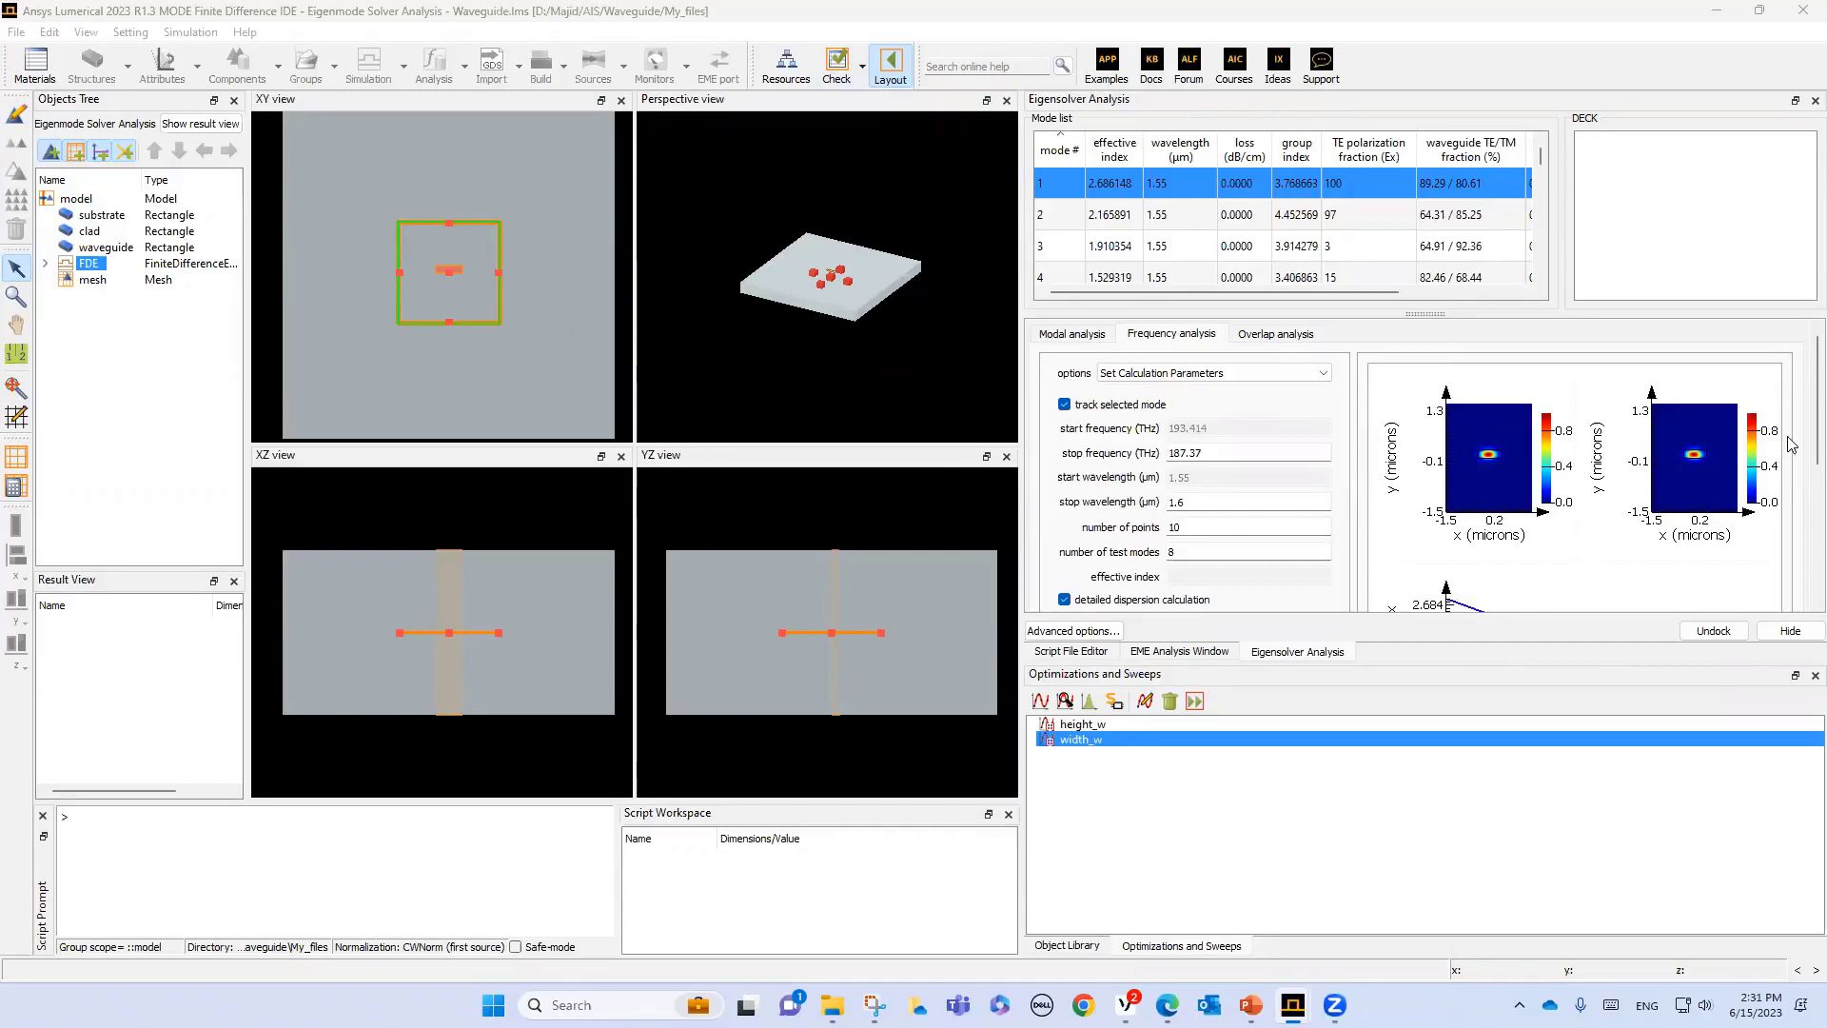
# - Plot the tracked mode's dispersion against wavelength in the frequency analysis results
pyautogui.scroll(-5, 1797, 446)
pyautogui.scroll(-2, 1800, 533)
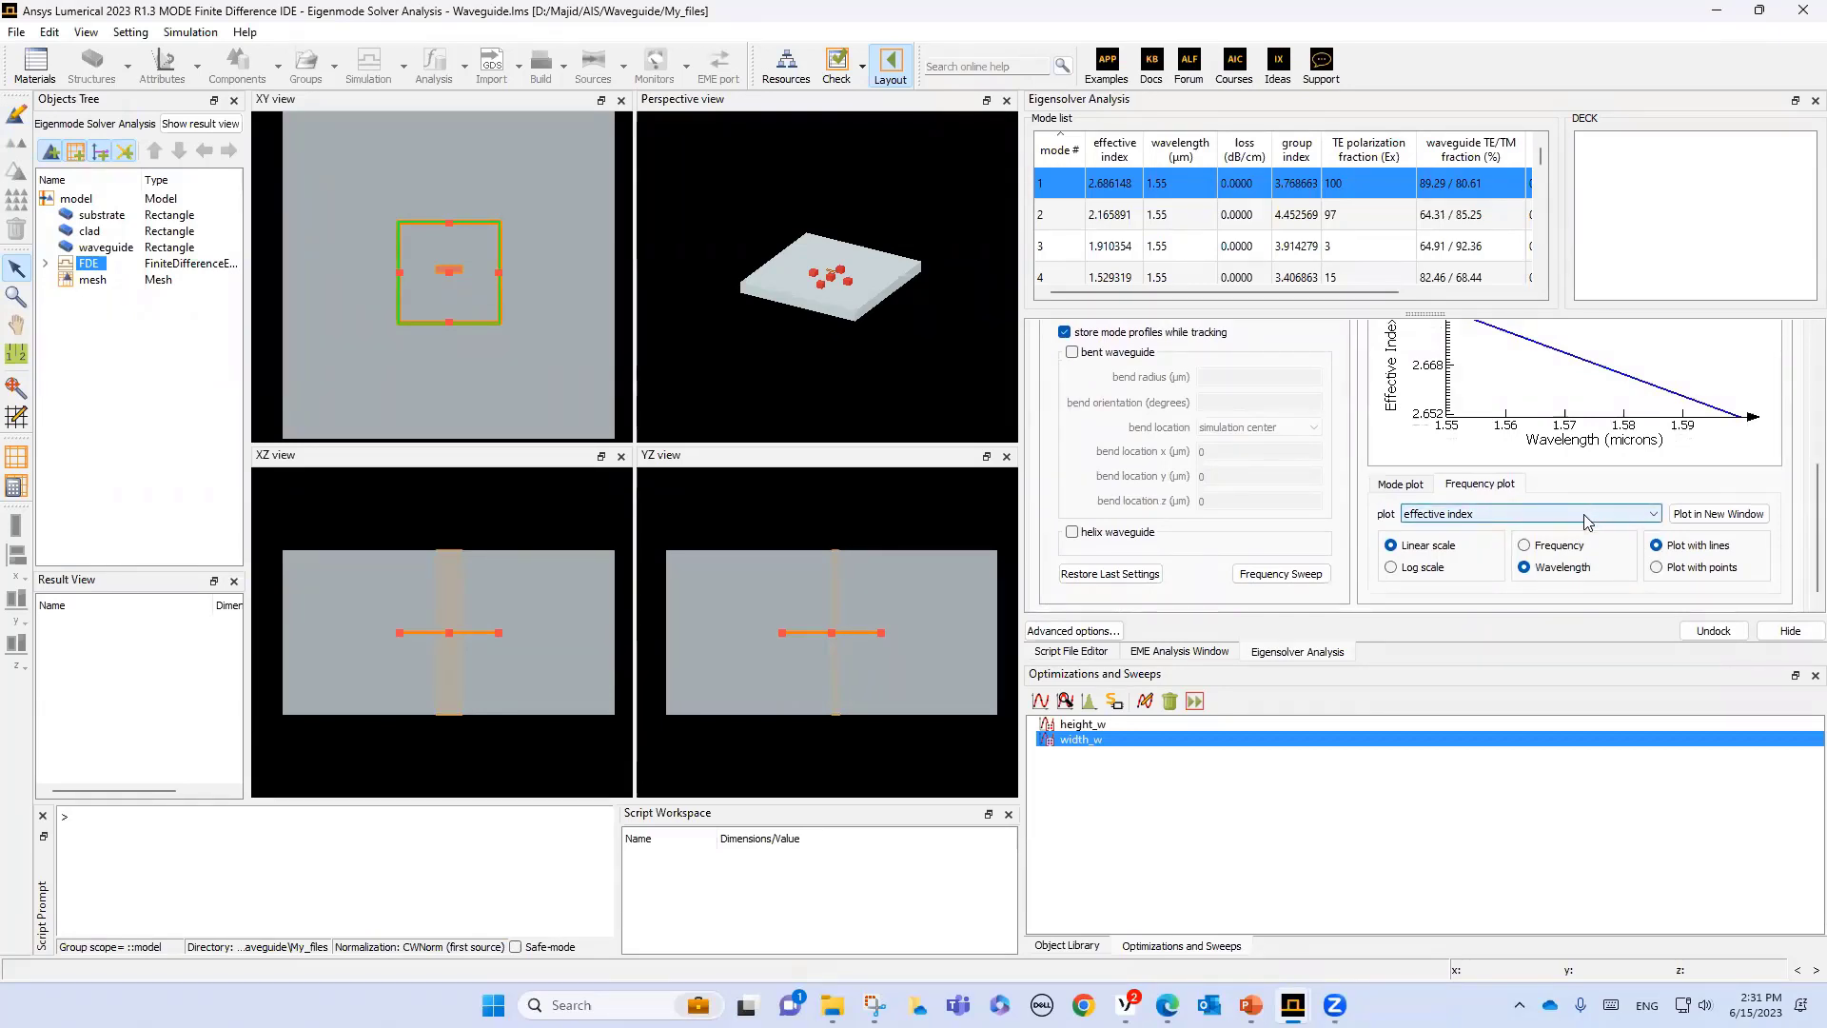
pyautogui.scroll(1, 1800, 479)
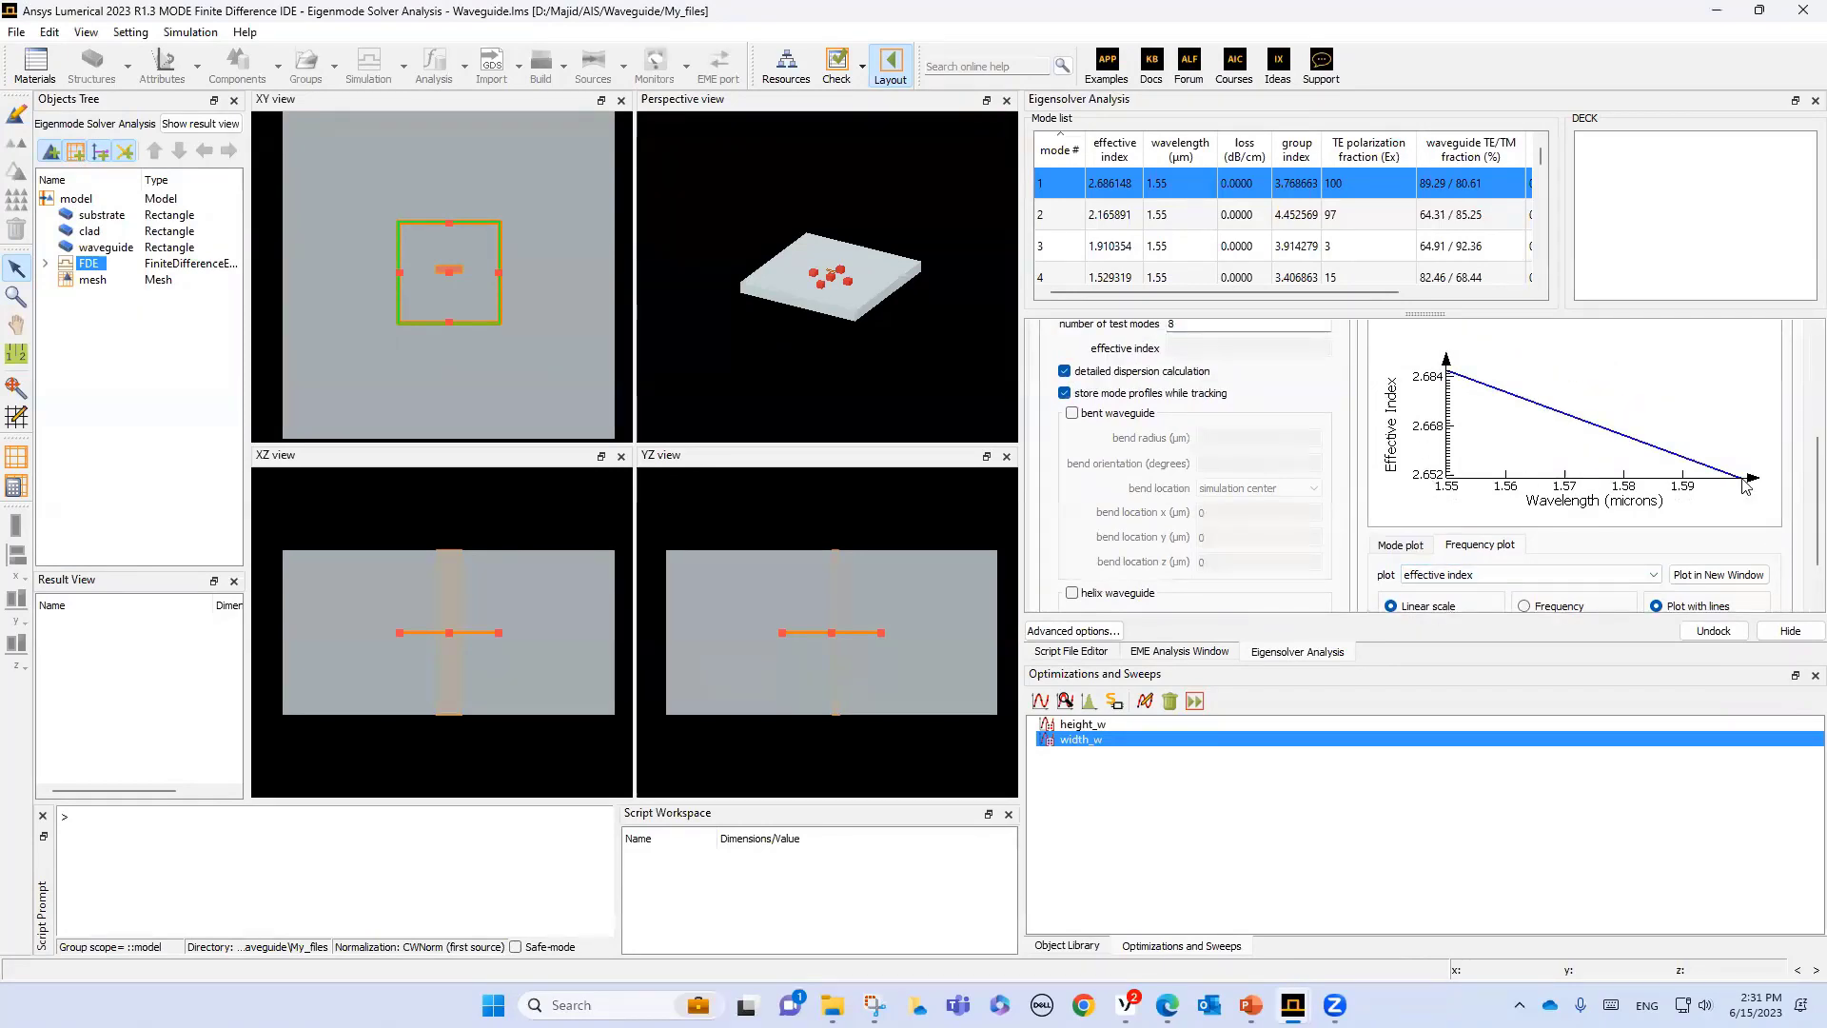
pyautogui.click(1504, 583)
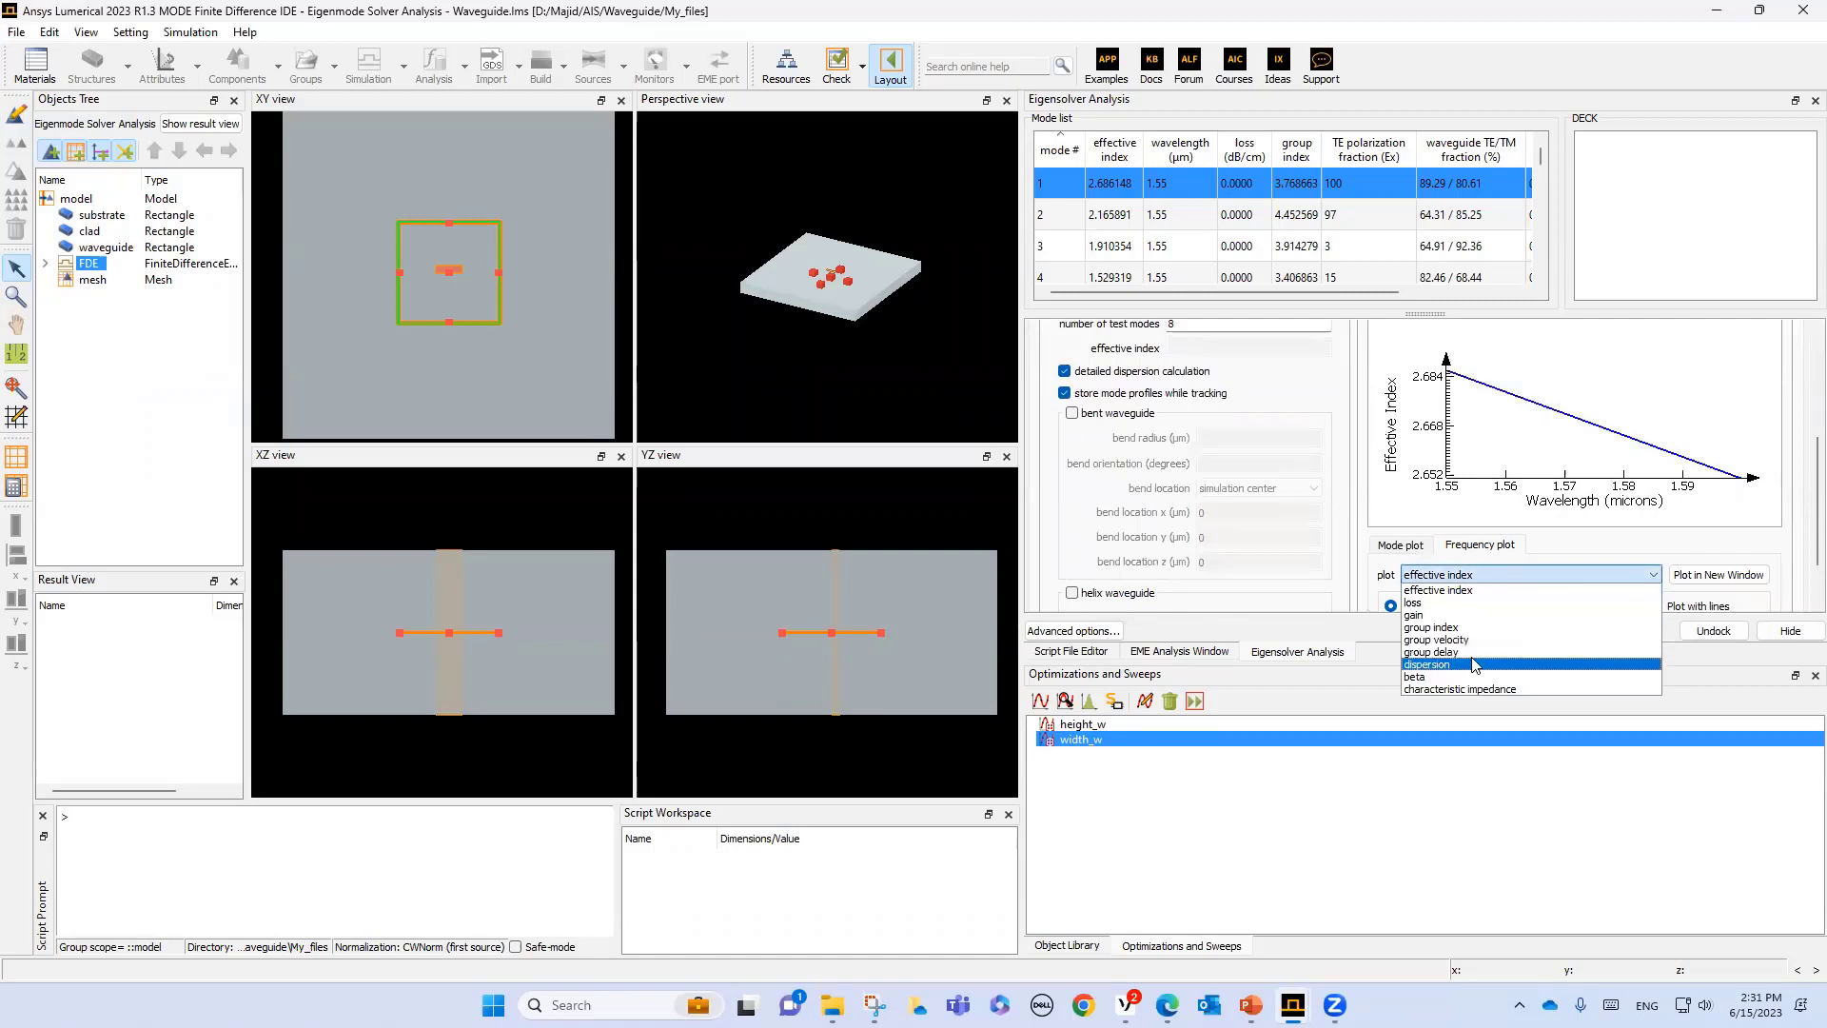
pyautogui.click(1474, 664)
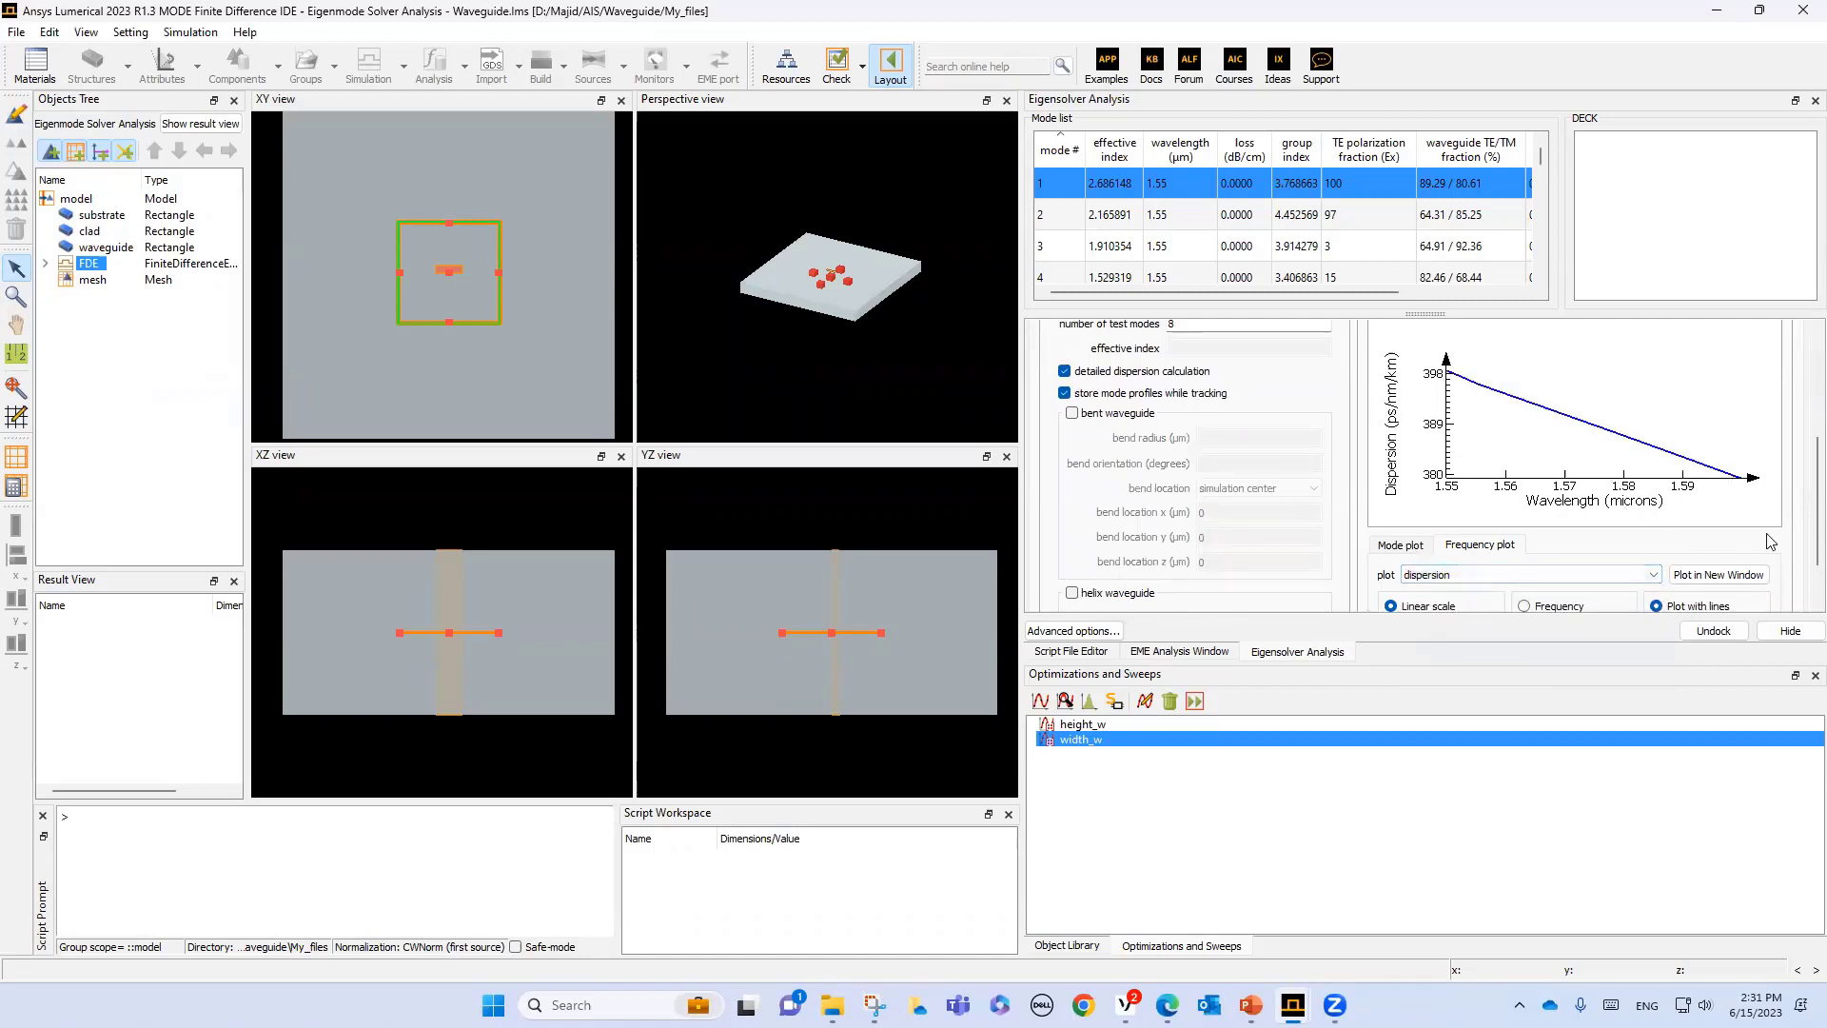
# - Switch the frequency analysis options to Data Export and start the export for INTERCONNECT
pyautogui.scroll(2, 1802, 487)
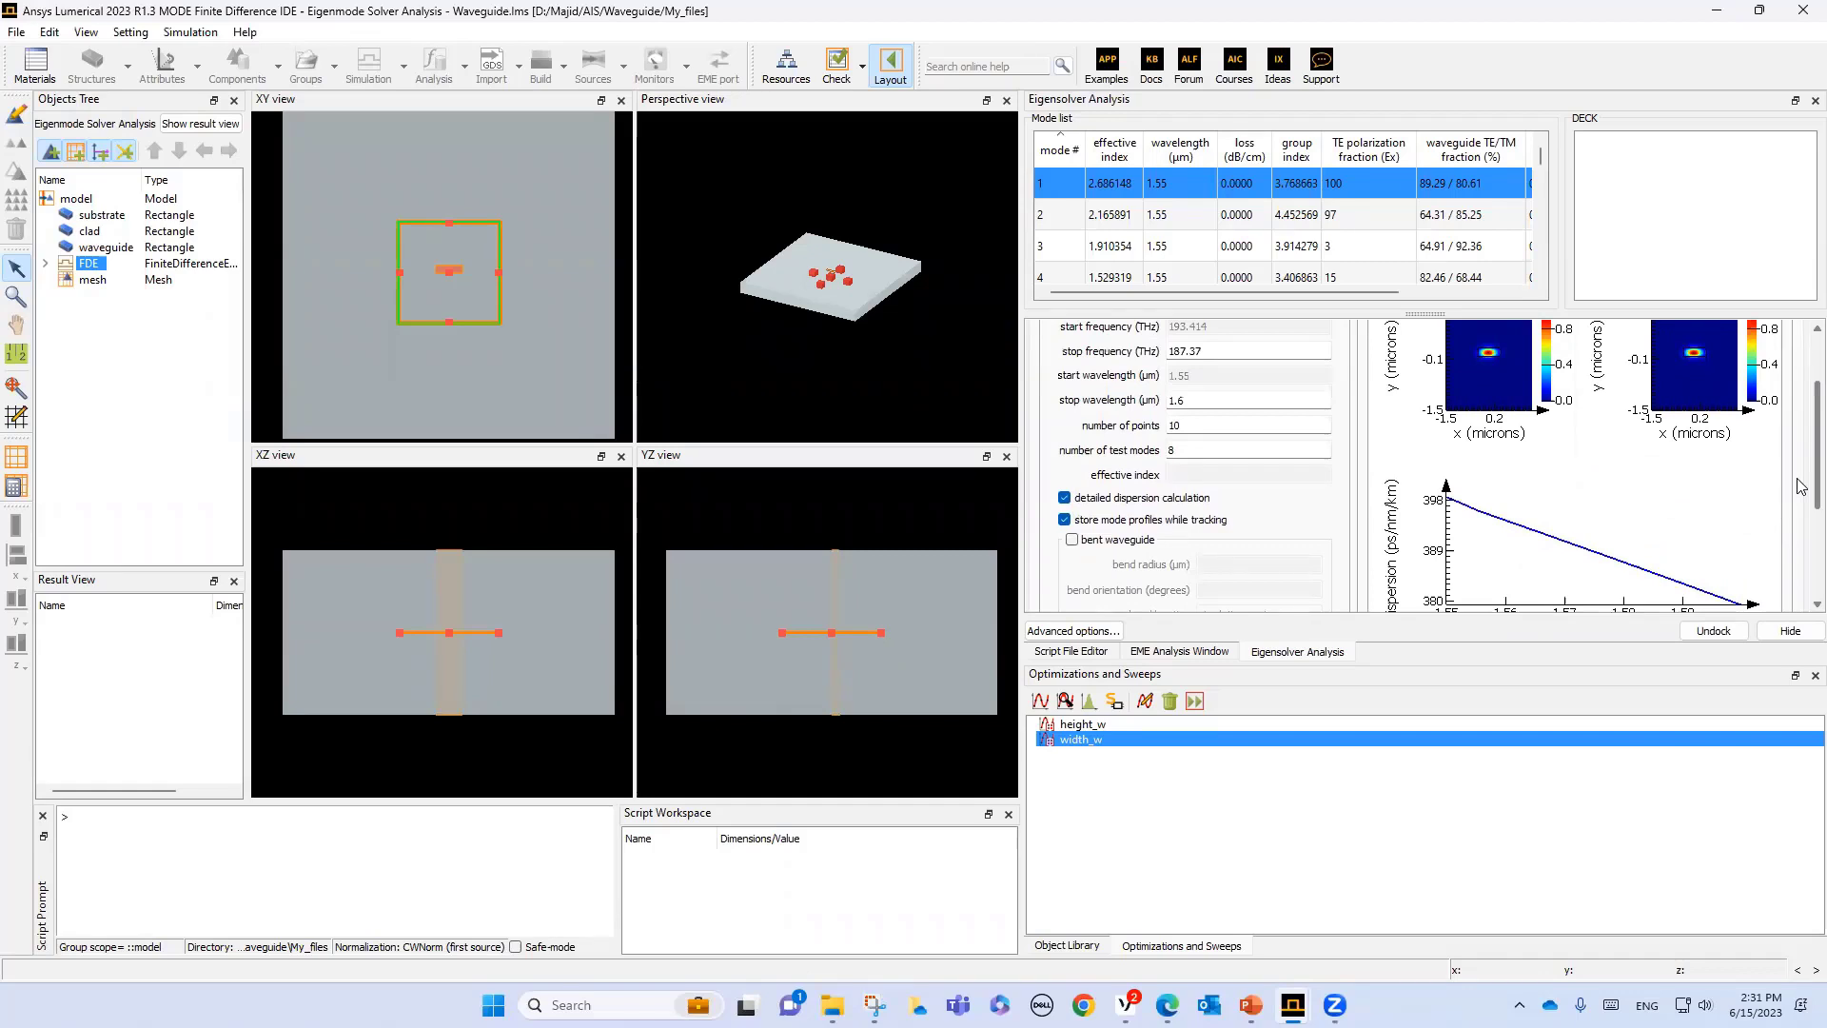
pyautogui.scroll(2, 1802, 437)
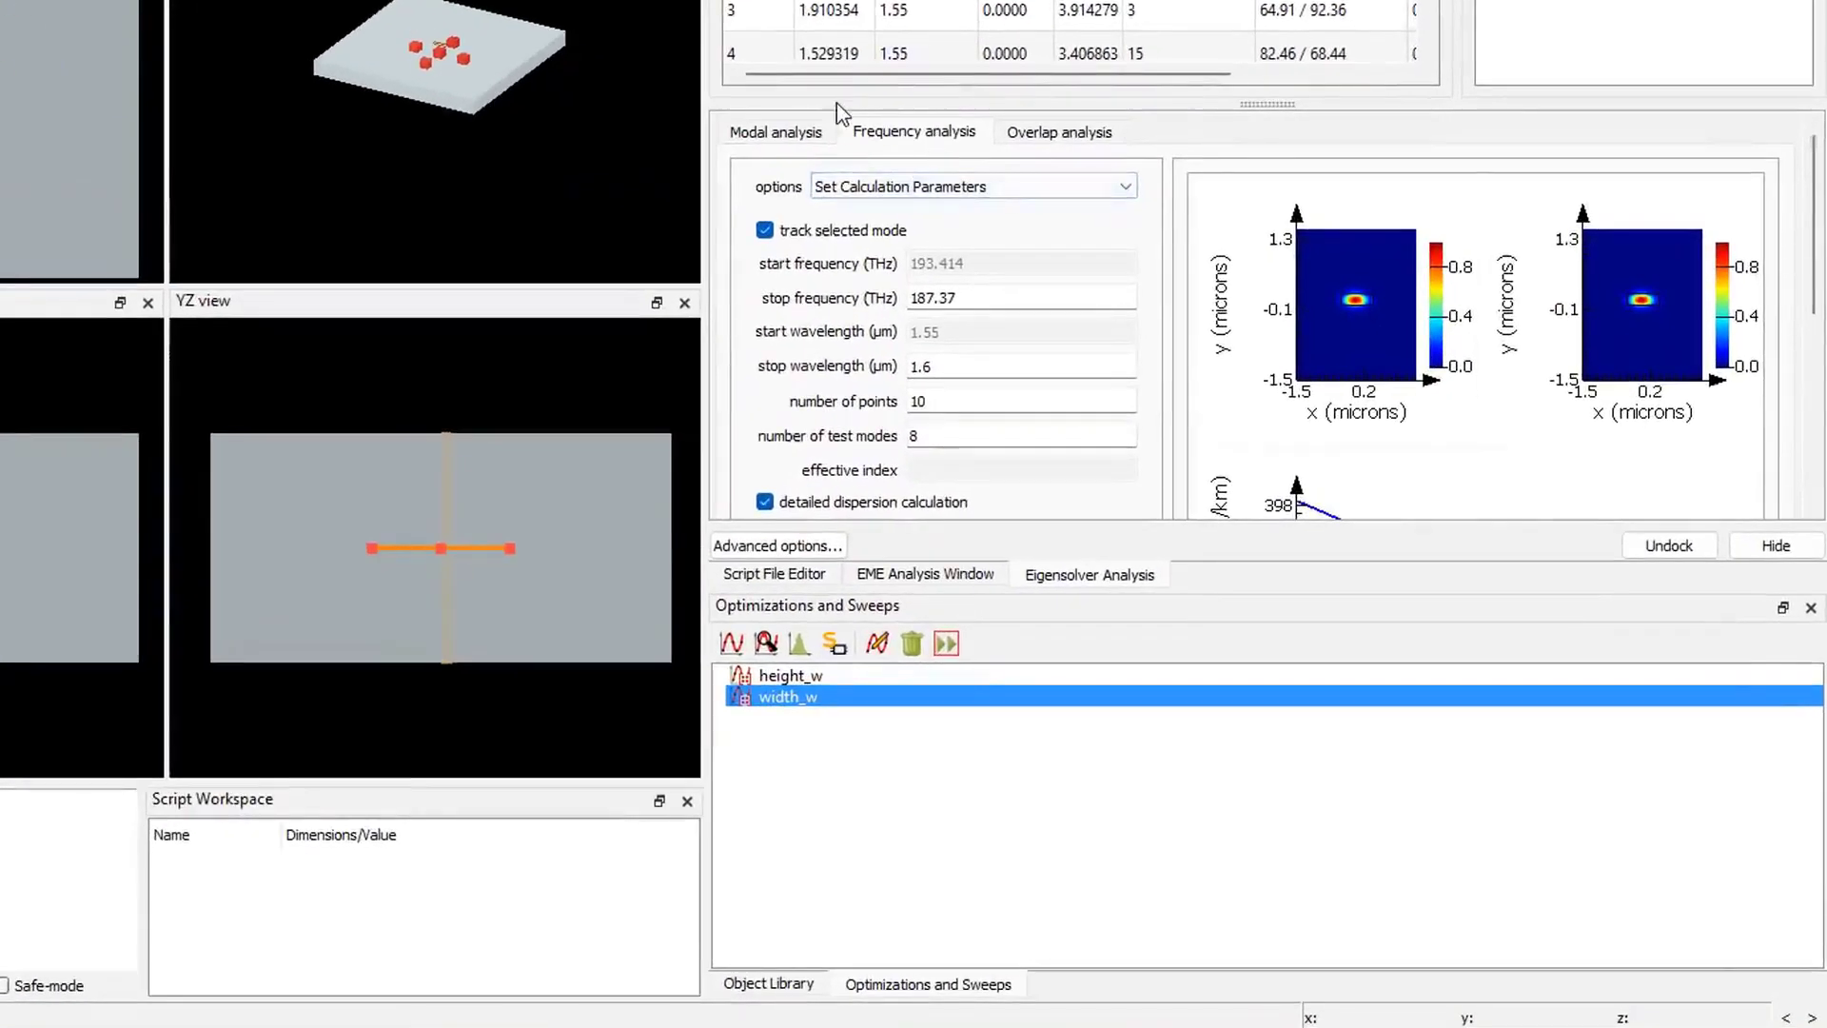
pyautogui.click(895, 190)
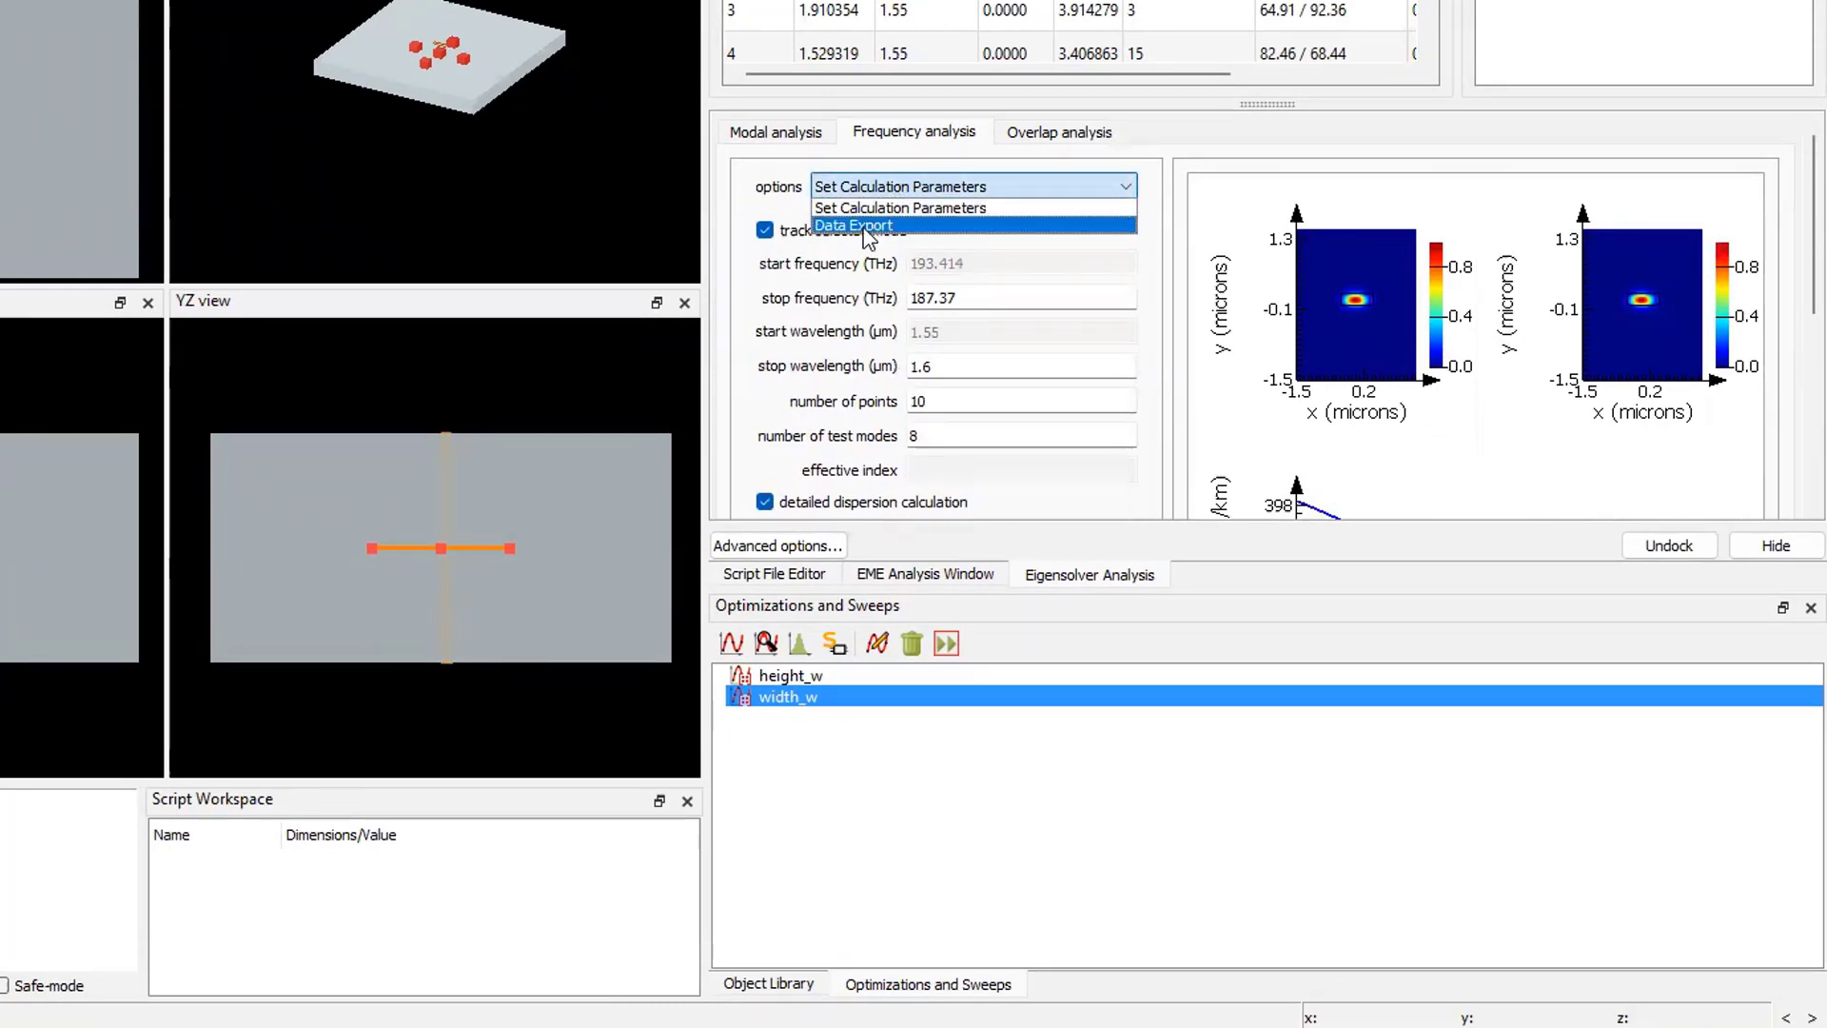
pyautogui.click(866, 226)
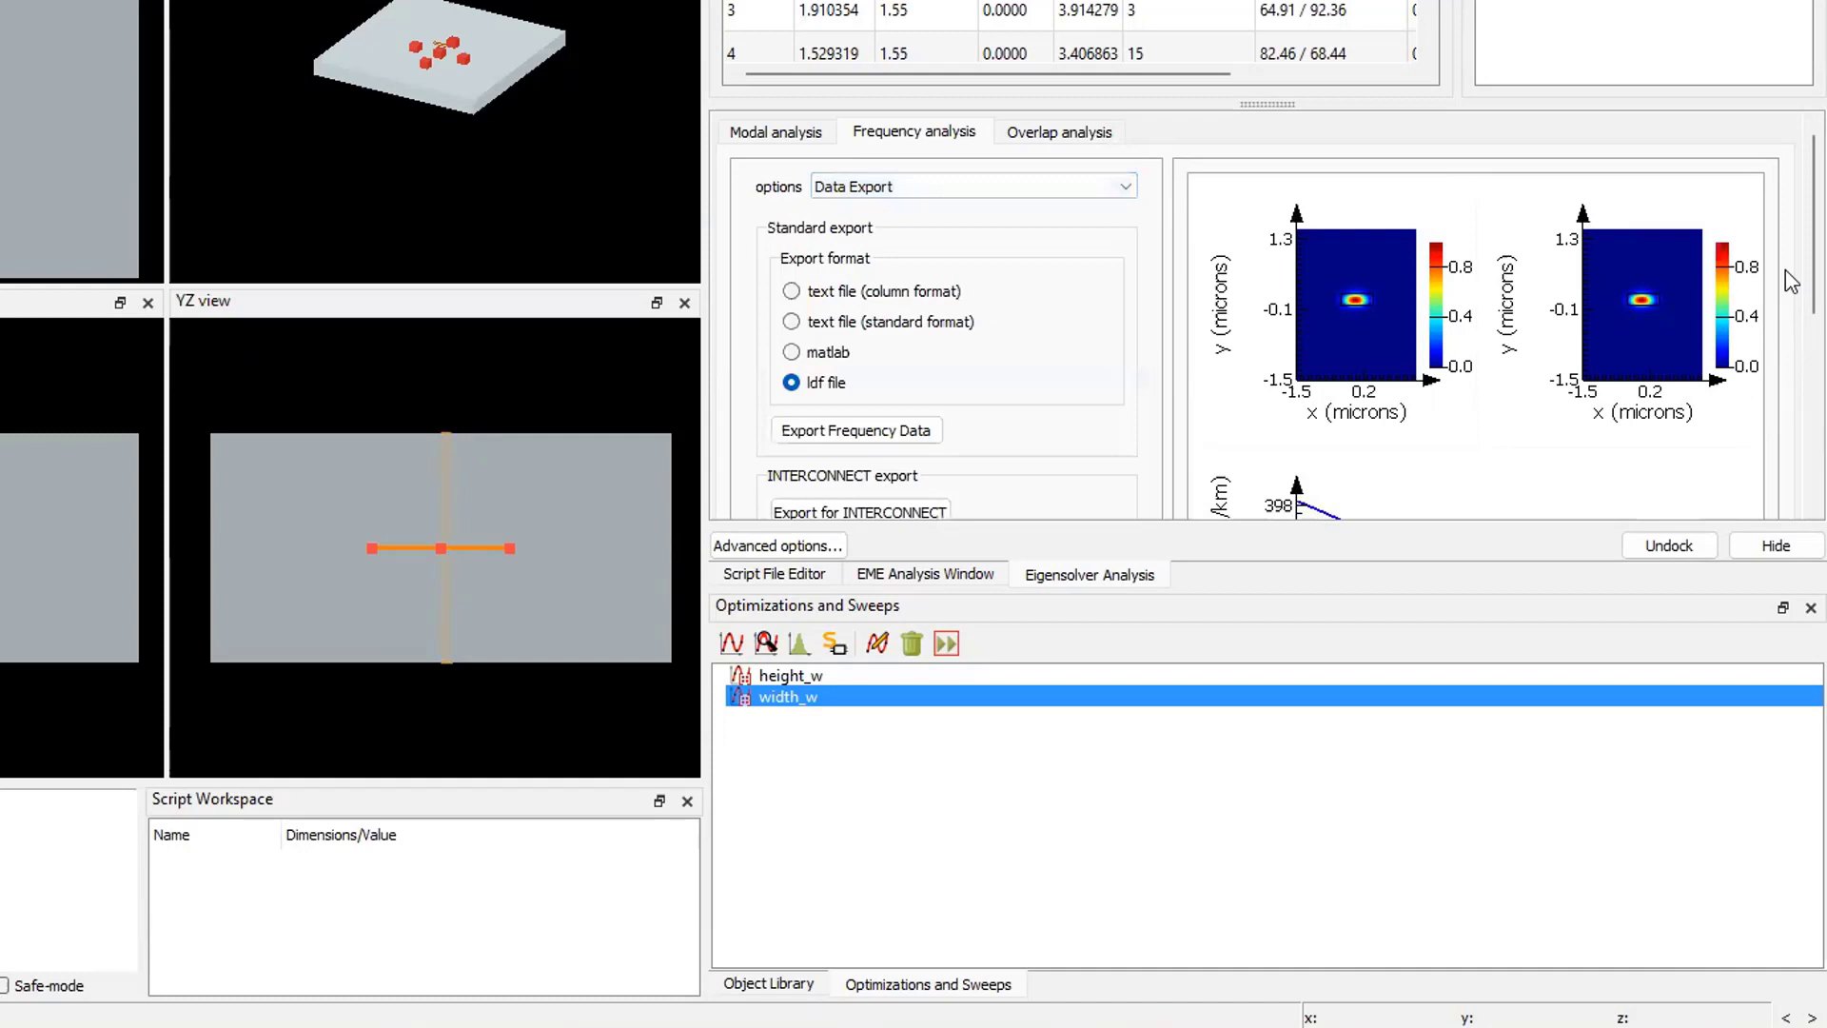
pyautogui.scroll(-3, 1792, 314)
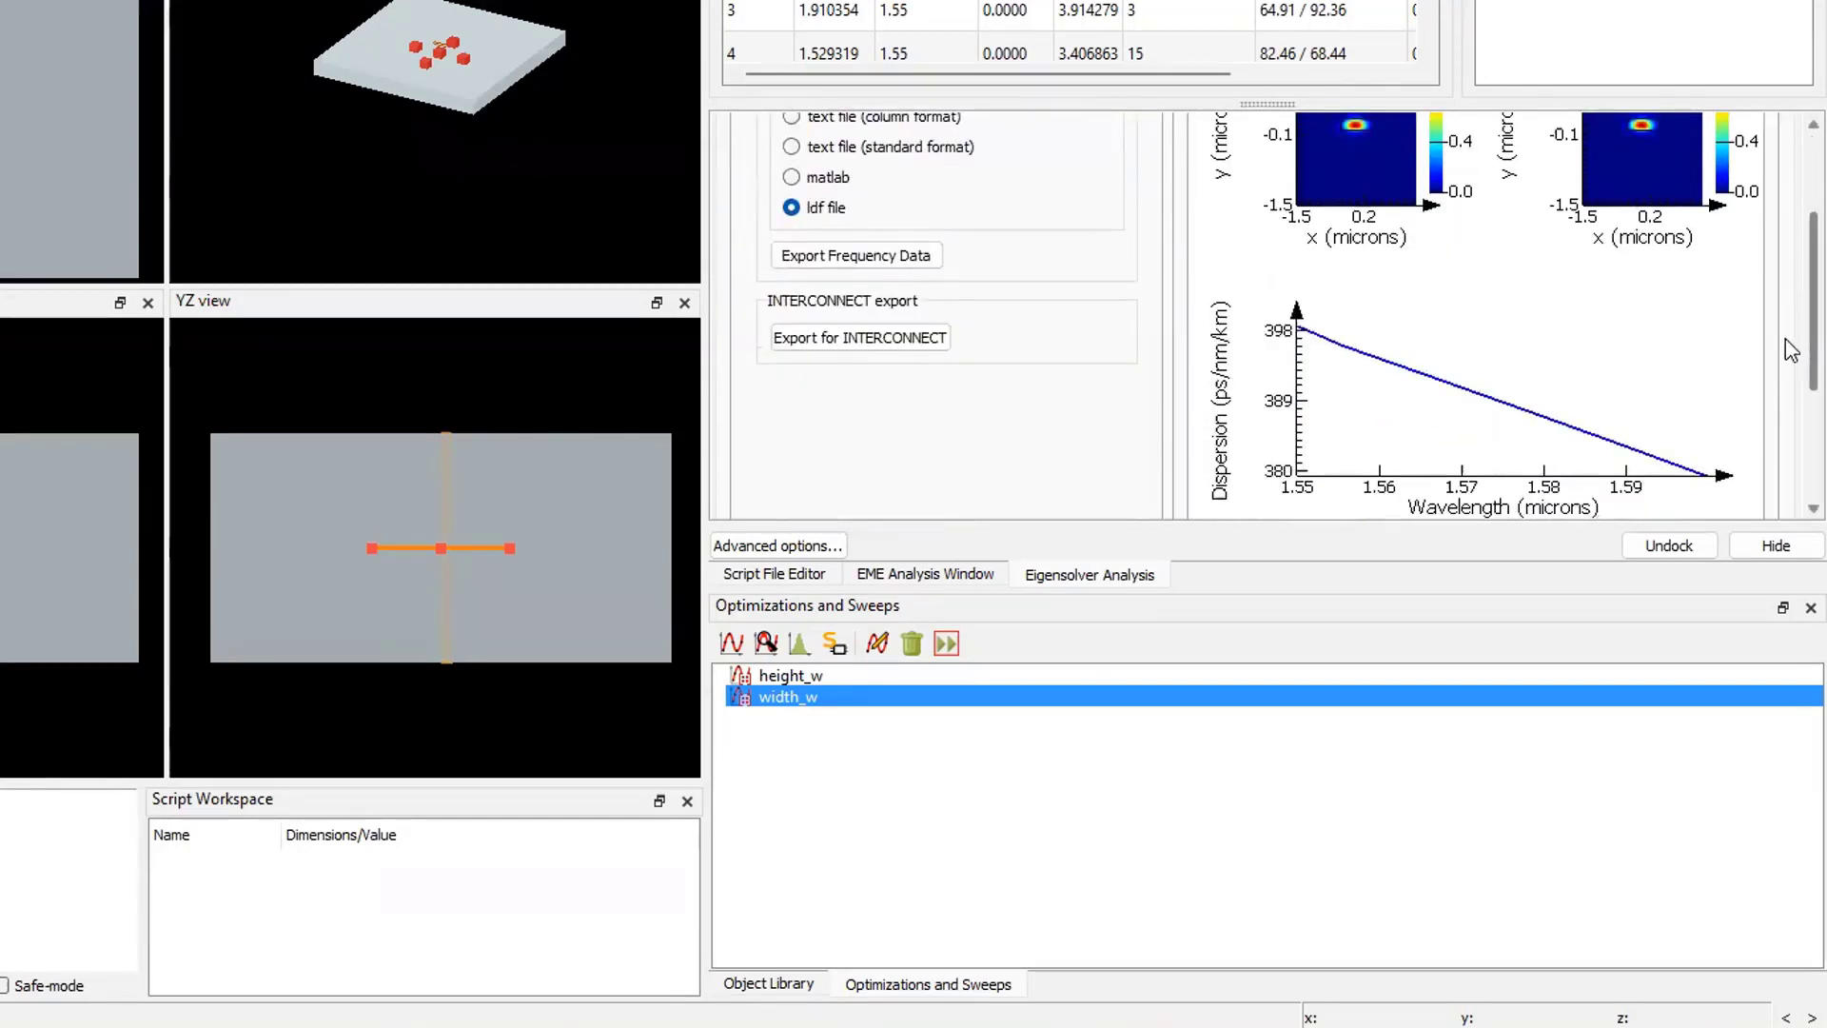
pyautogui.scroll(-1, 1789, 354)
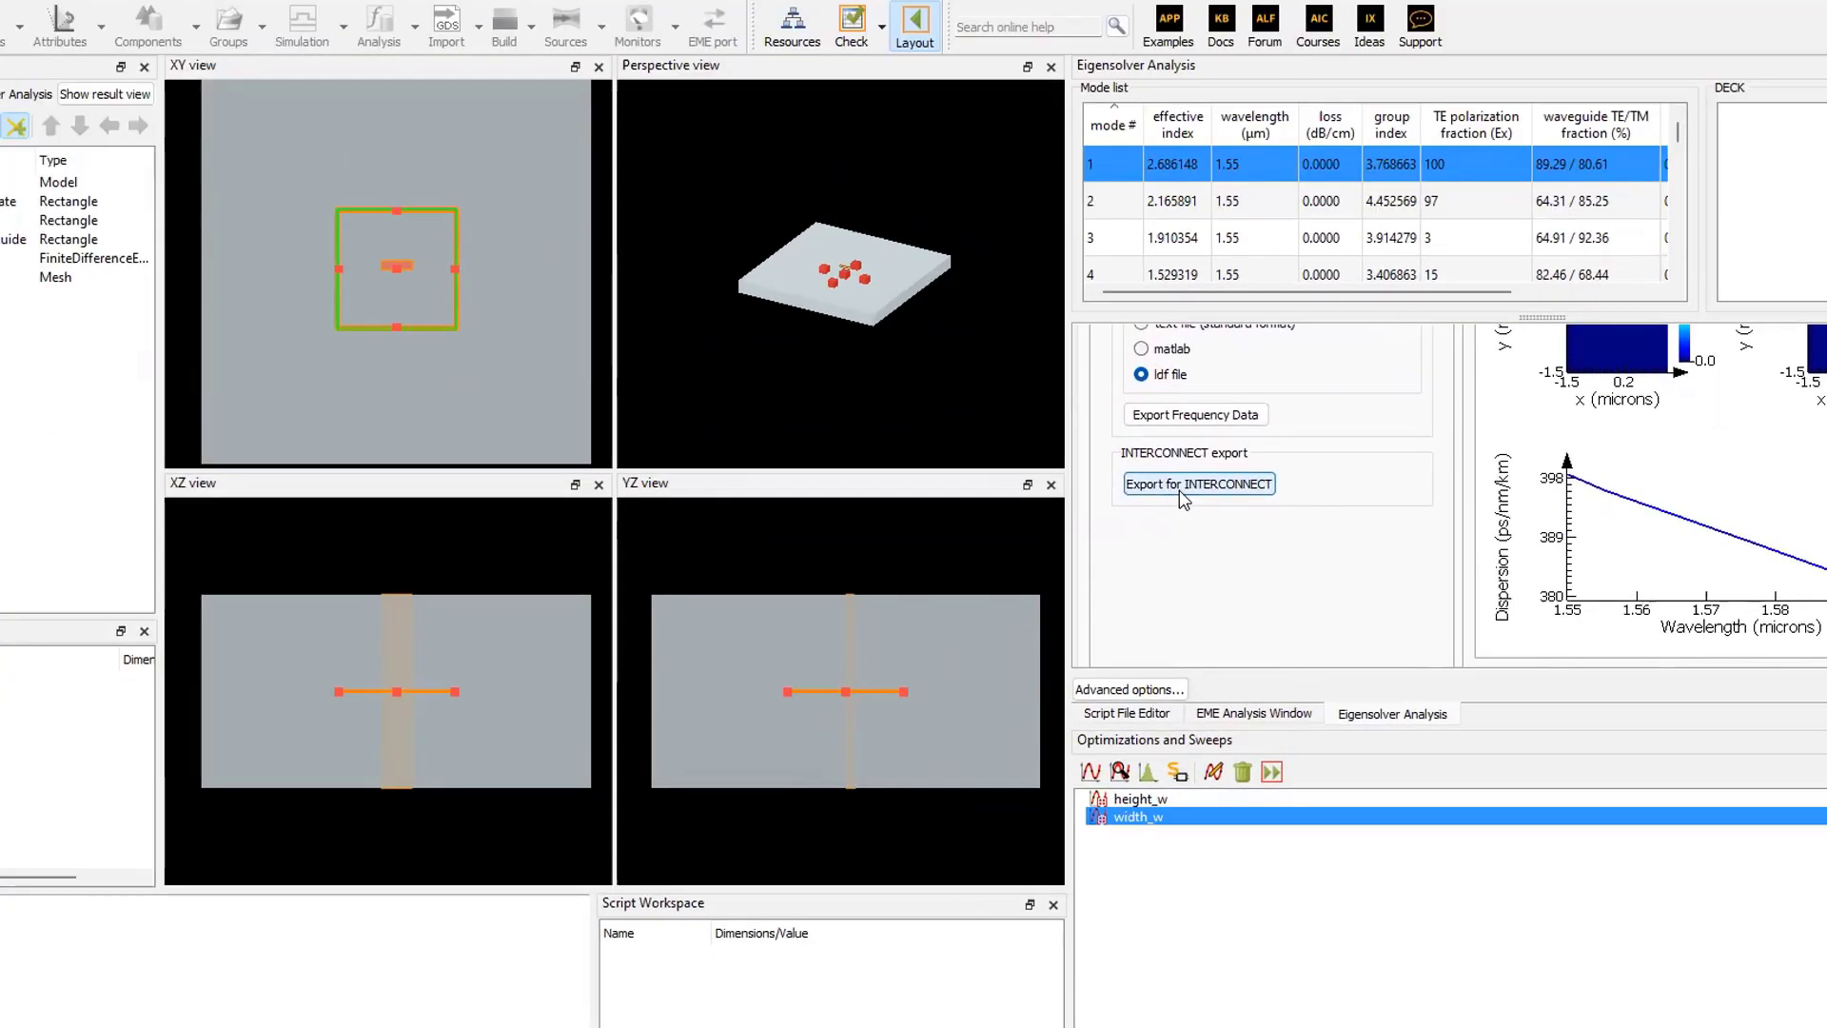
pyautogui.click(836, 306)
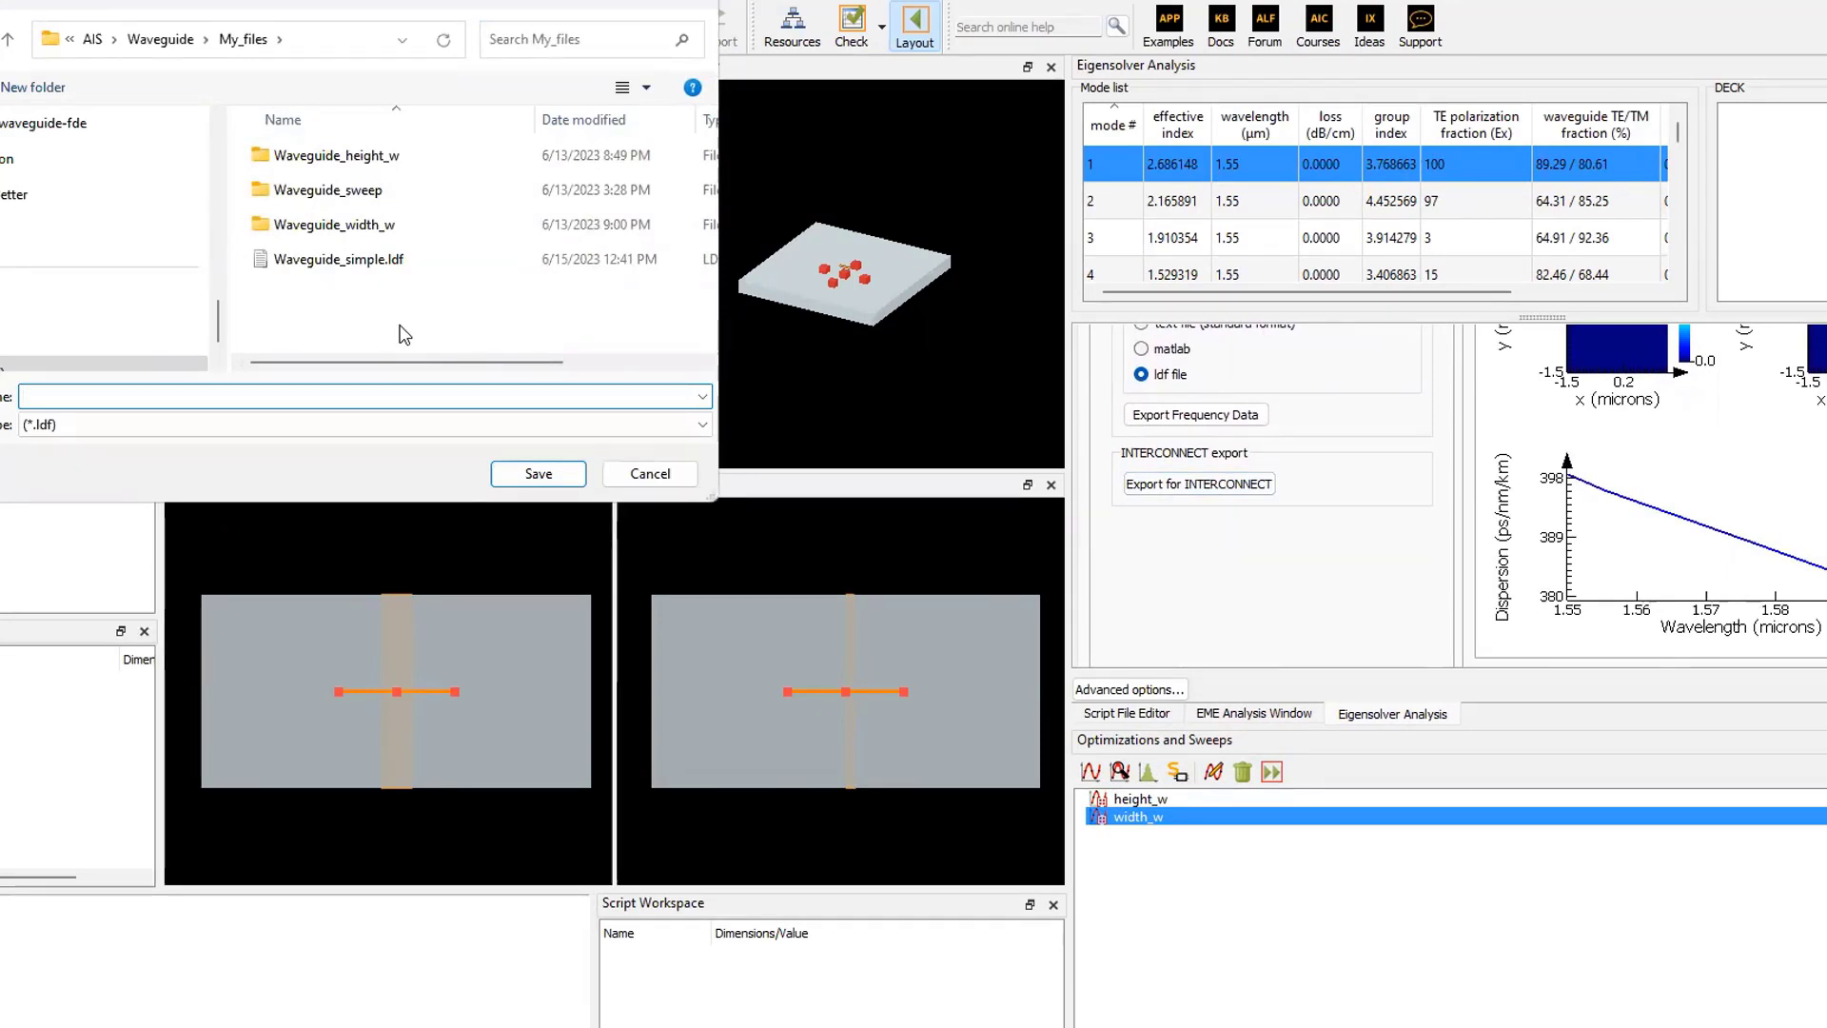
# - Save the export as Waveguide_Interconnect in the My_files folder, accepting mode1 with orthogonal ID 1
pyautogui.write('Waveg')
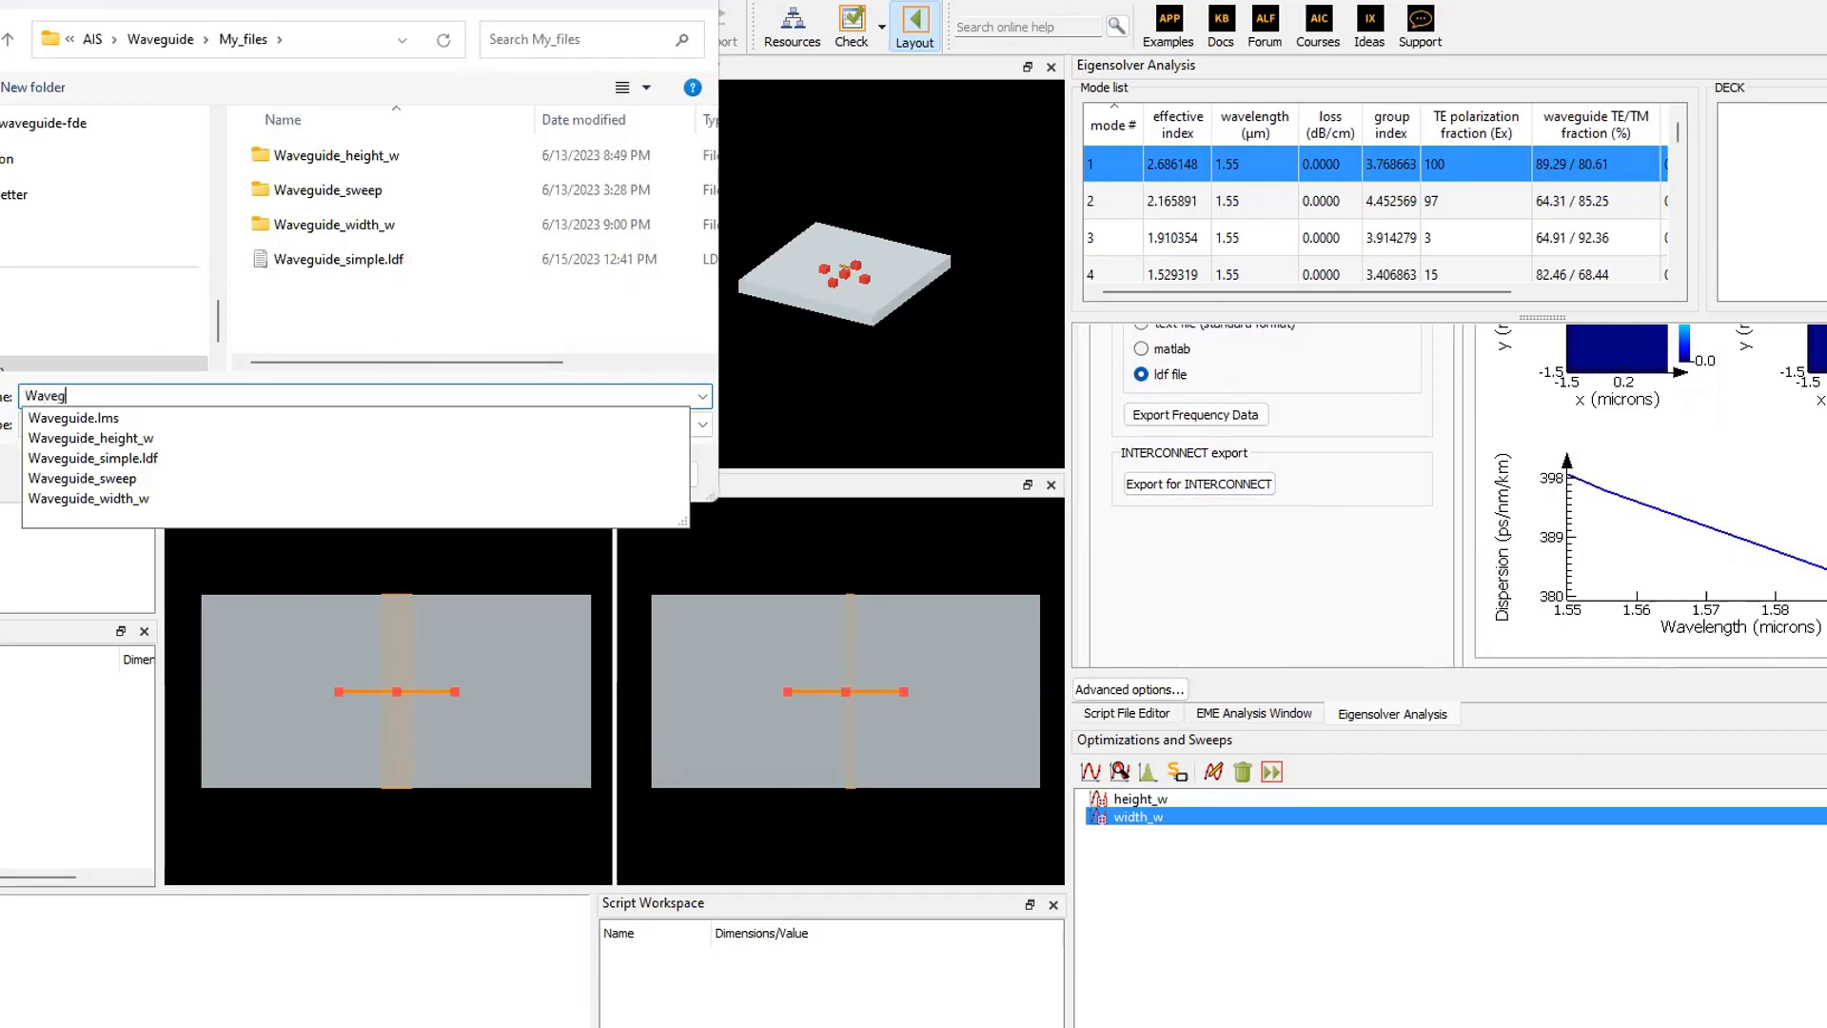
pyautogui.write('uide_')
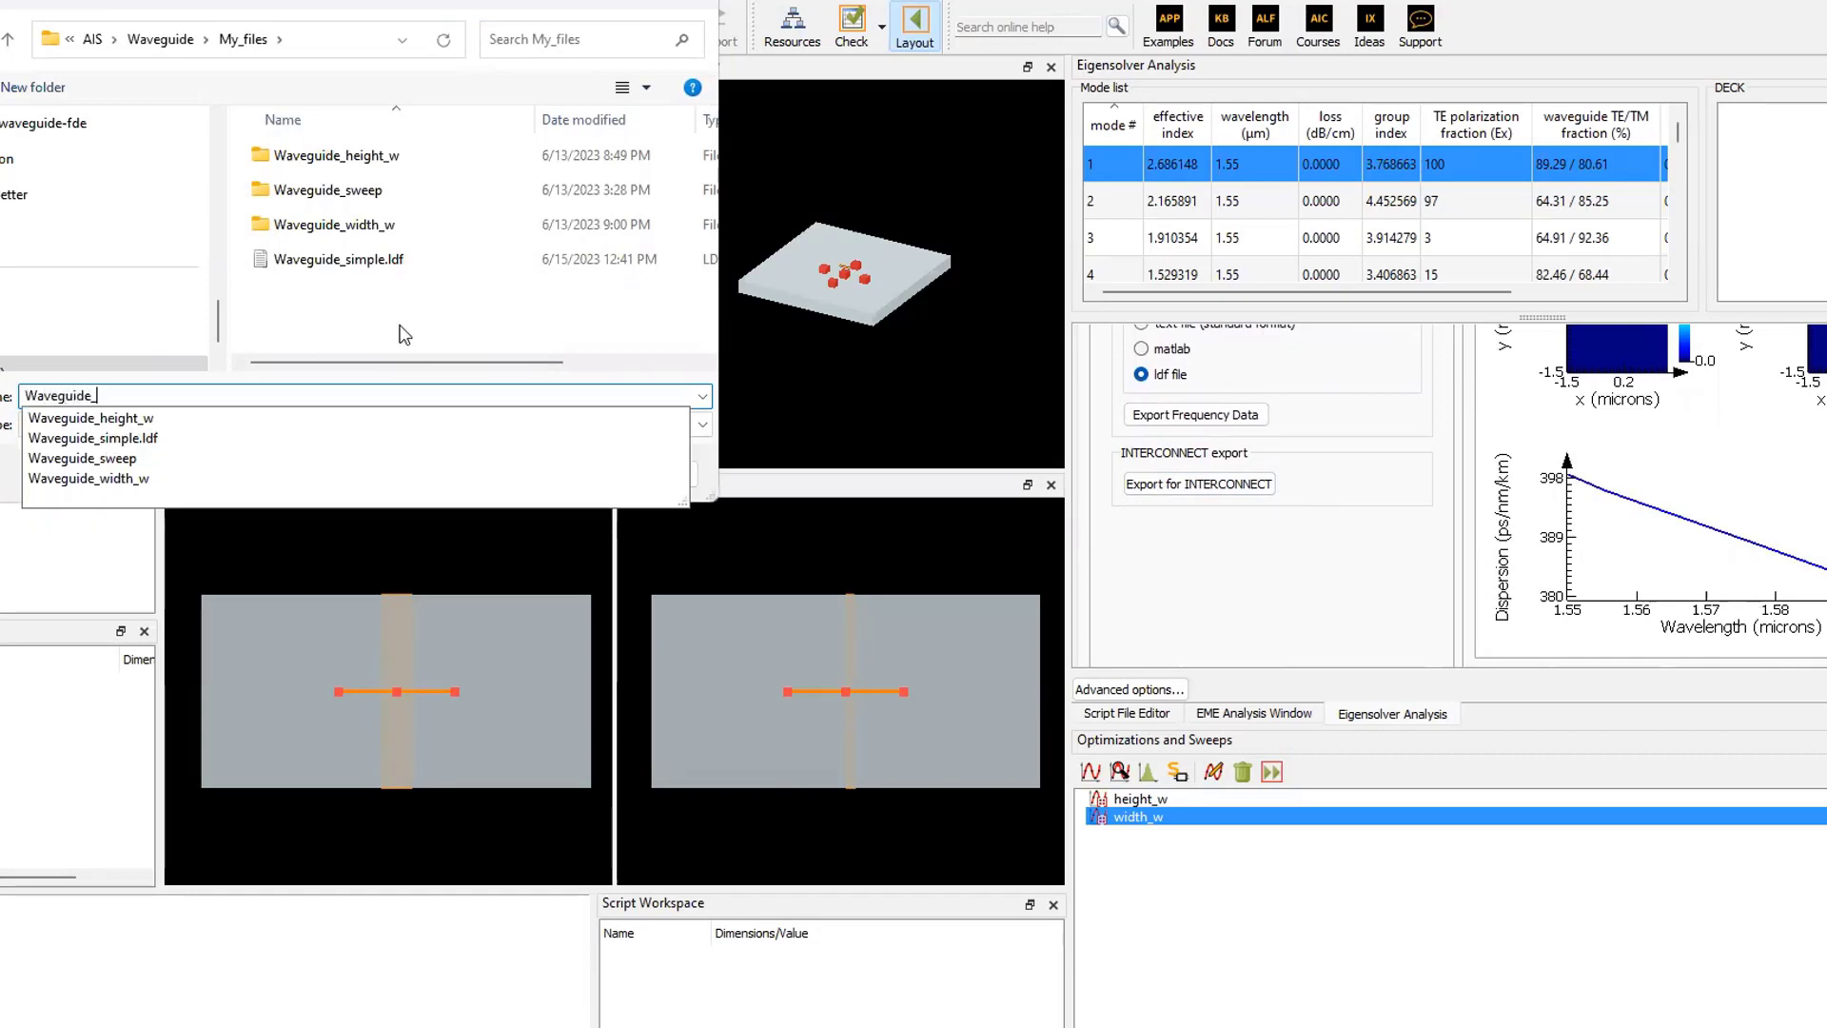
pyautogui.write('Interc')
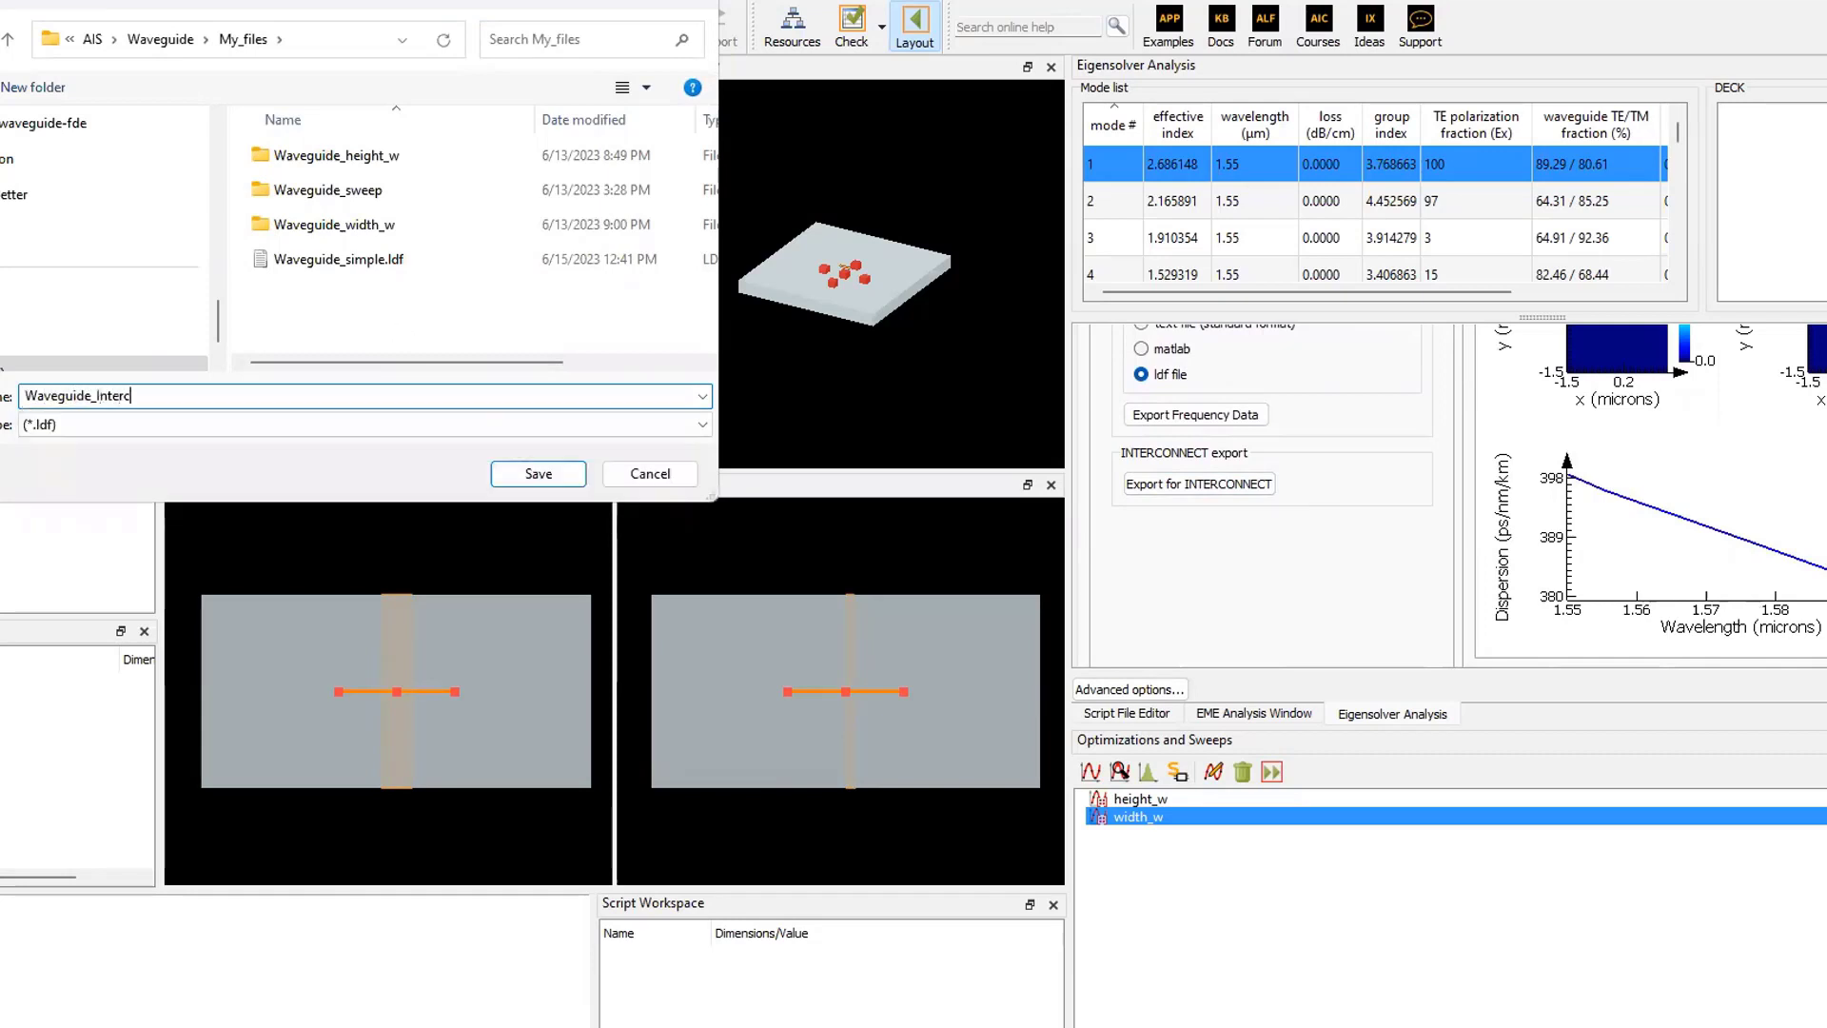
pyautogui.write('onnect')
pyautogui.click(571, 474)
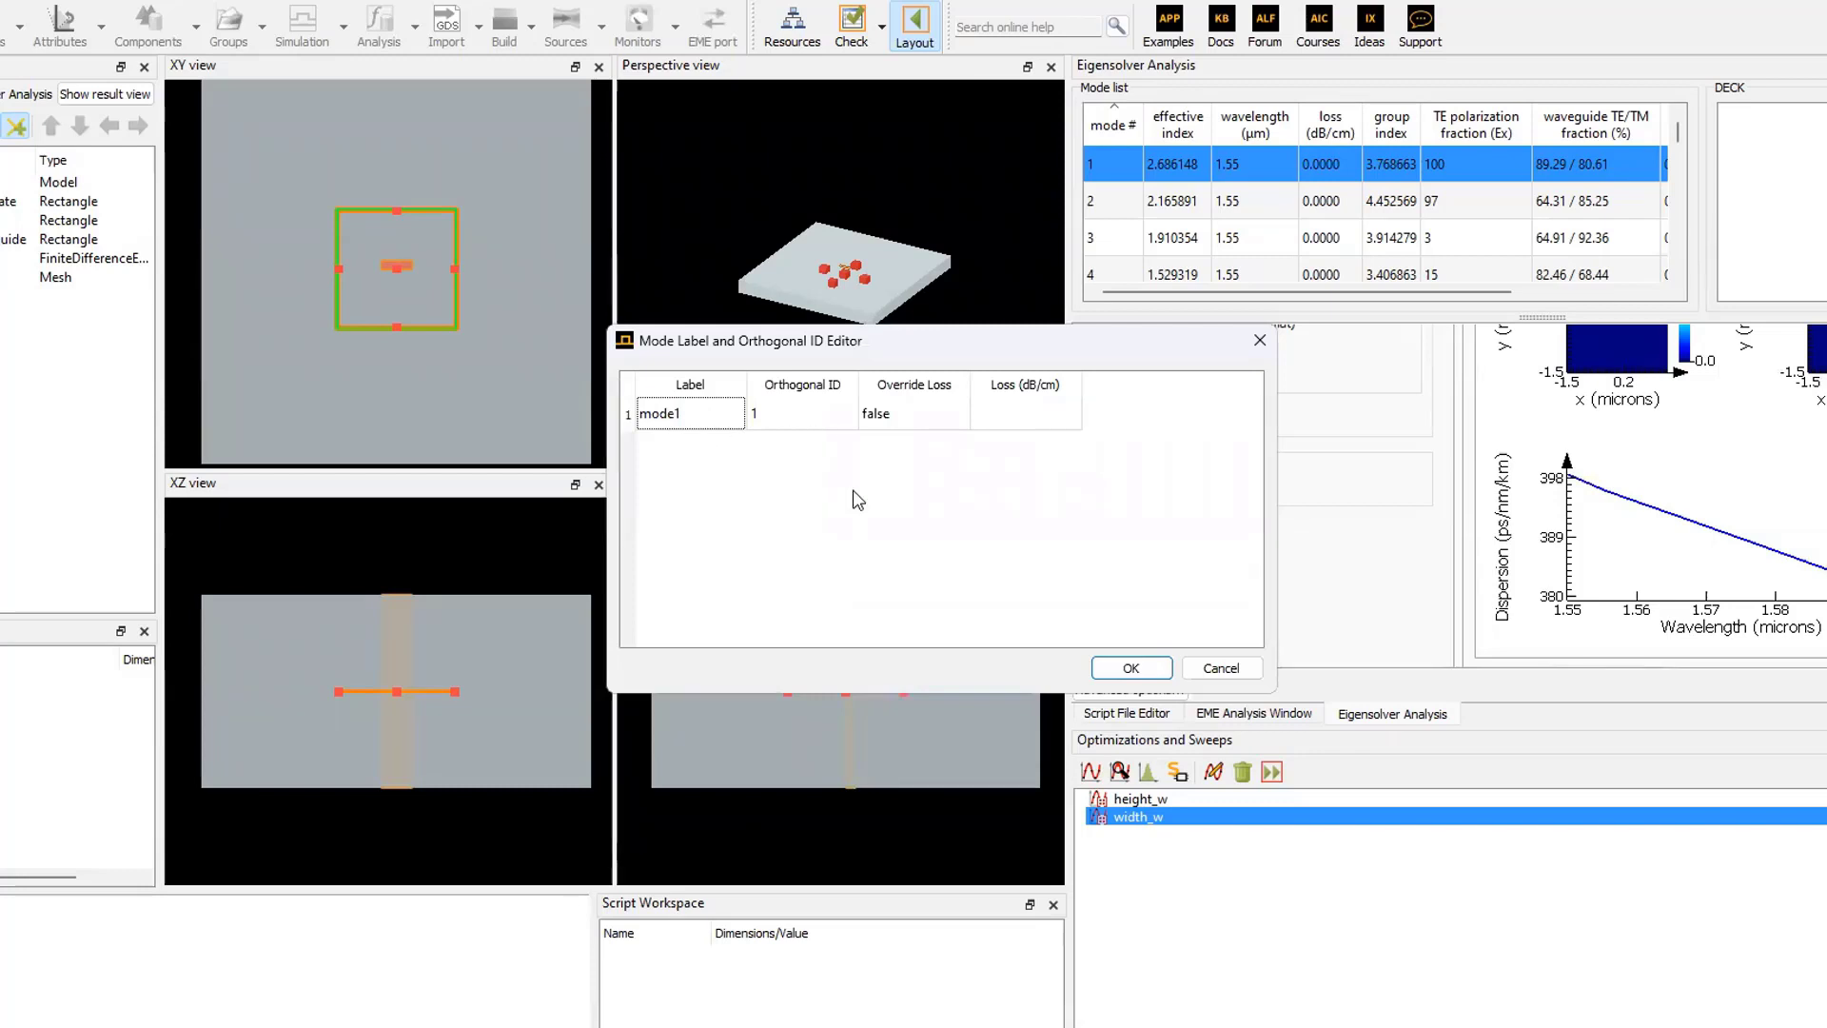
pyautogui.click(1131, 671)
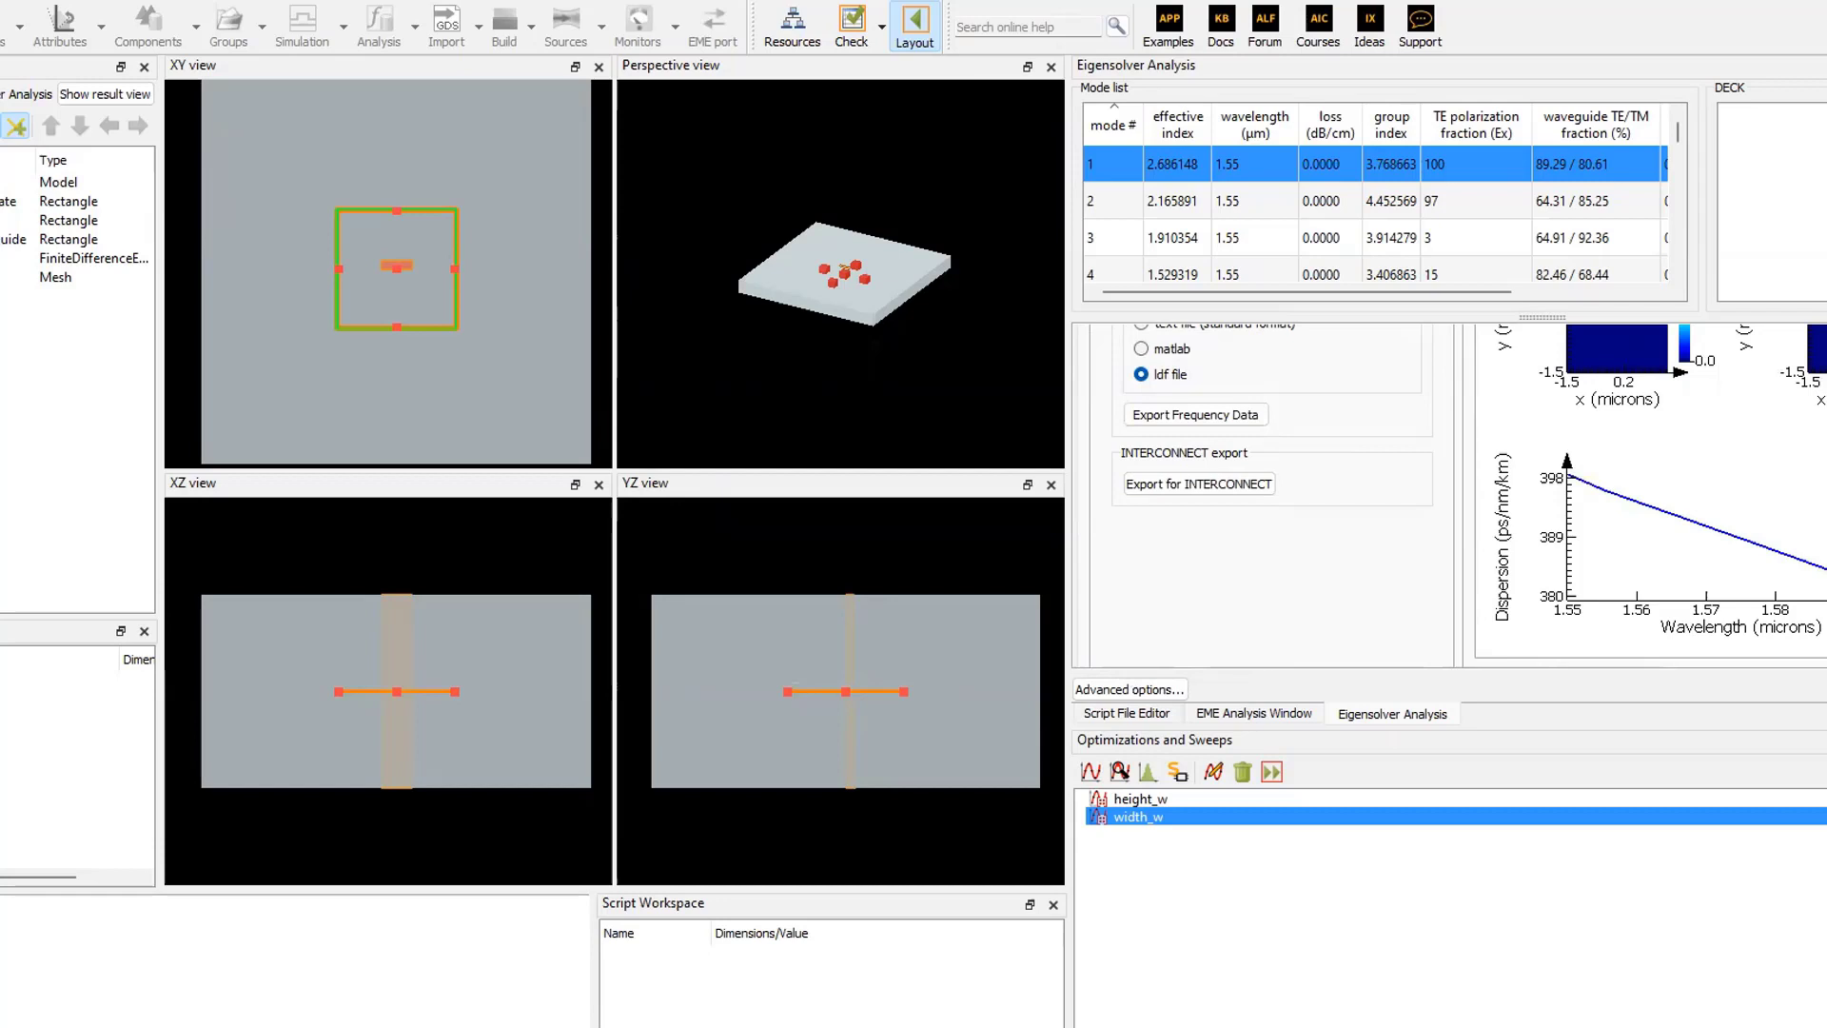
# - Open the Ansys Optics 2023 R1.3 Launcher and create a new INTERCONNECT photonic integrated circuit project
pyautogui.press('super')
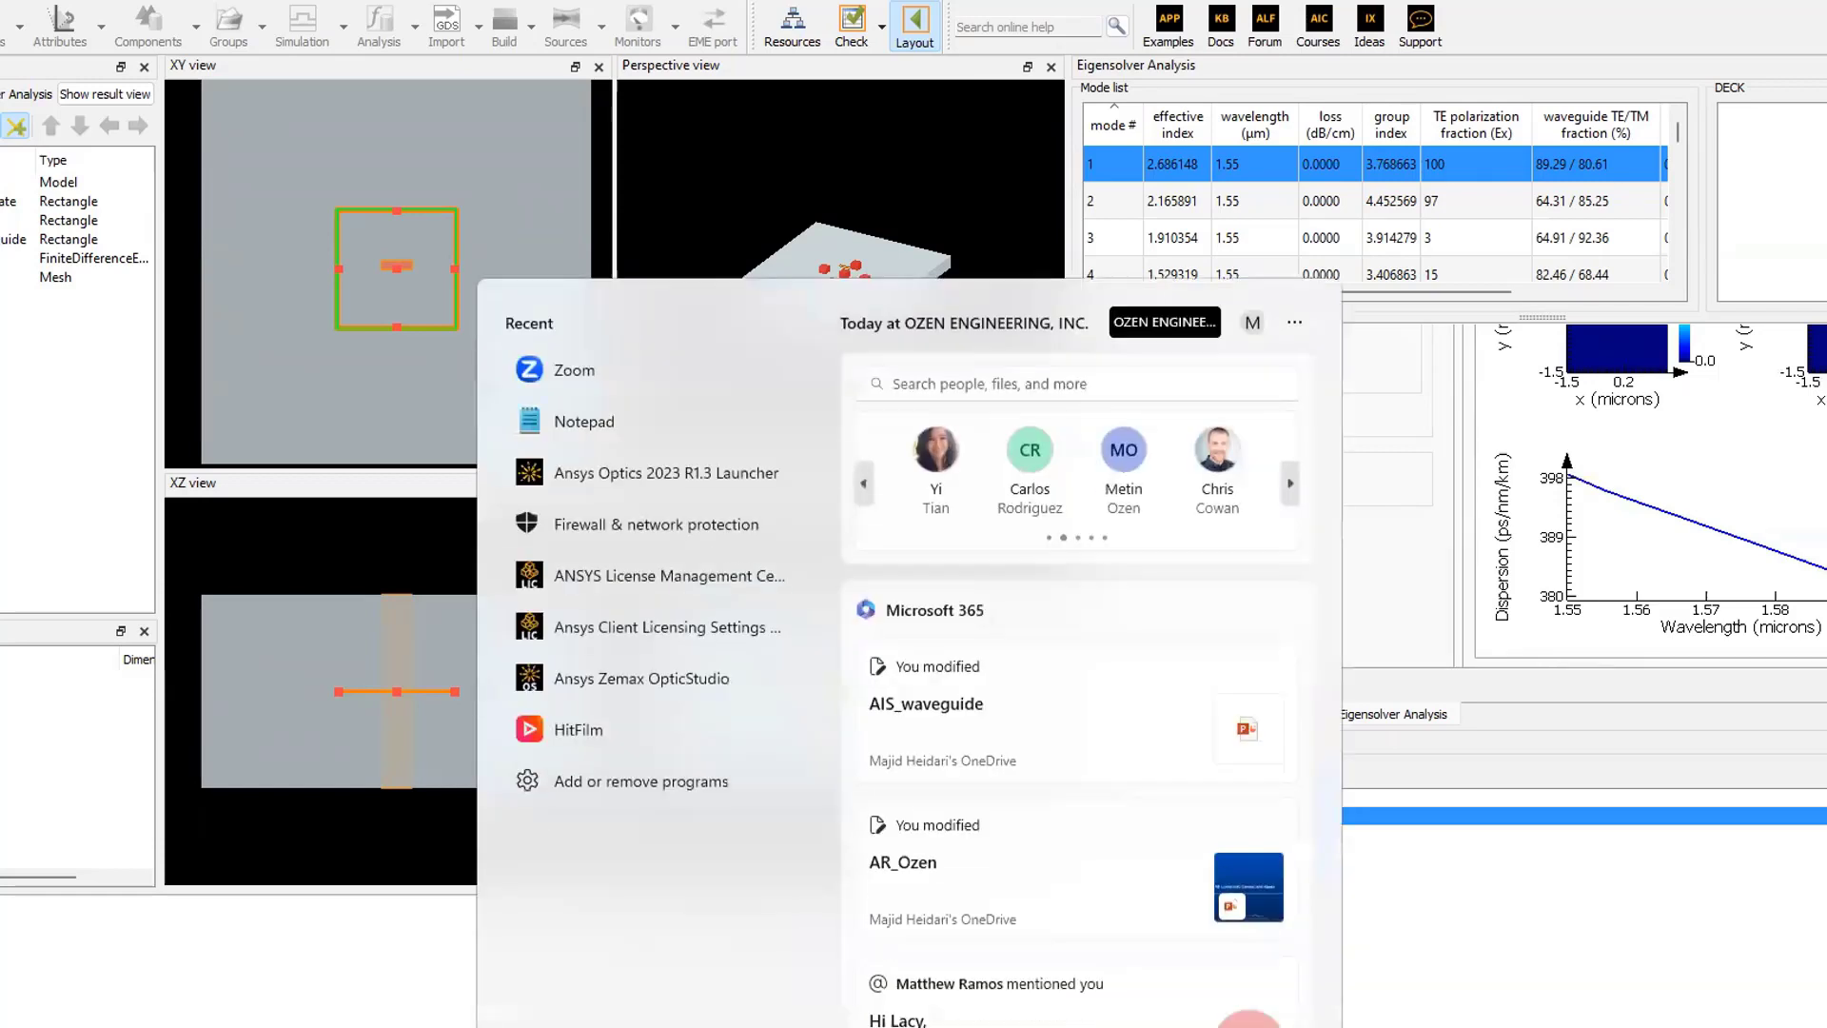
pyautogui.click(636, 473)
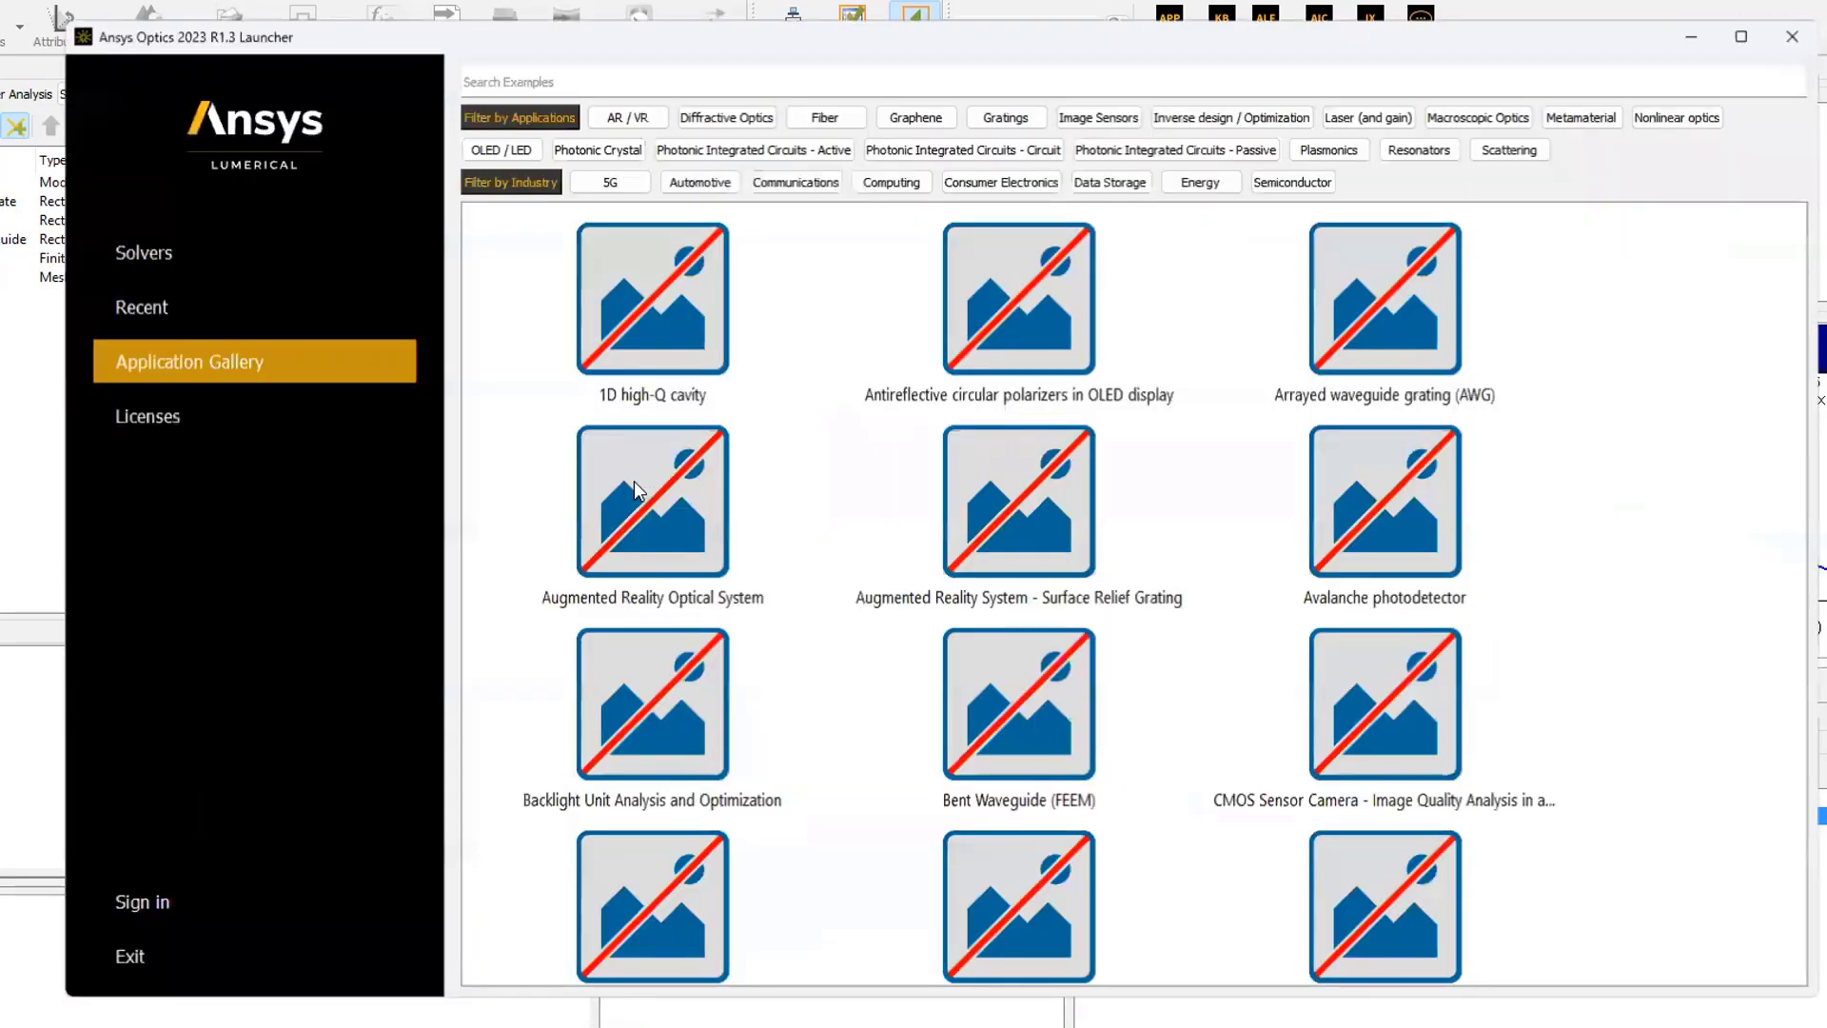
pyautogui.click(170, 250)
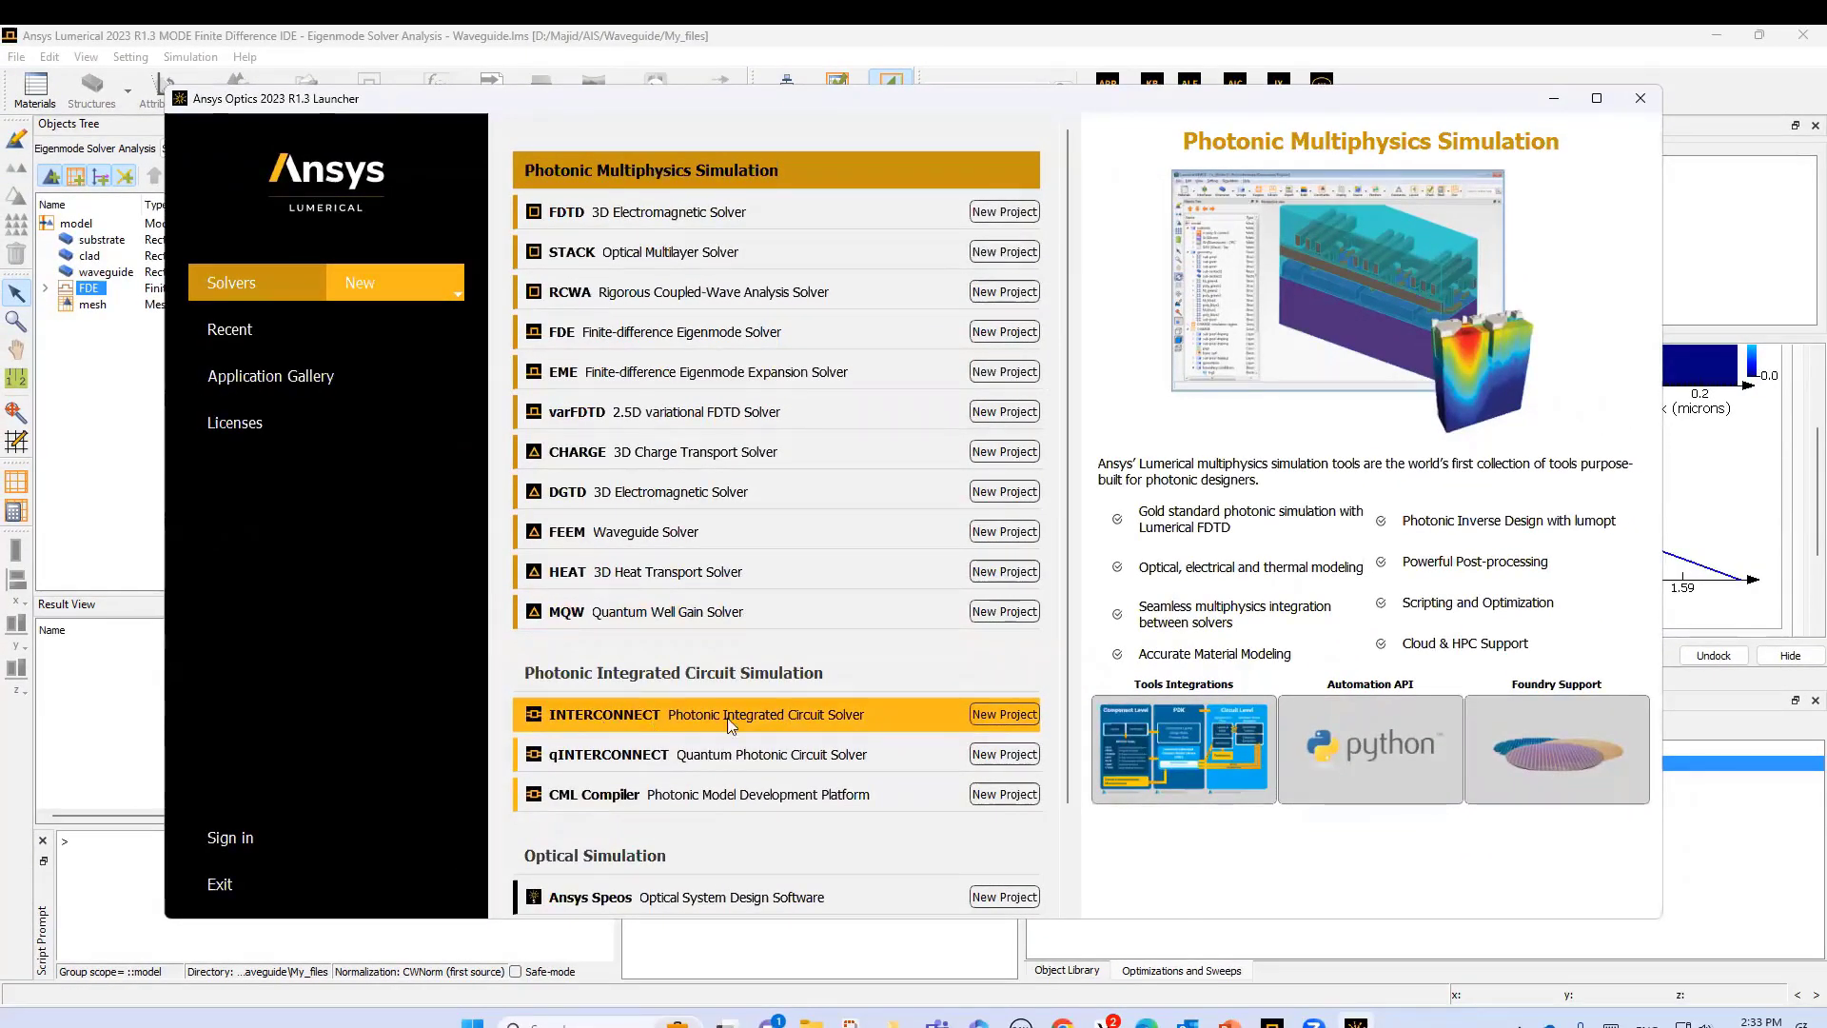
pyautogui.click(1003, 716)
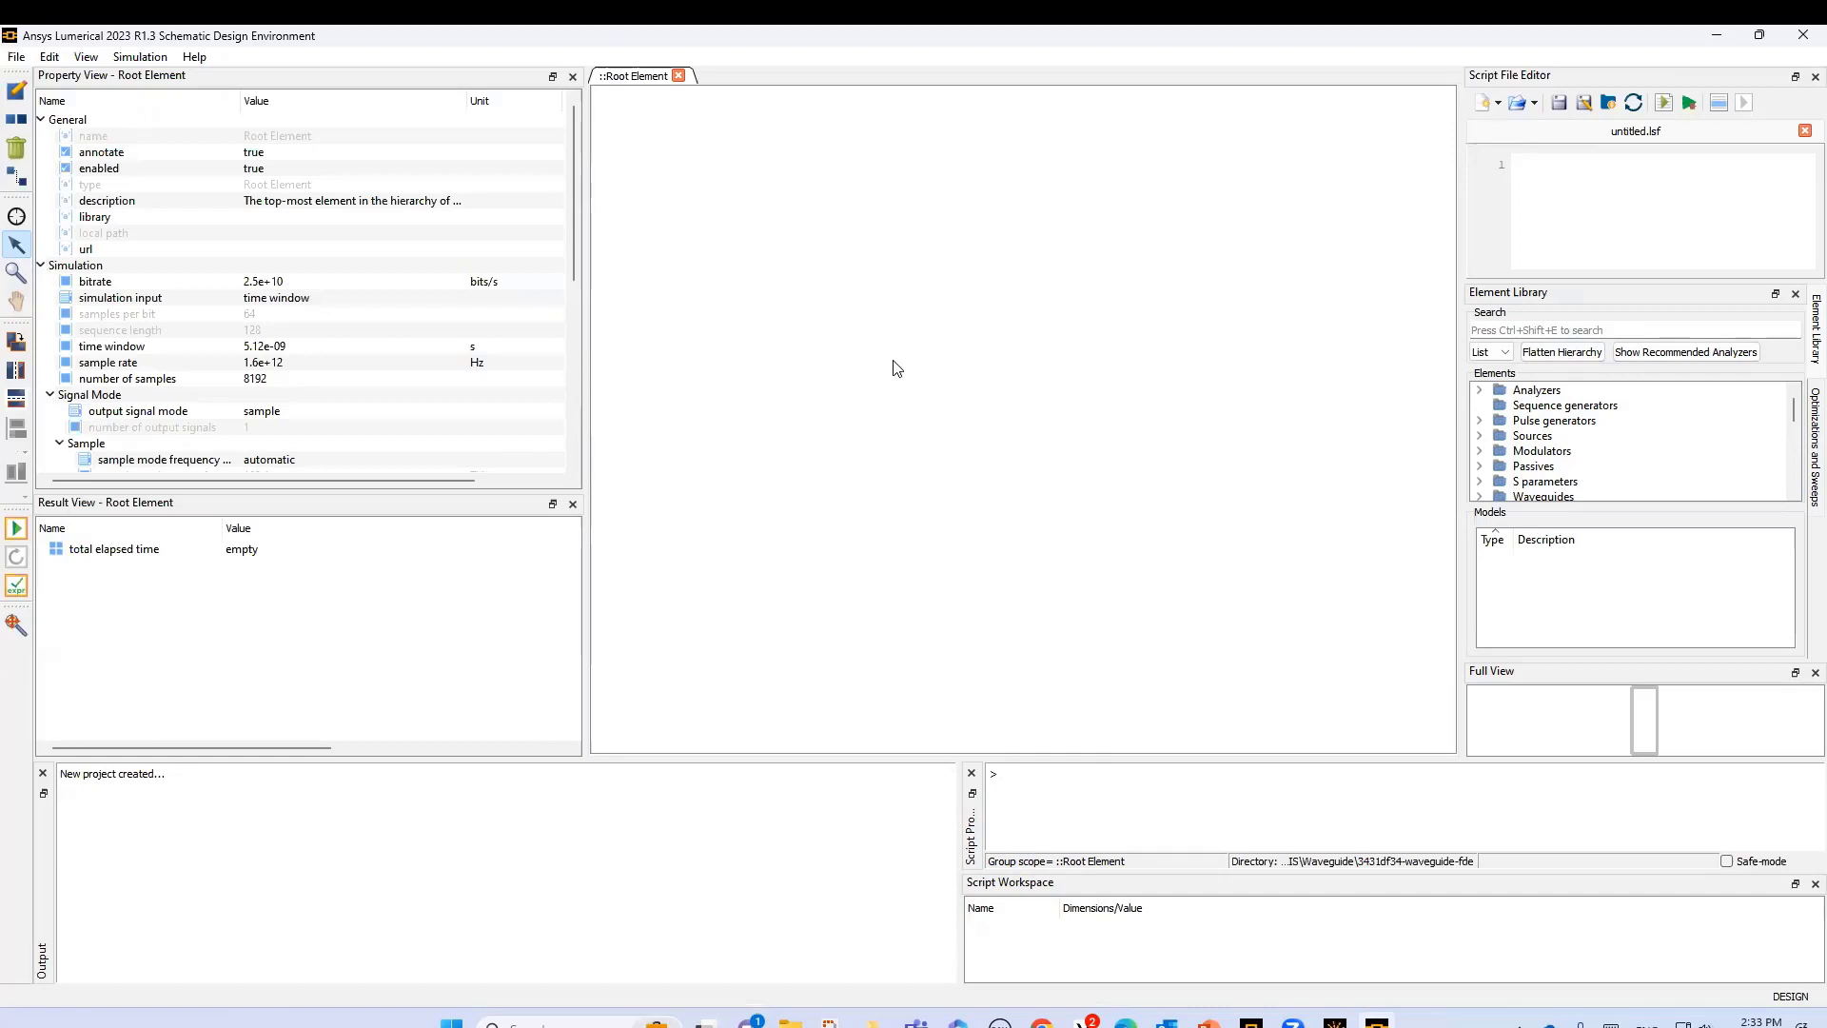
# - Switch to the PowerPoint presentation and review the slides on the Lumerical INTERCONNECT circuit and its simulation
pyautogui.click(1209, 1022)
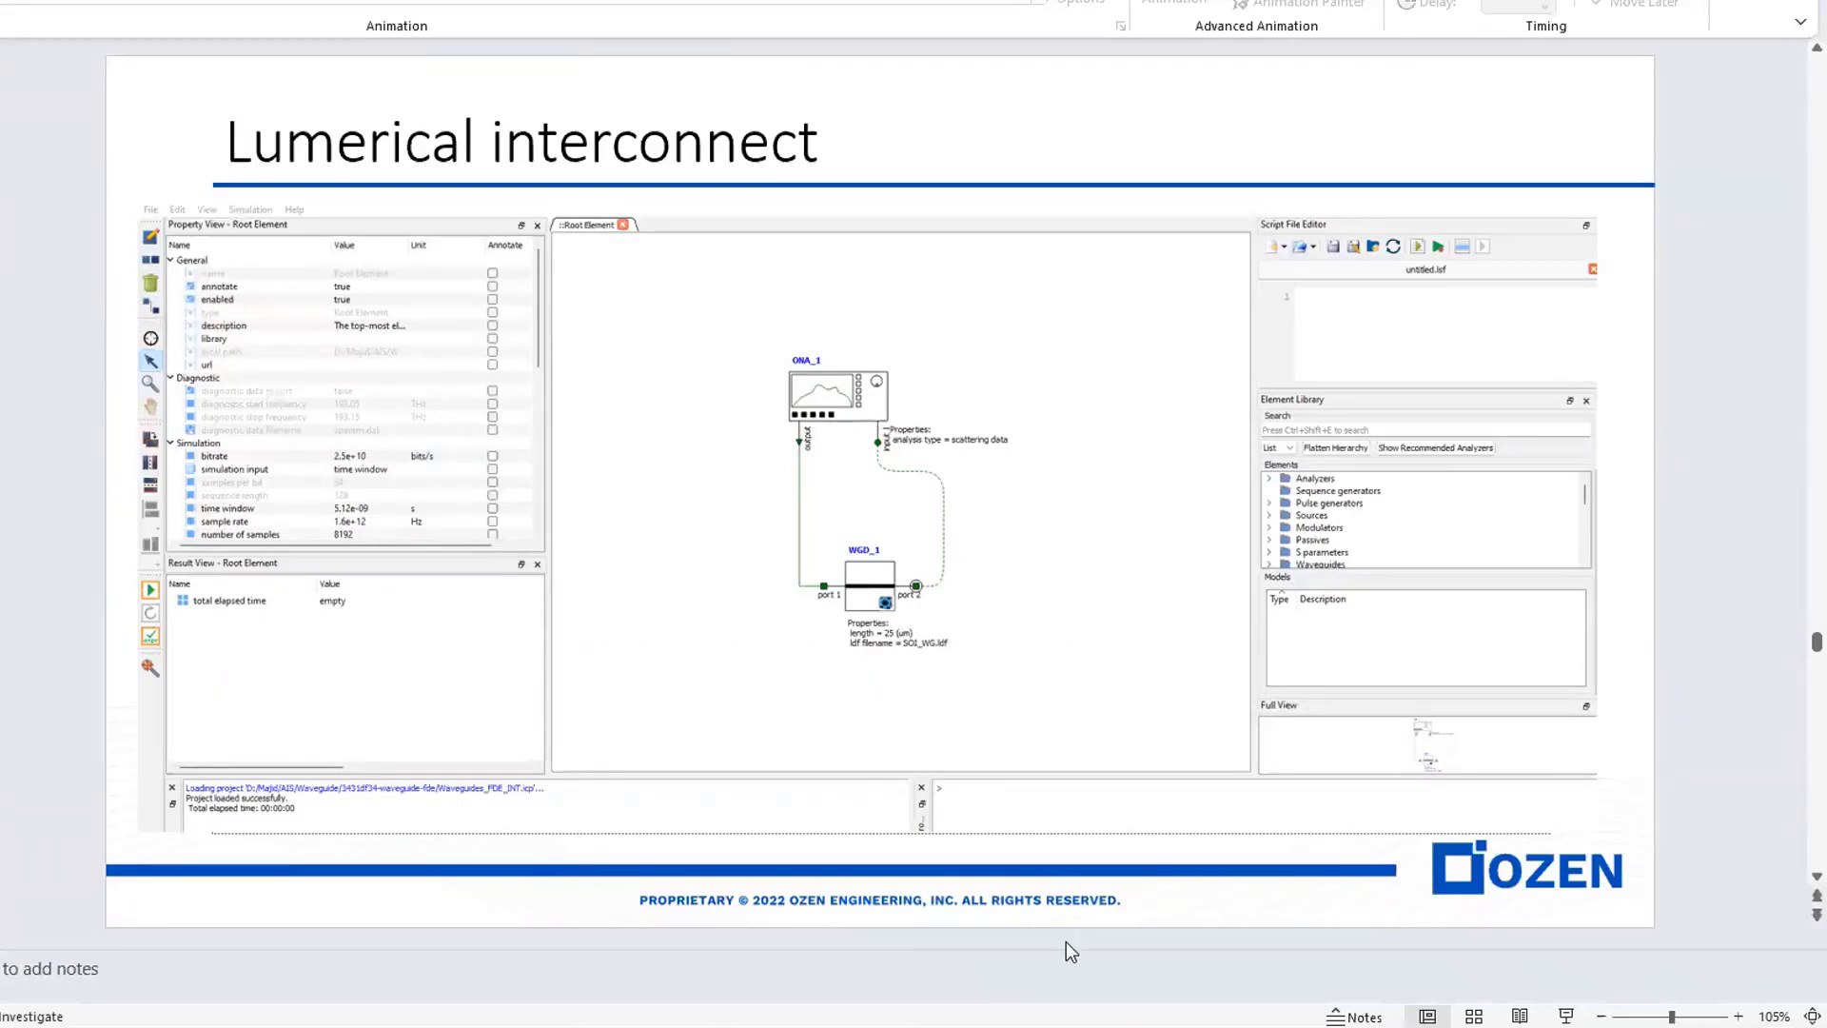
pyautogui.moveTo(1276, 1027)
pyautogui.press('pagedown')
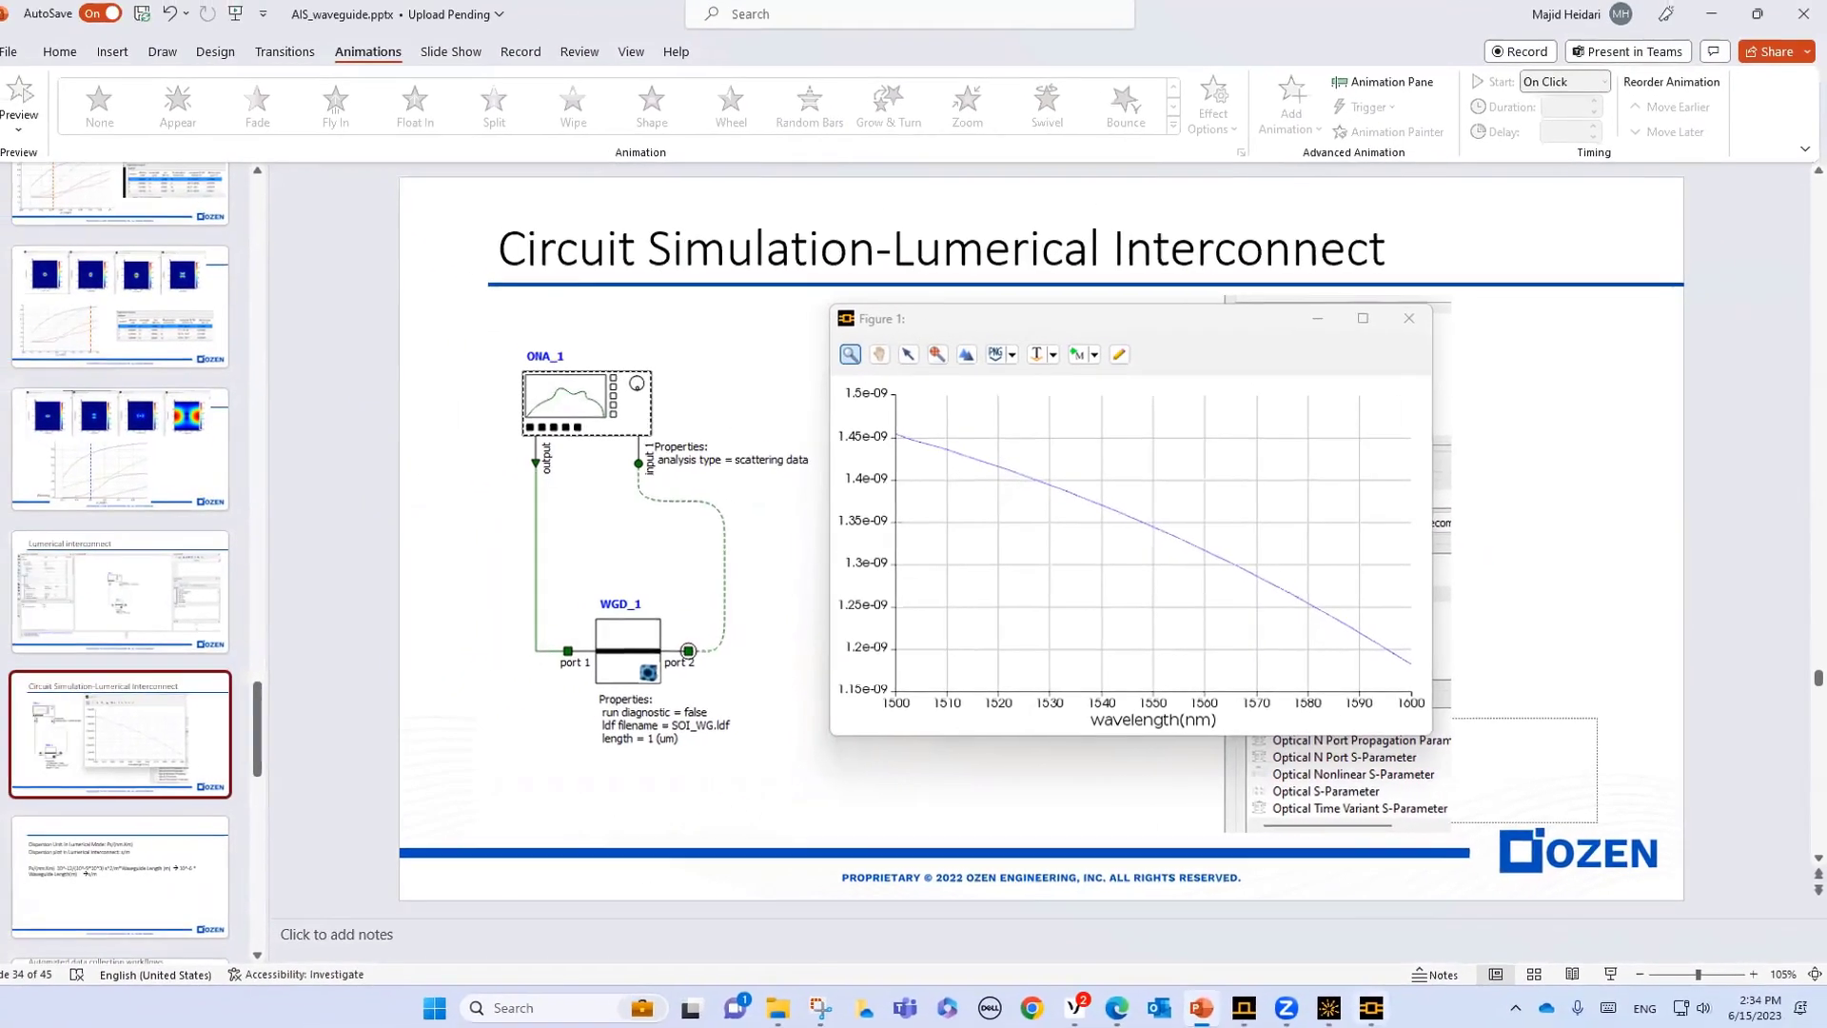
# - Switch back to INTERCONNECT and place a MODE Waveguide element from the Waveguides library in the schematic
pyautogui.click(1377, 1005)
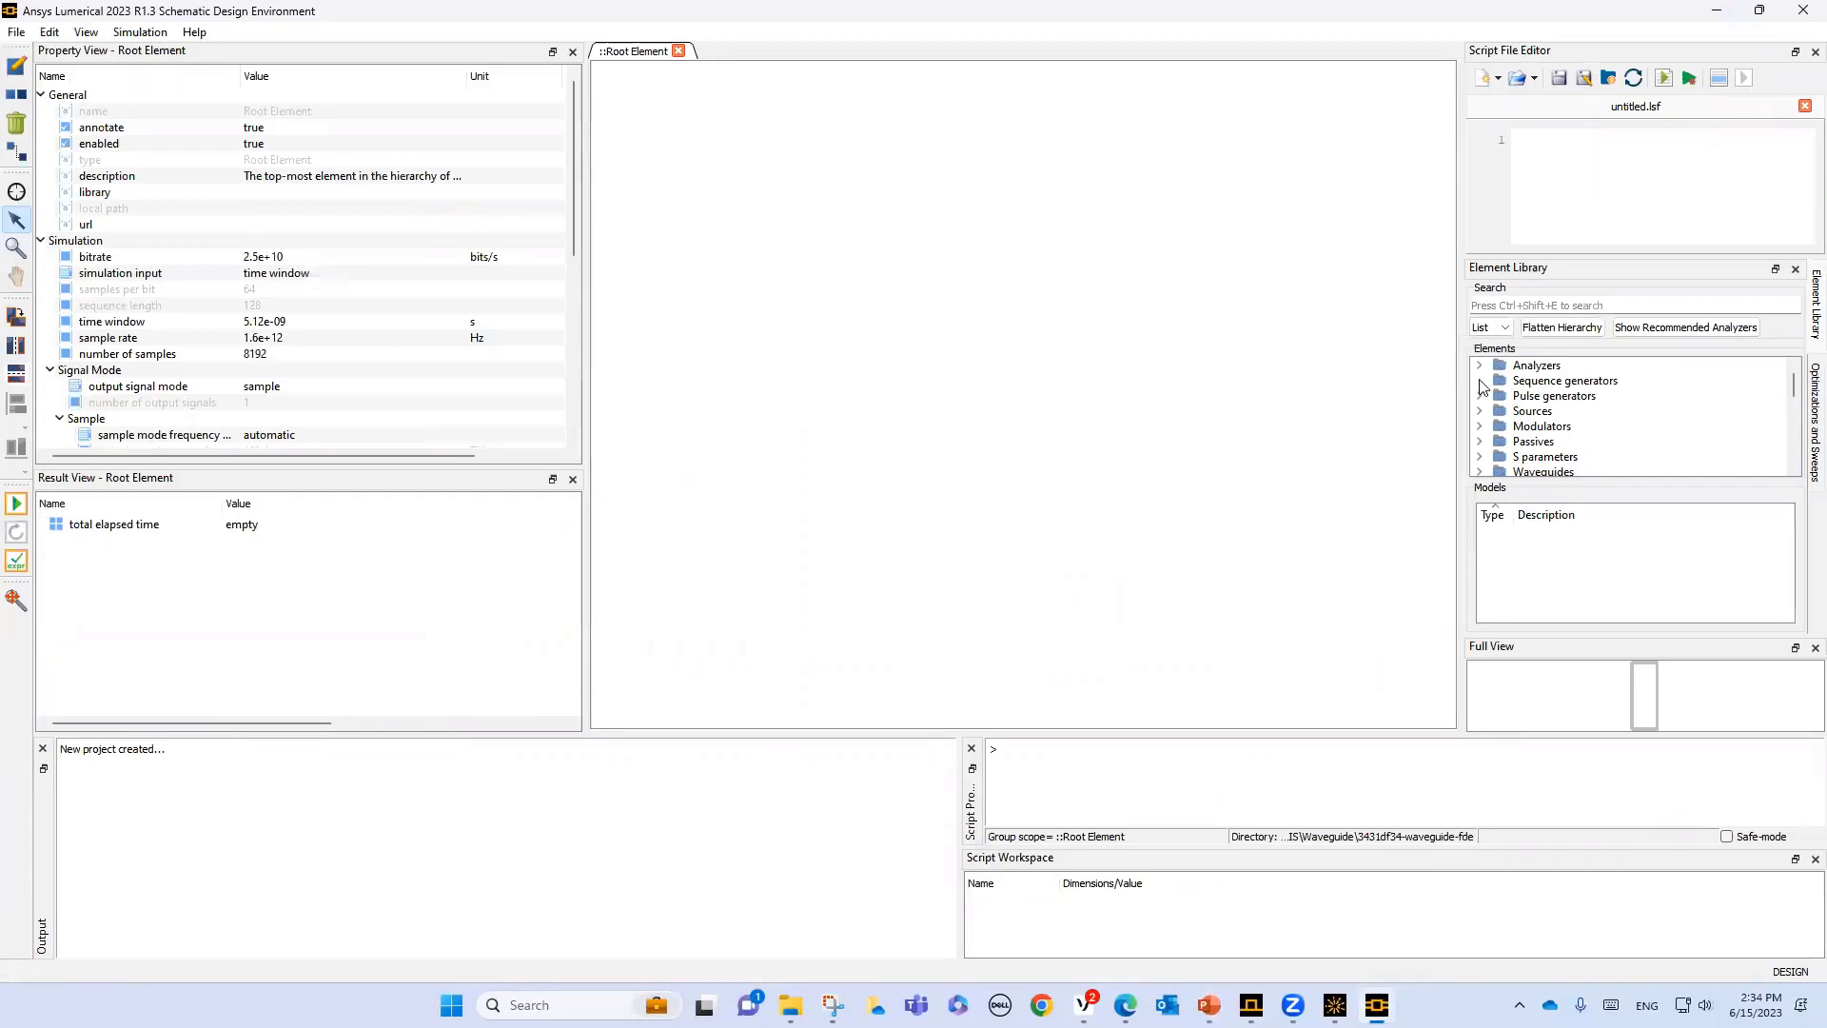
pyautogui.click(1573, 474)
pyautogui.scroll(-1, 1619, 585)
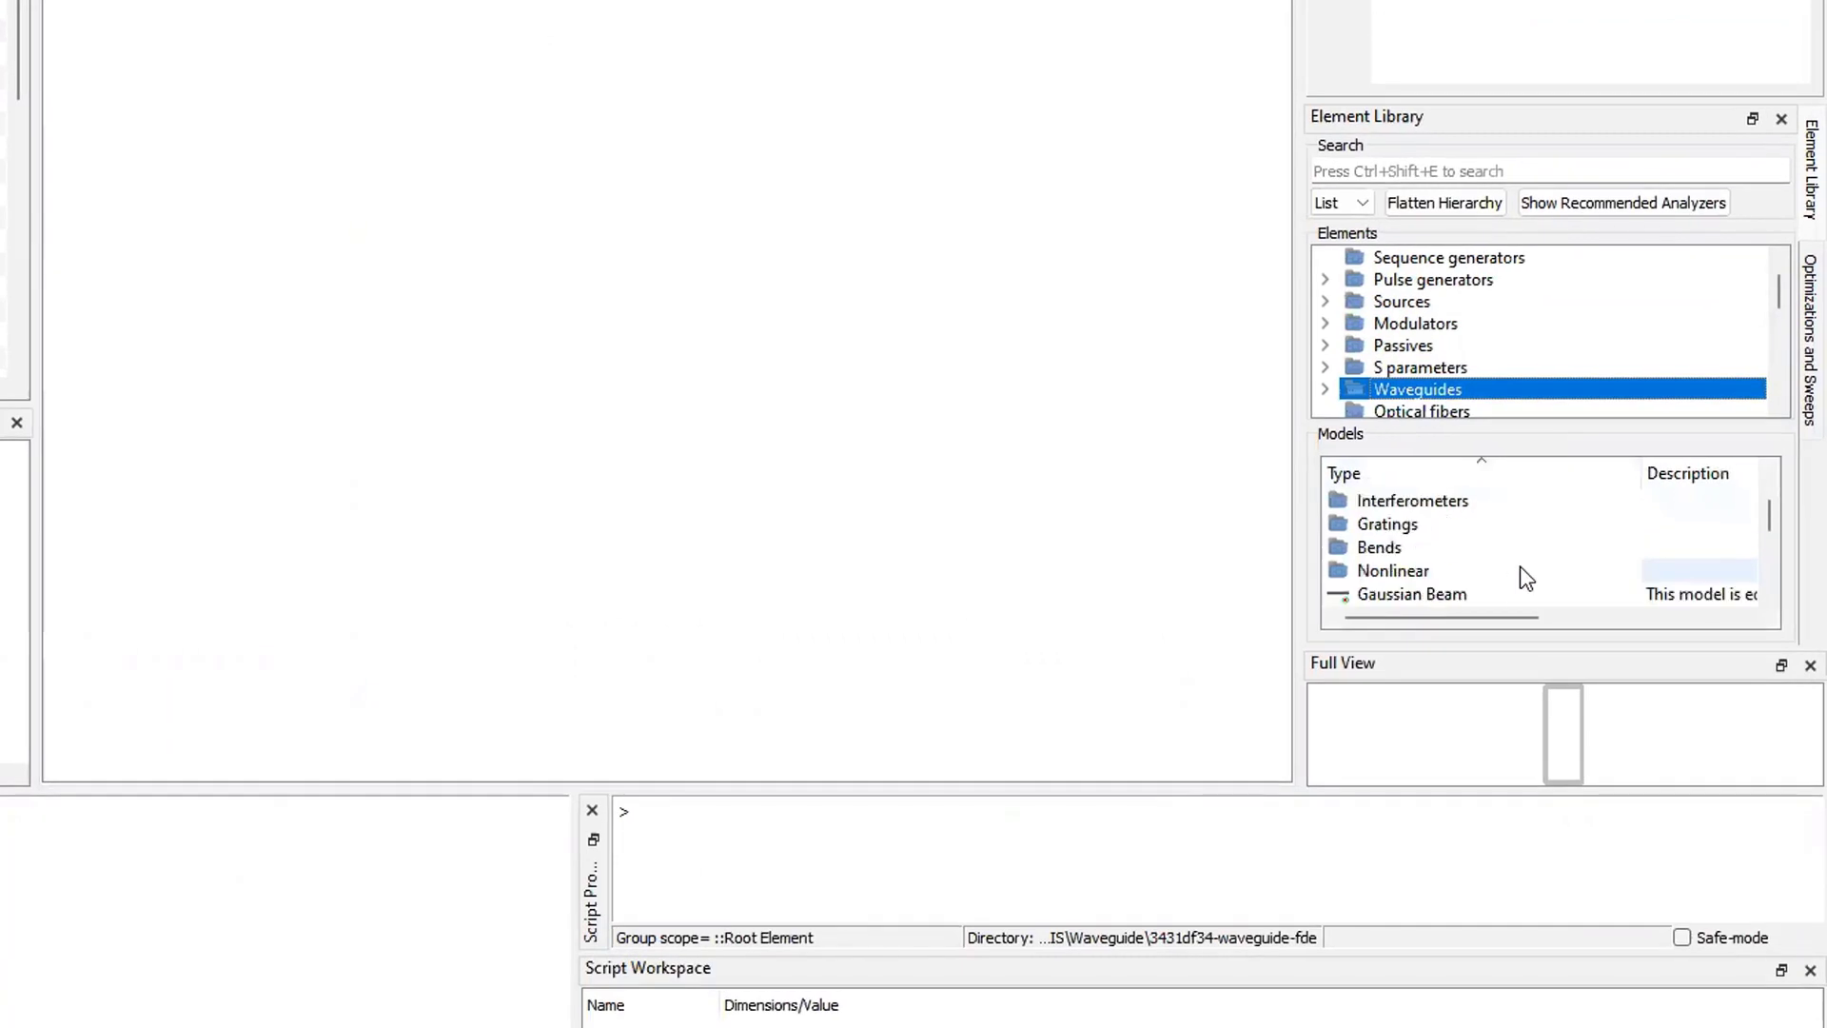
pyautogui.scroll(-1, 1527, 578)
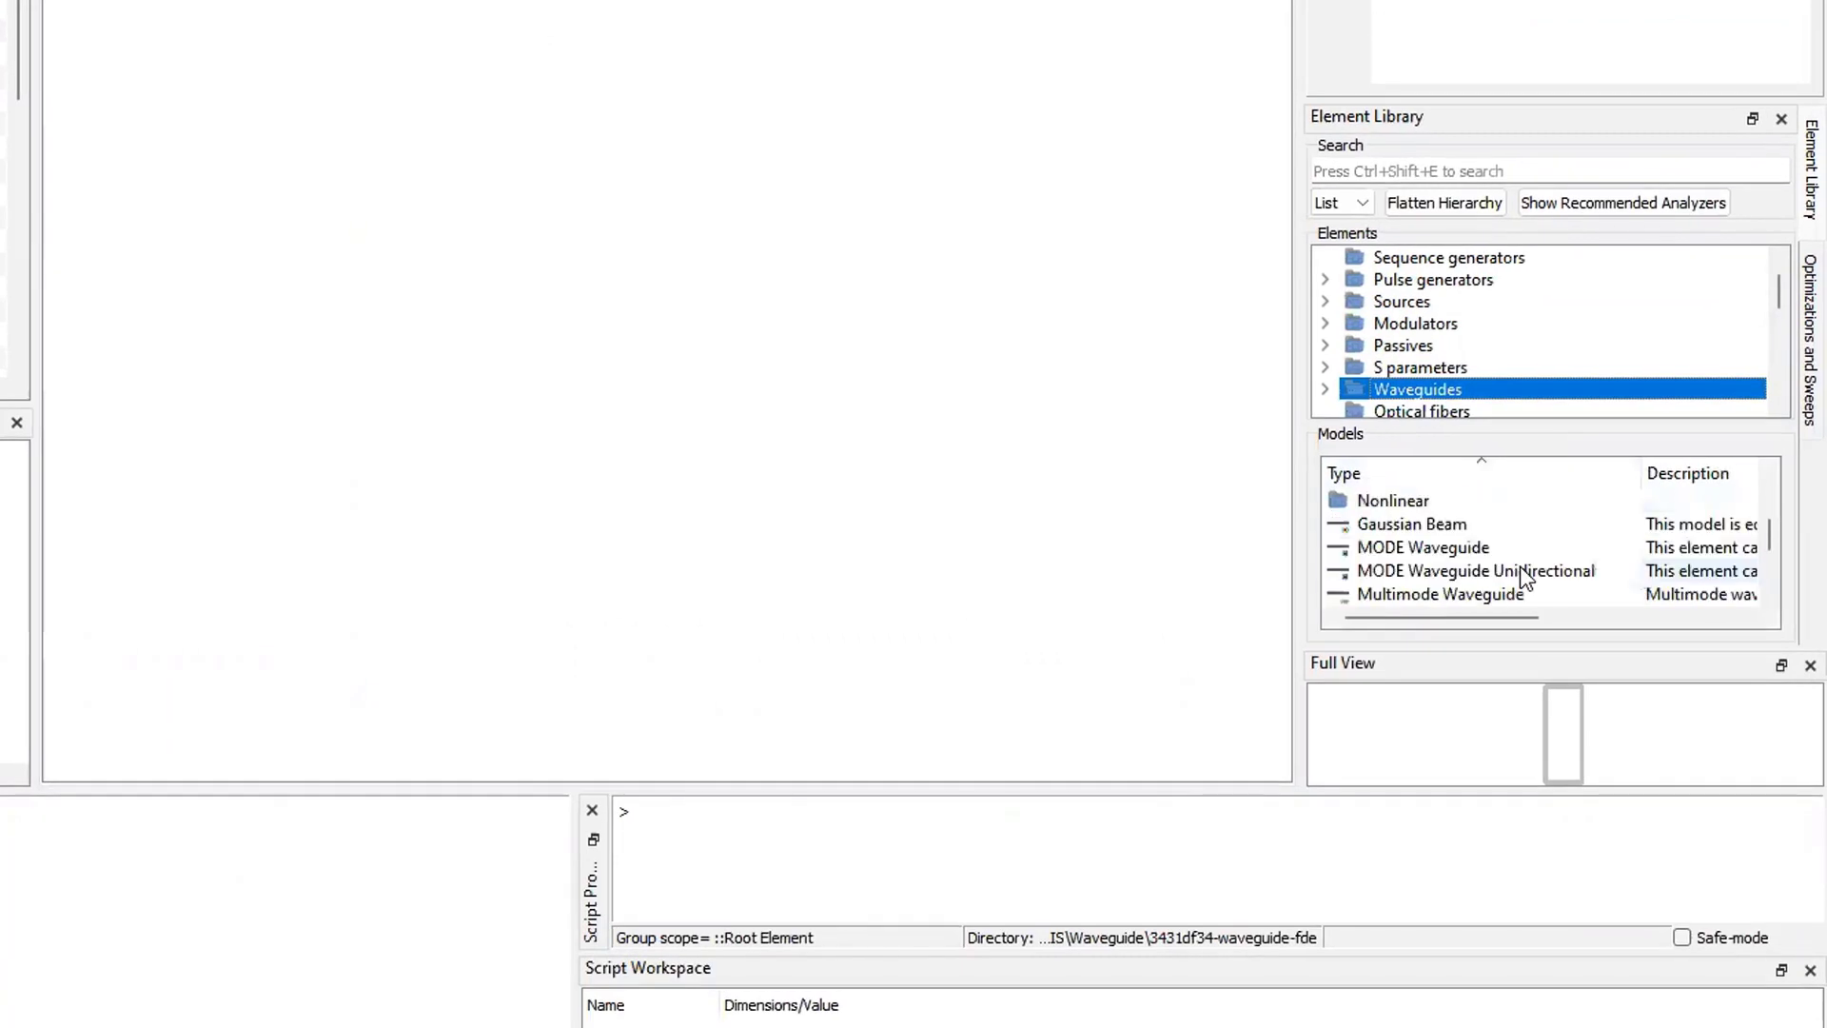
pyautogui.moveTo(1437, 549); pyautogui.dragTo(505, 416)
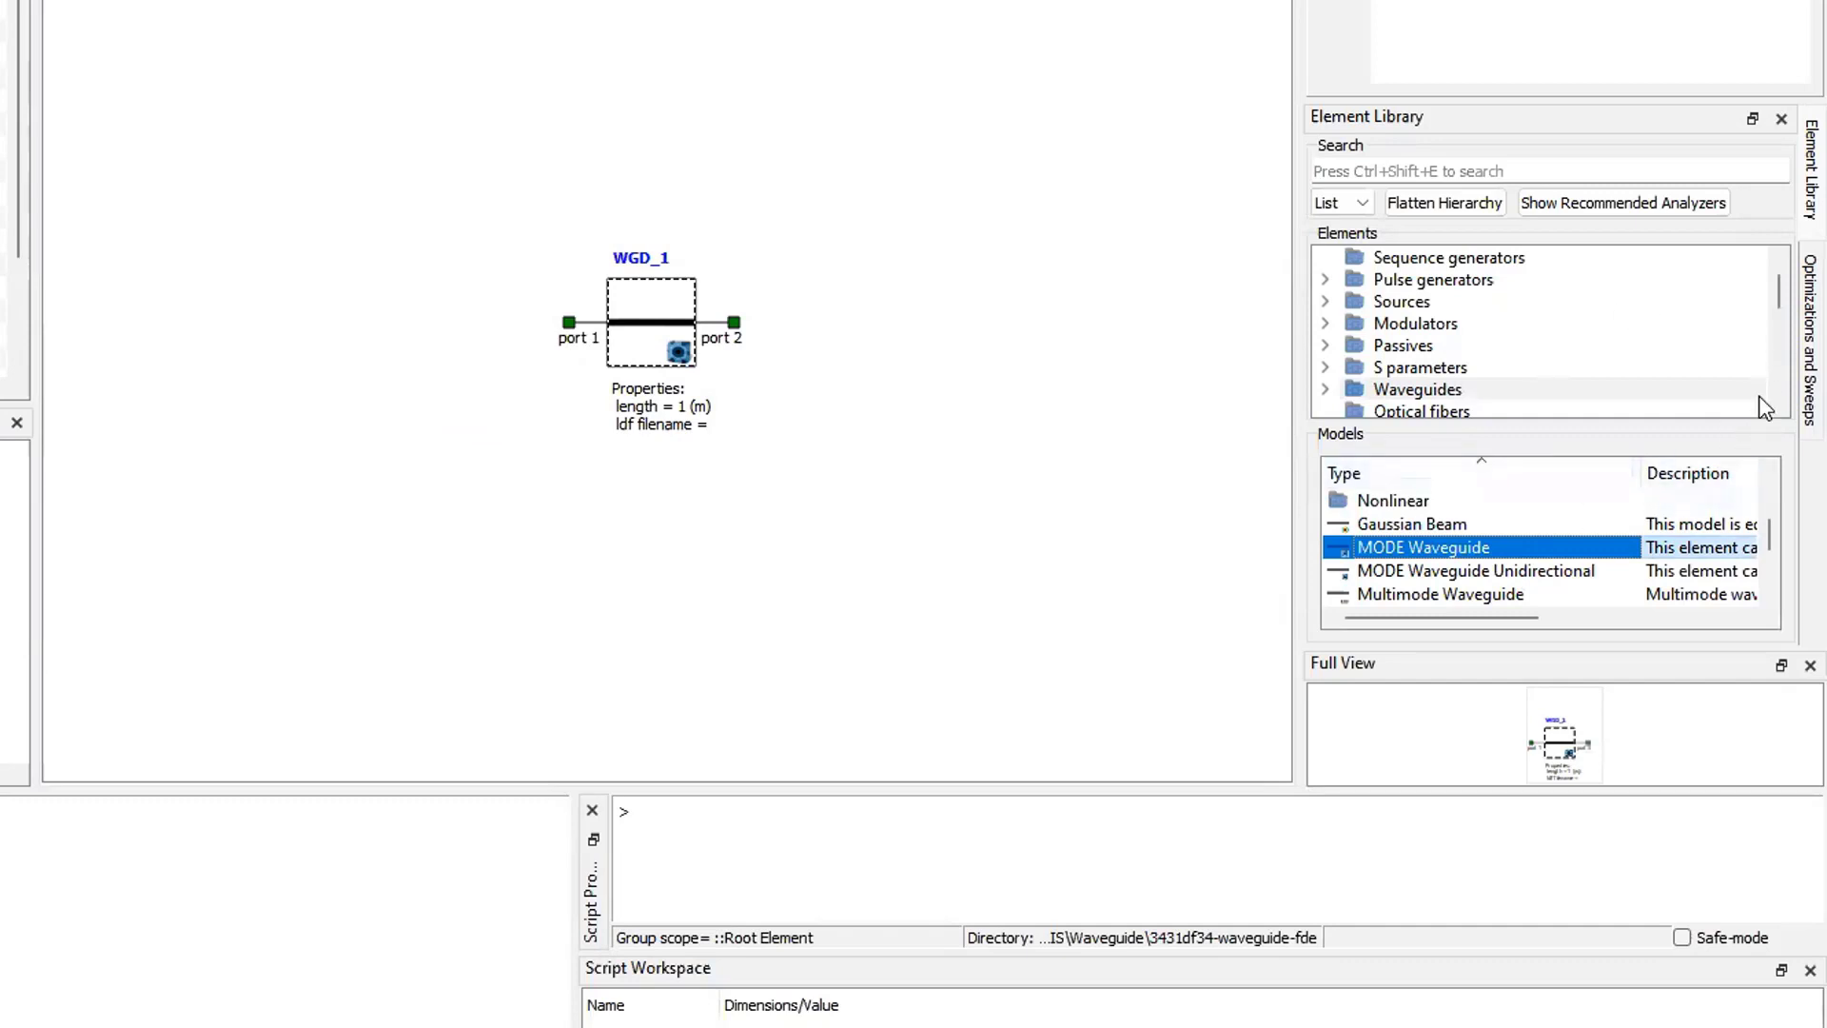
# - Place an Optical Network Analyzer from the optical analyzers in the schematic and position it well above the waveguide
pyautogui.click(1777, 251)
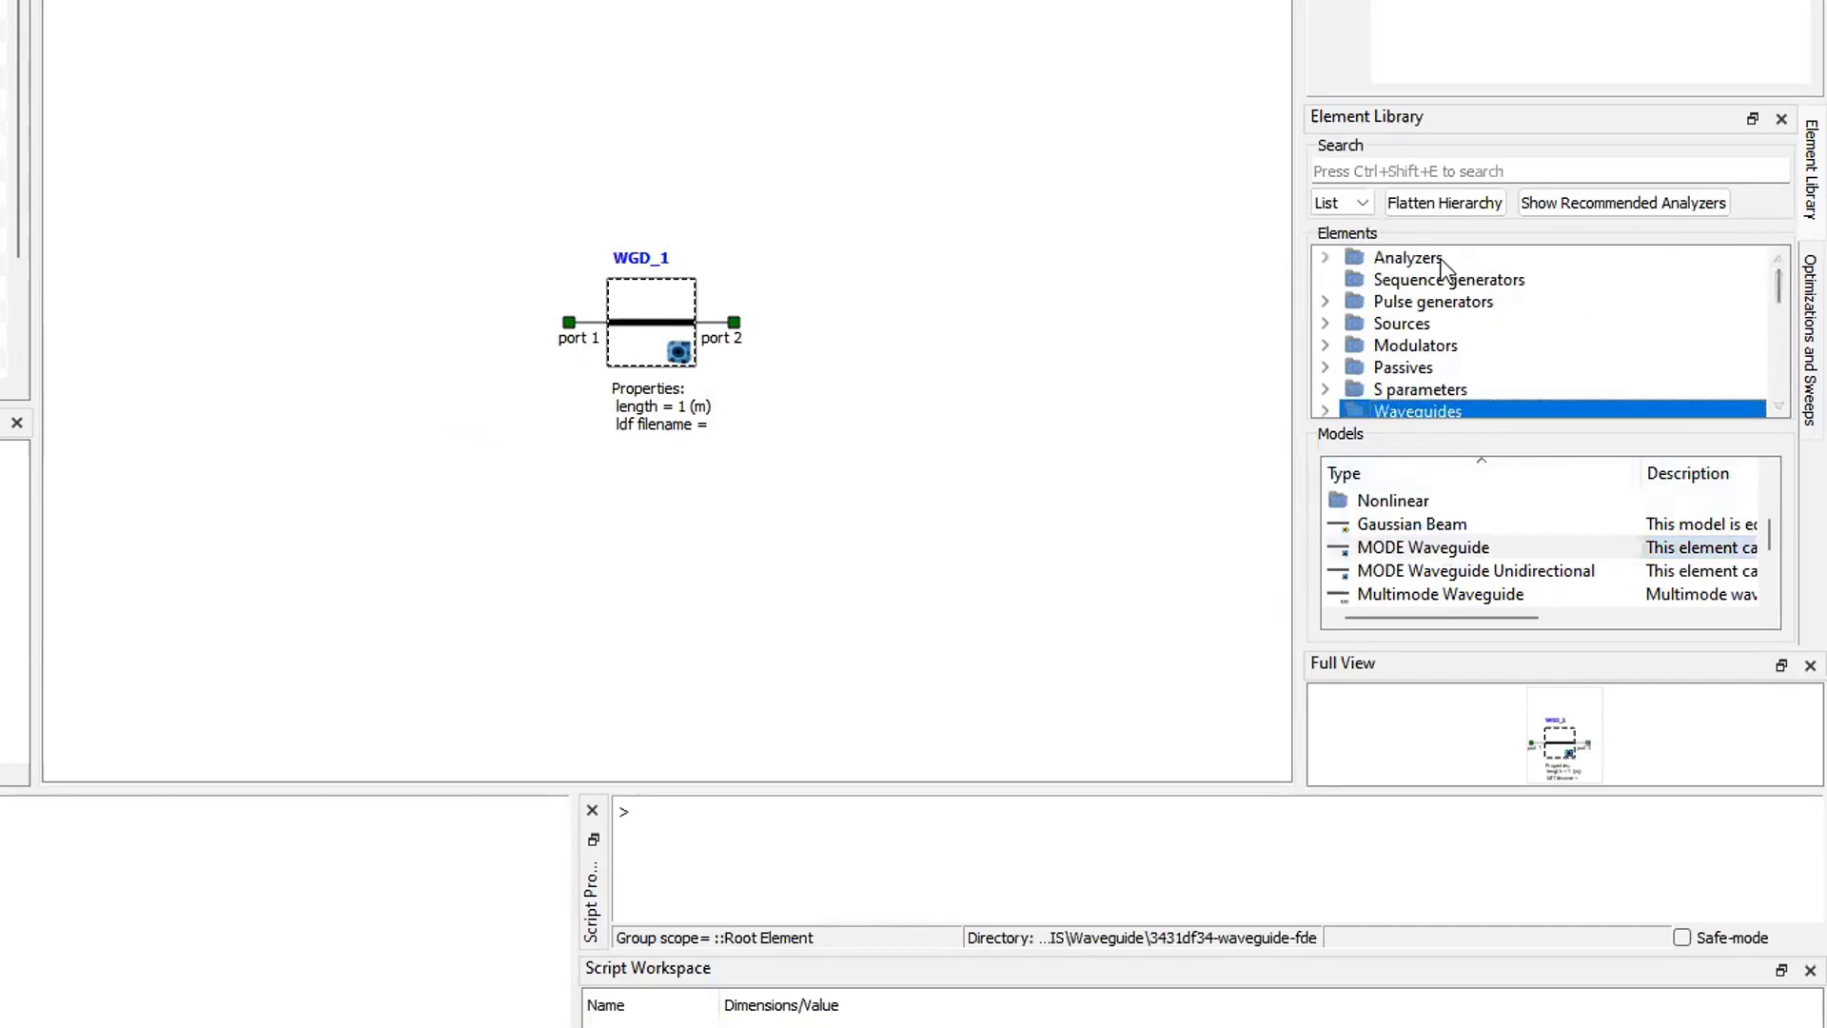
pyautogui.click(1399, 258)
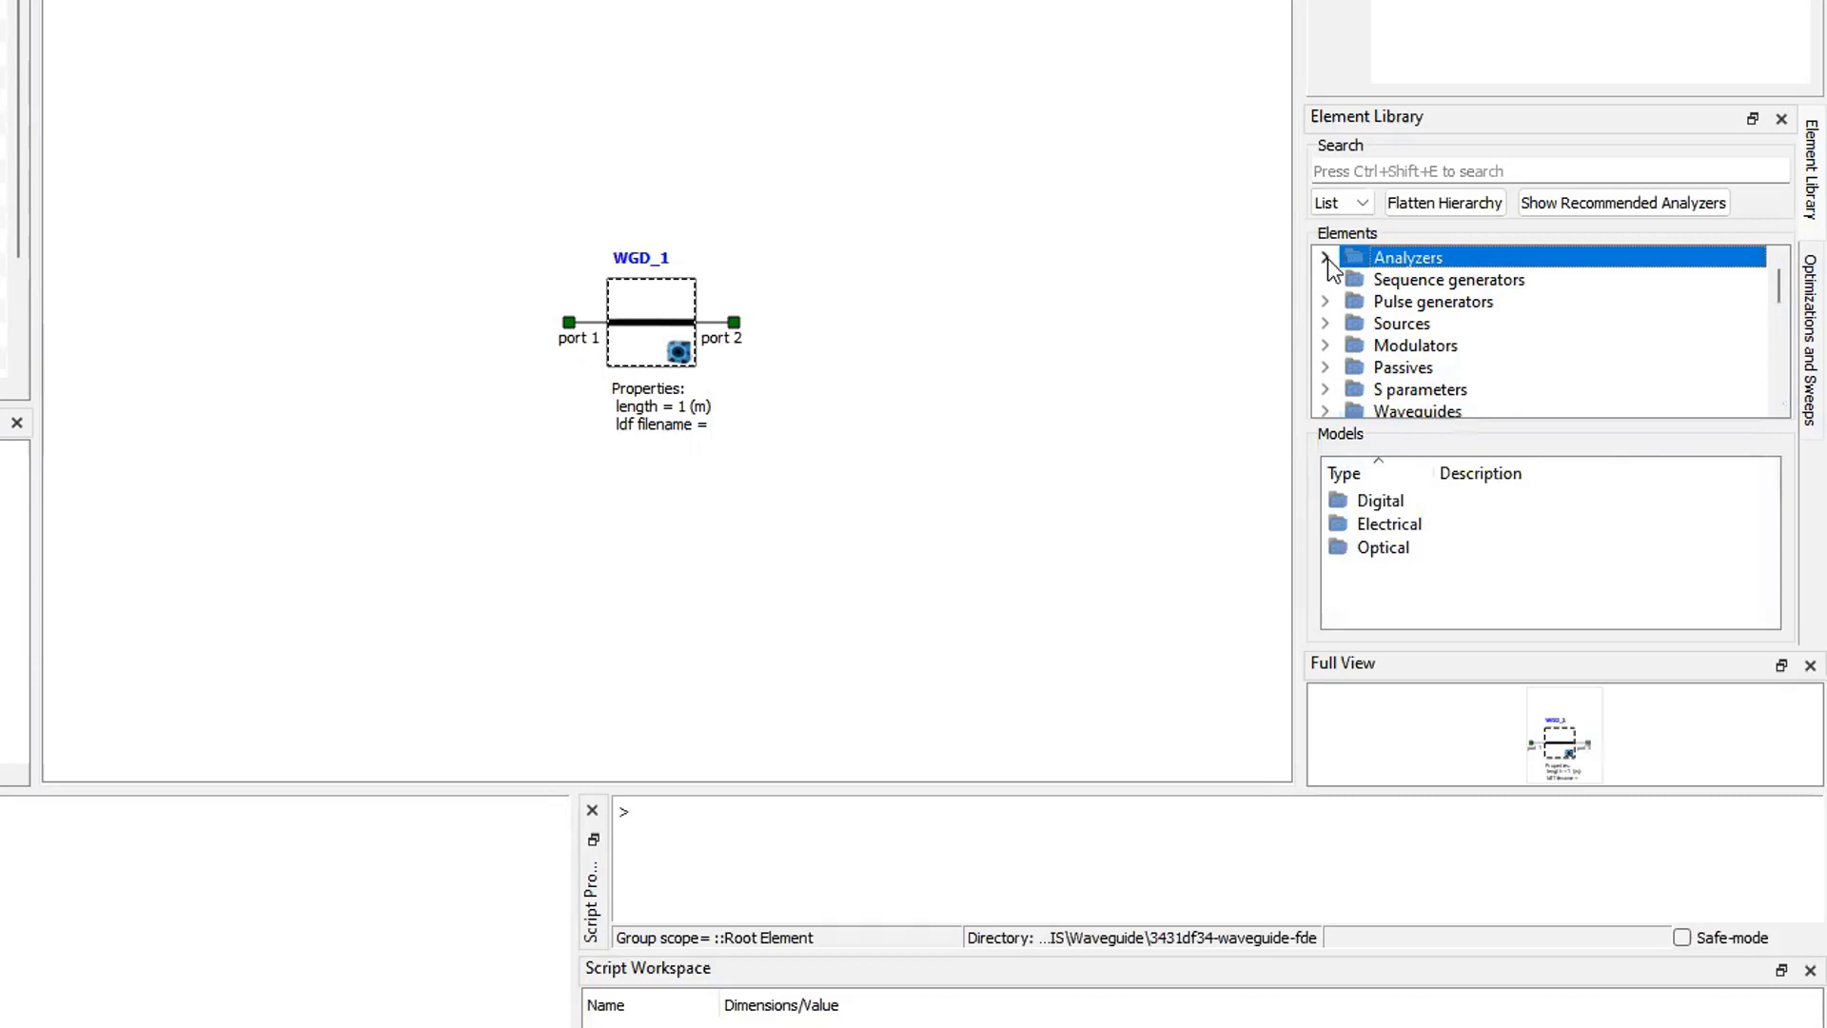
pyautogui.click(1326, 258)
pyautogui.click(1431, 324)
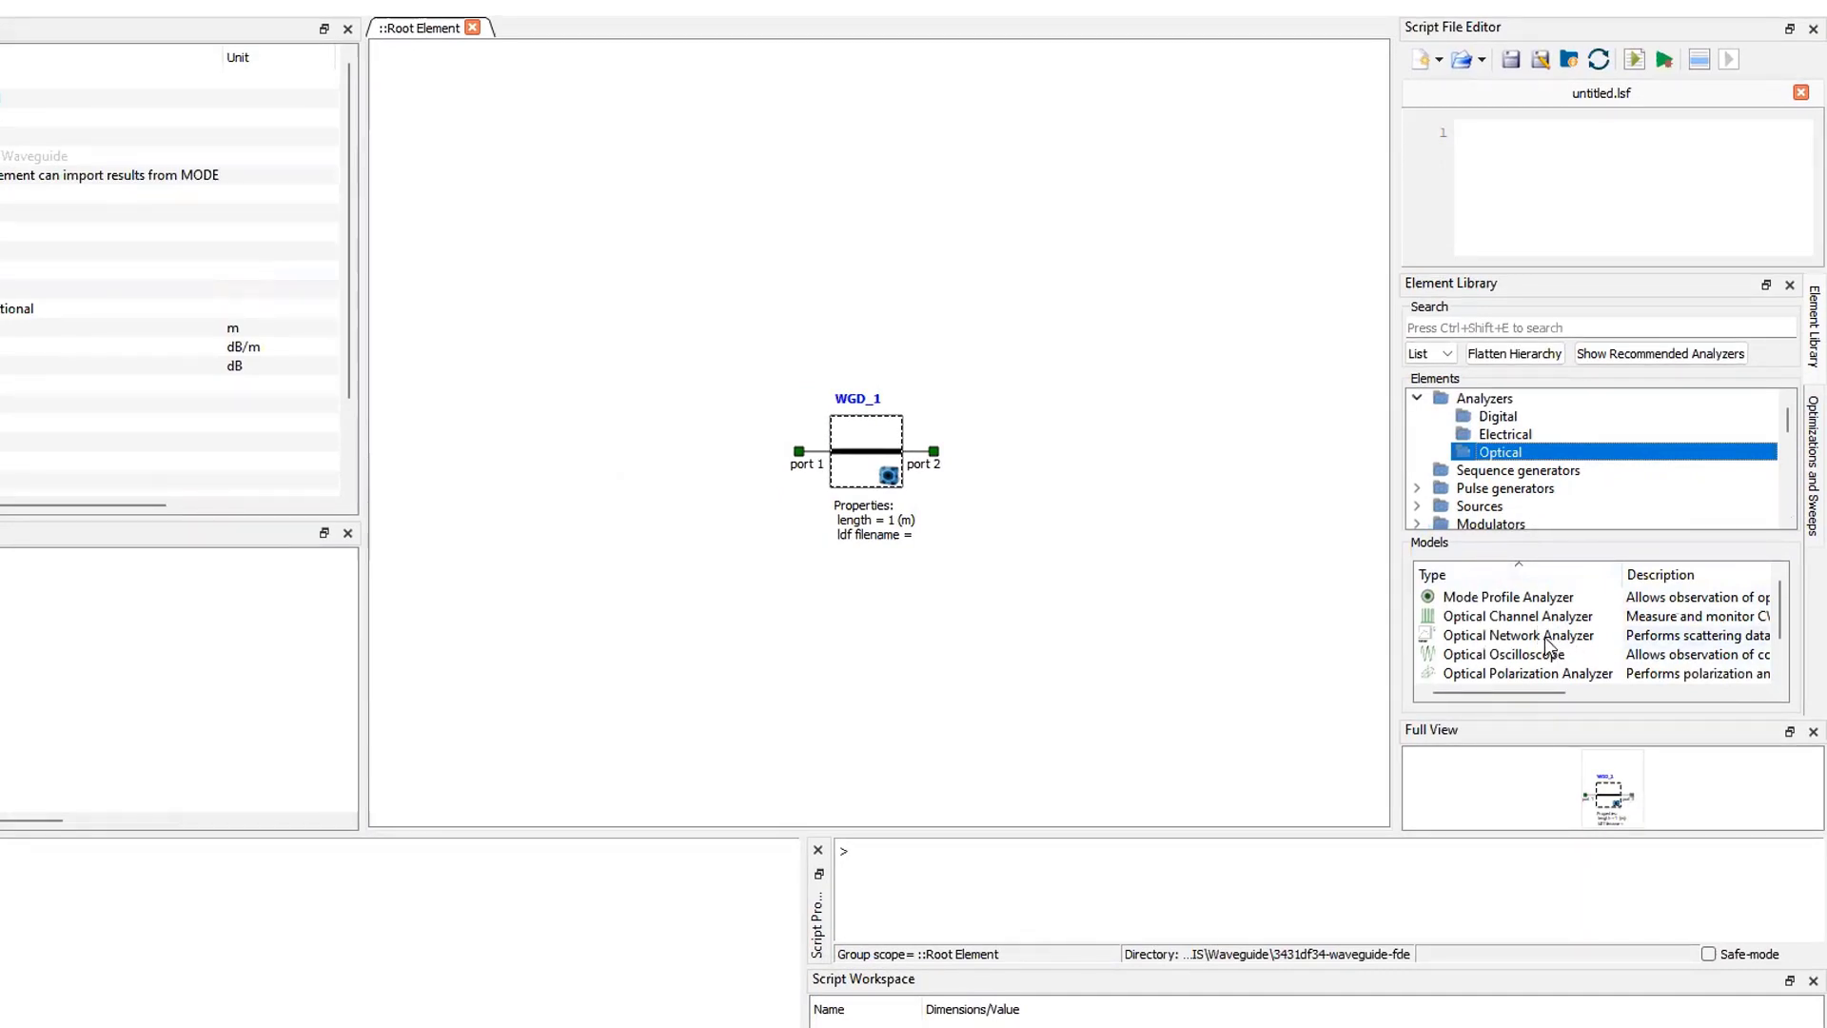
pyautogui.click(1544, 637)
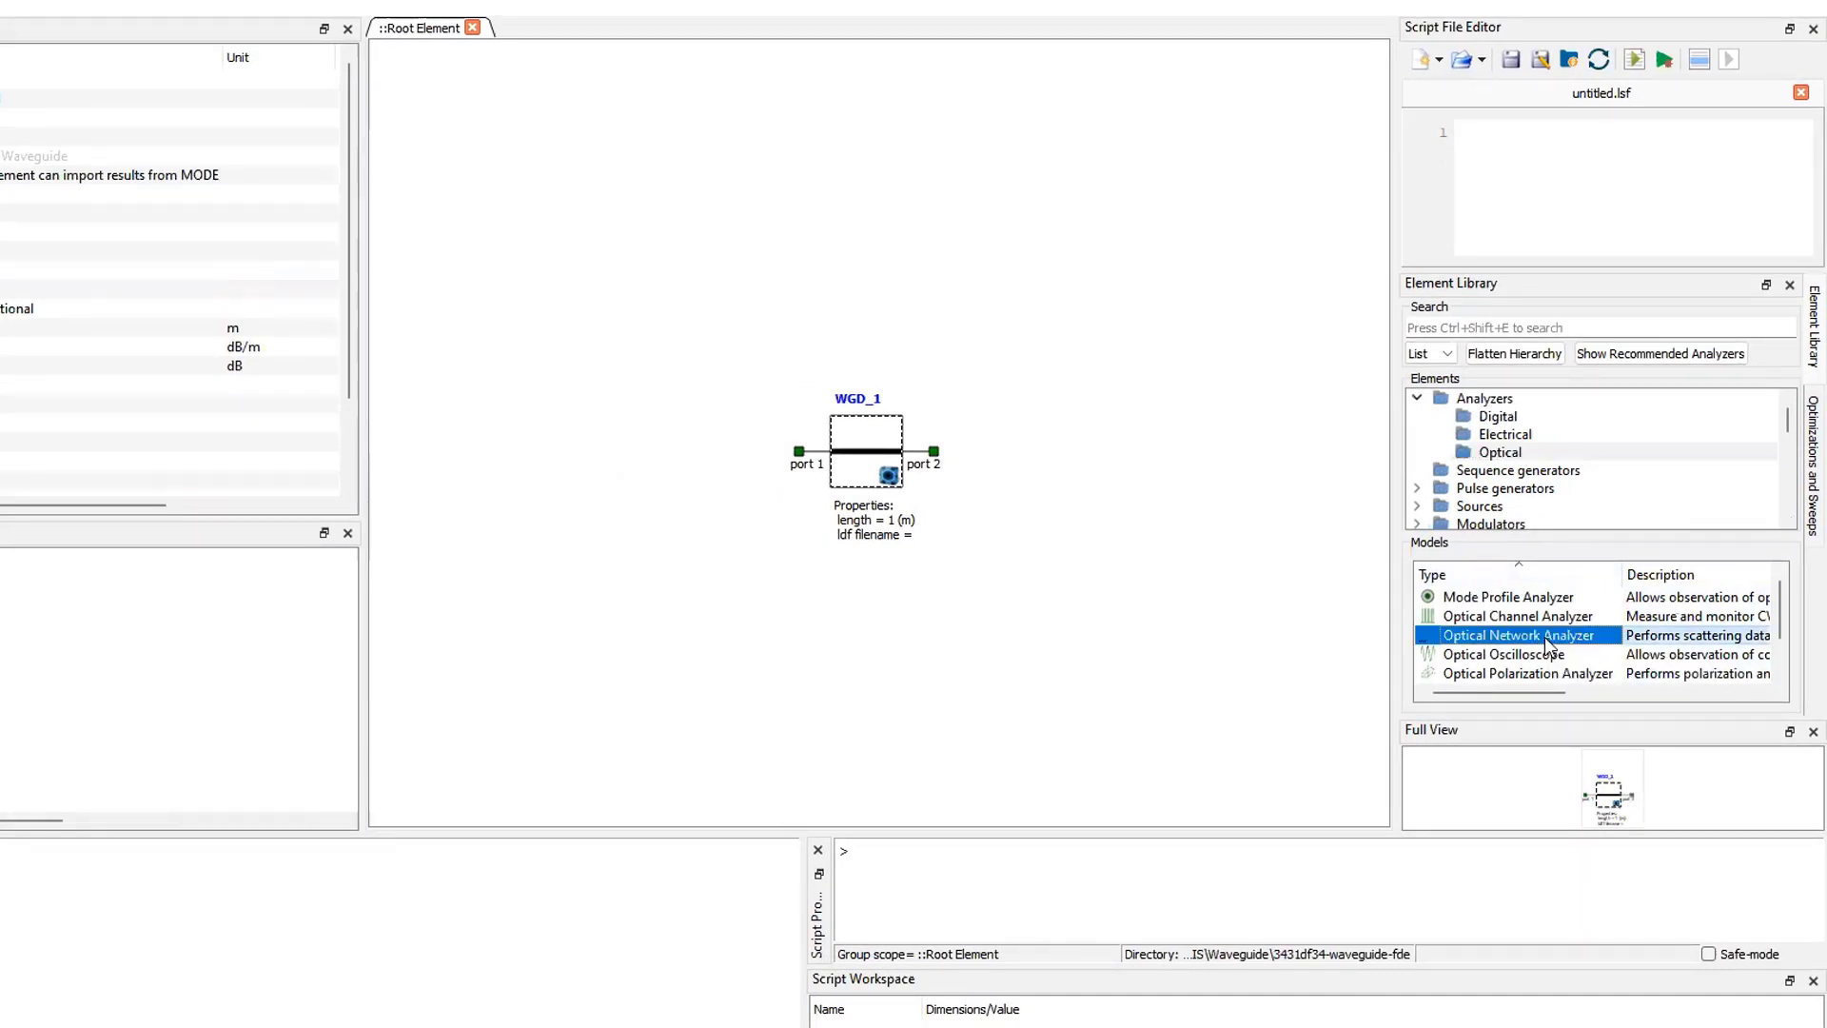
pyautogui.moveTo(1545, 636); pyautogui.dragTo(857, 184)
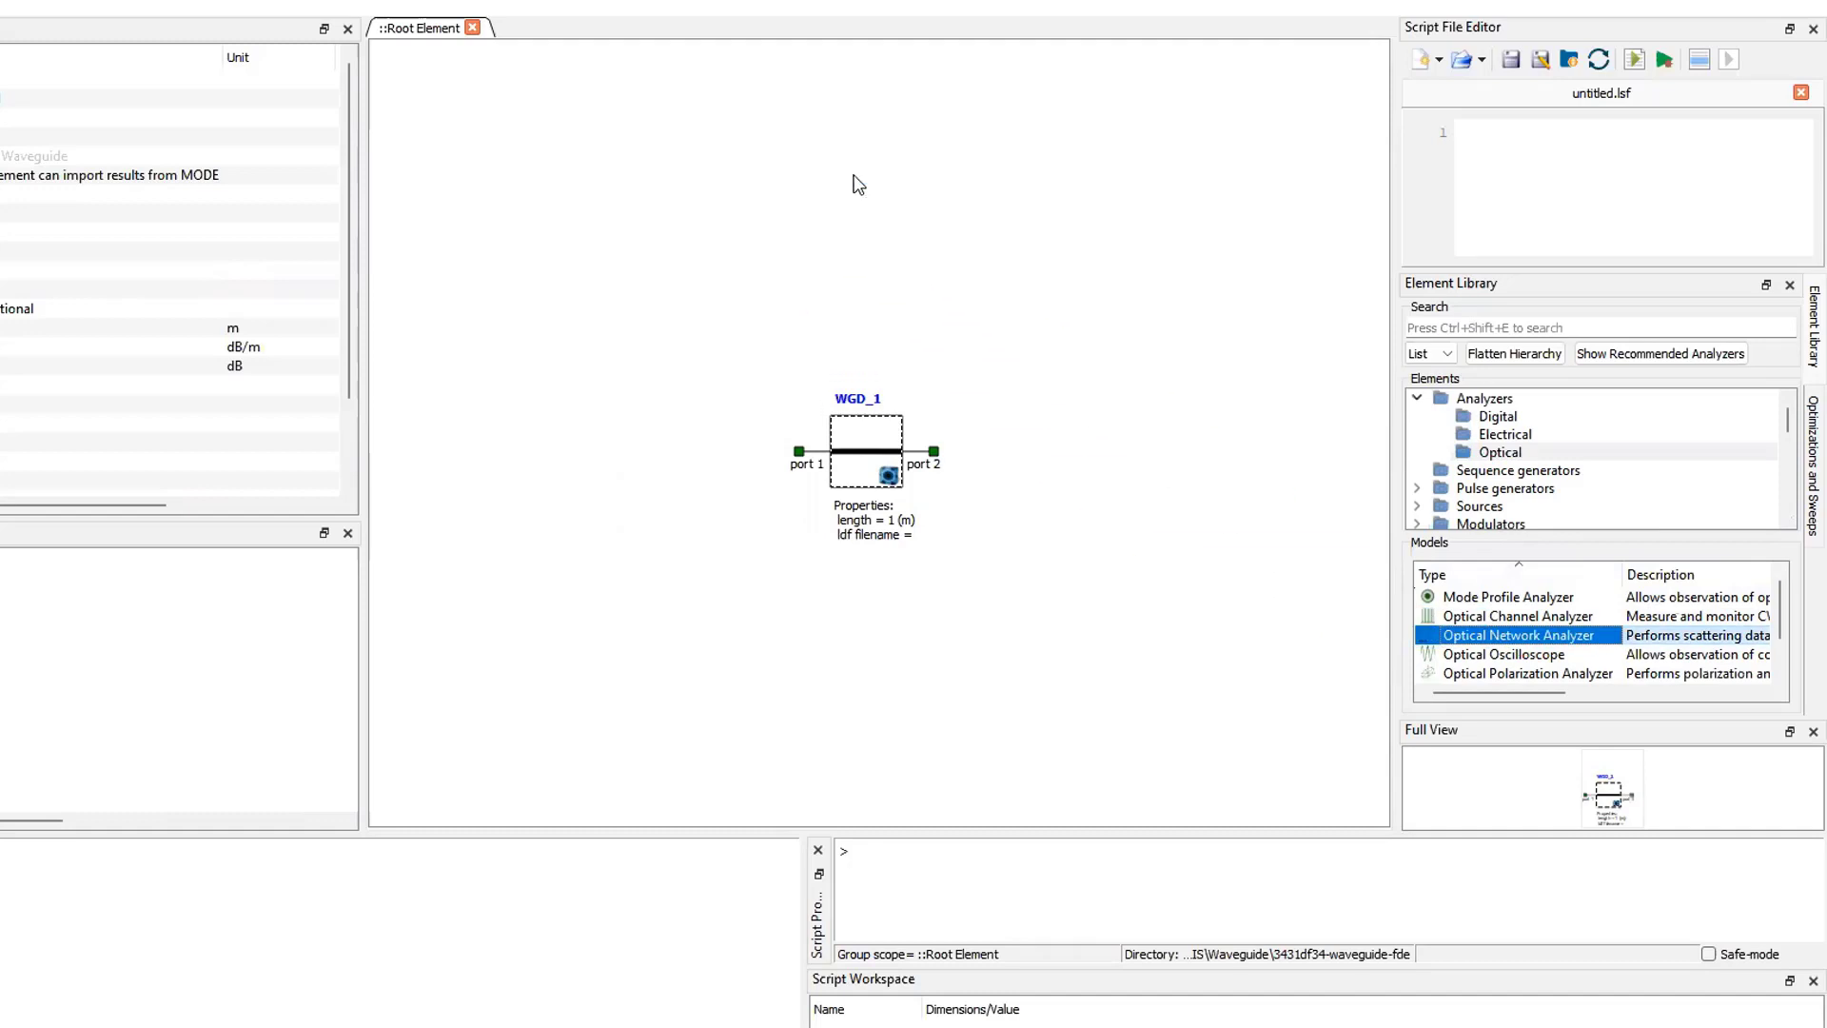
pyautogui.click(1104, 274)
pyautogui.moveTo(774, 286); pyautogui.dragTo(684, 203)
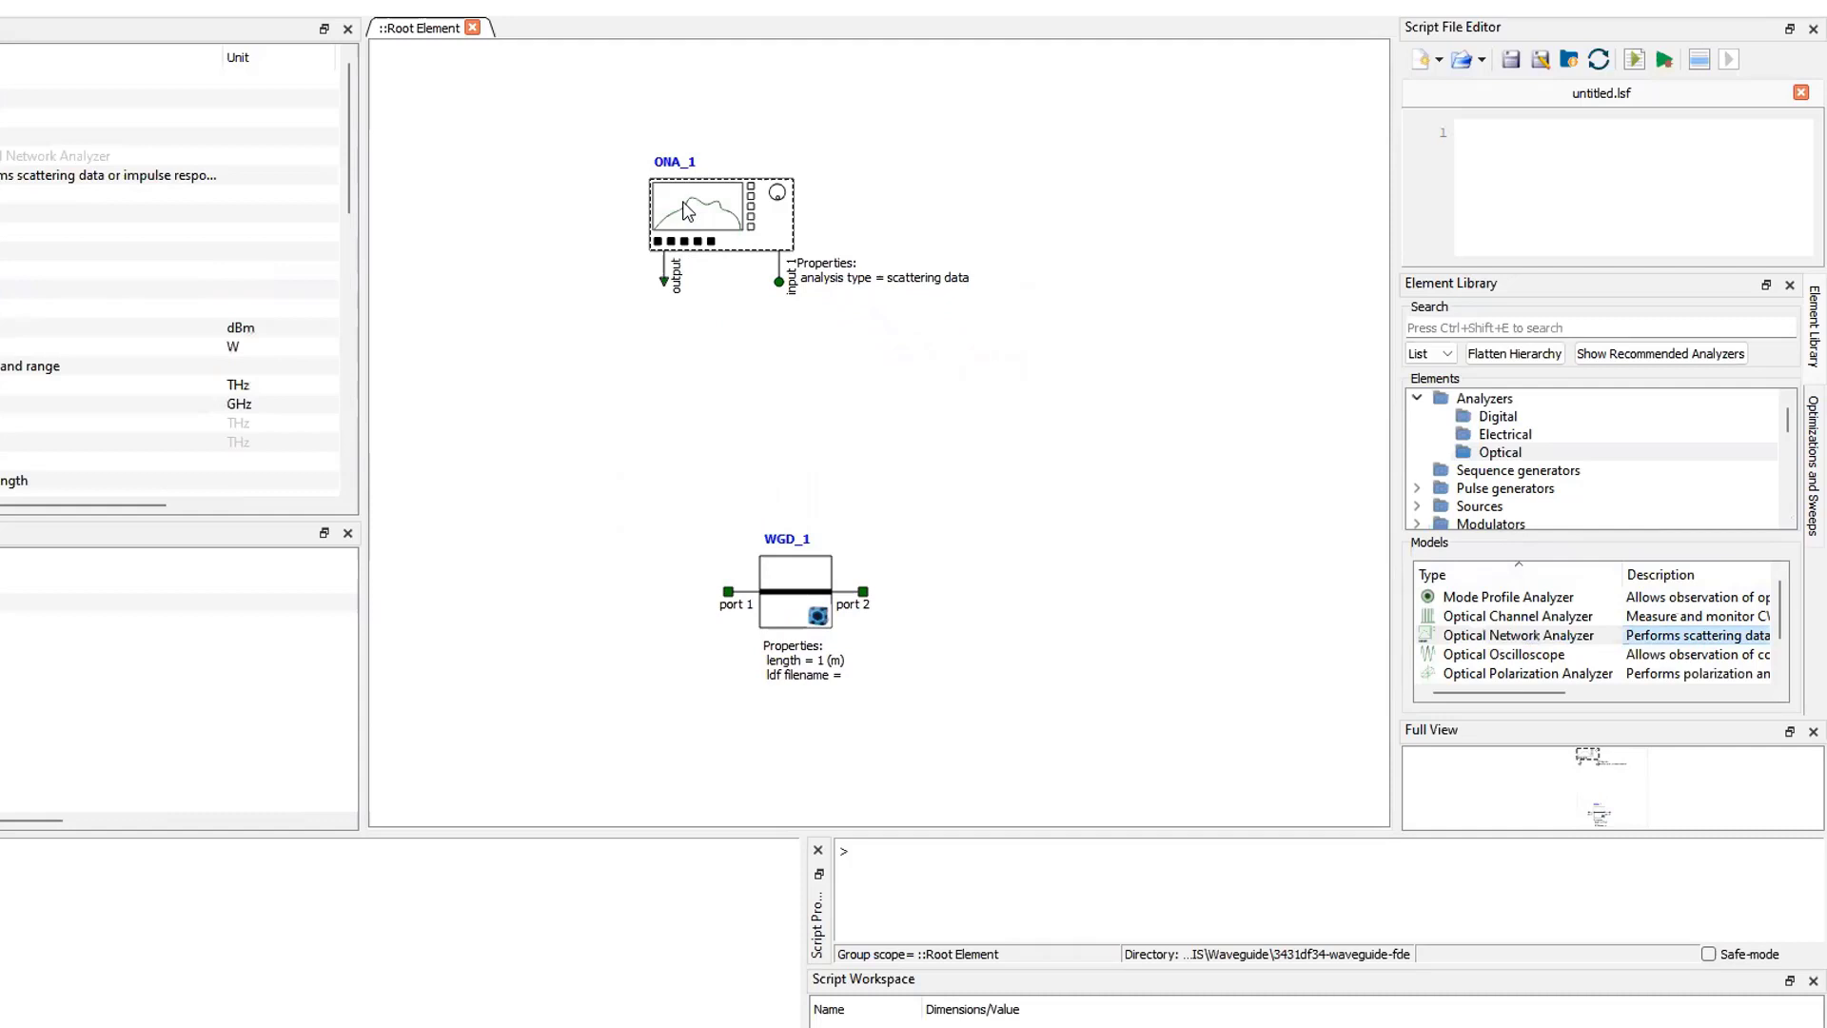
# - Connect the waveguide's port 1 to the network analyzer's output and port 2 to its input 1
pyautogui.click(1046, 557)
pyautogui.moveTo(727, 590); pyautogui.dragTo(671, 282)
pyautogui.moveTo(860, 589); pyautogui.dragTo(779, 282)
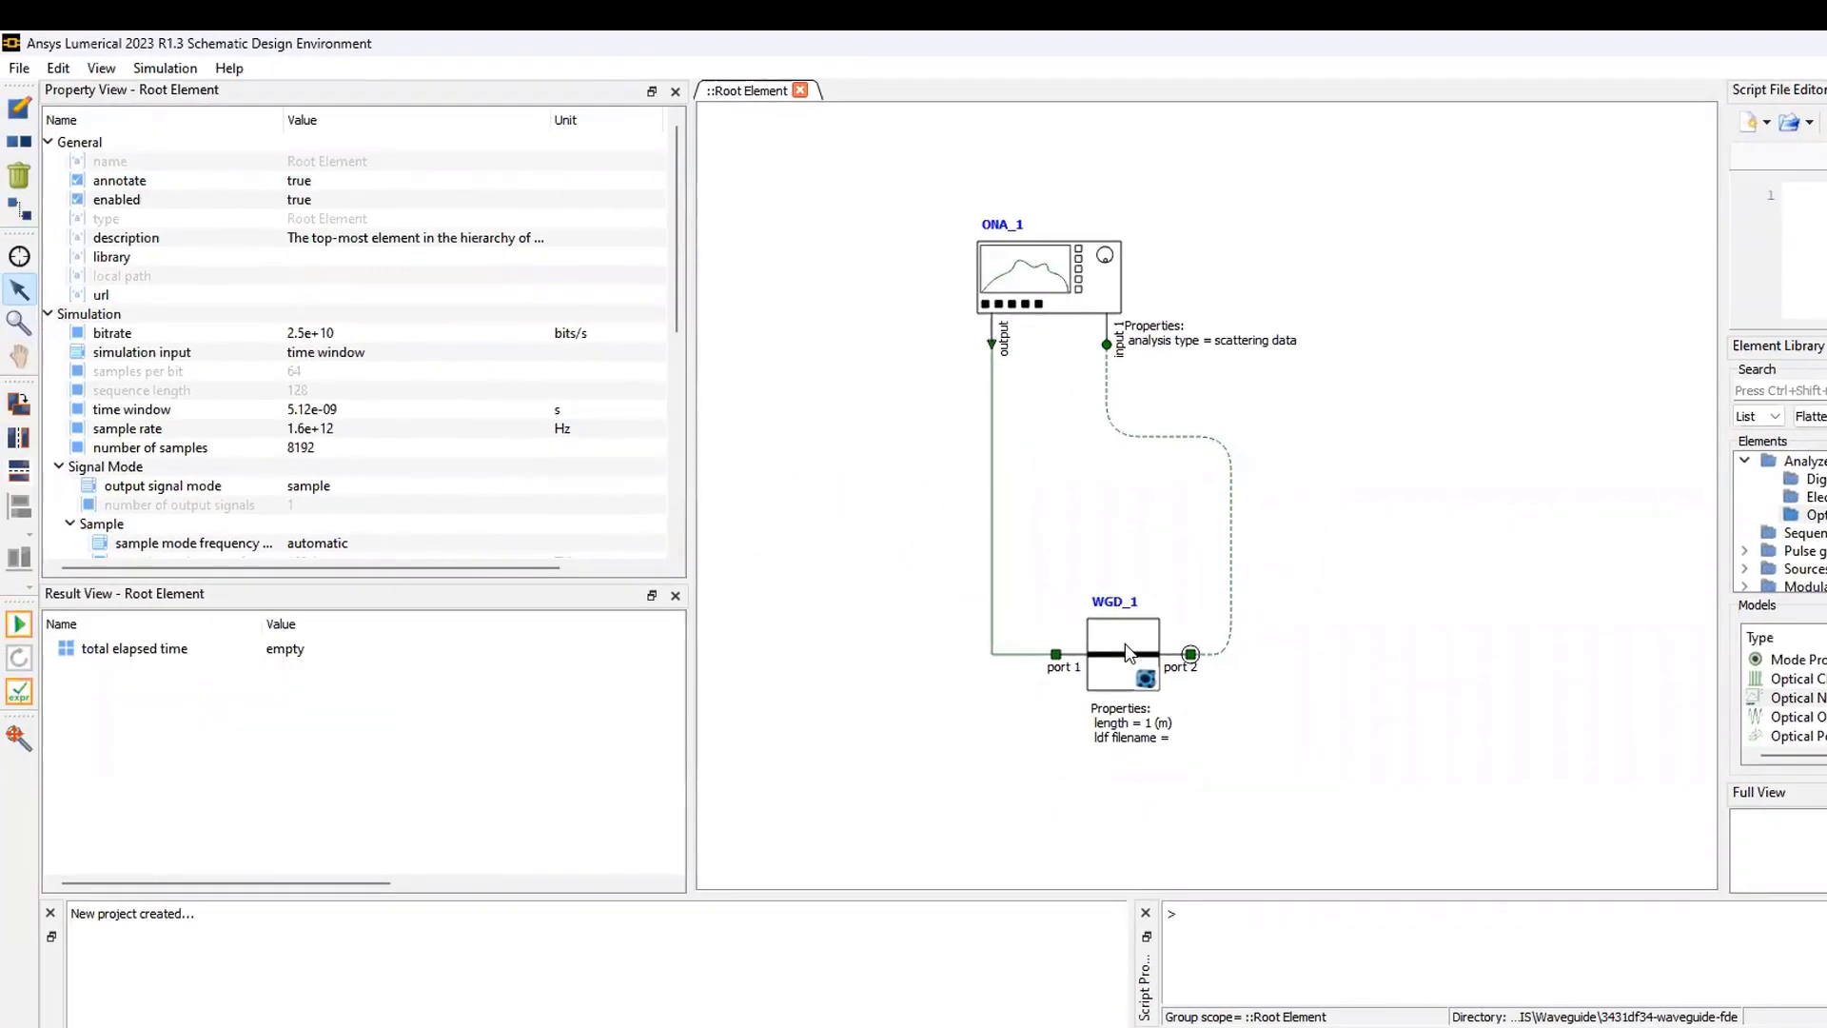
# - Change the unit of the MODE waveguide's length property to um
pyautogui.click(1128, 653)
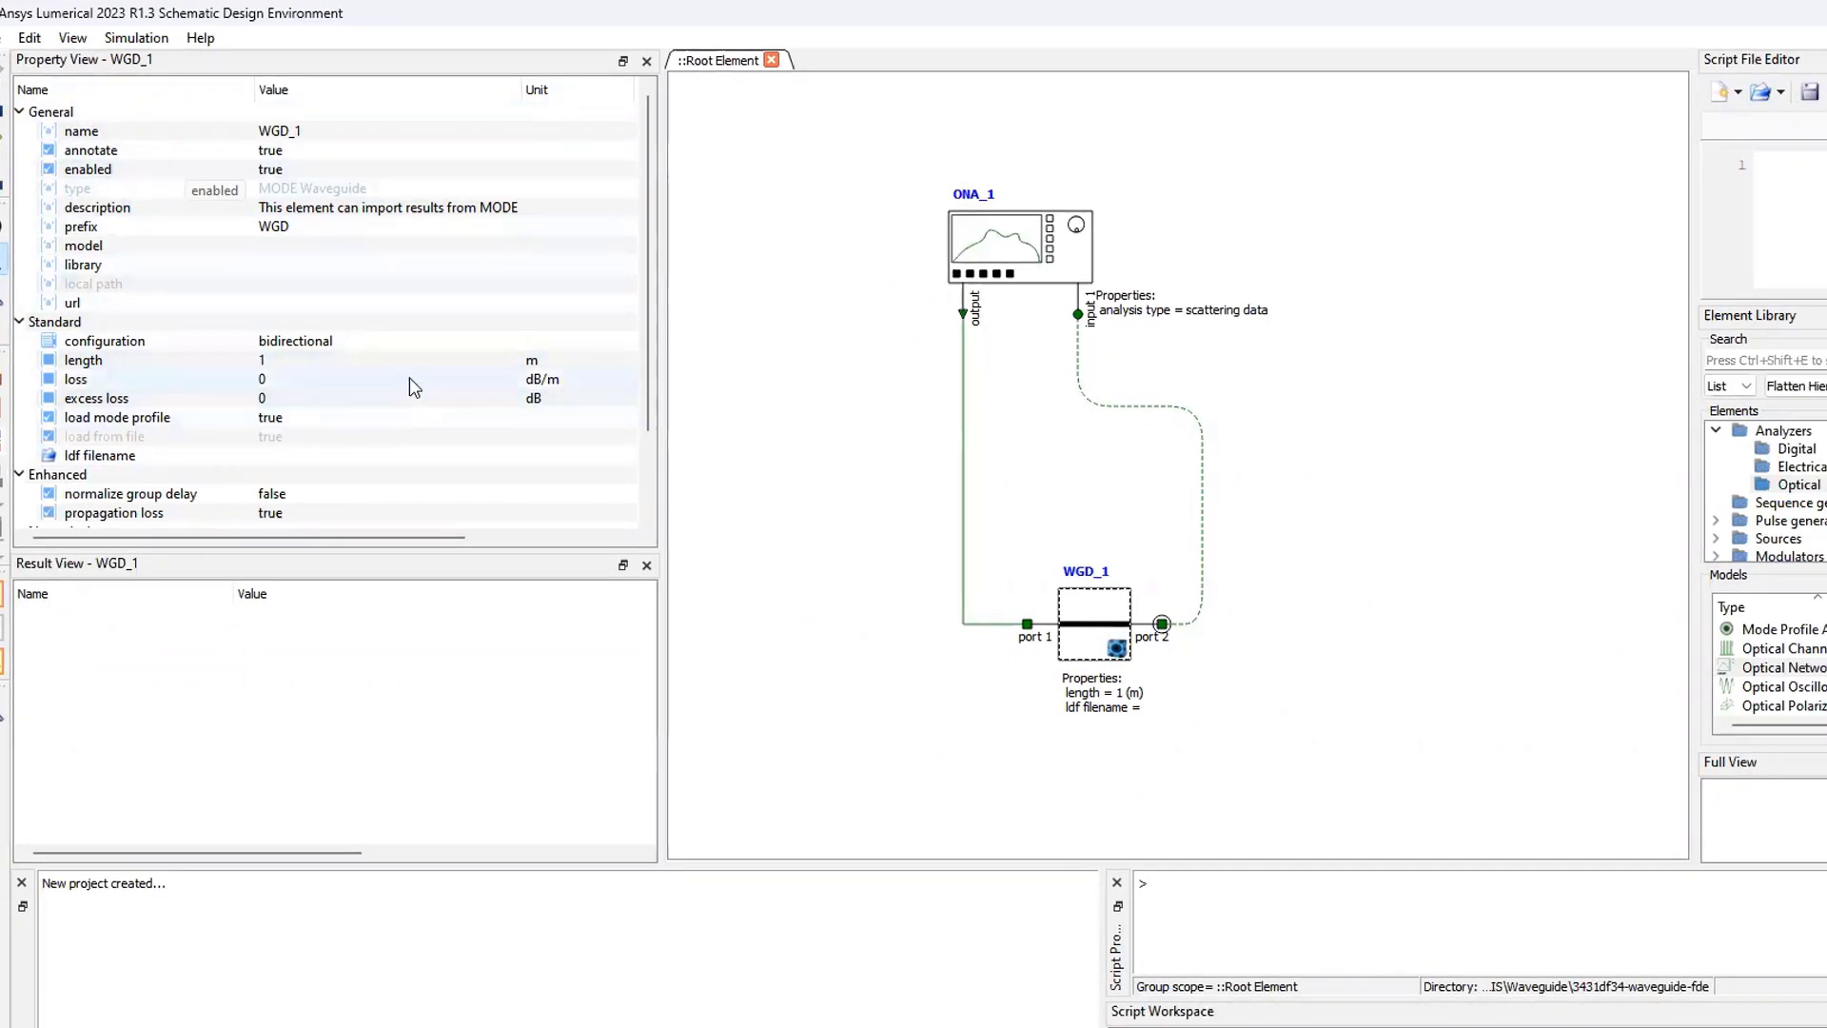
pyautogui.click(559, 368)
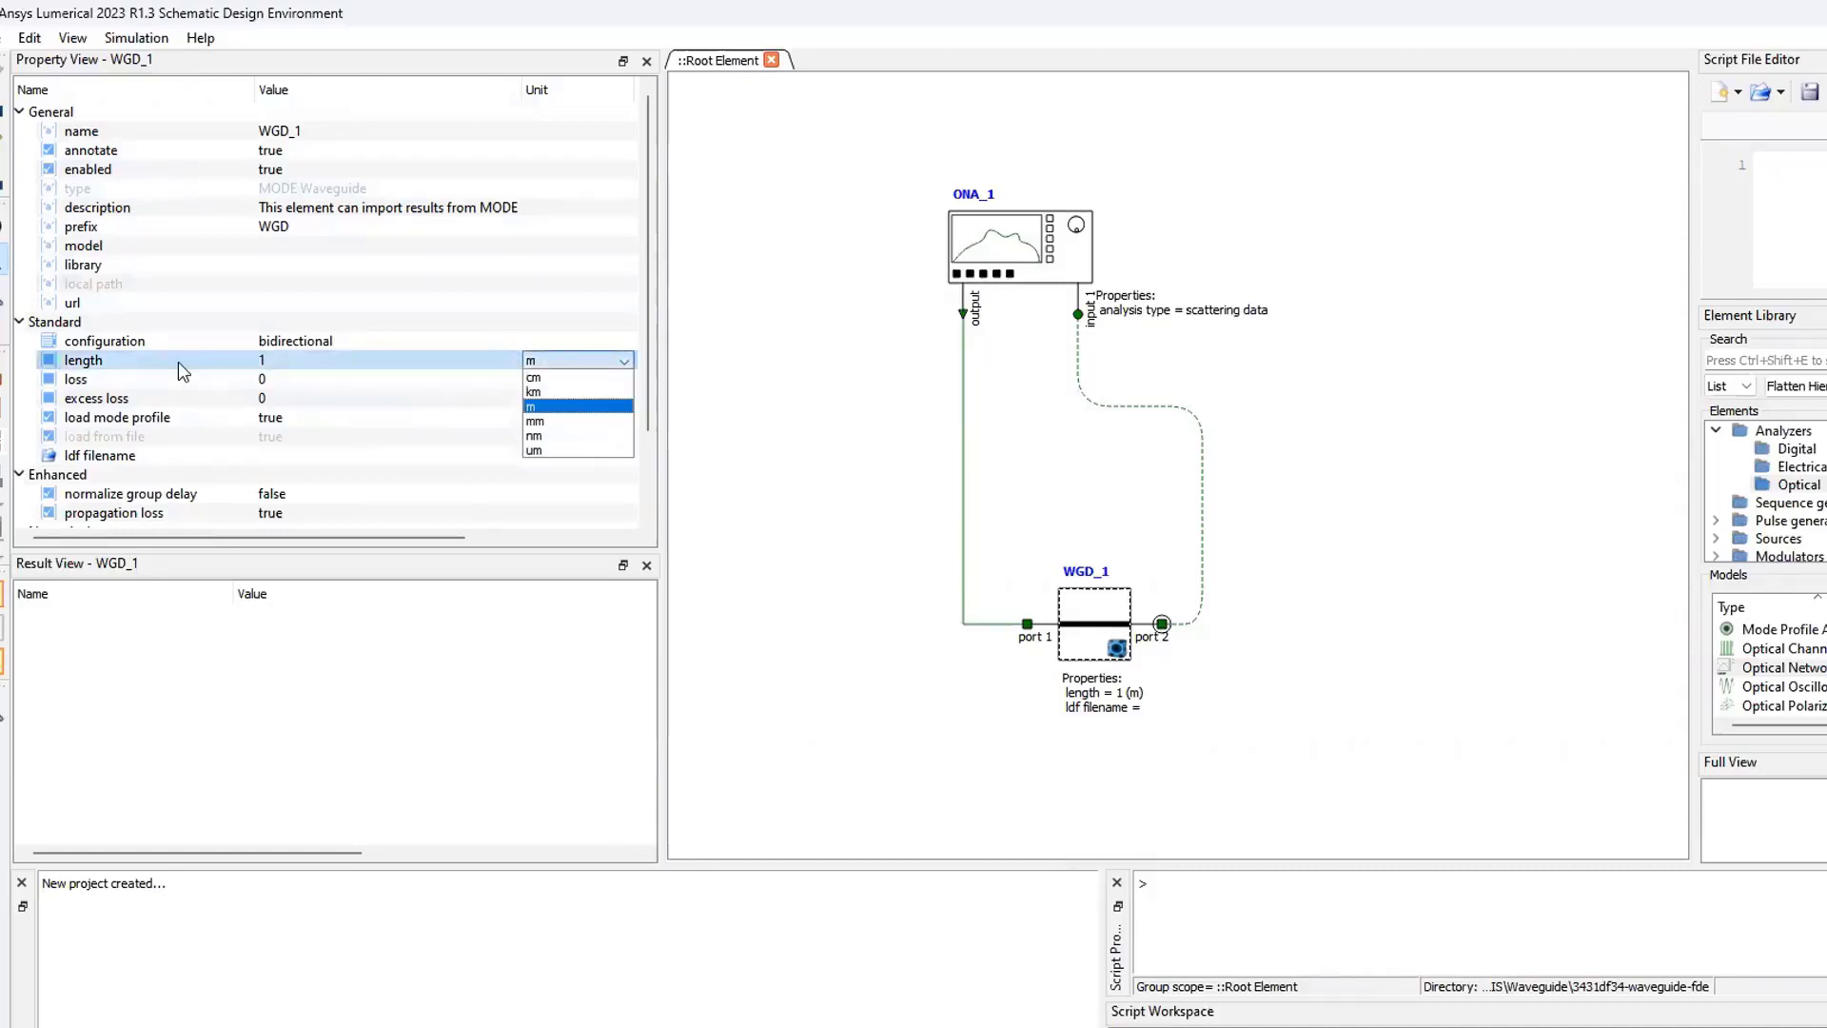
pyautogui.click(568, 445)
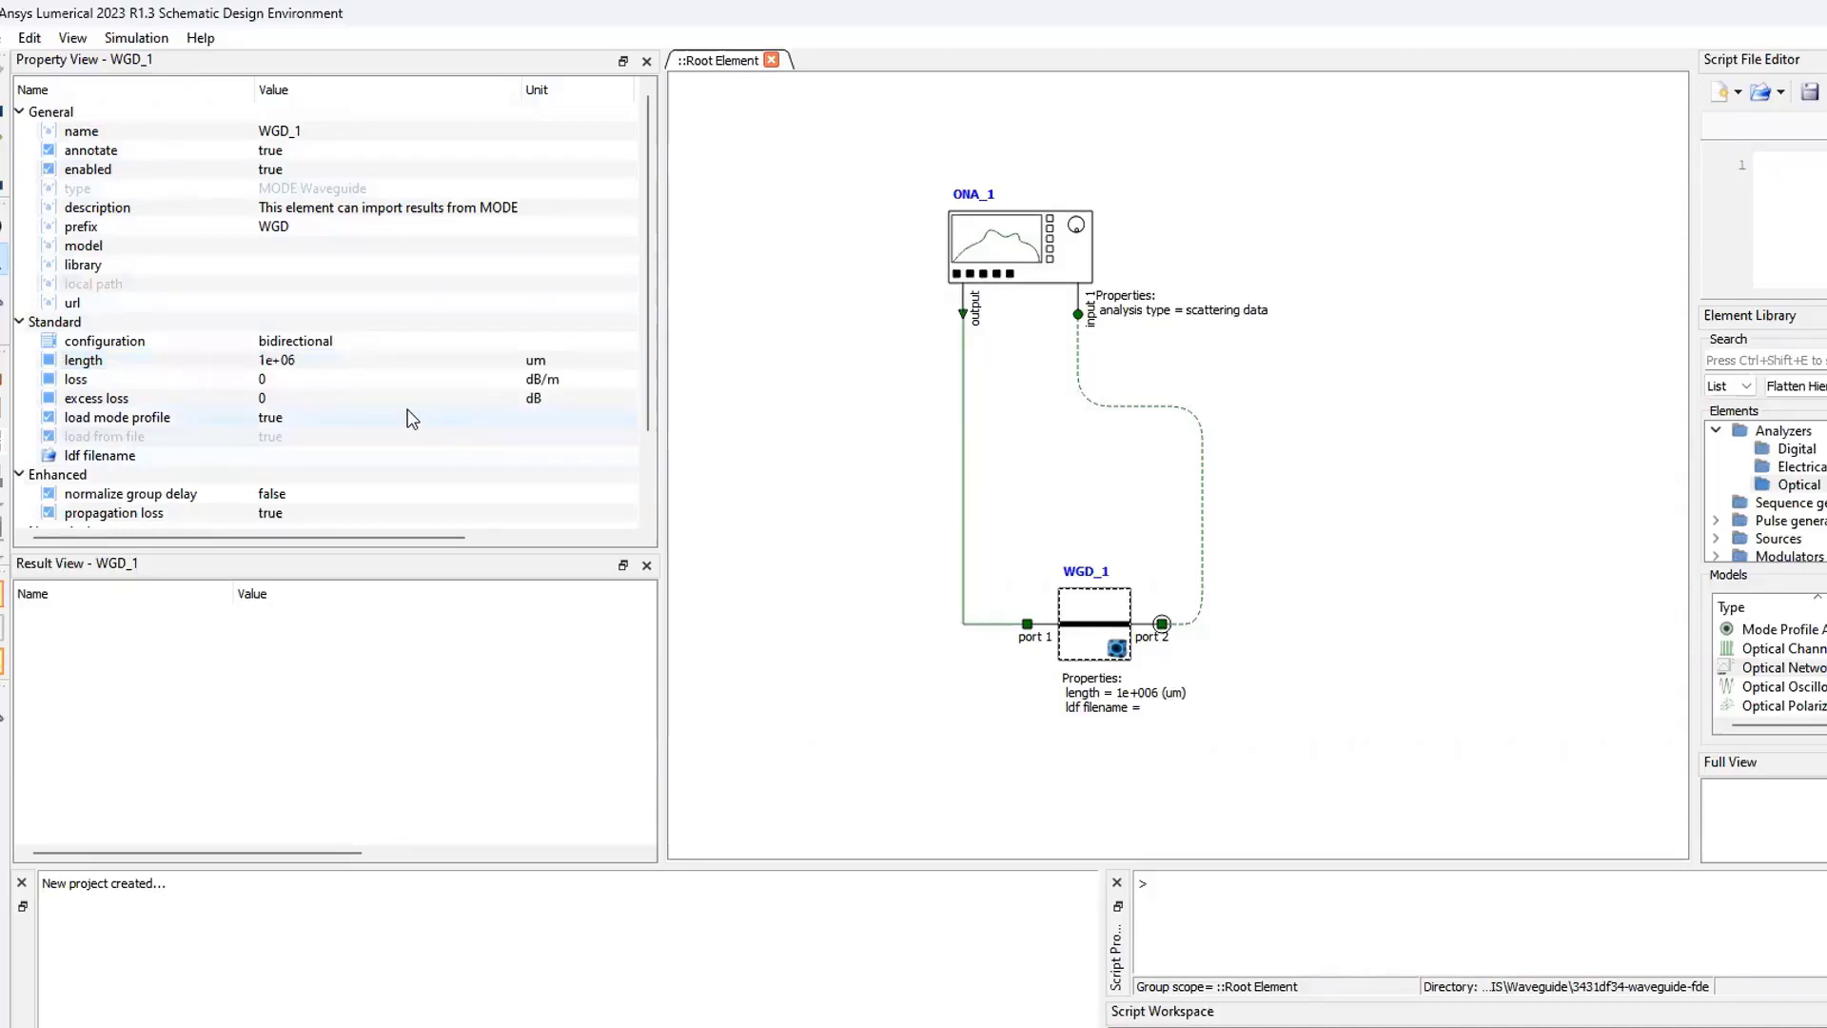
# - Set the MODE waveguide's length to 1 um
pyautogui.click(289, 363)
pyautogui.write('1')
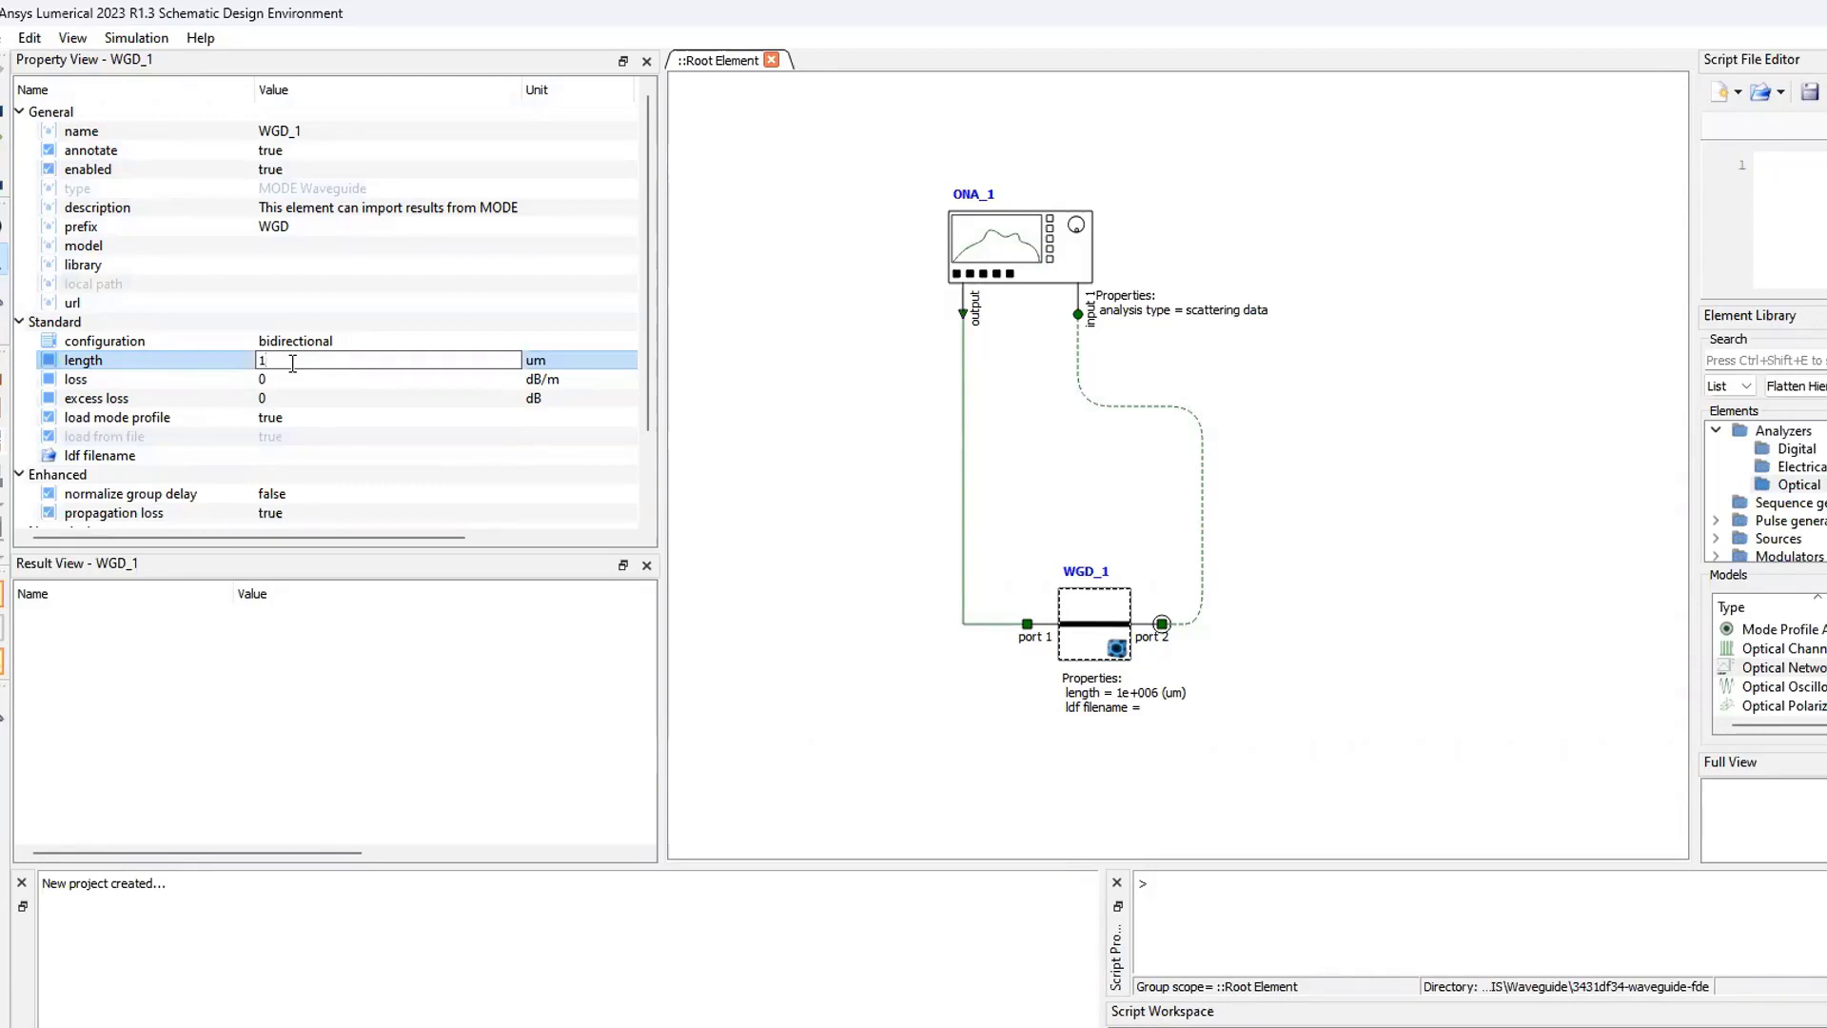
pyautogui.click(466, 305)
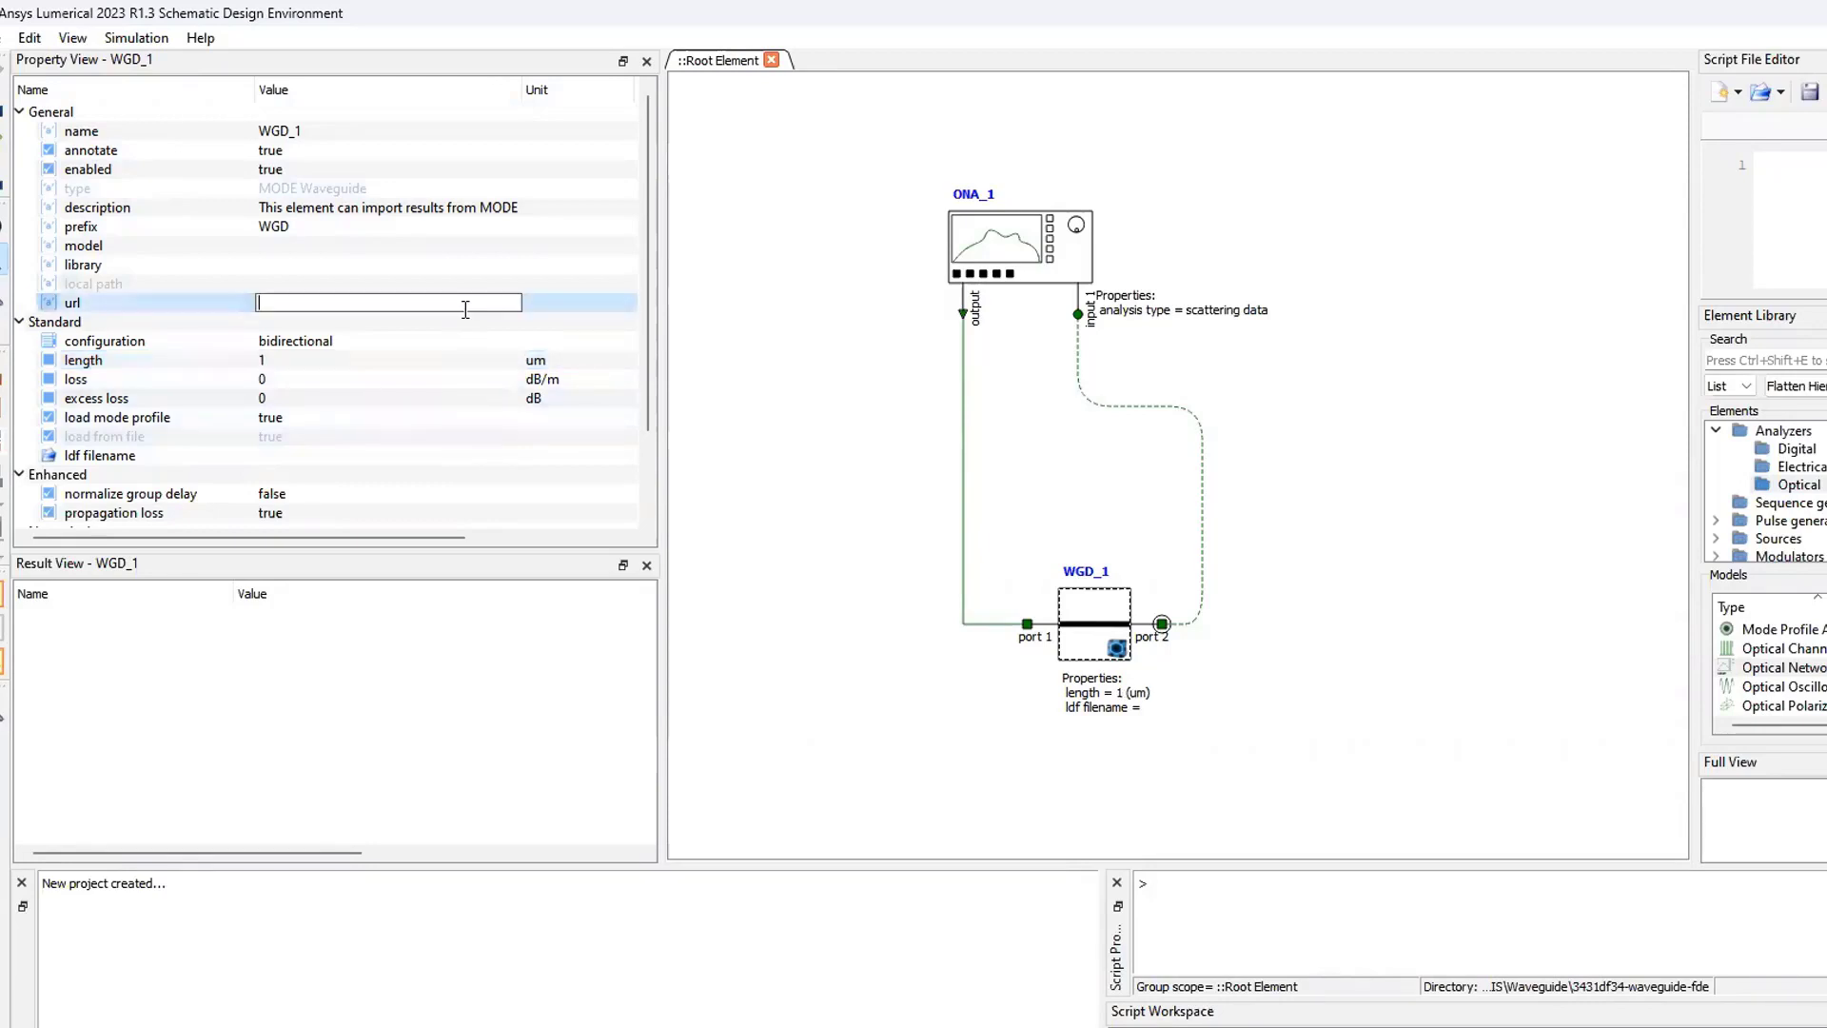
pyautogui.click(304, 362)
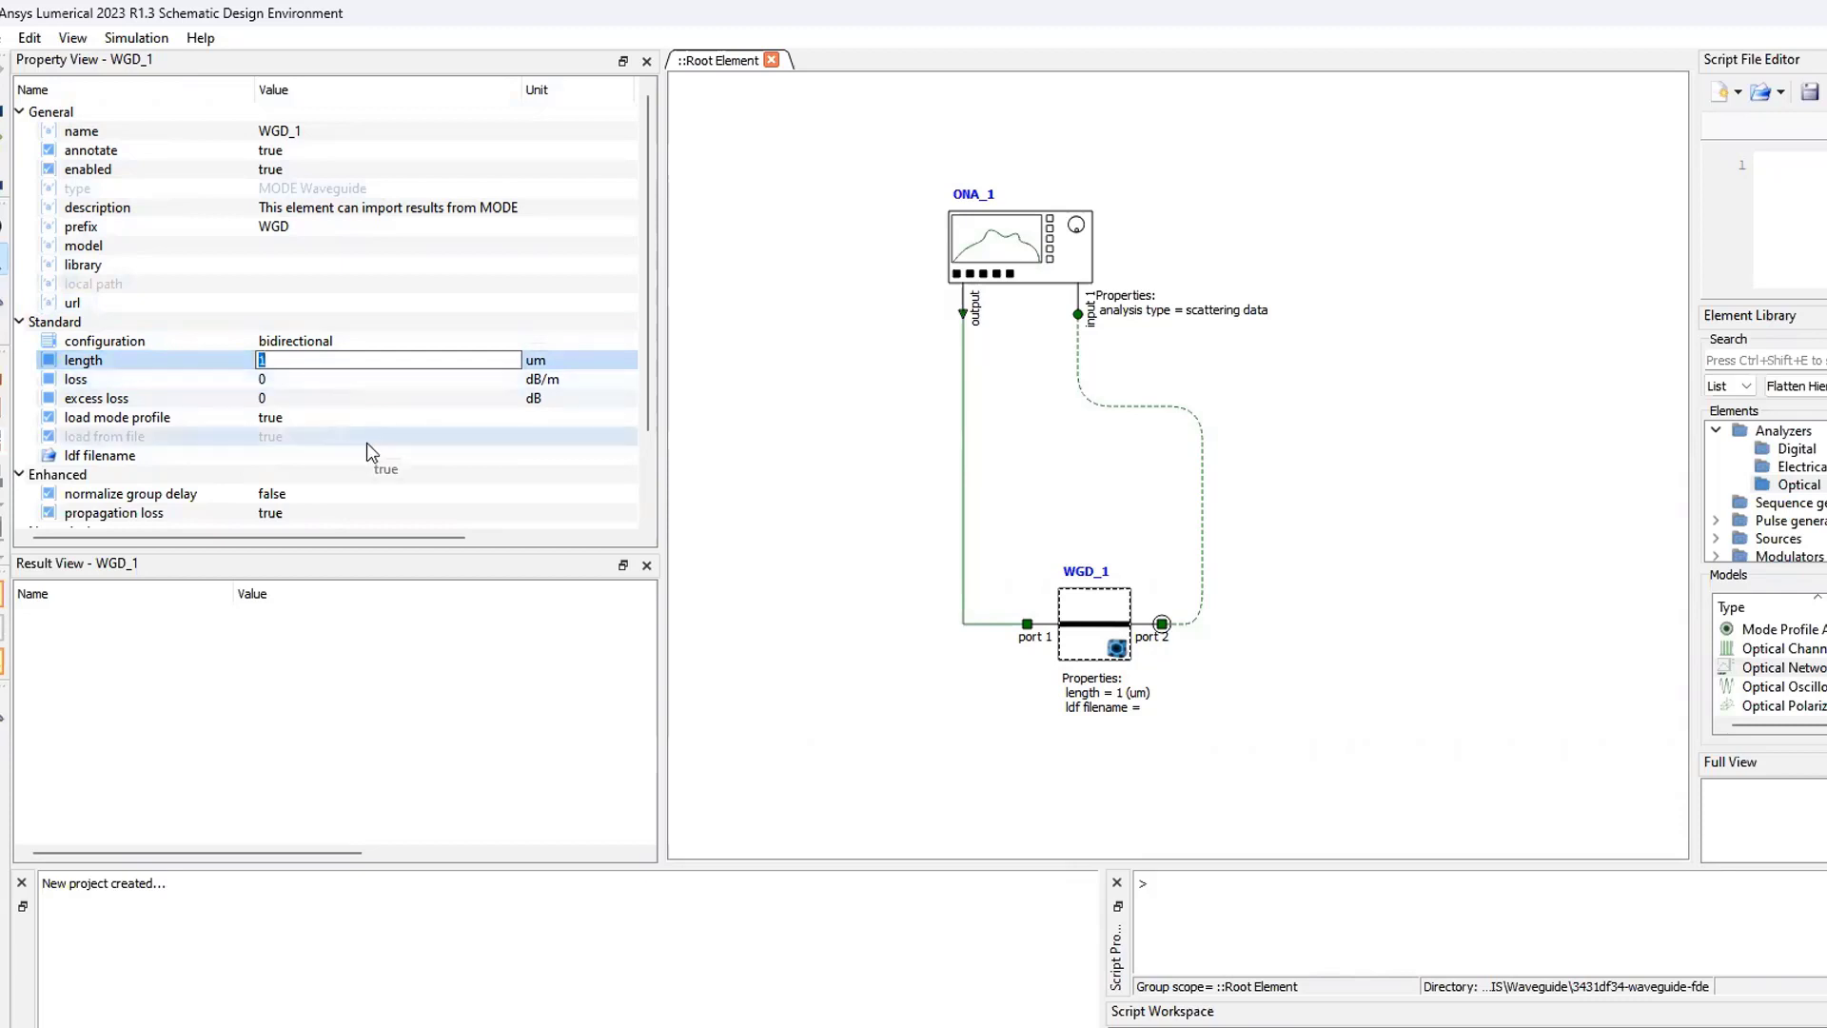
# - Load Waveguide_Interconnect.ldf from the My_files folder as the waveguide's ldf file
pyautogui.scroll(-1, 379, 478)
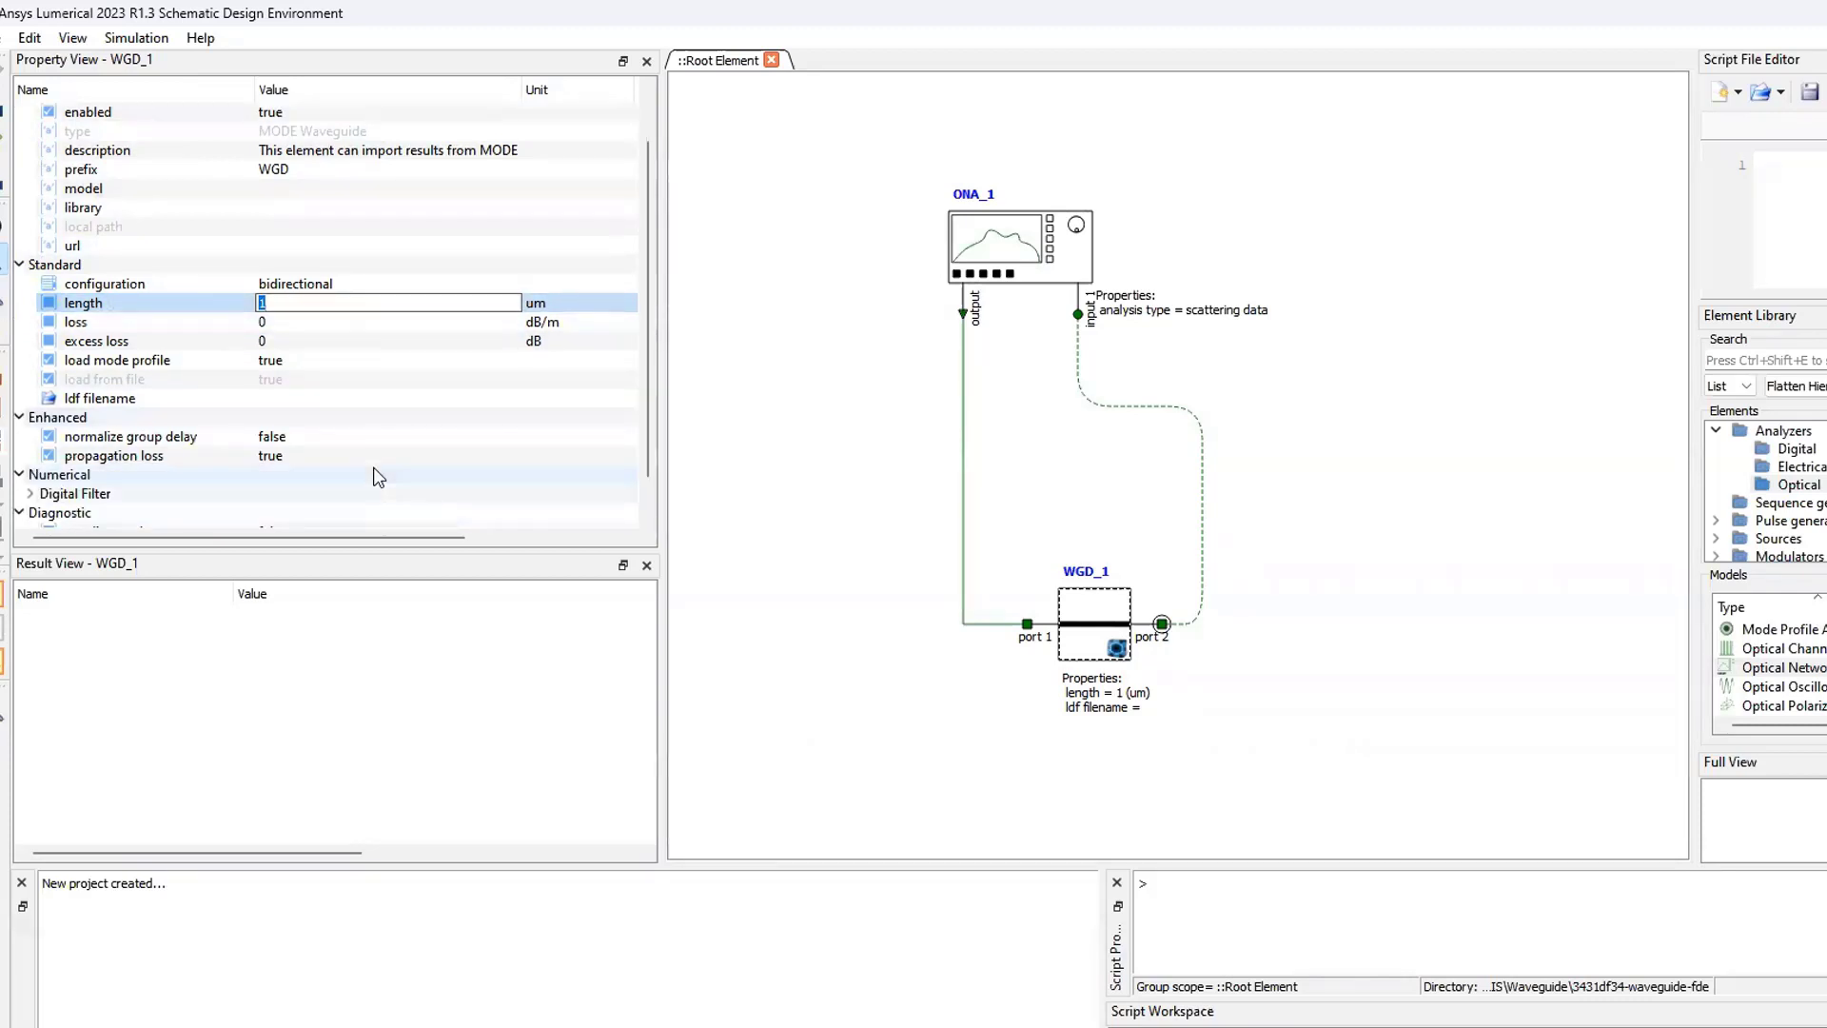
pyautogui.scroll(-1, 379, 478)
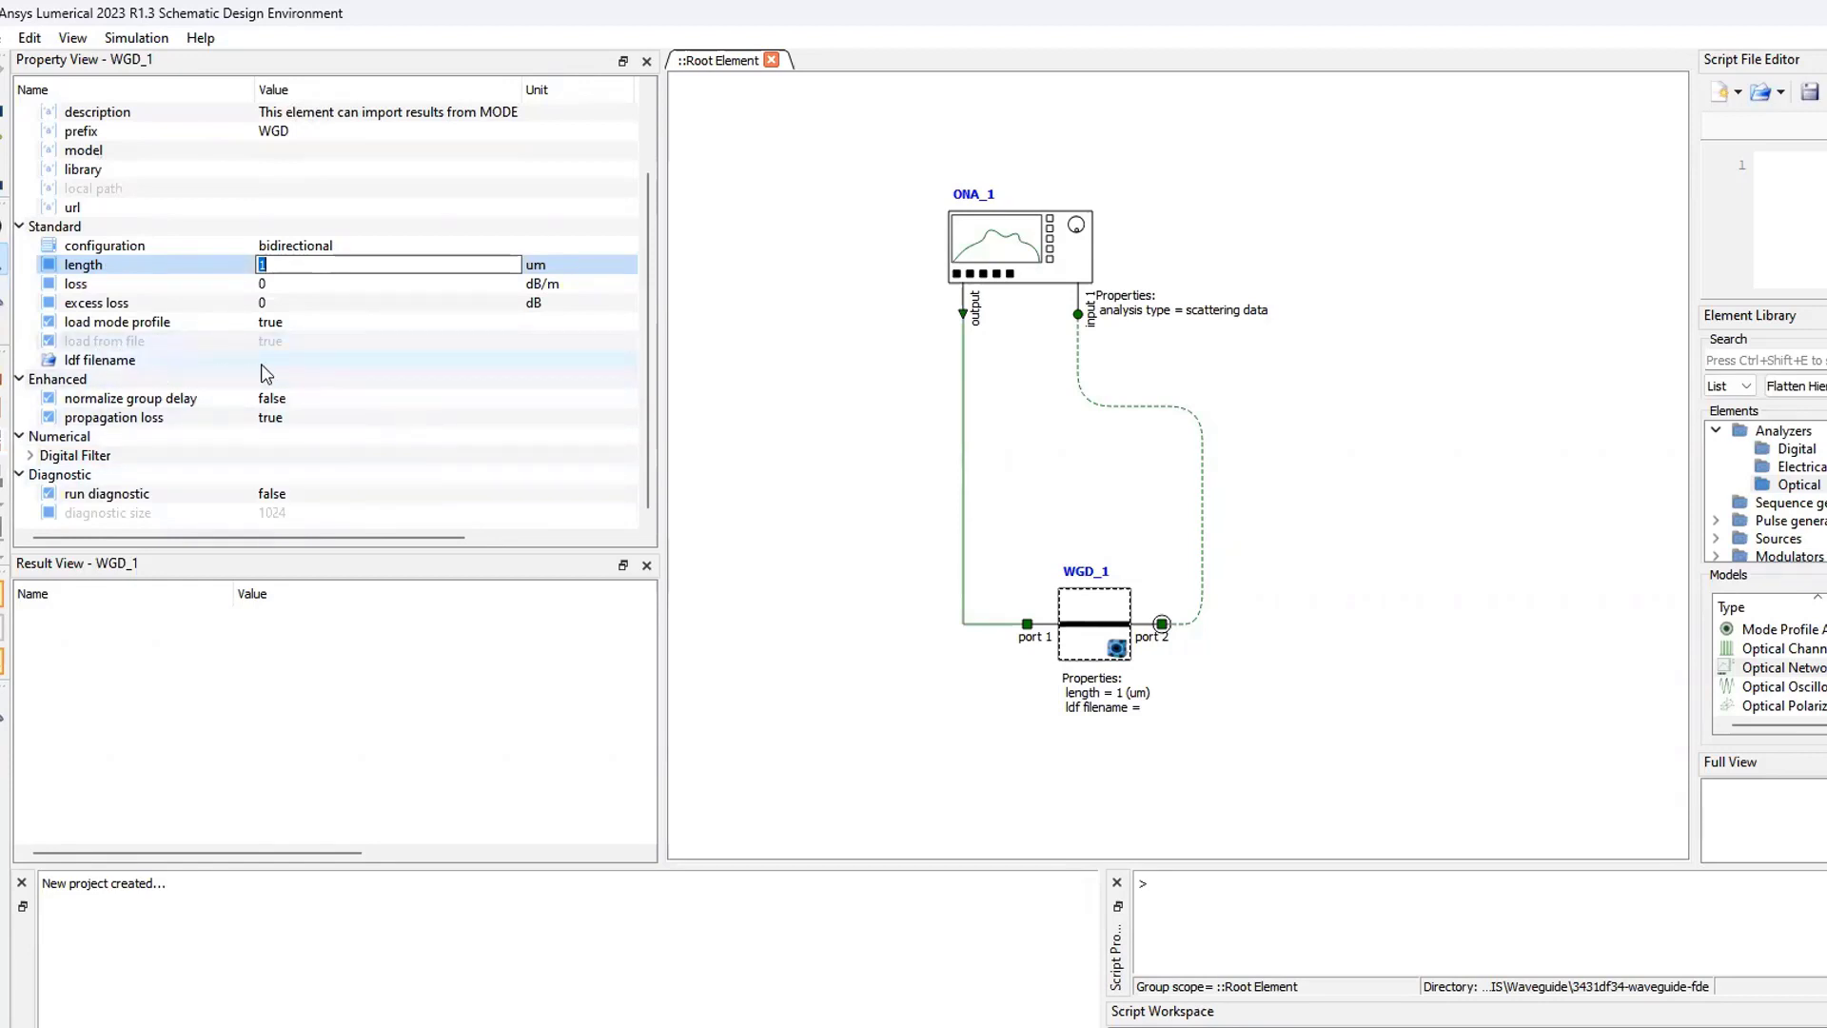
pyautogui.click(322, 358)
pyautogui.click(403, 362)
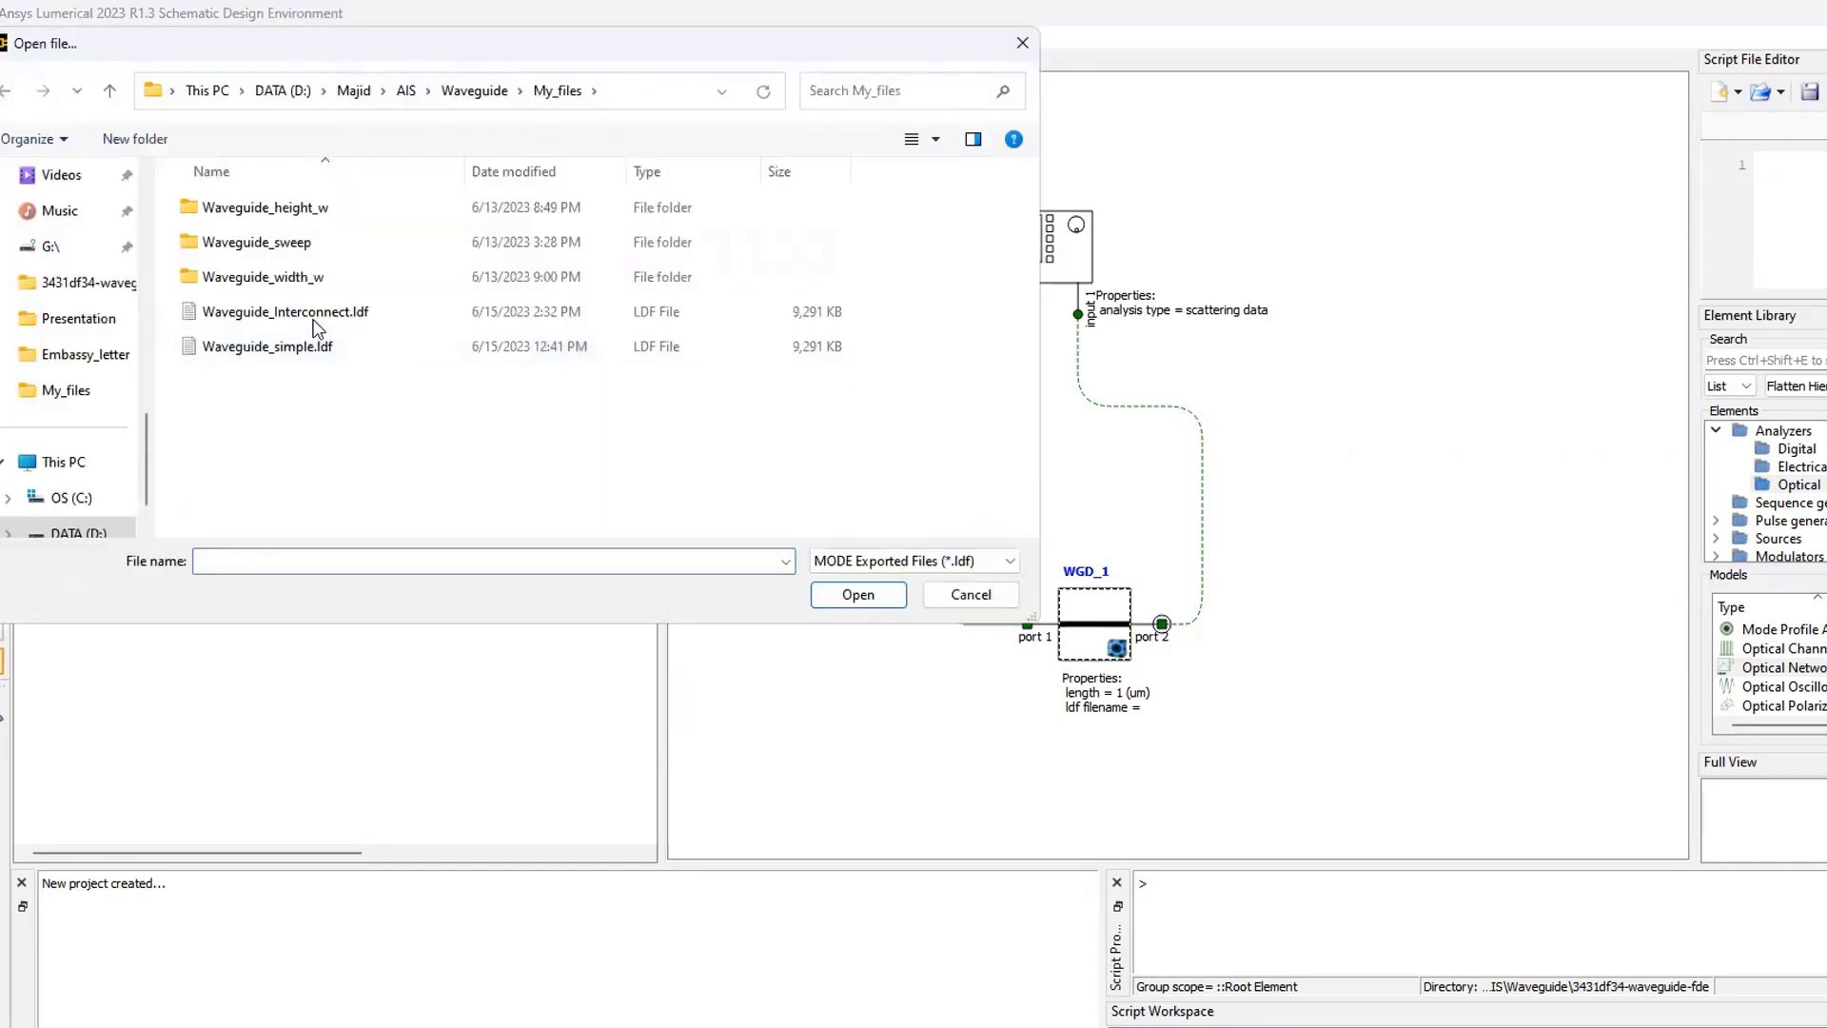
pyautogui.doubleClick(312, 316)
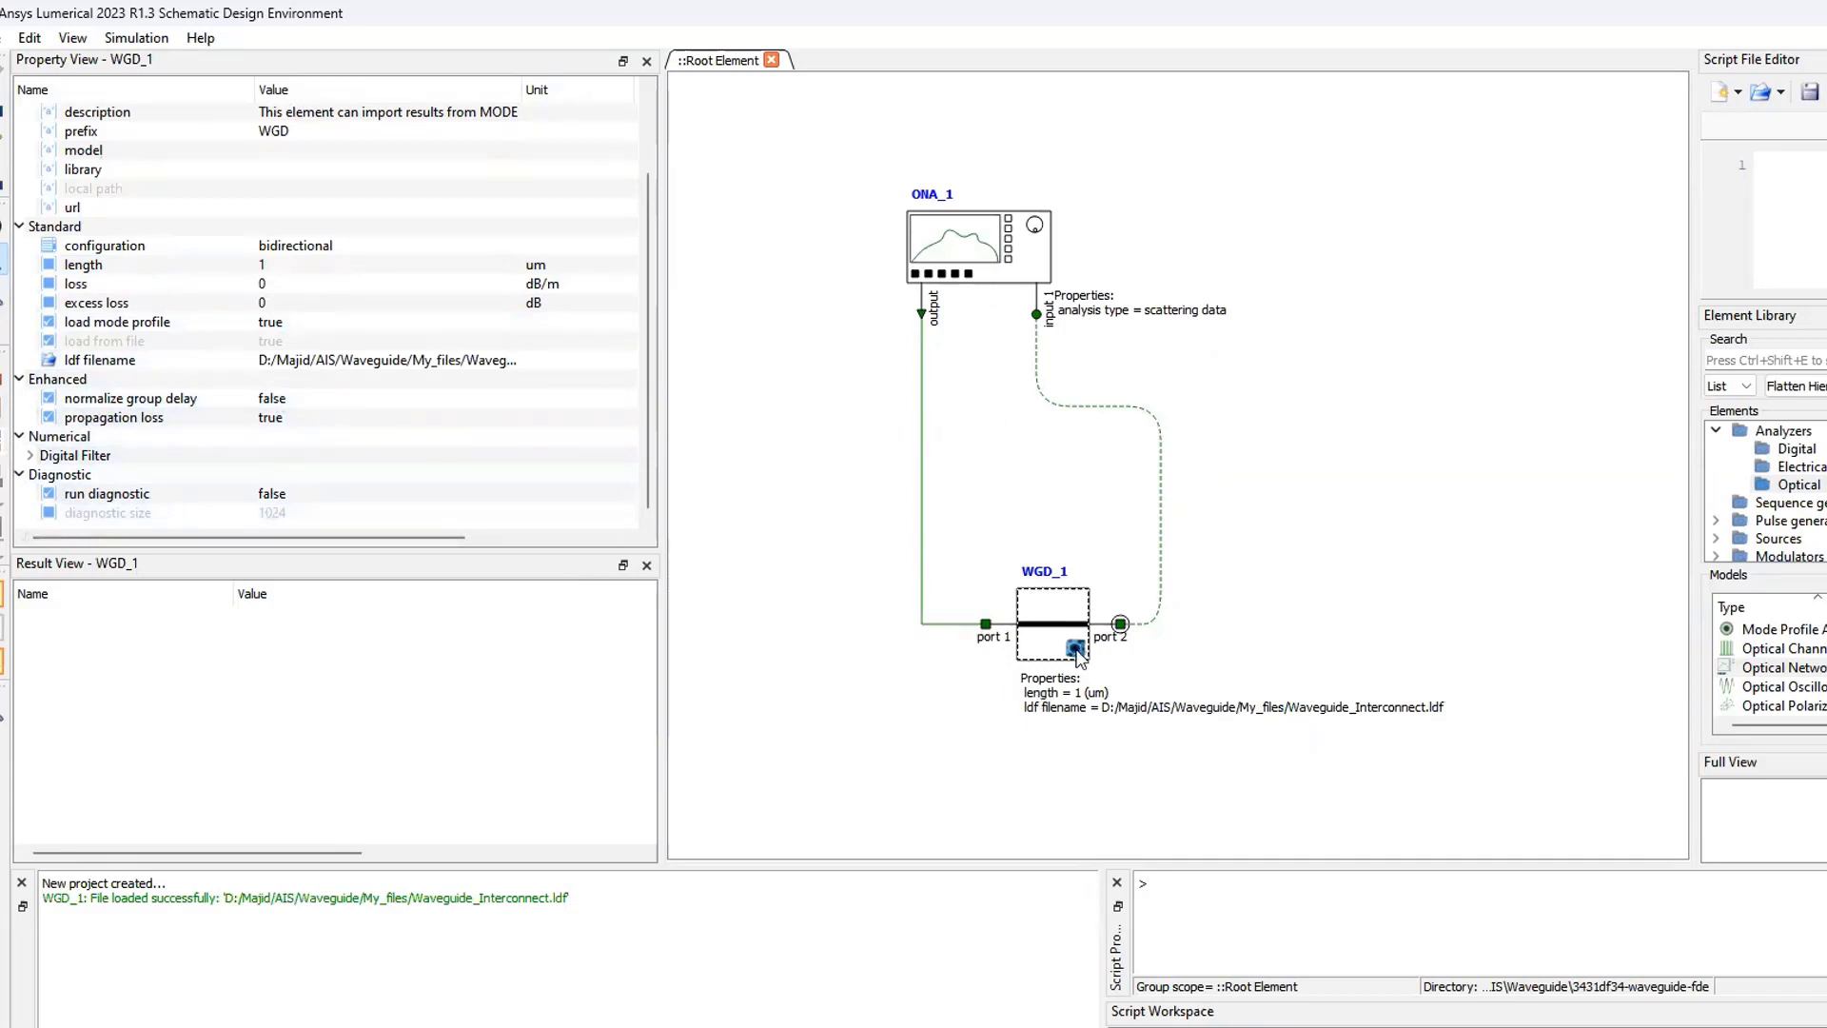
# - Set the optical network analyzer's input parameter to start and stop
pyautogui.click(968, 257)
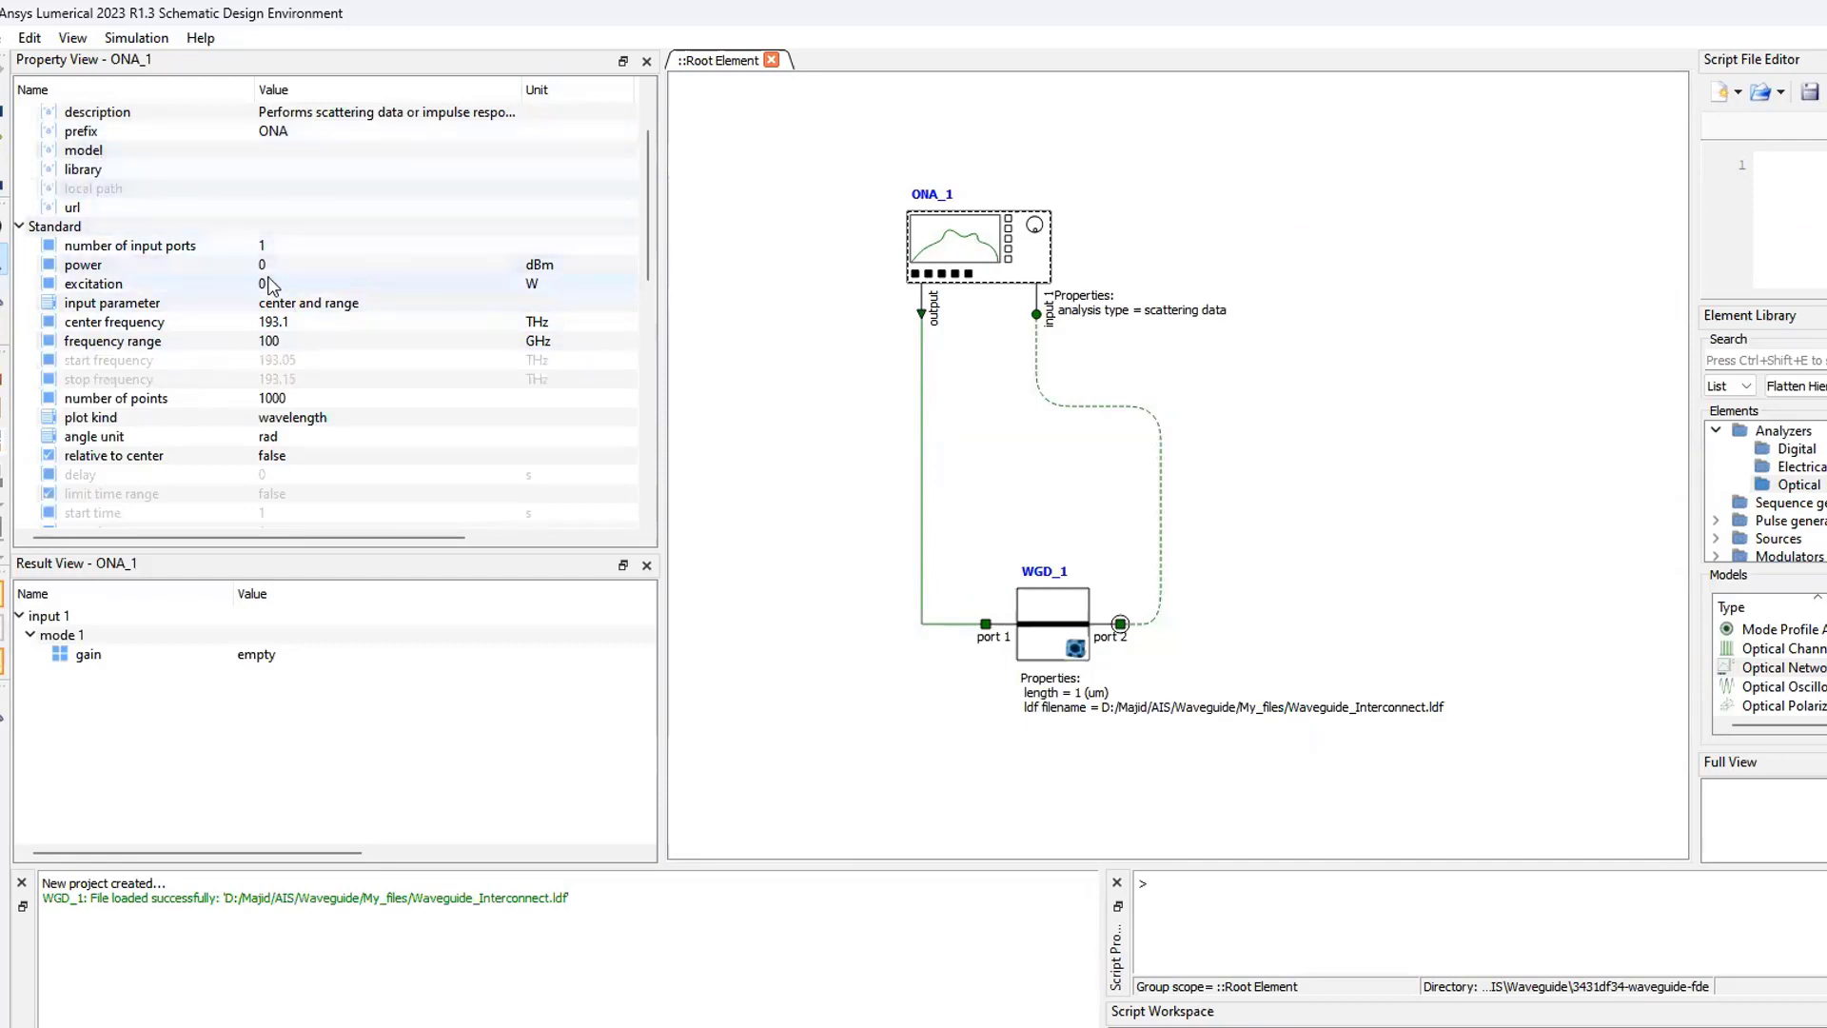
pyautogui.click(326, 302)
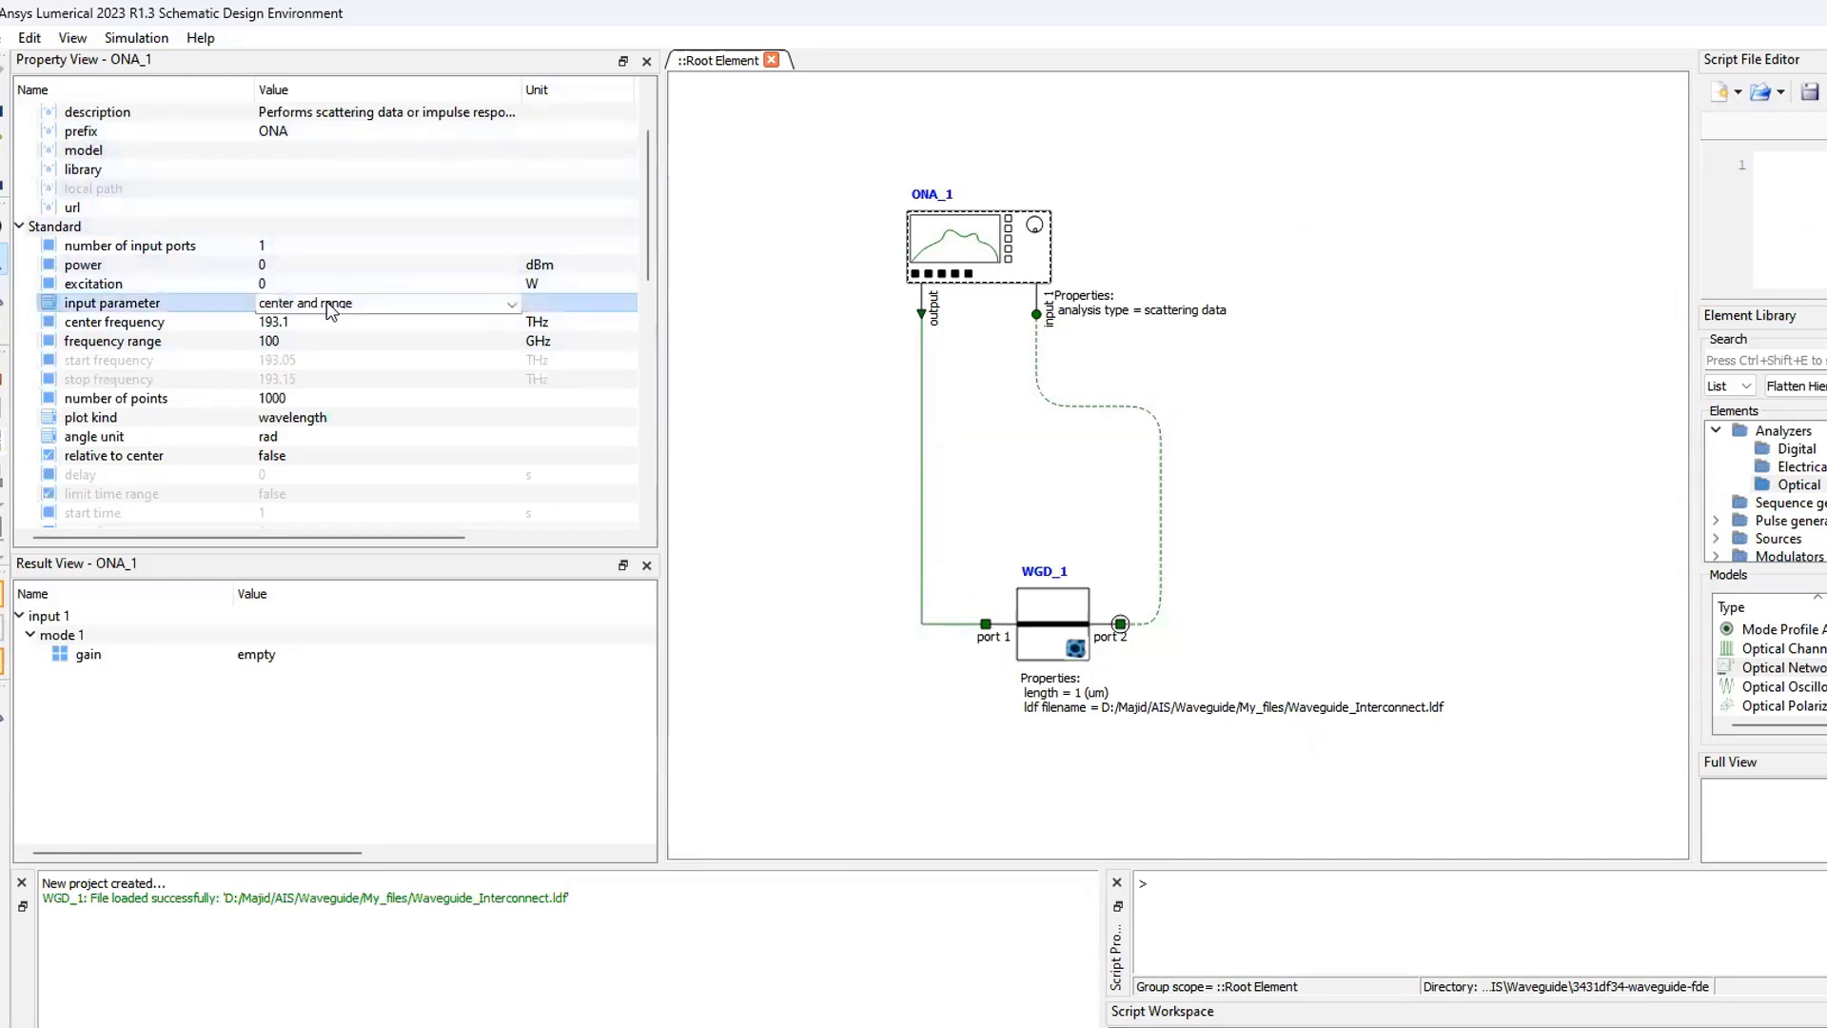
pyautogui.click(328, 303)
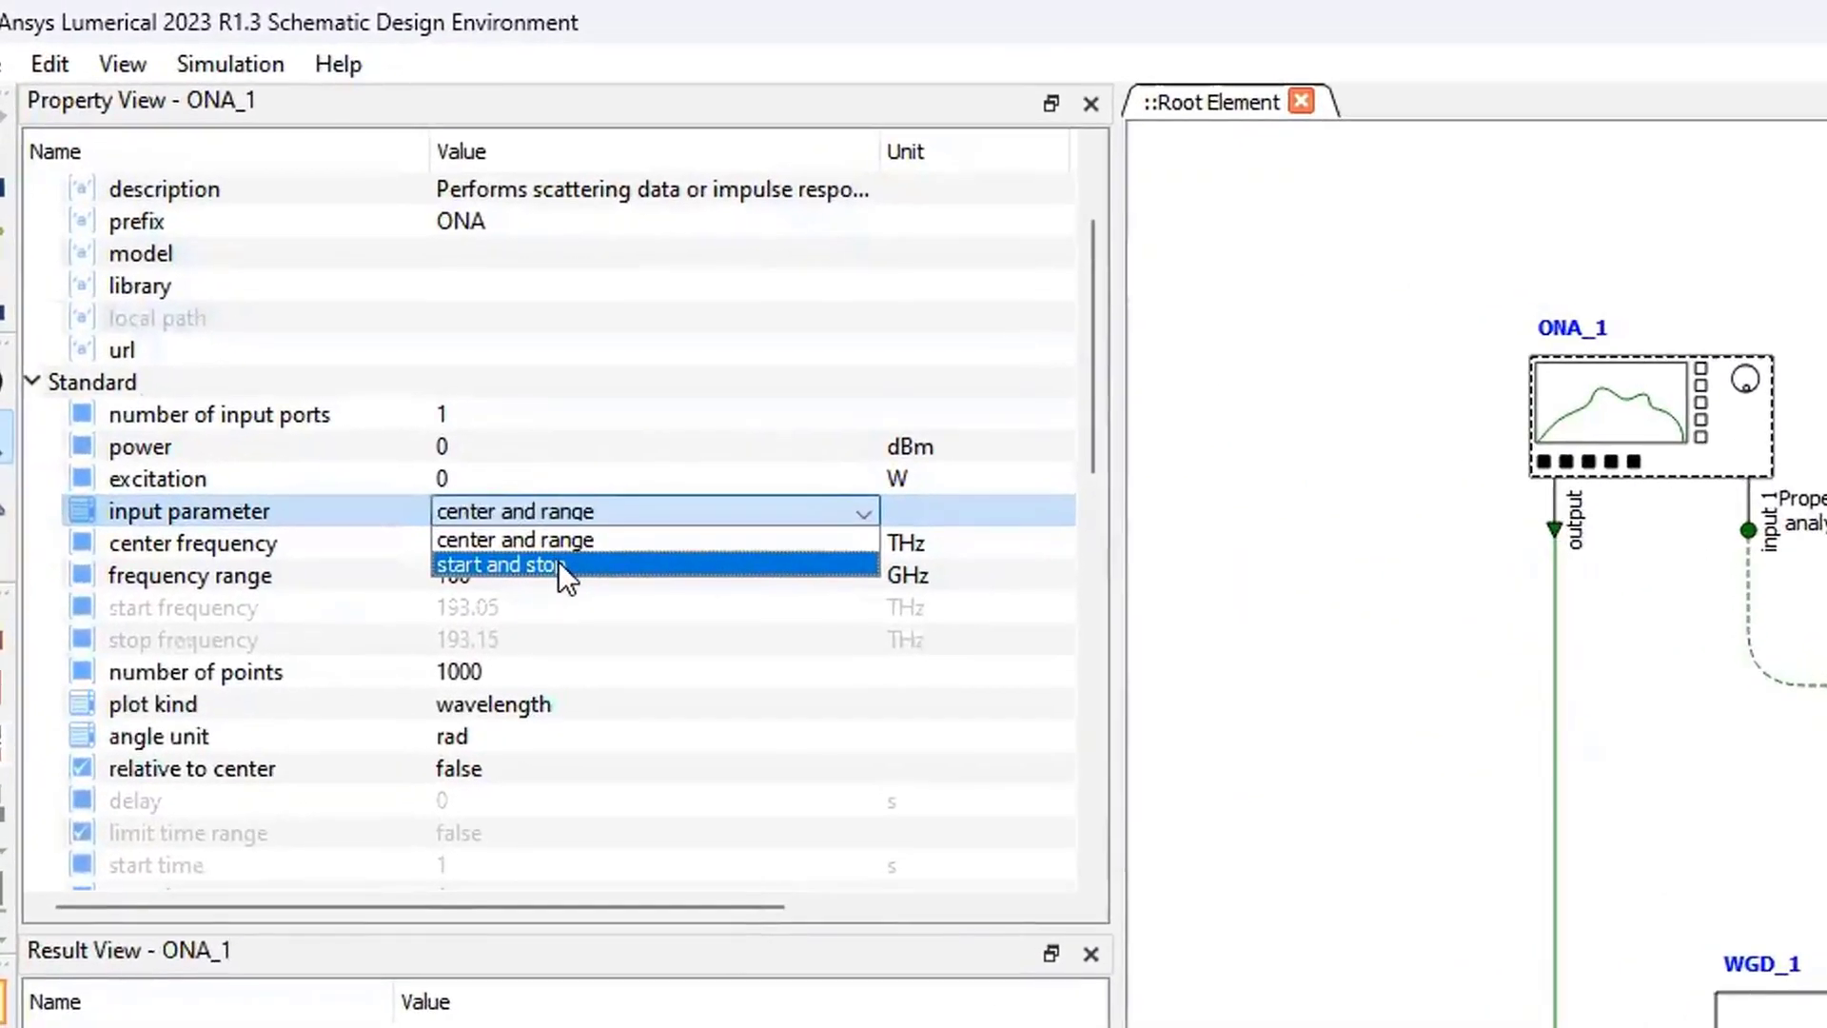
pyautogui.click(558, 565)
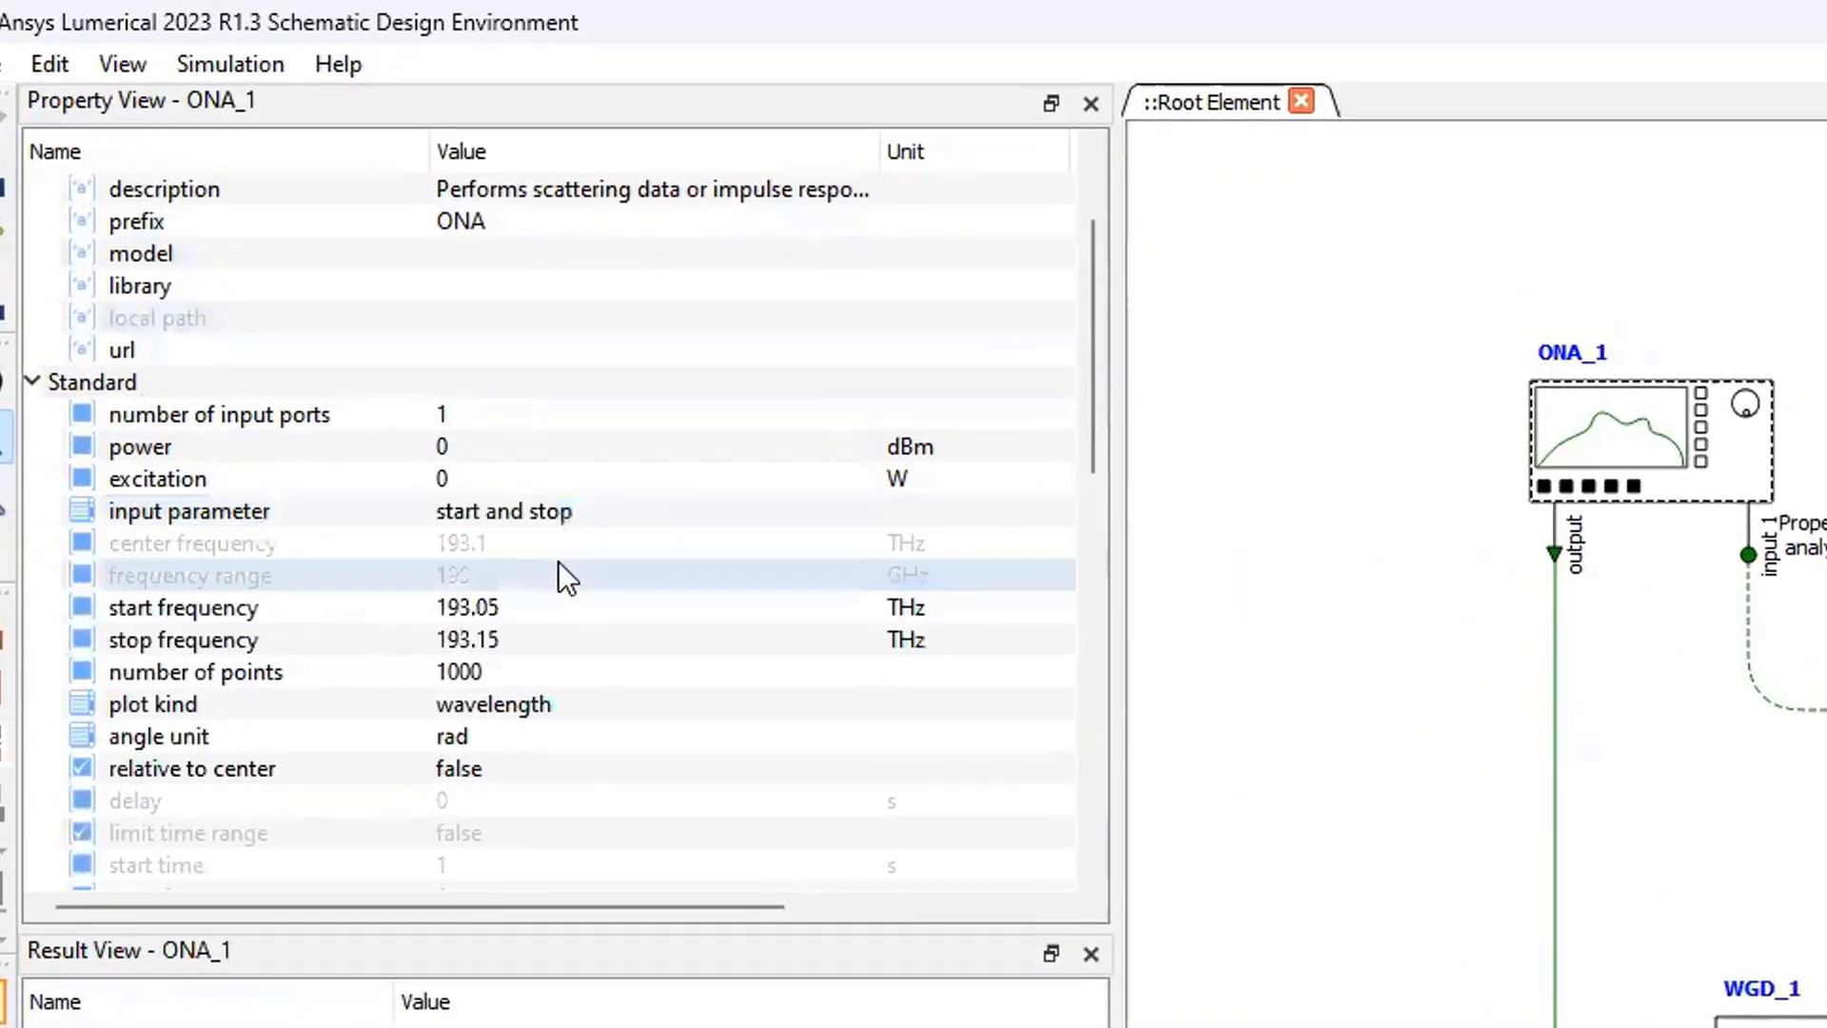
# - Change the units of the analyzer's start frequency and stop frequency to um
pyautogui.click(932, 607)
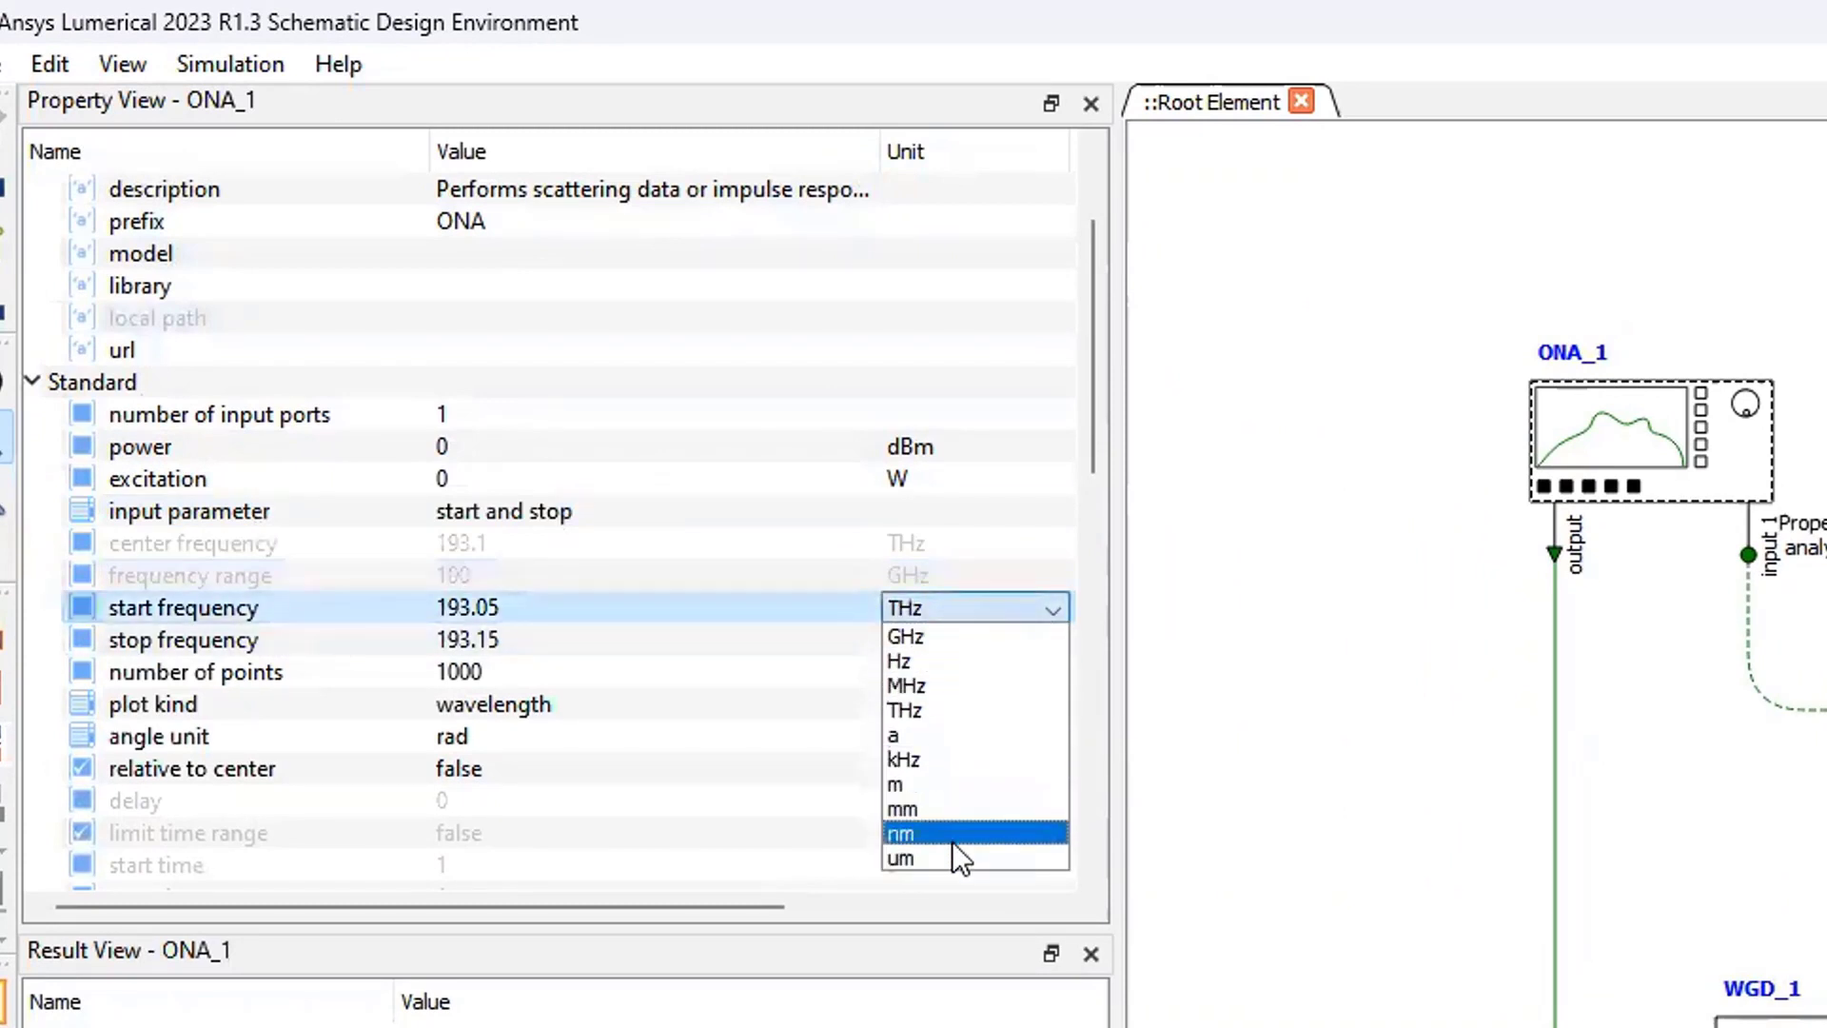
pyautogui.click(942, 856)
pyautogui.click(944, 638)
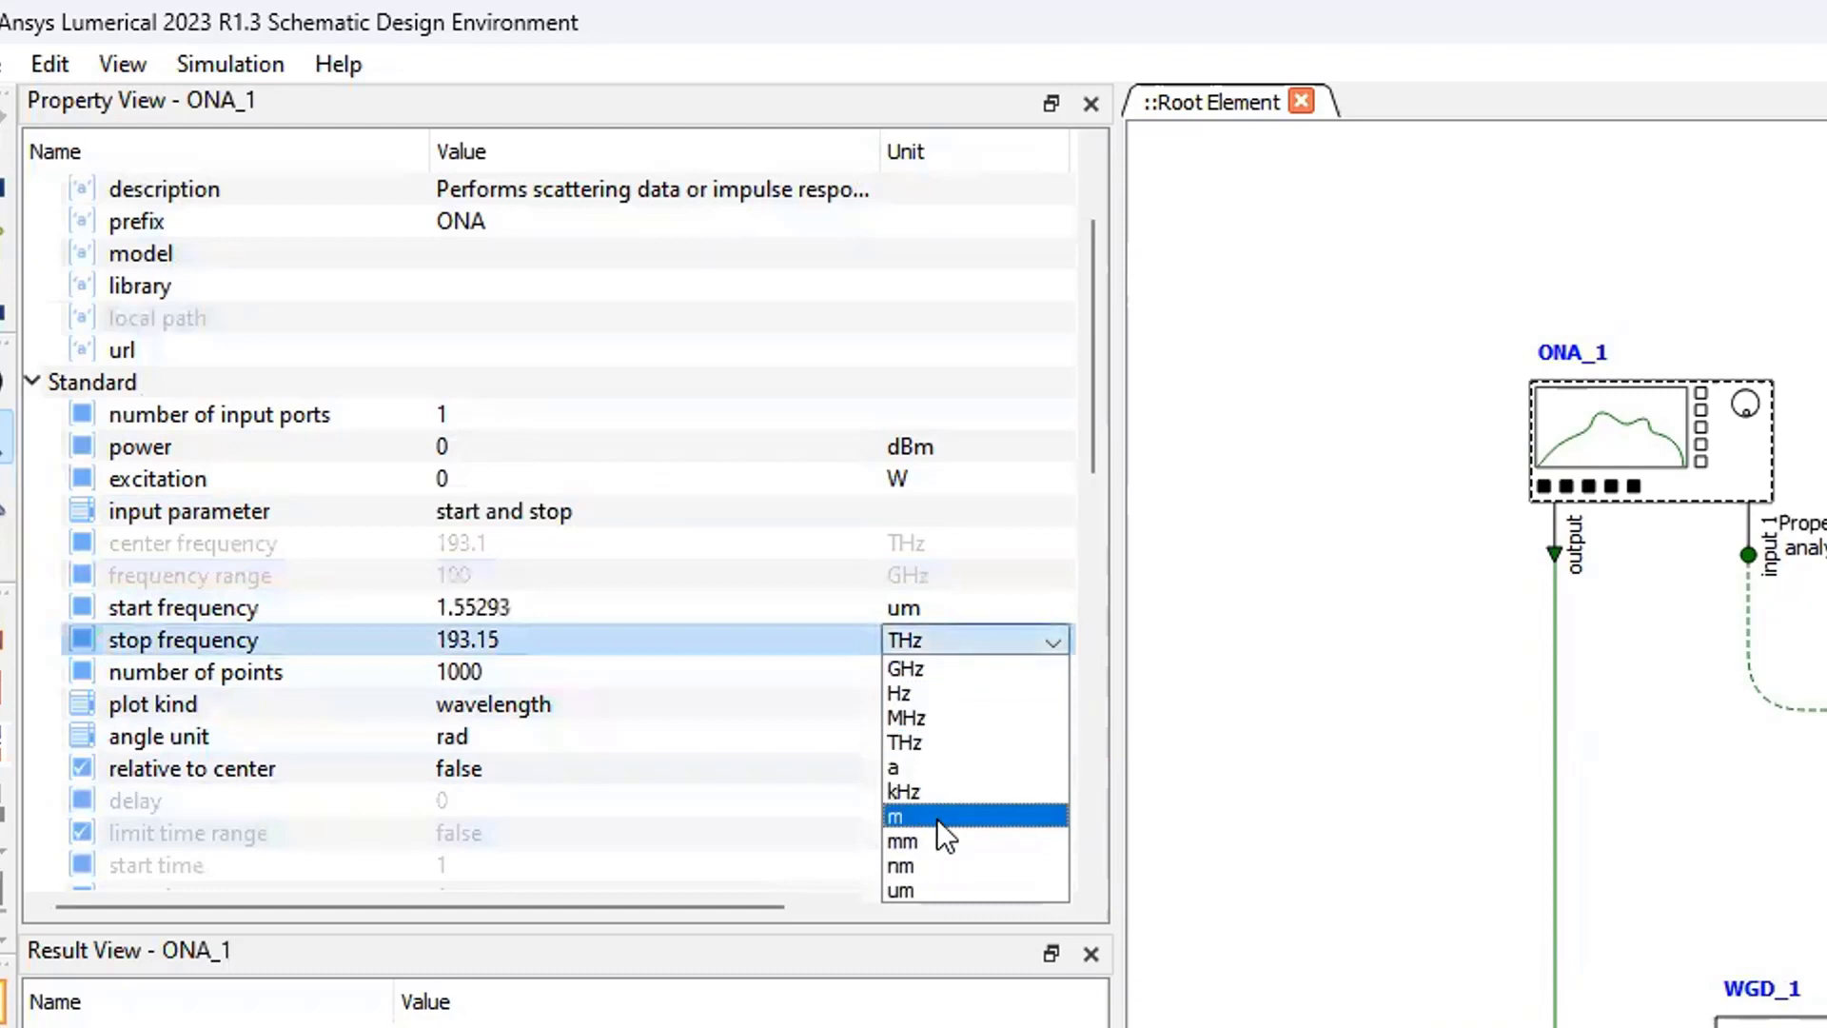
pyautogui.click(925, 890)
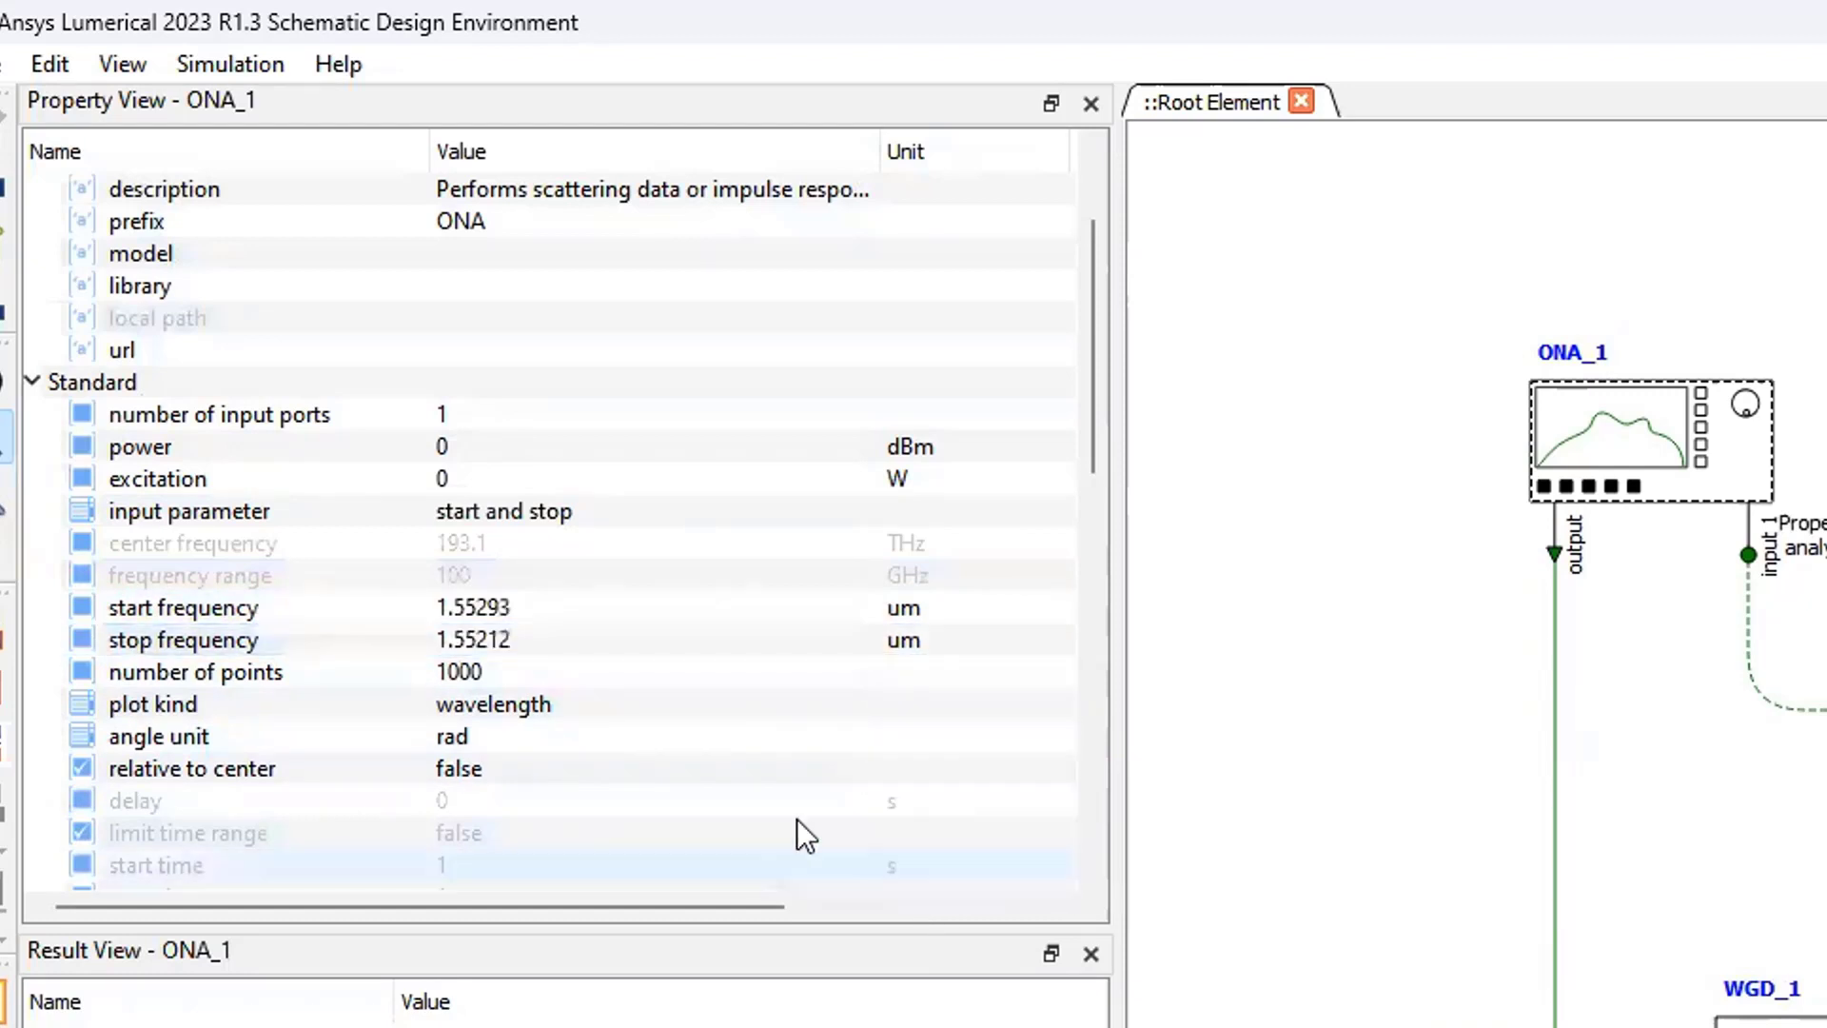
# - Set the analyzer's start frequency to 1.55 um and its stop frequency to 1.6 um
pyautogui.click(512, 607)
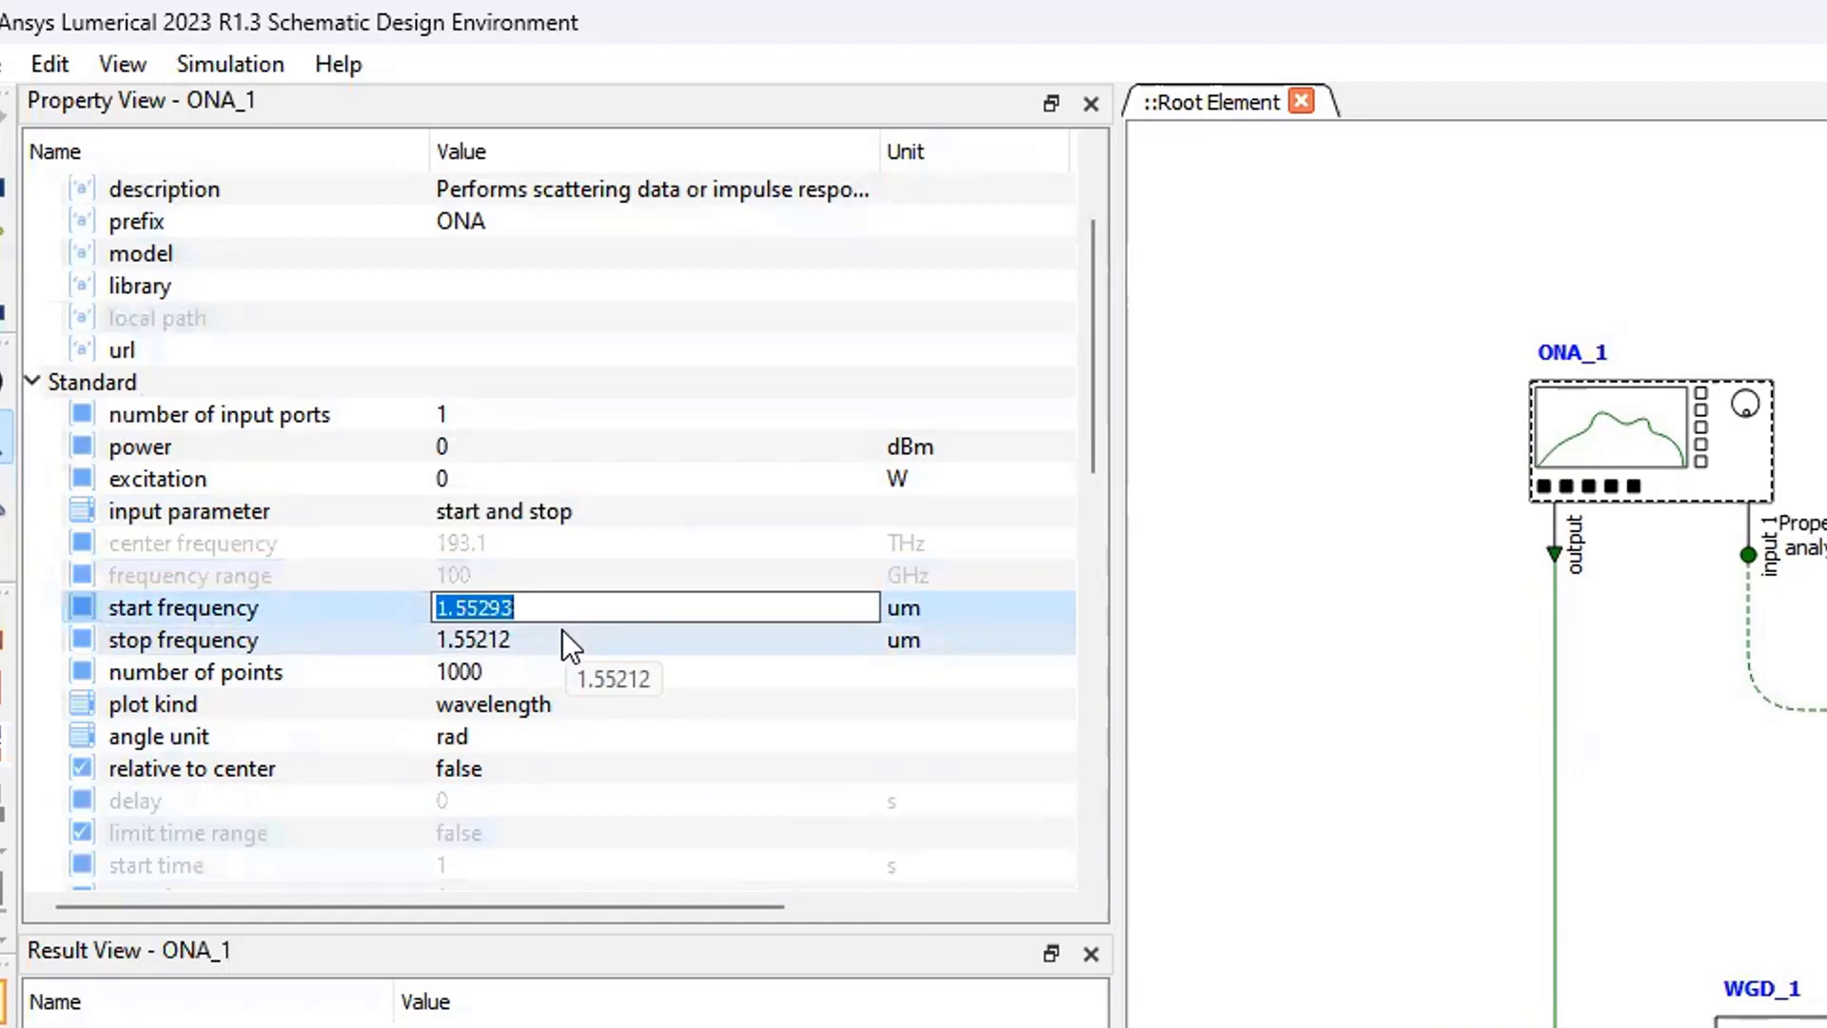
pyautogui.write('1.55')
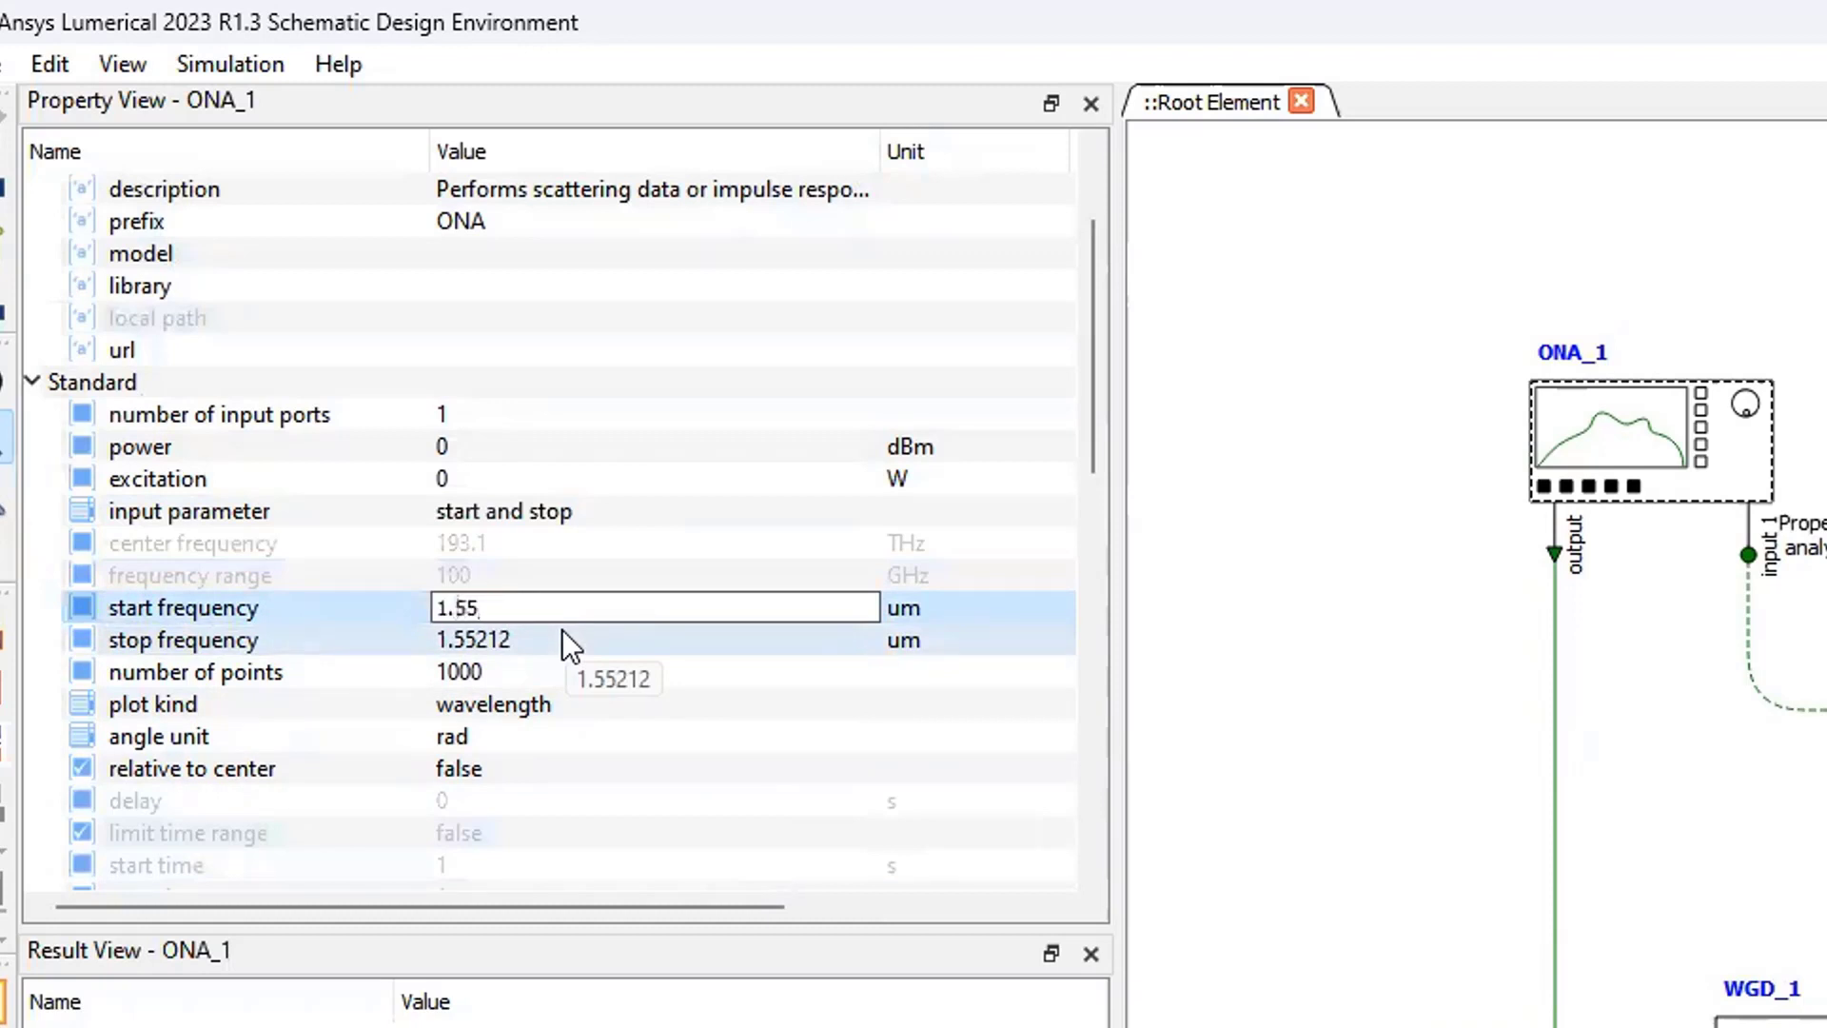
pyautogui.click(562, 633)
pyautogui.write('1.6')
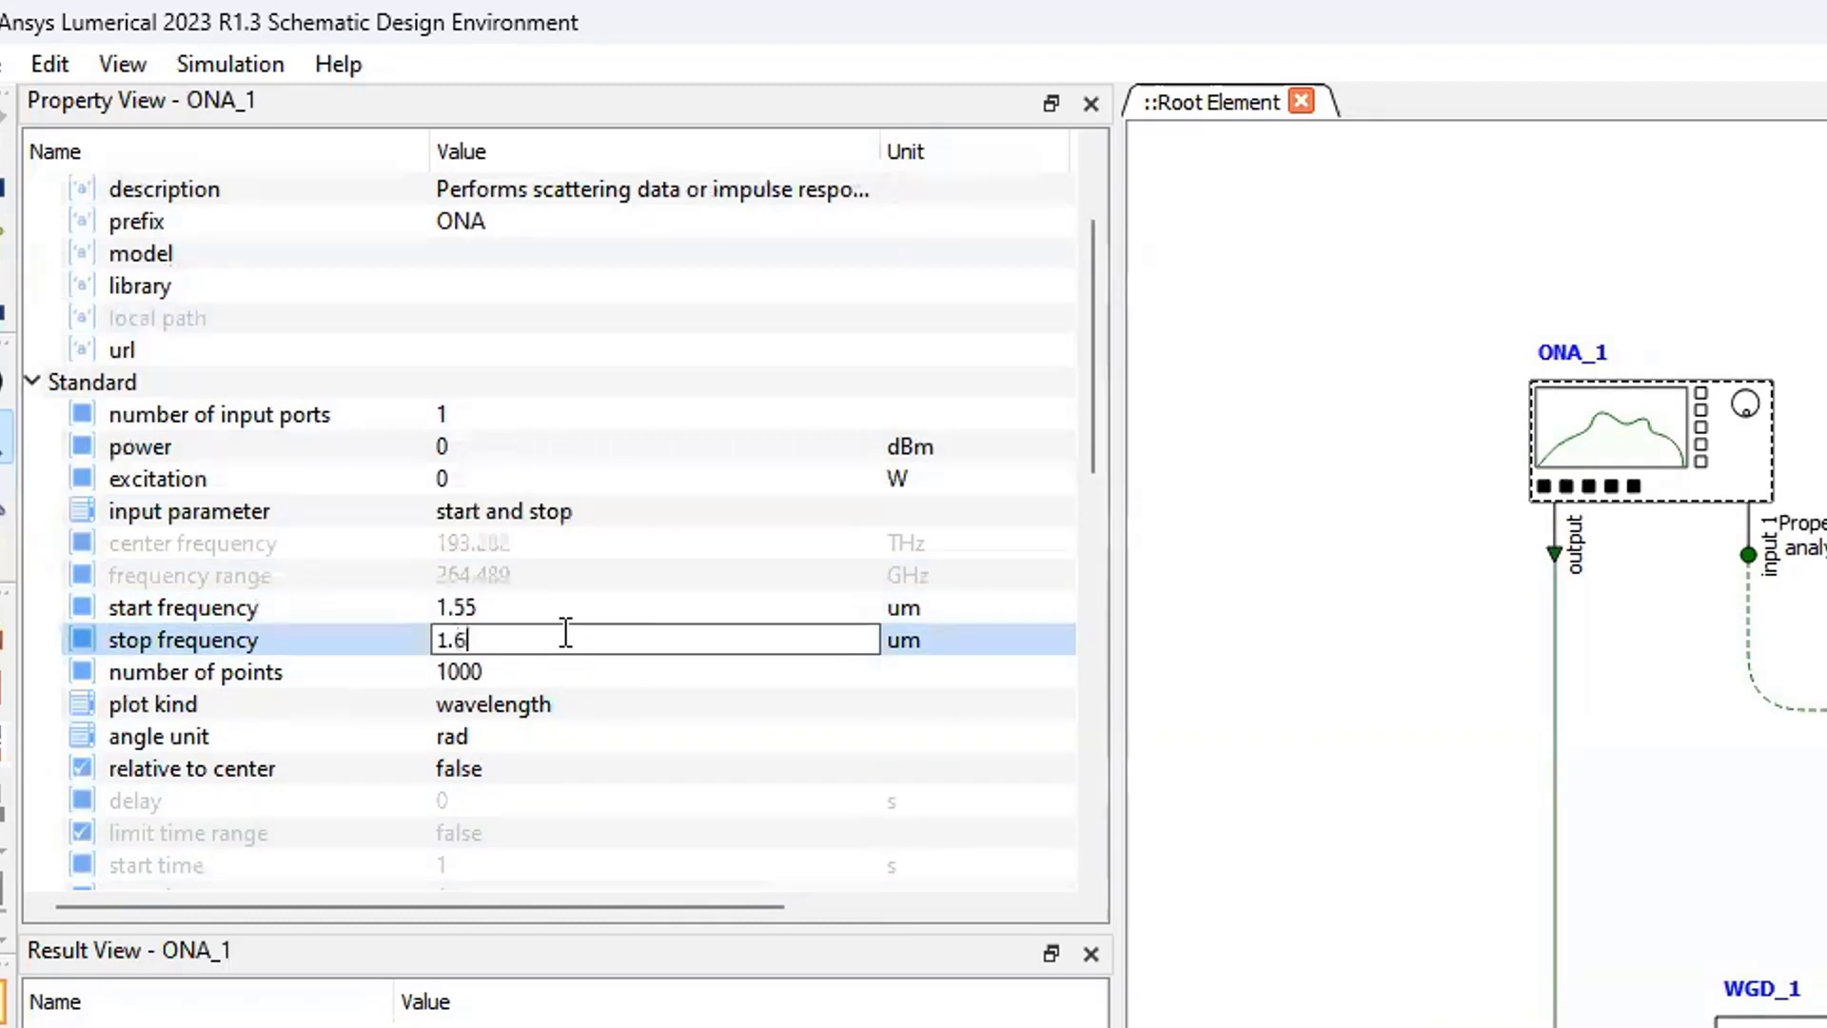
pyautogui.click(505, 670)
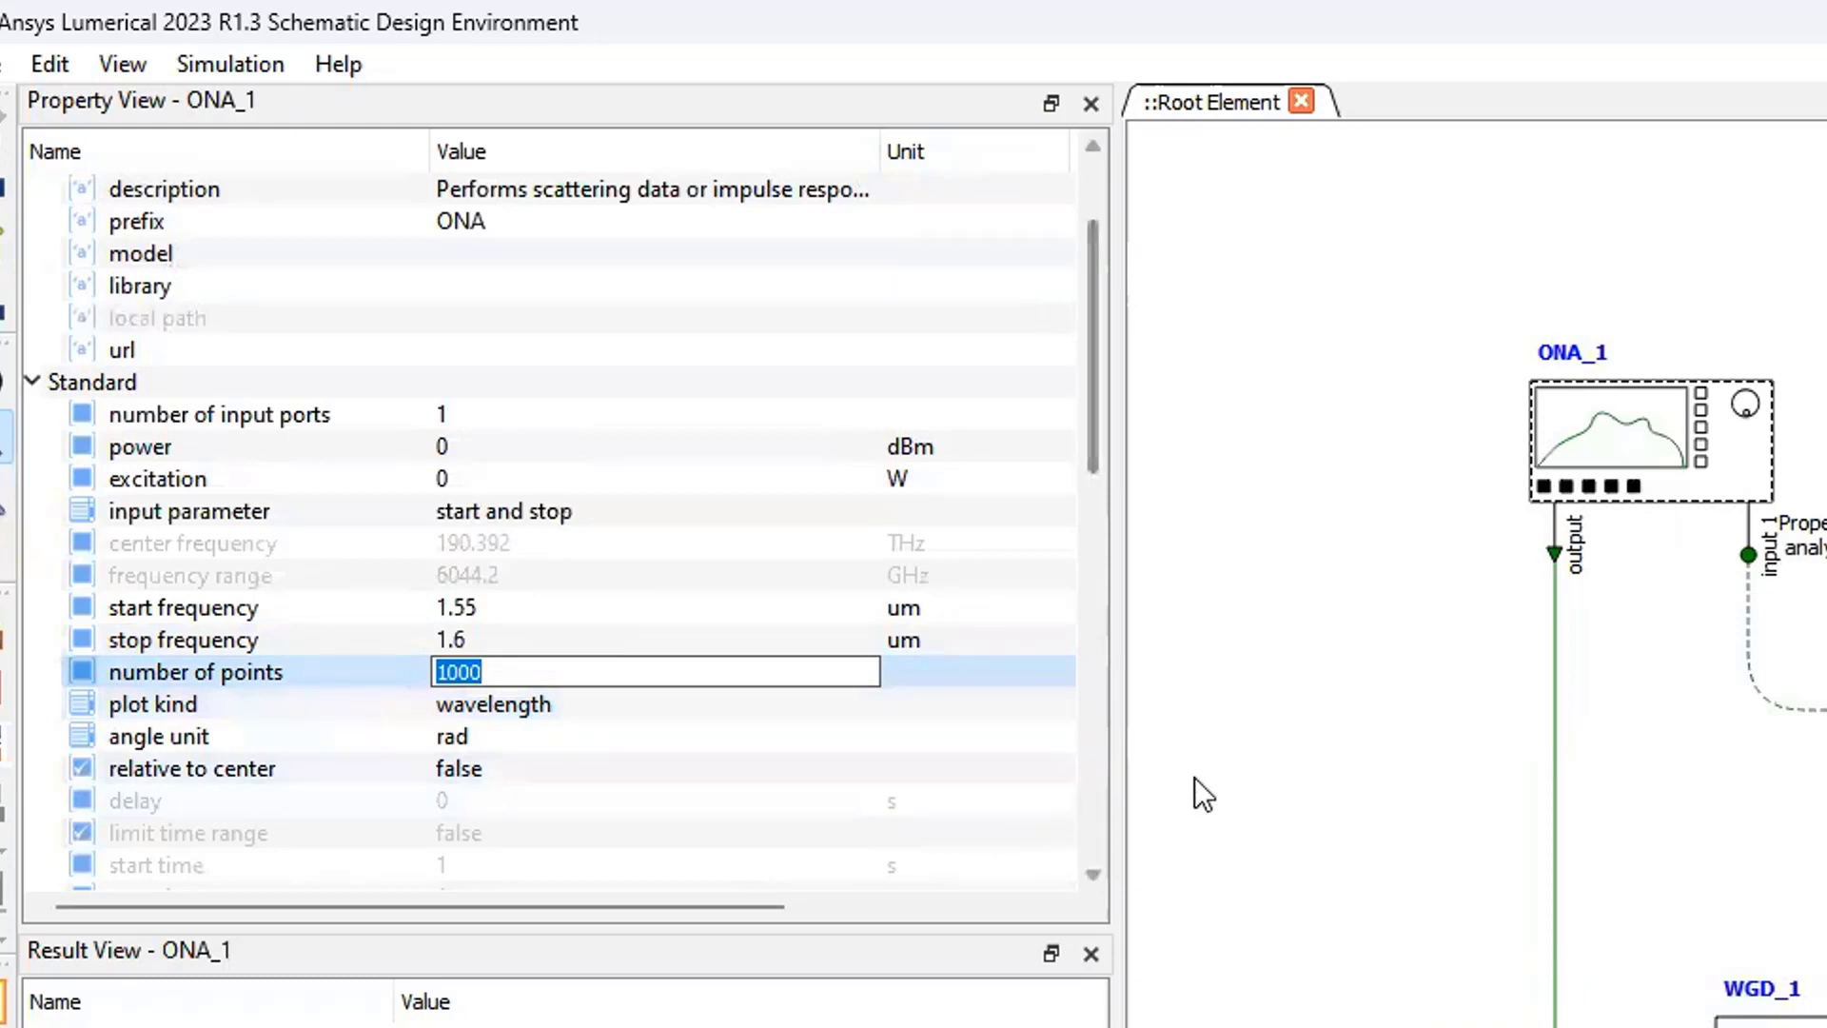
# - Run the circuit simulation with the analyzer's remaining properties left as they are
pyautogui.scroll(-4, 849, 728)
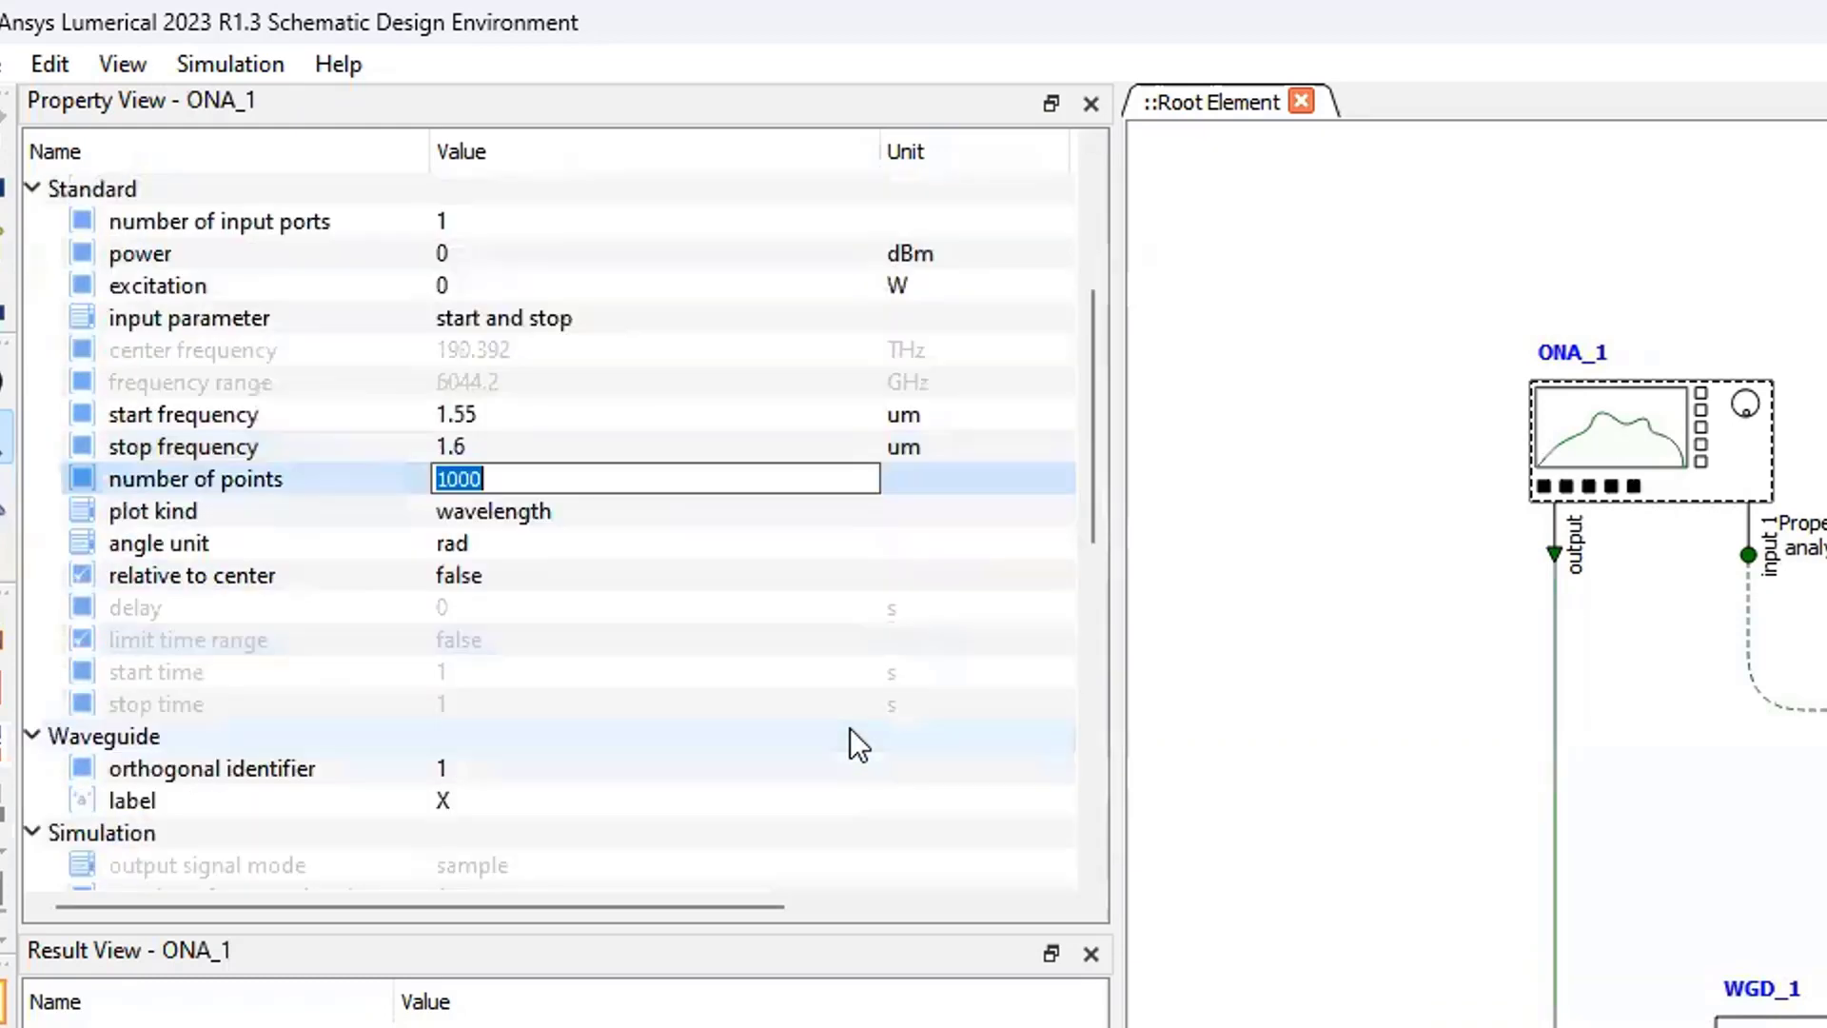
pyautogui.scroll(-2, 849, 728)
pyautogui.scroll(-3, 849, 728)
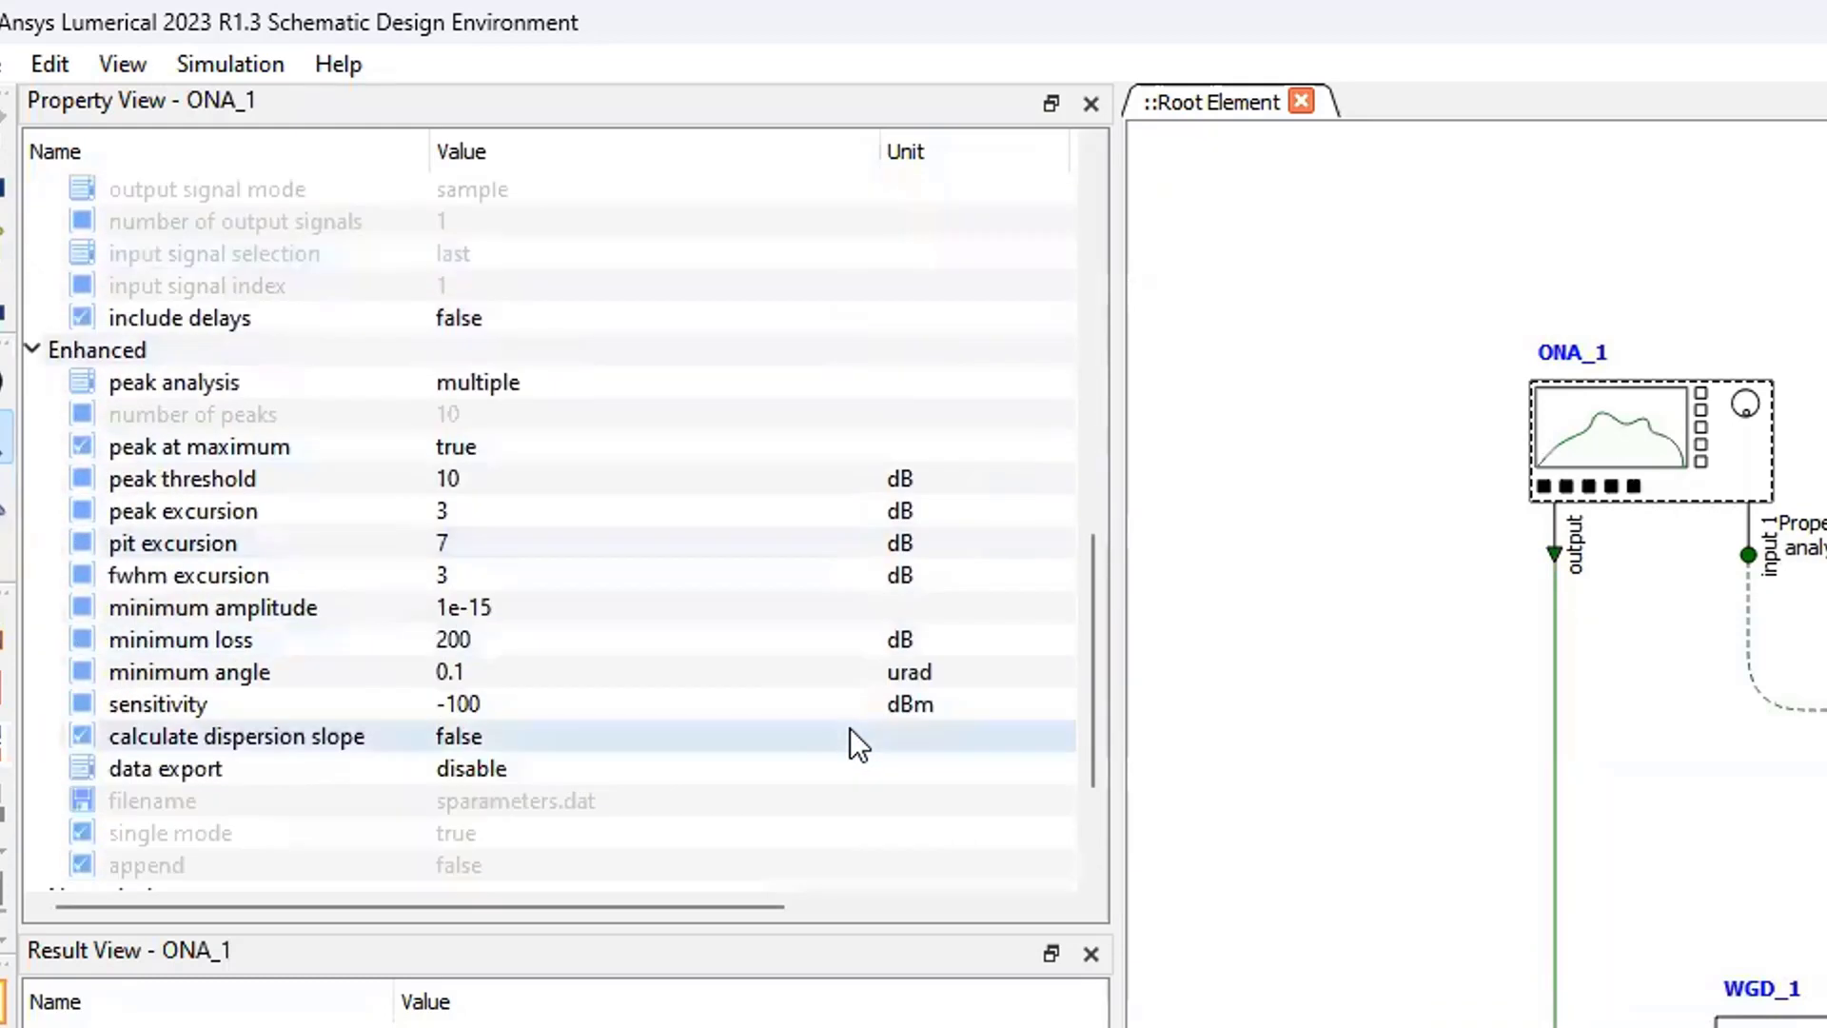
pyautogui.scroll(-2, 849, 728)
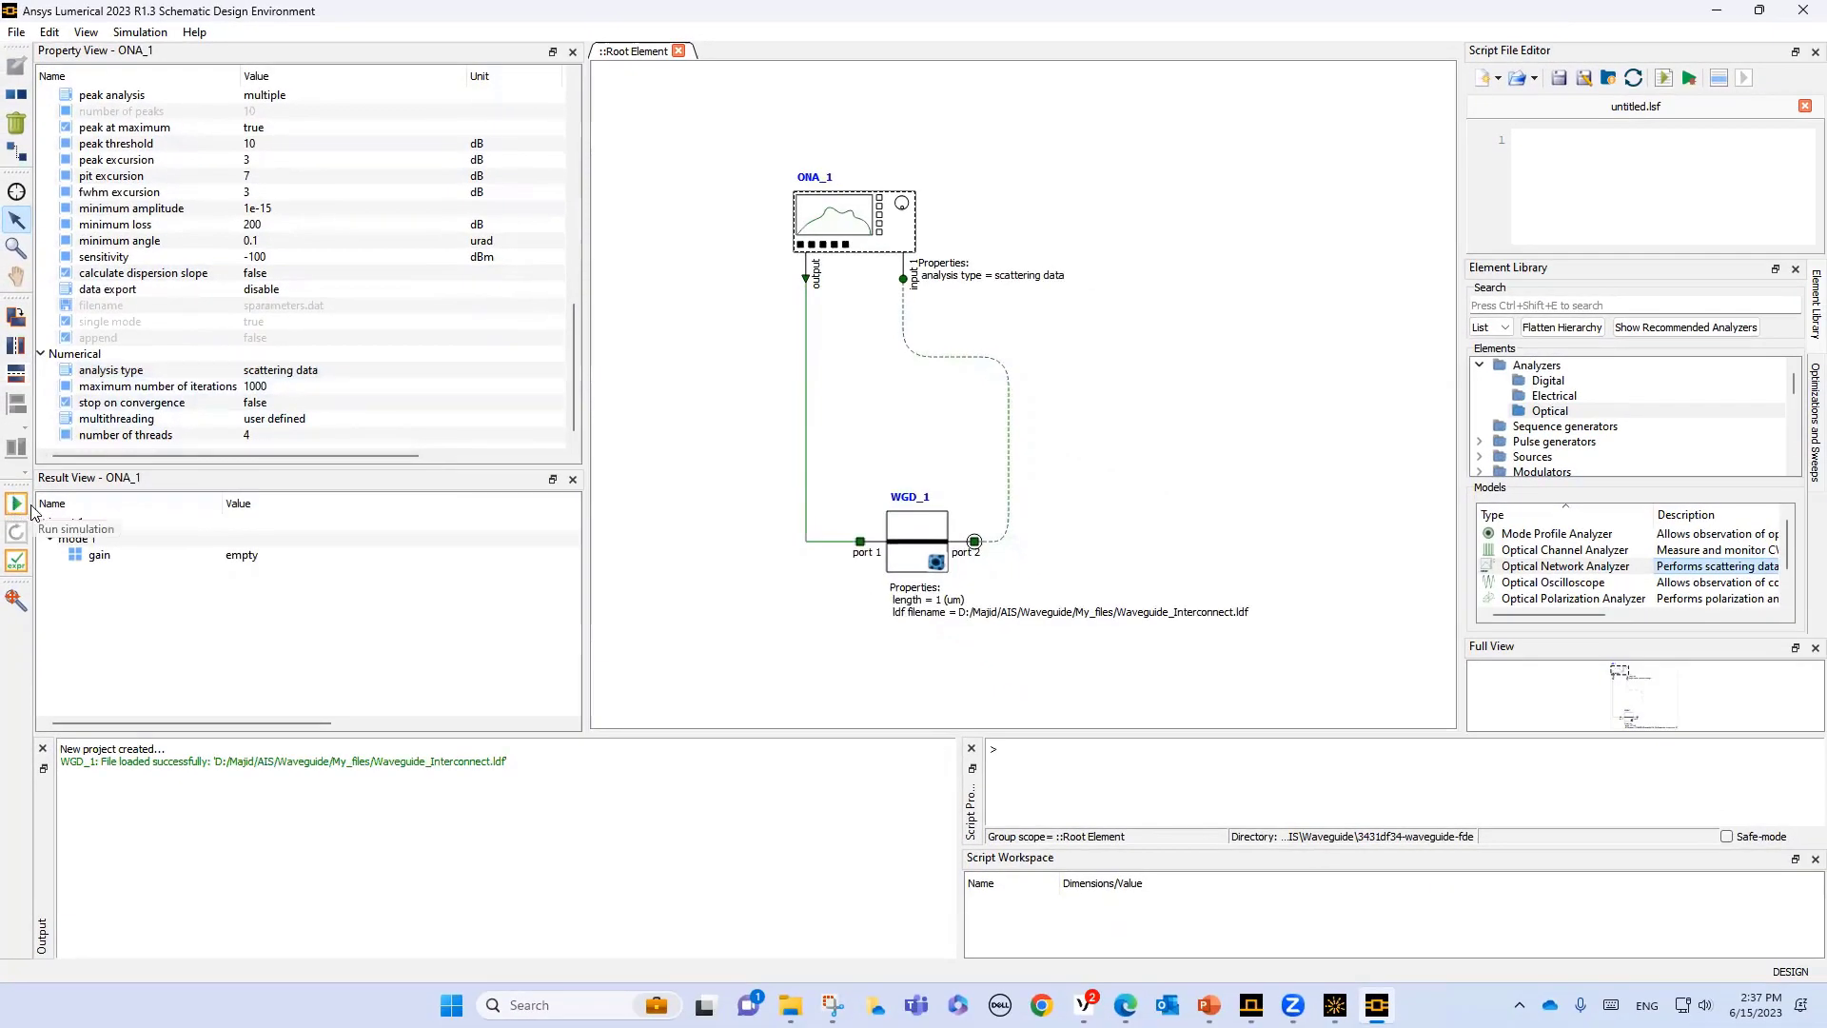
pyautogui.click(14, 505)
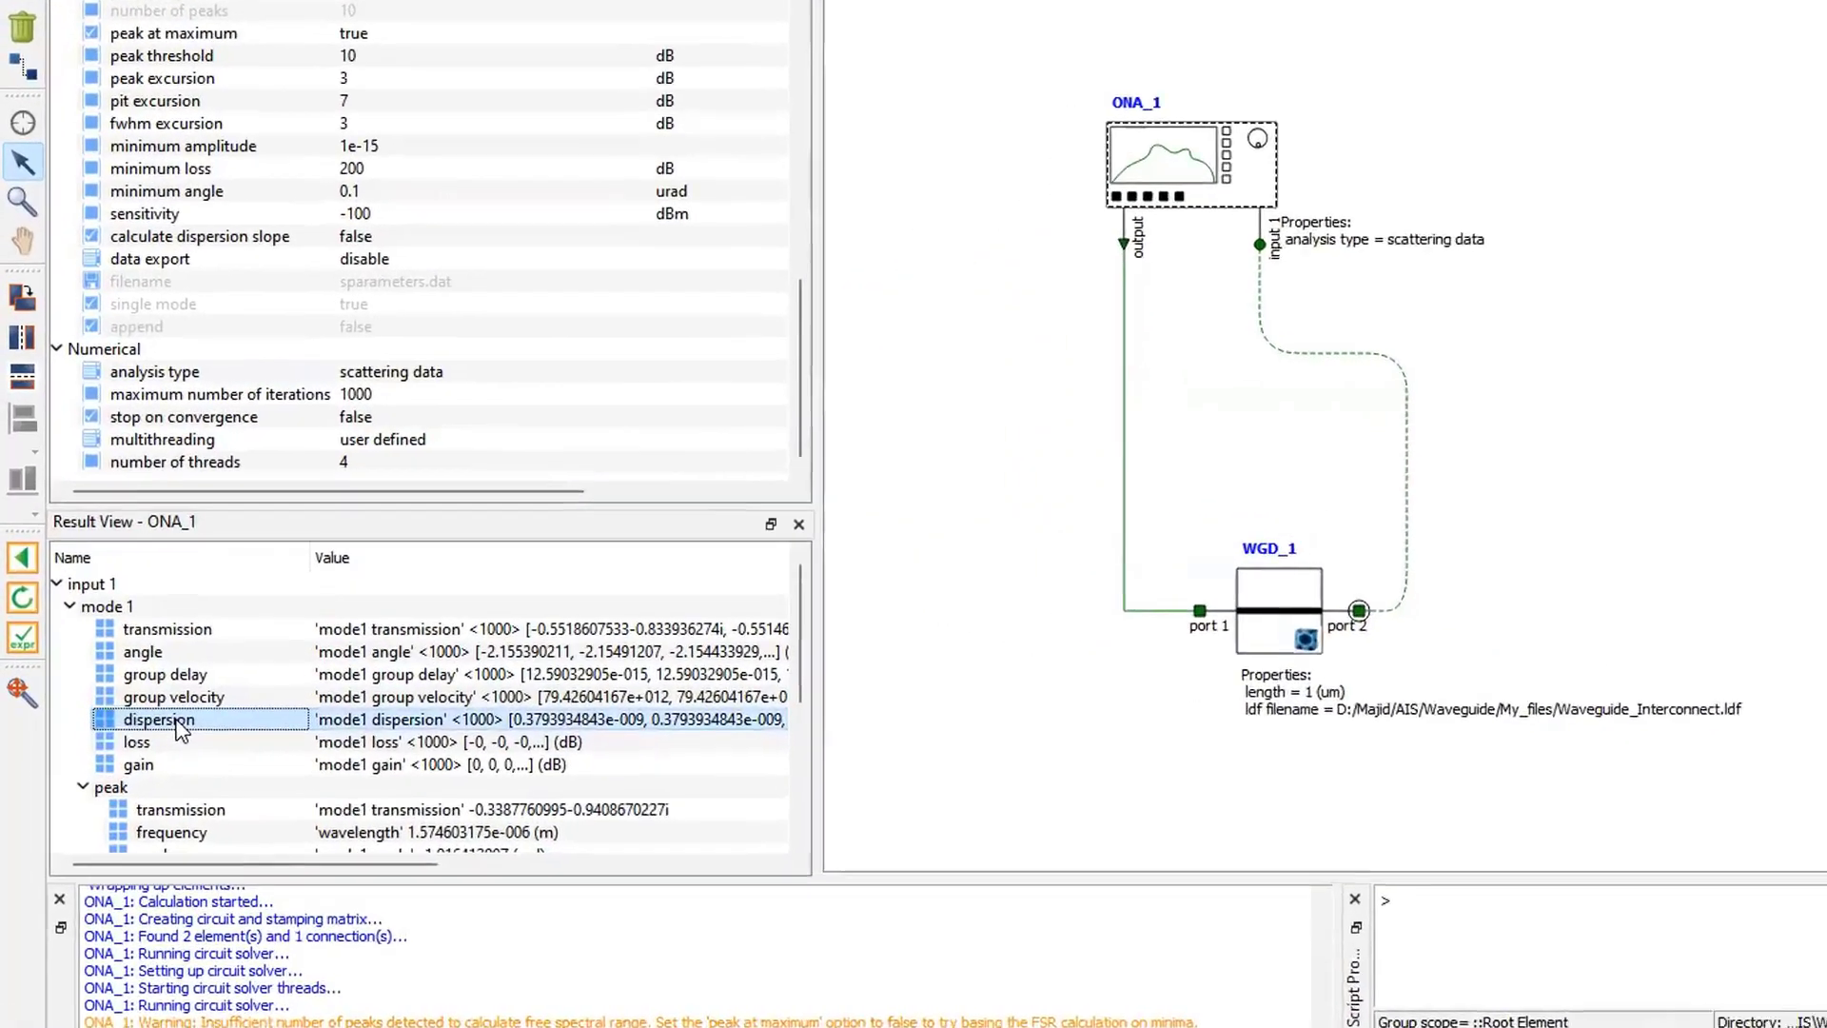
# - Visualize the analyzer's mode 1 dispersion result in a new visualizer and move that window aside
pyautogui.rightClick(128, 626)
pyautogui.moveTo(284, 786)
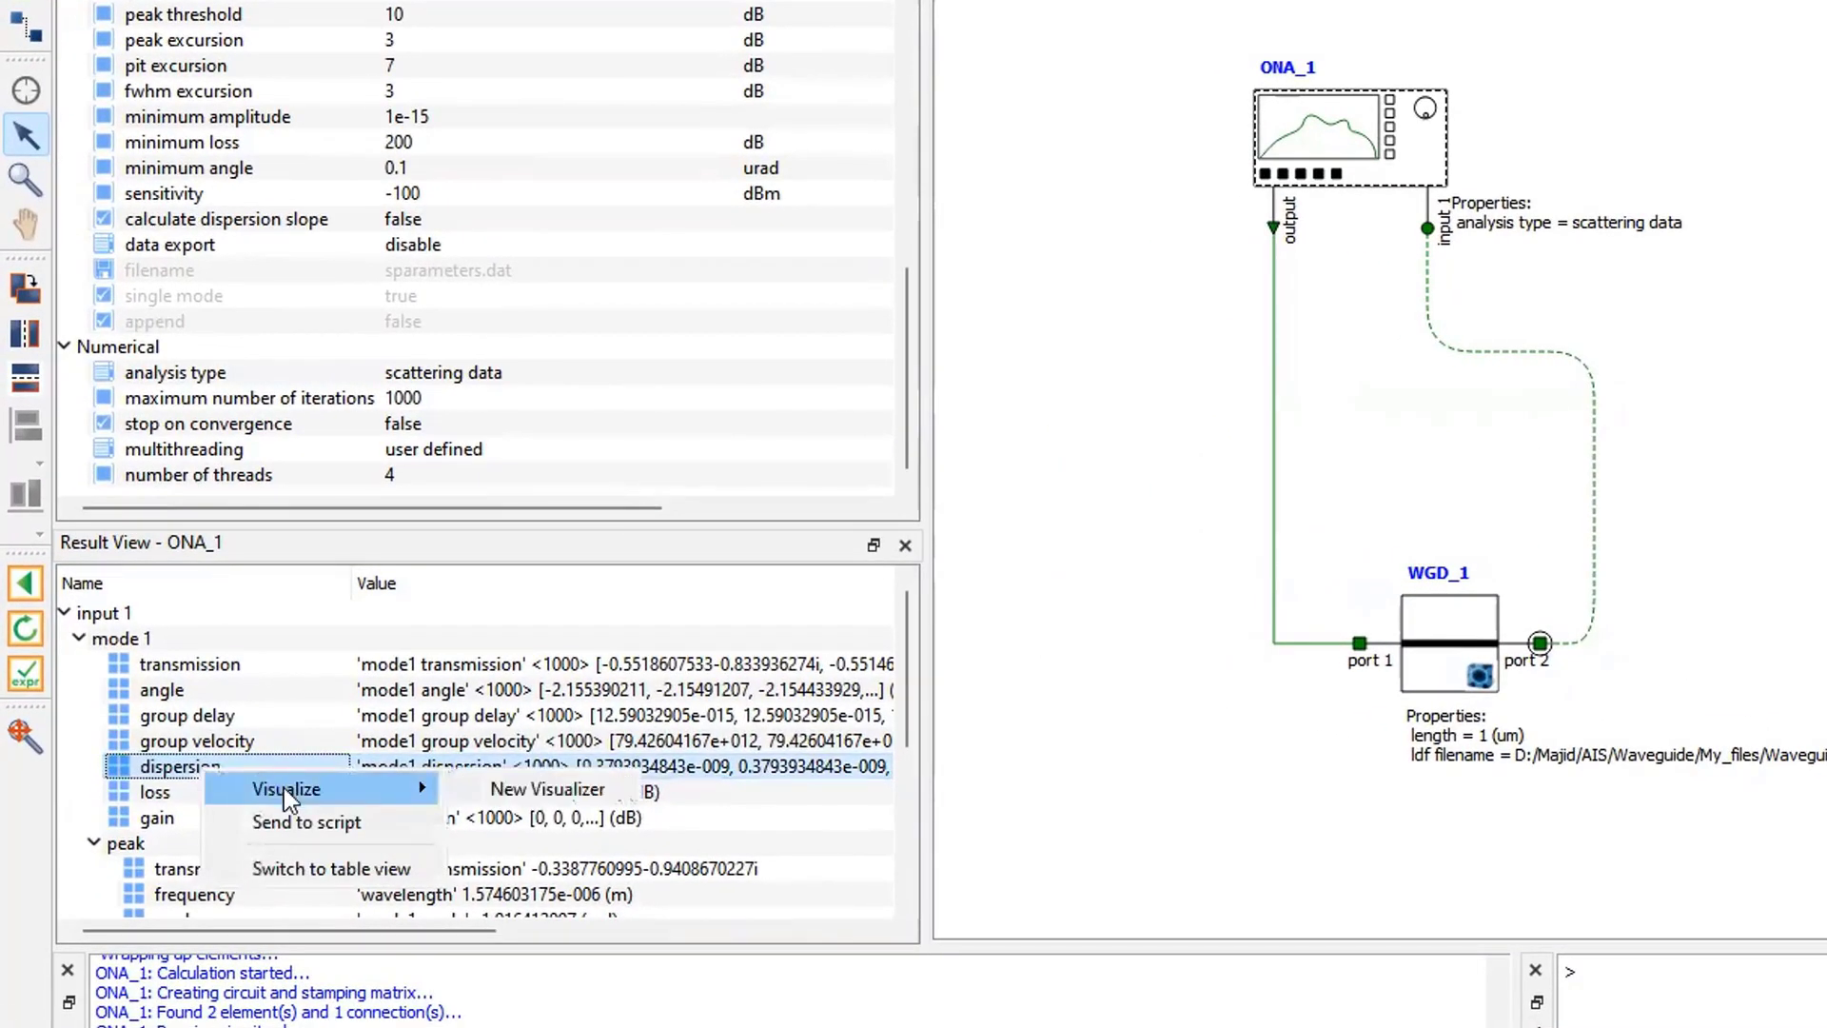
pyautogui.click(539, 792)
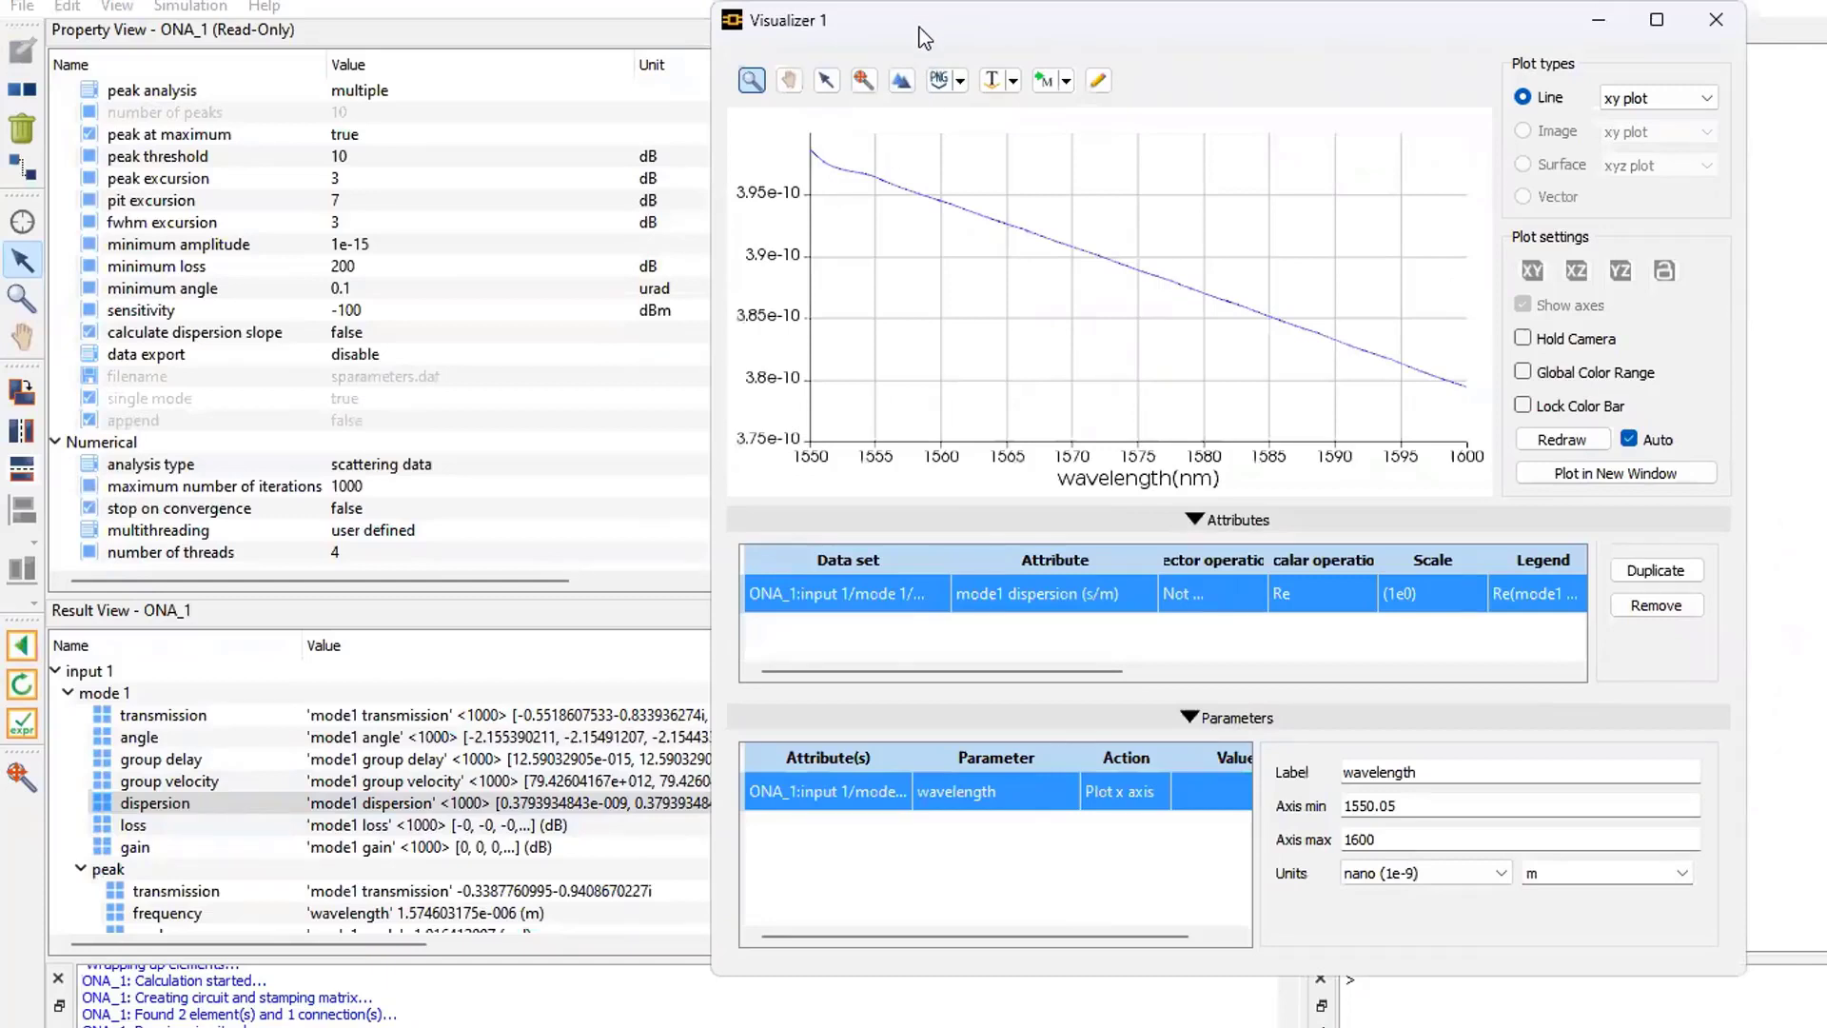
pyautogui.moveTo(919, 29); pyautogui.dragTo(586, 177)
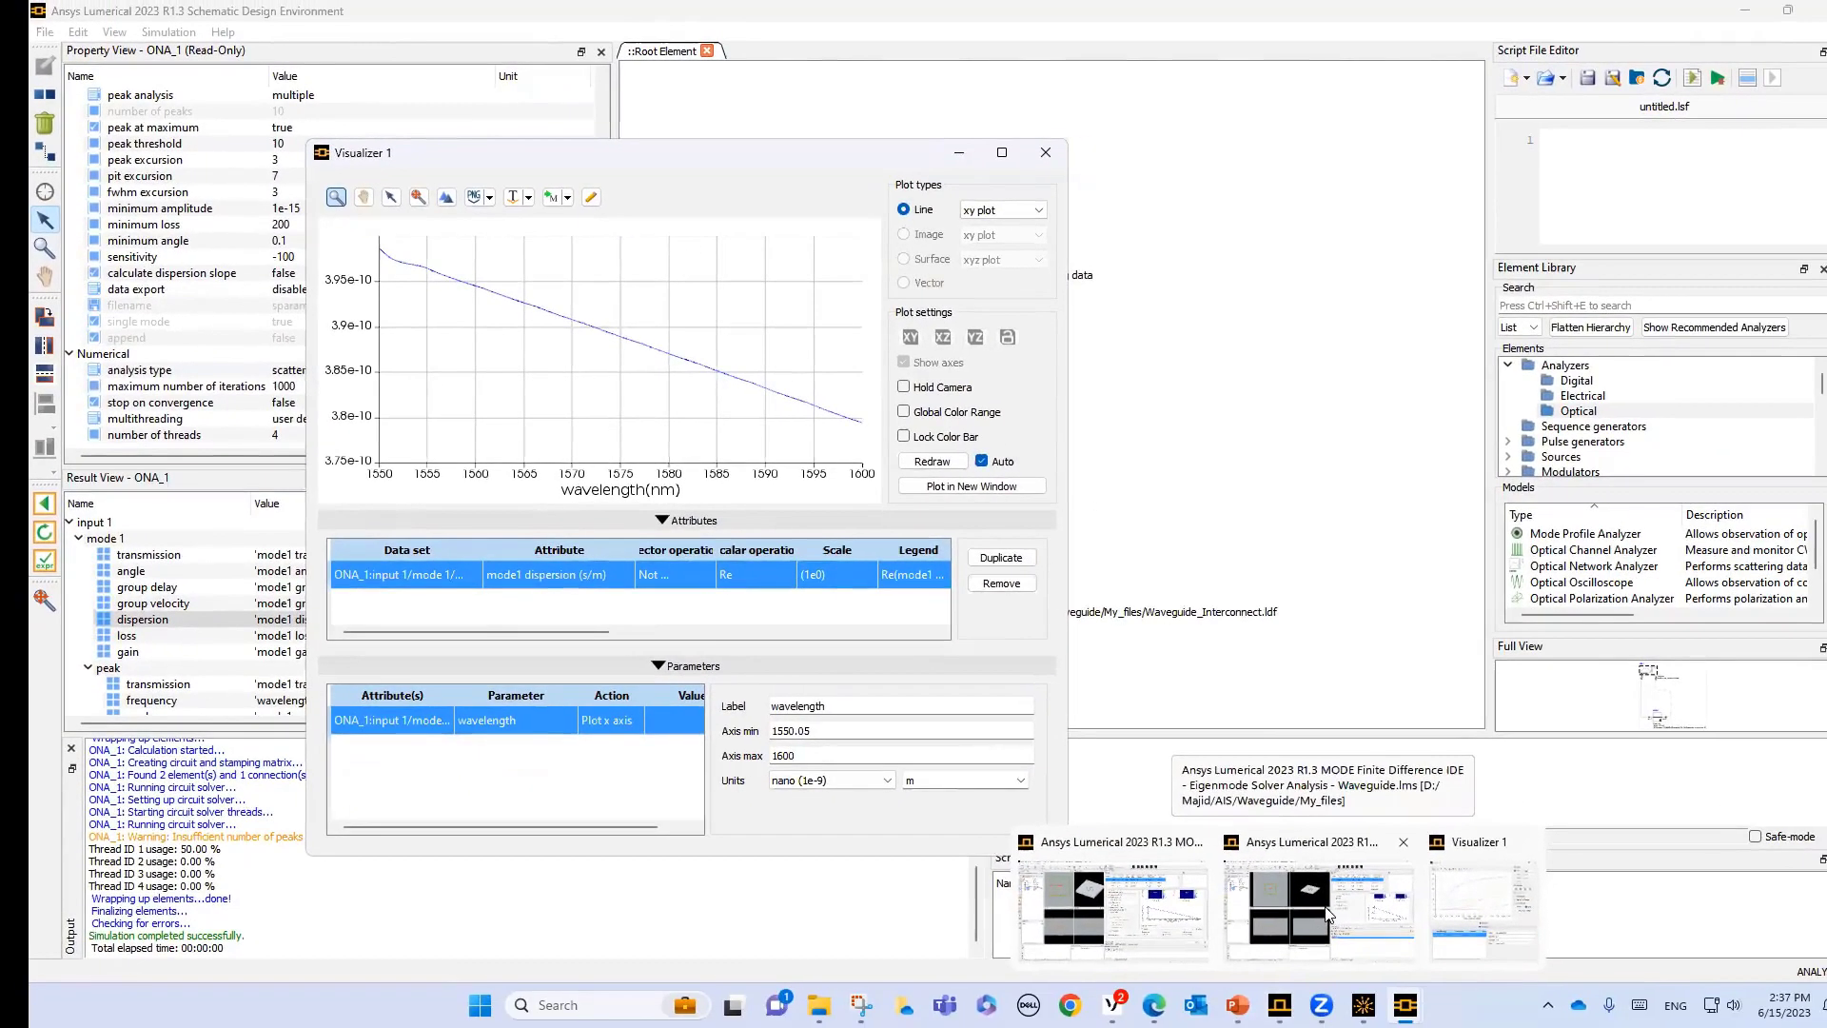
# - Switch to the Lumerical MODE project Waveguide.lms and plot its dispersion frequency plot in a new window
pyautogui.click(1330, 914)
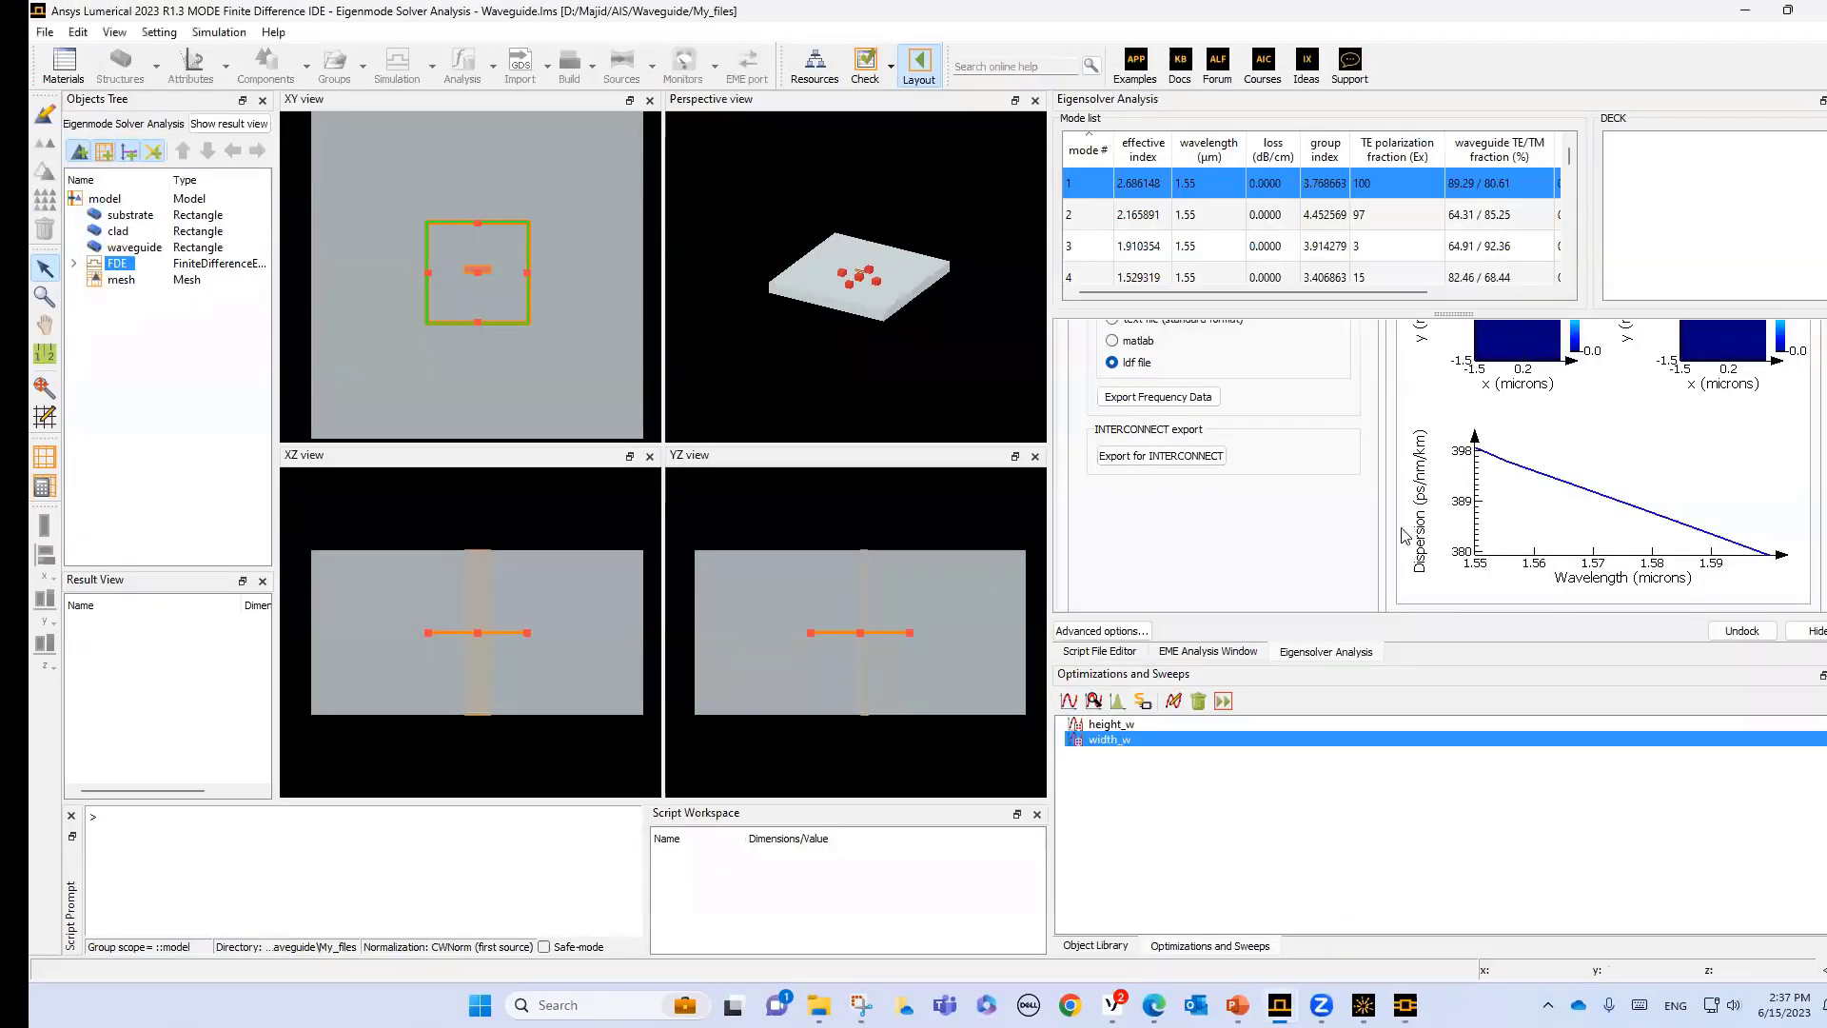
pyautogui.scroll(-3, 1814, 571)
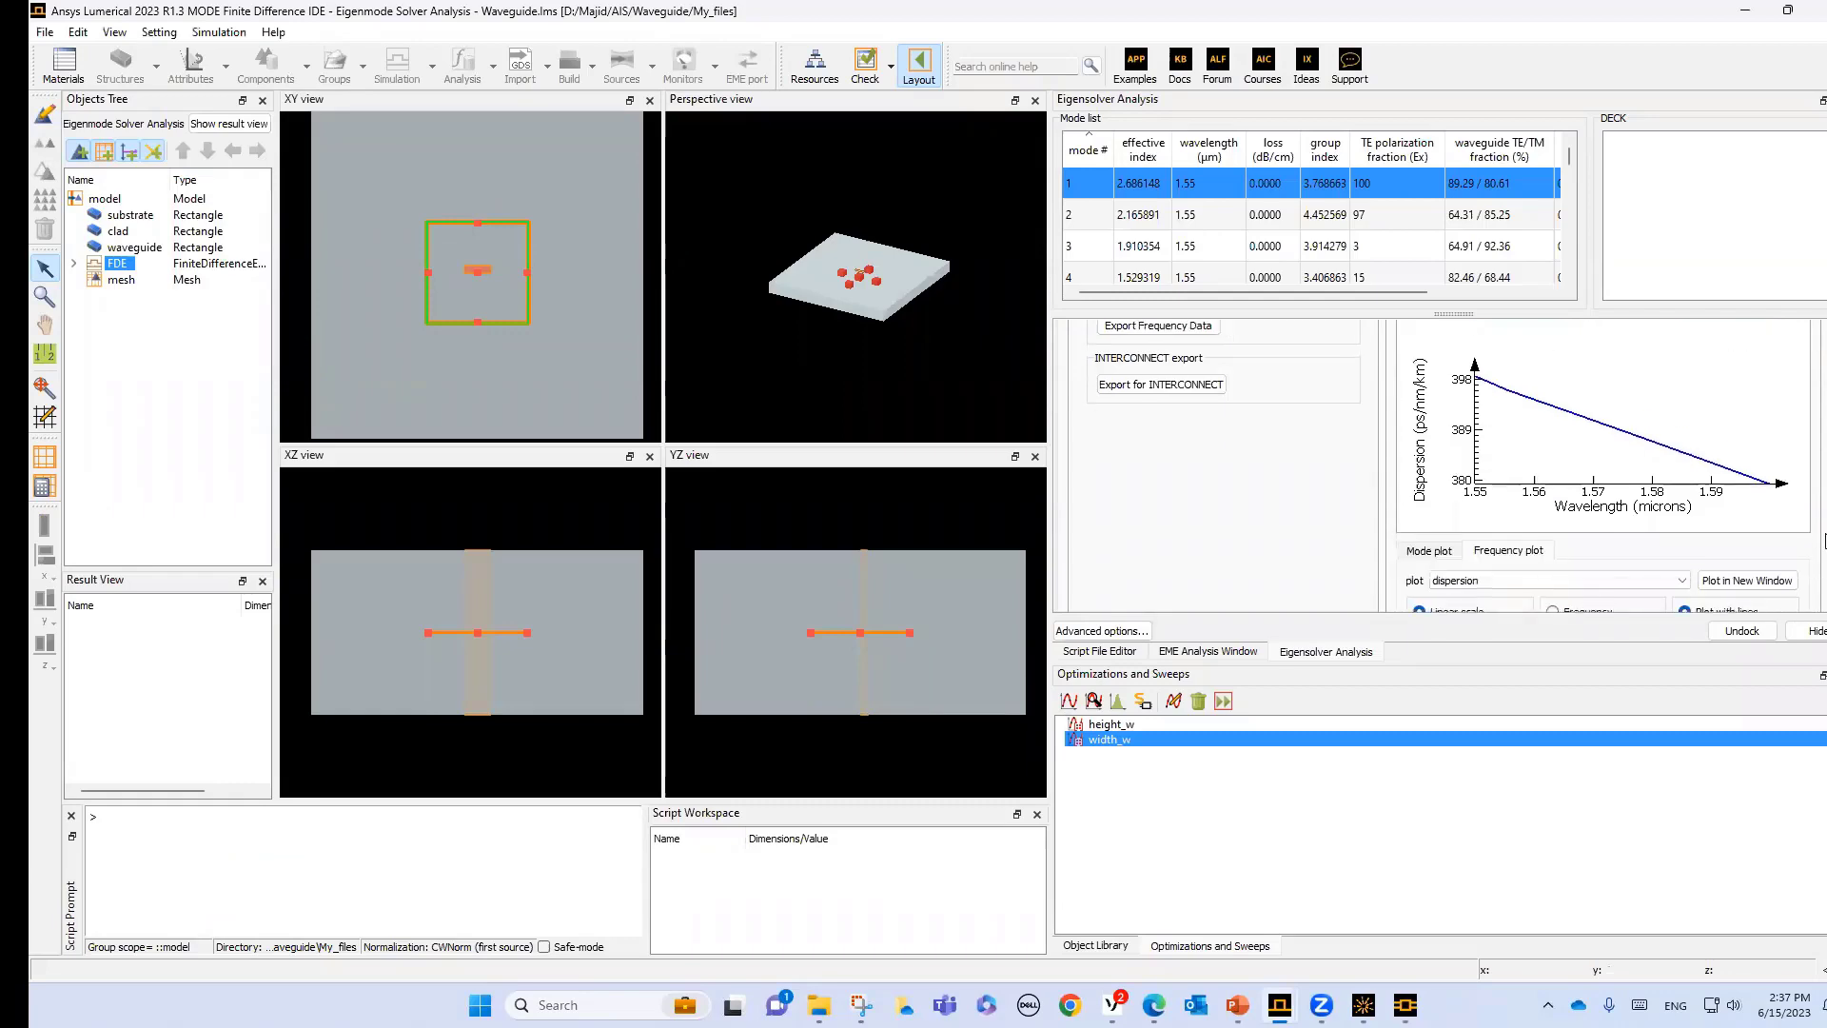
pyautogui.click(1759, 554)
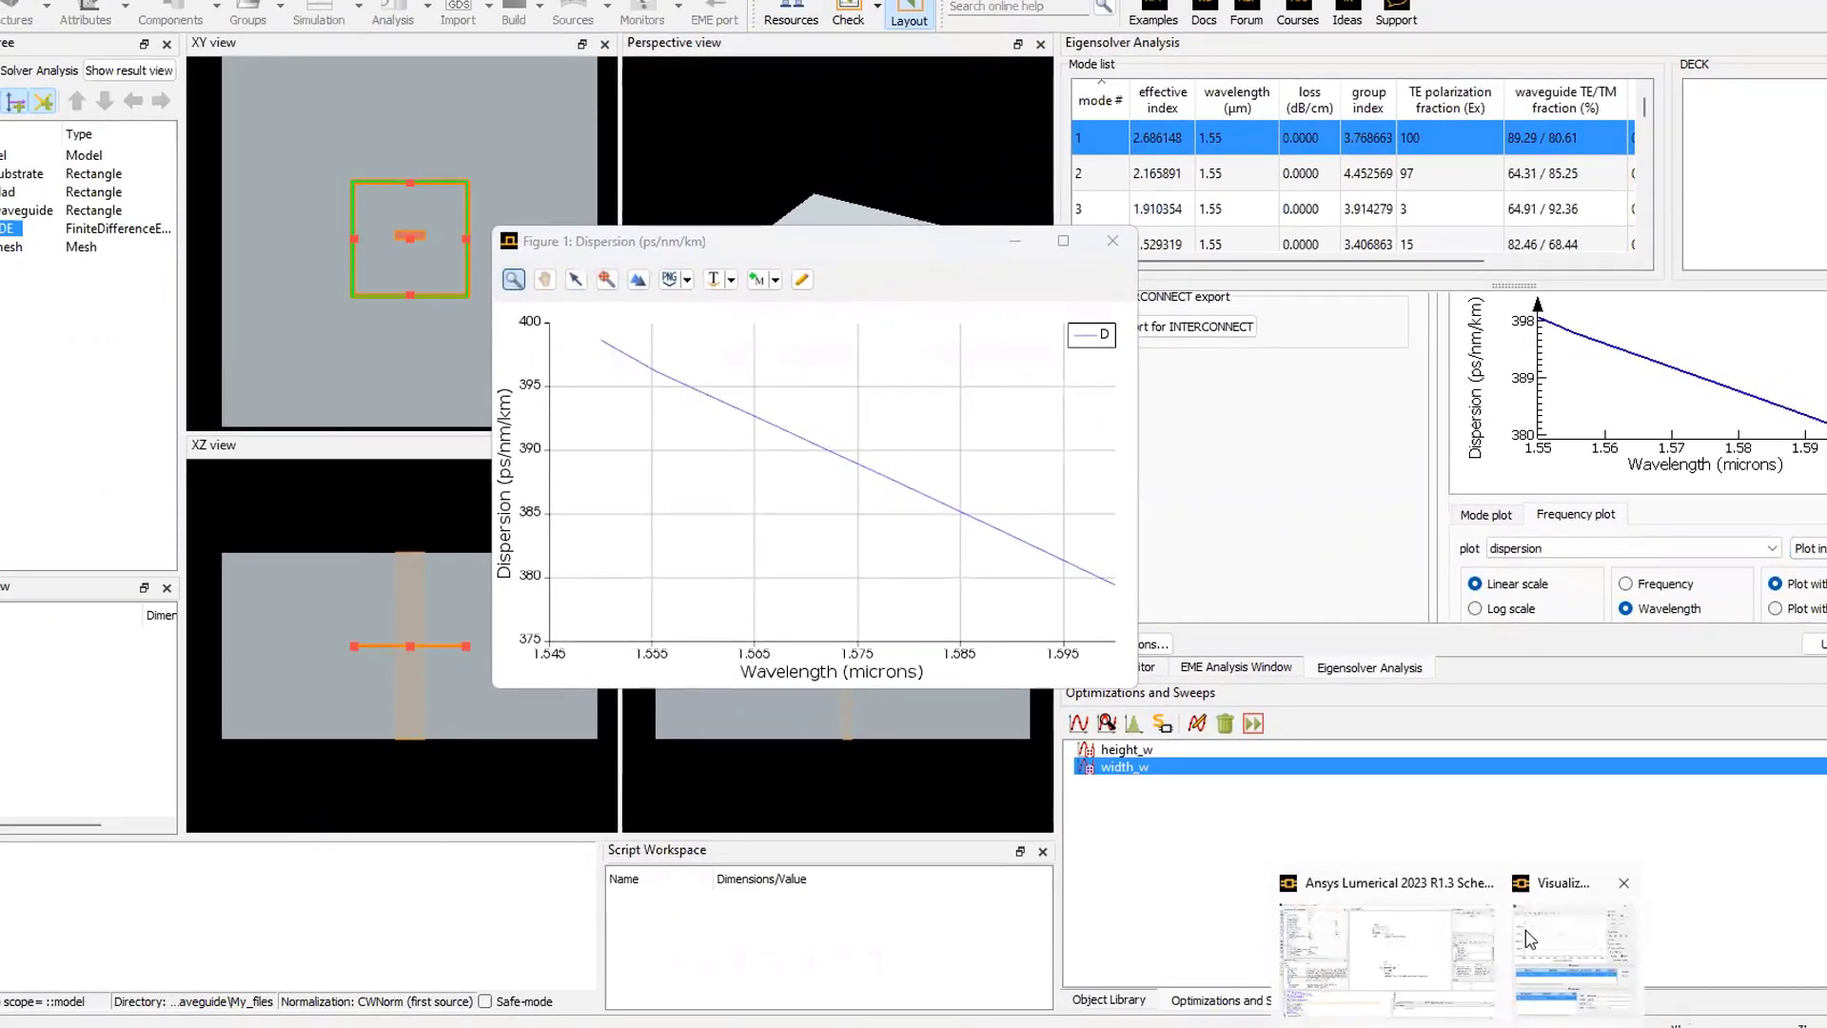
# - Bring up the INTERCONNECT dispersion visualizer and arrange it side by side with the MODE dispersion figure to compare the curves and axis units
pyautogui.click(1521, 931)
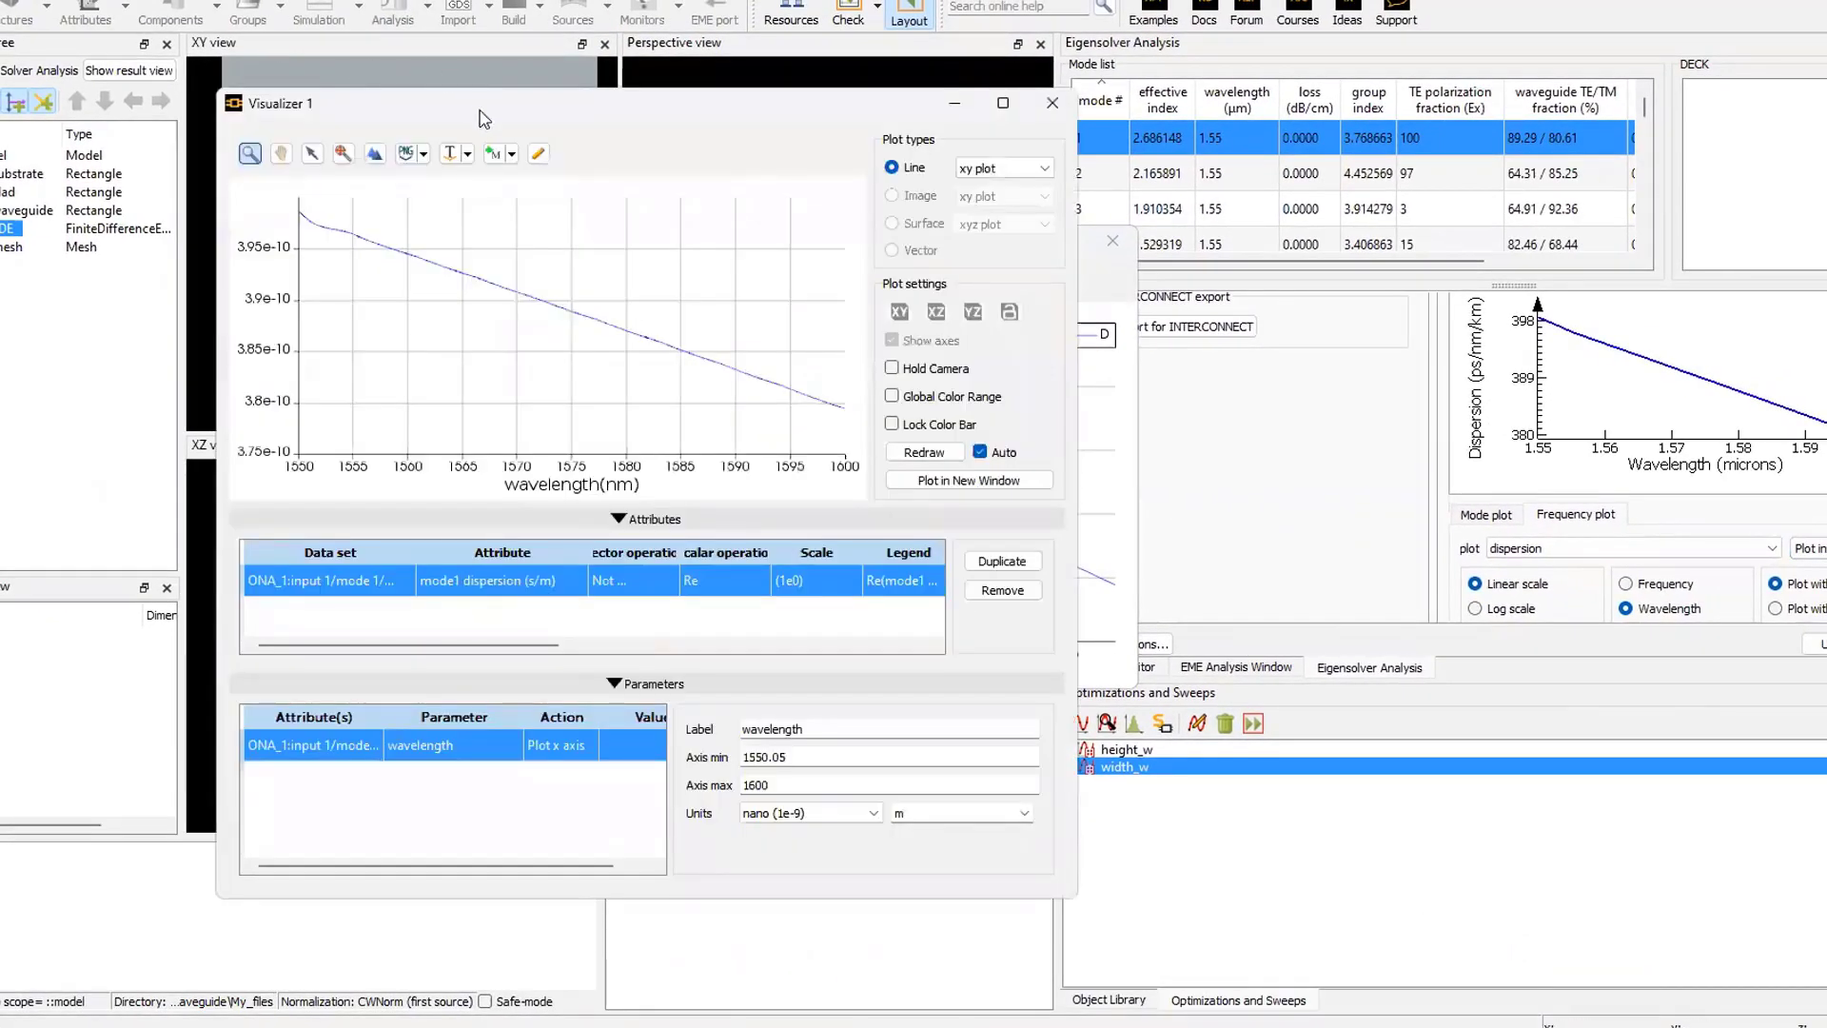
pyautogui.moveTo(495, 112); pyautogui.dragTo(370, 151)
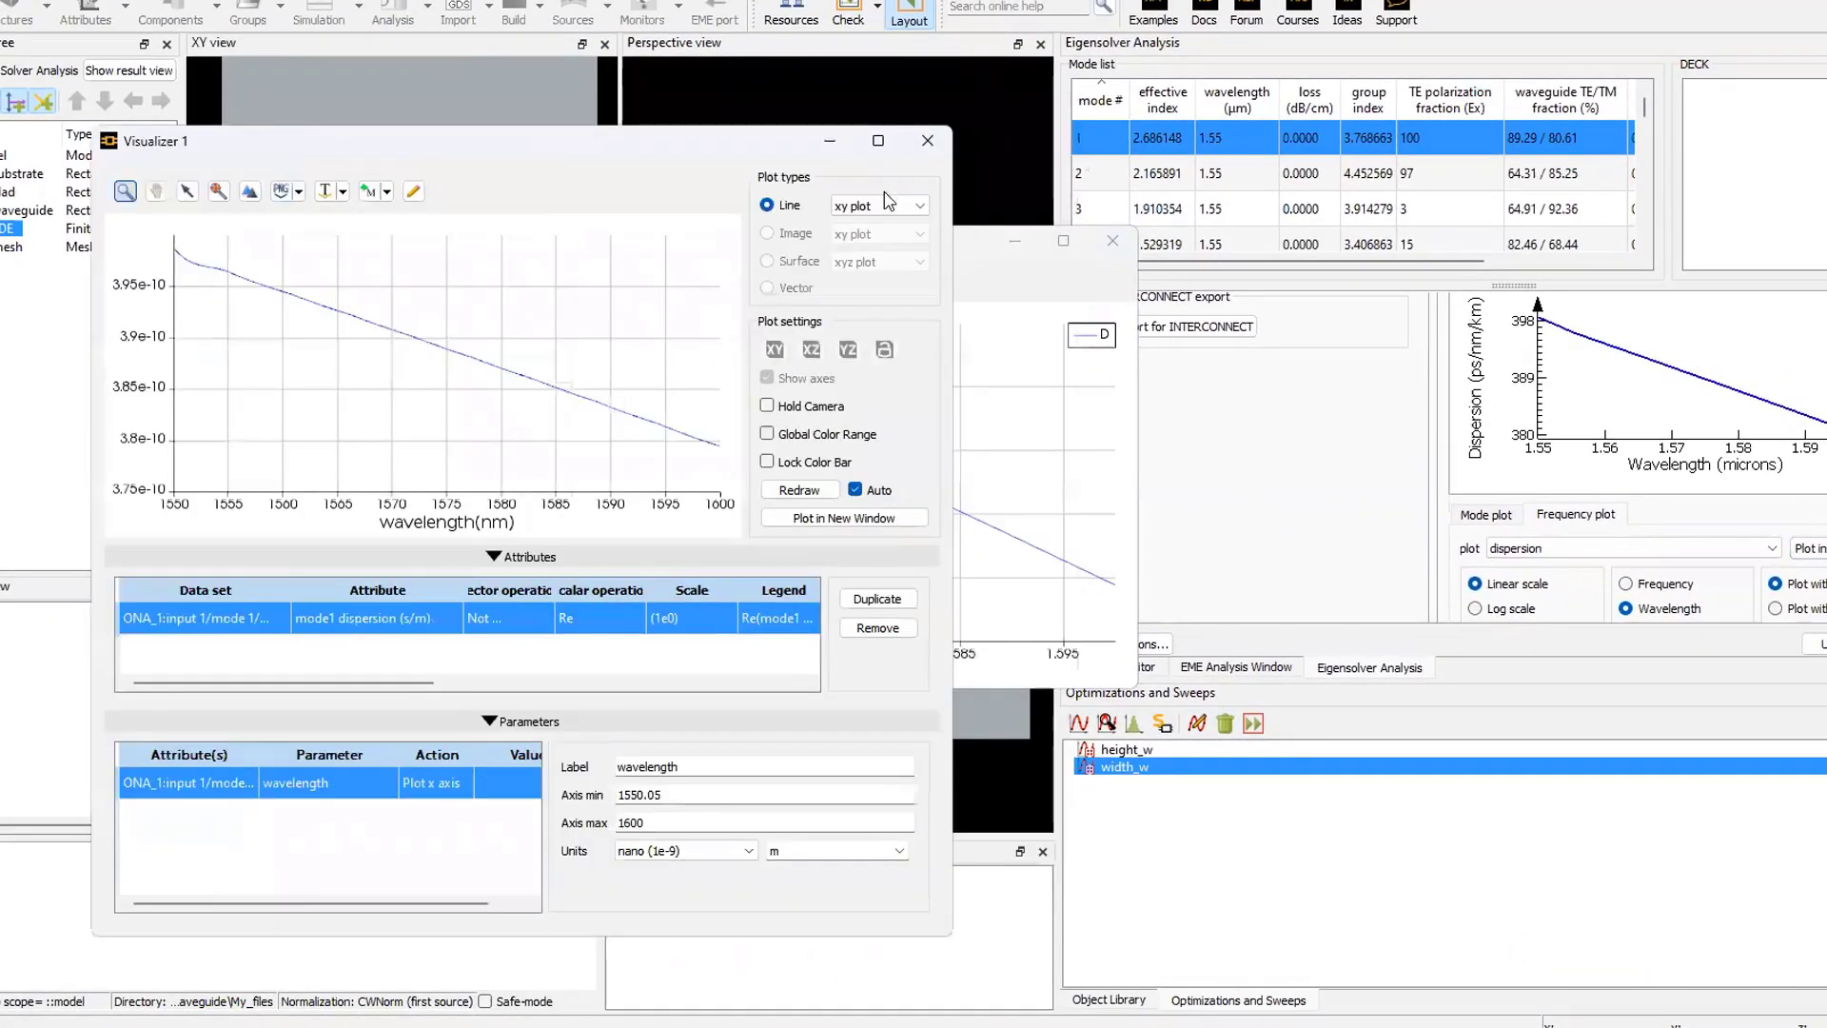
pyautogui.click(981, 246)
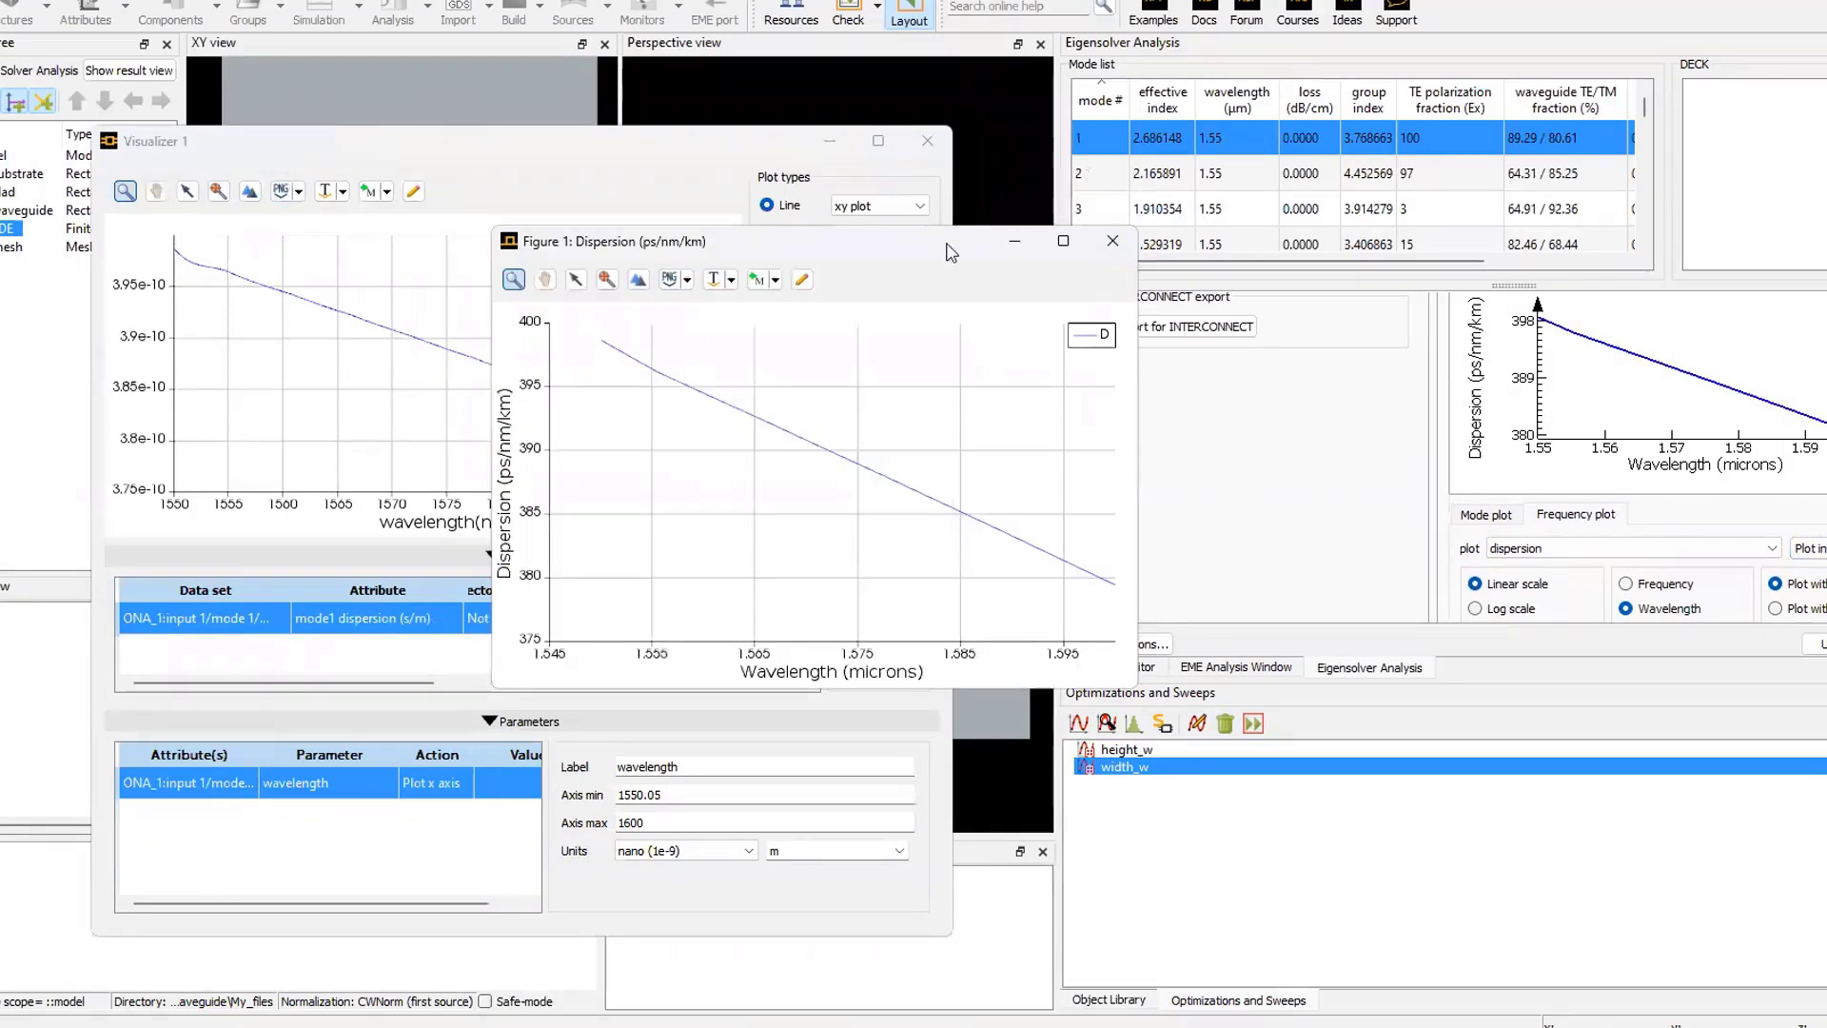
pyautogui.moveTo(947, 250); pyautogui.dragTo(1351, 154)
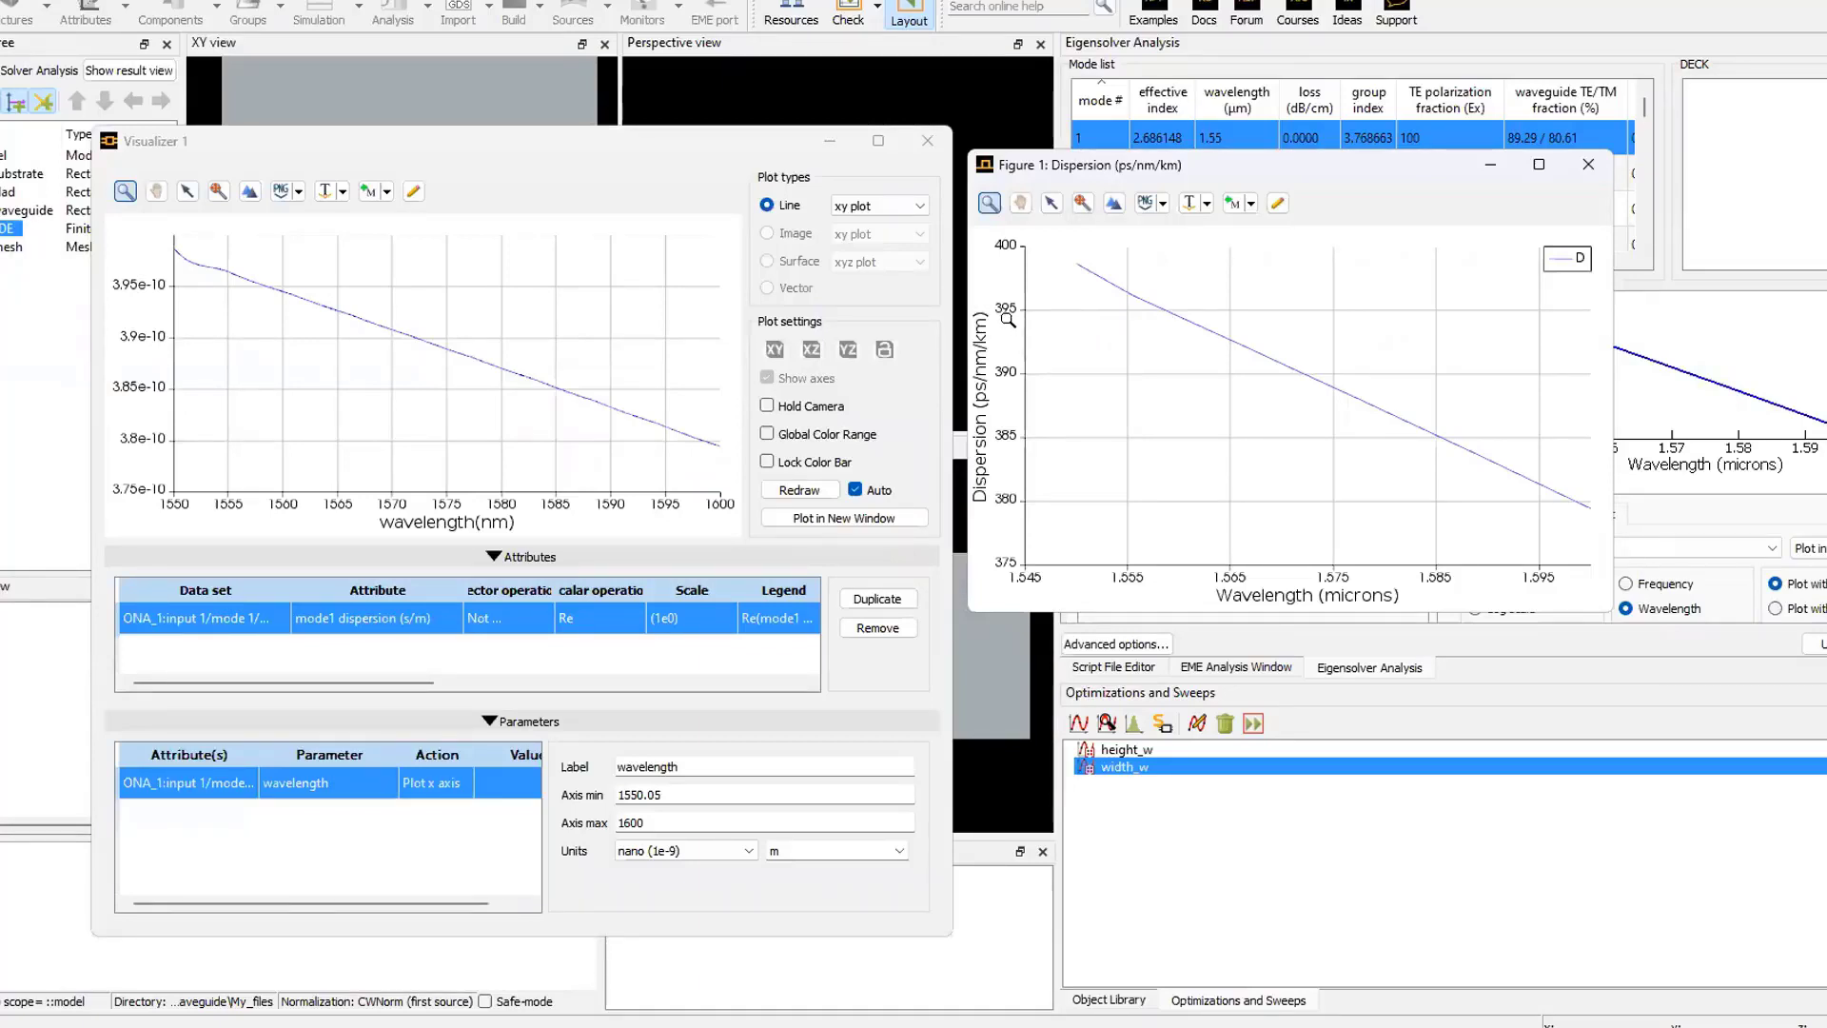
pyautogui.moveTo(261, 284)
# - Switch to the PowerPoint presentation and show the slide on dispersion units in Lumerical MODE and INTERCONNECT
pyautogui.click(1201, 1026)
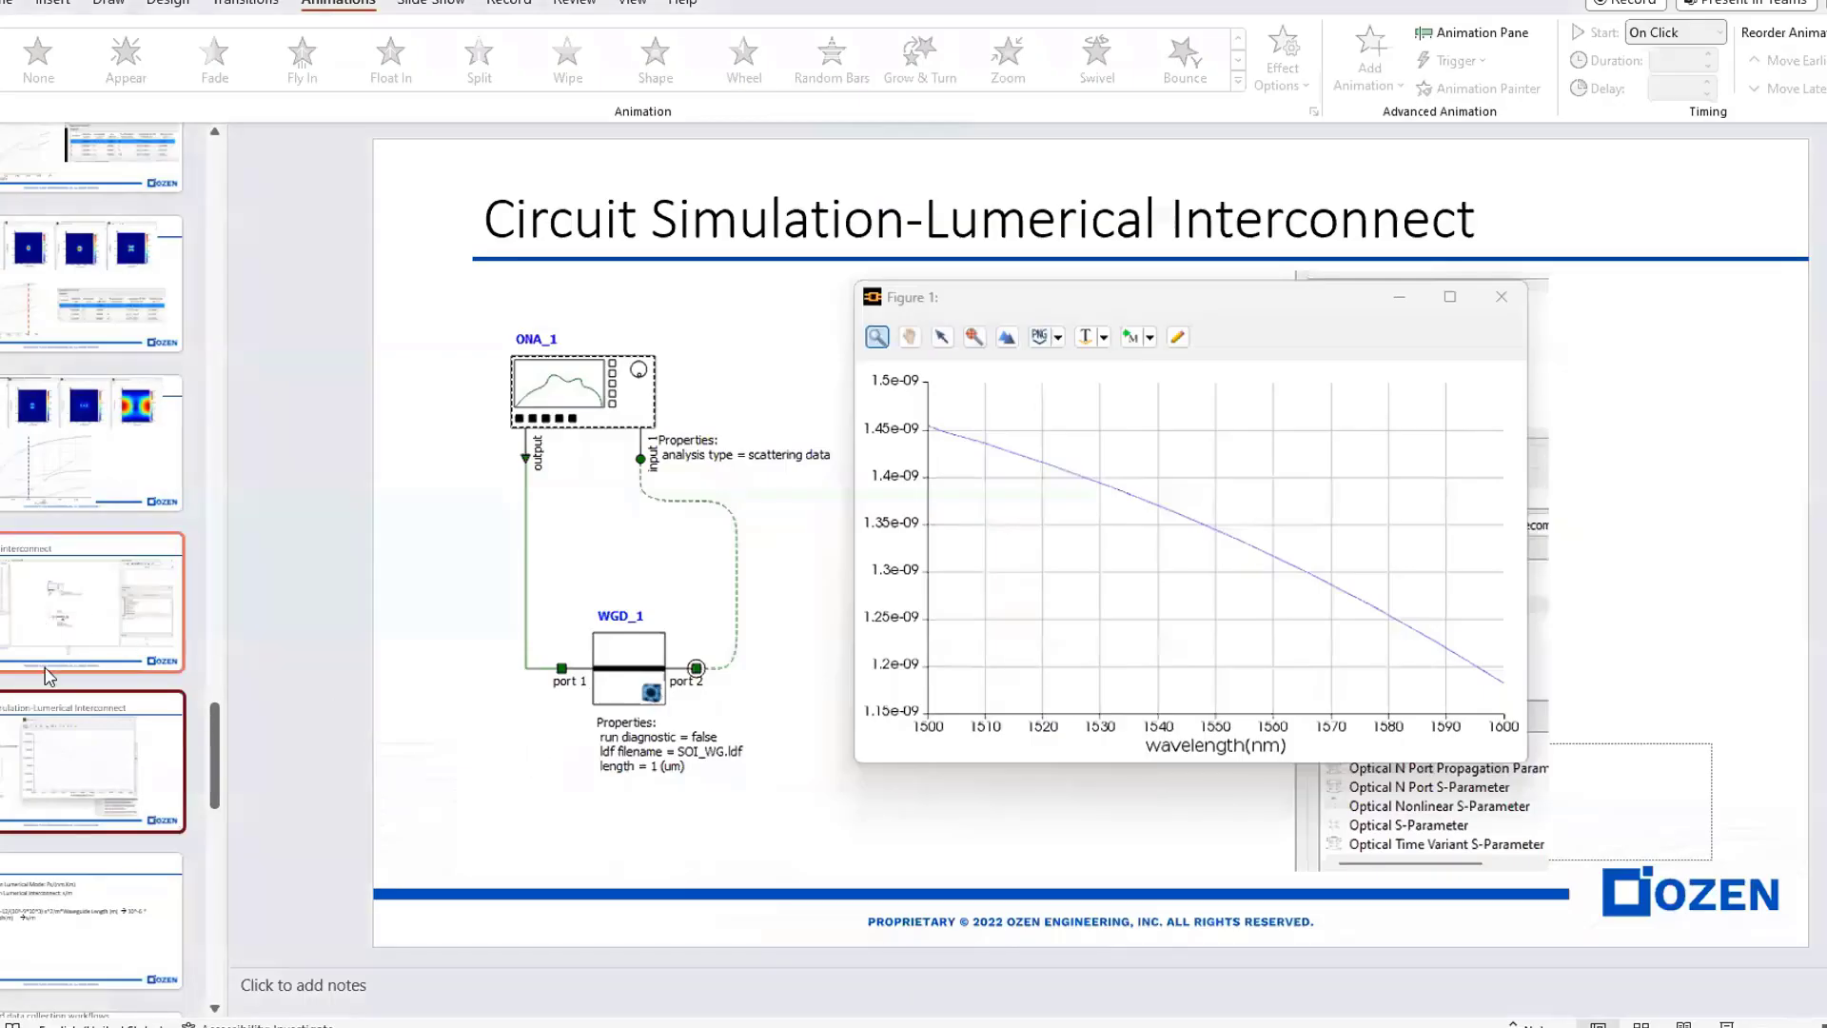
pyautogui.click(50, 922)
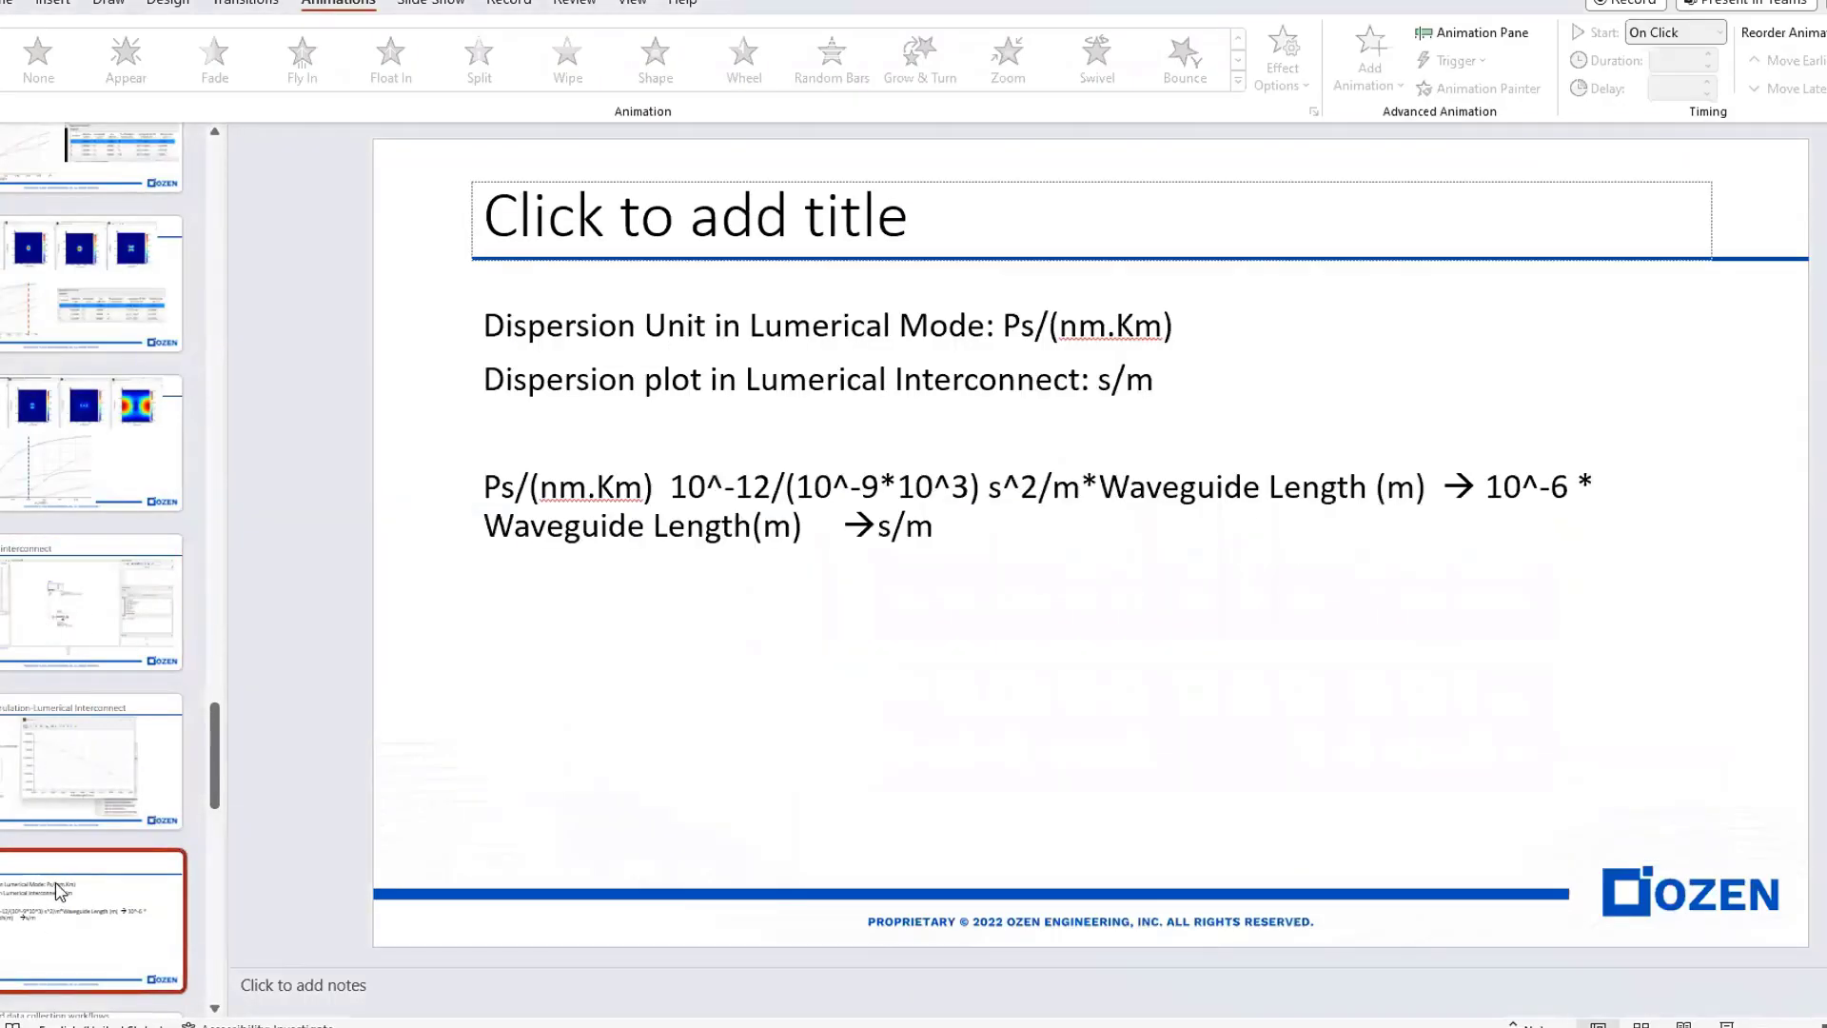
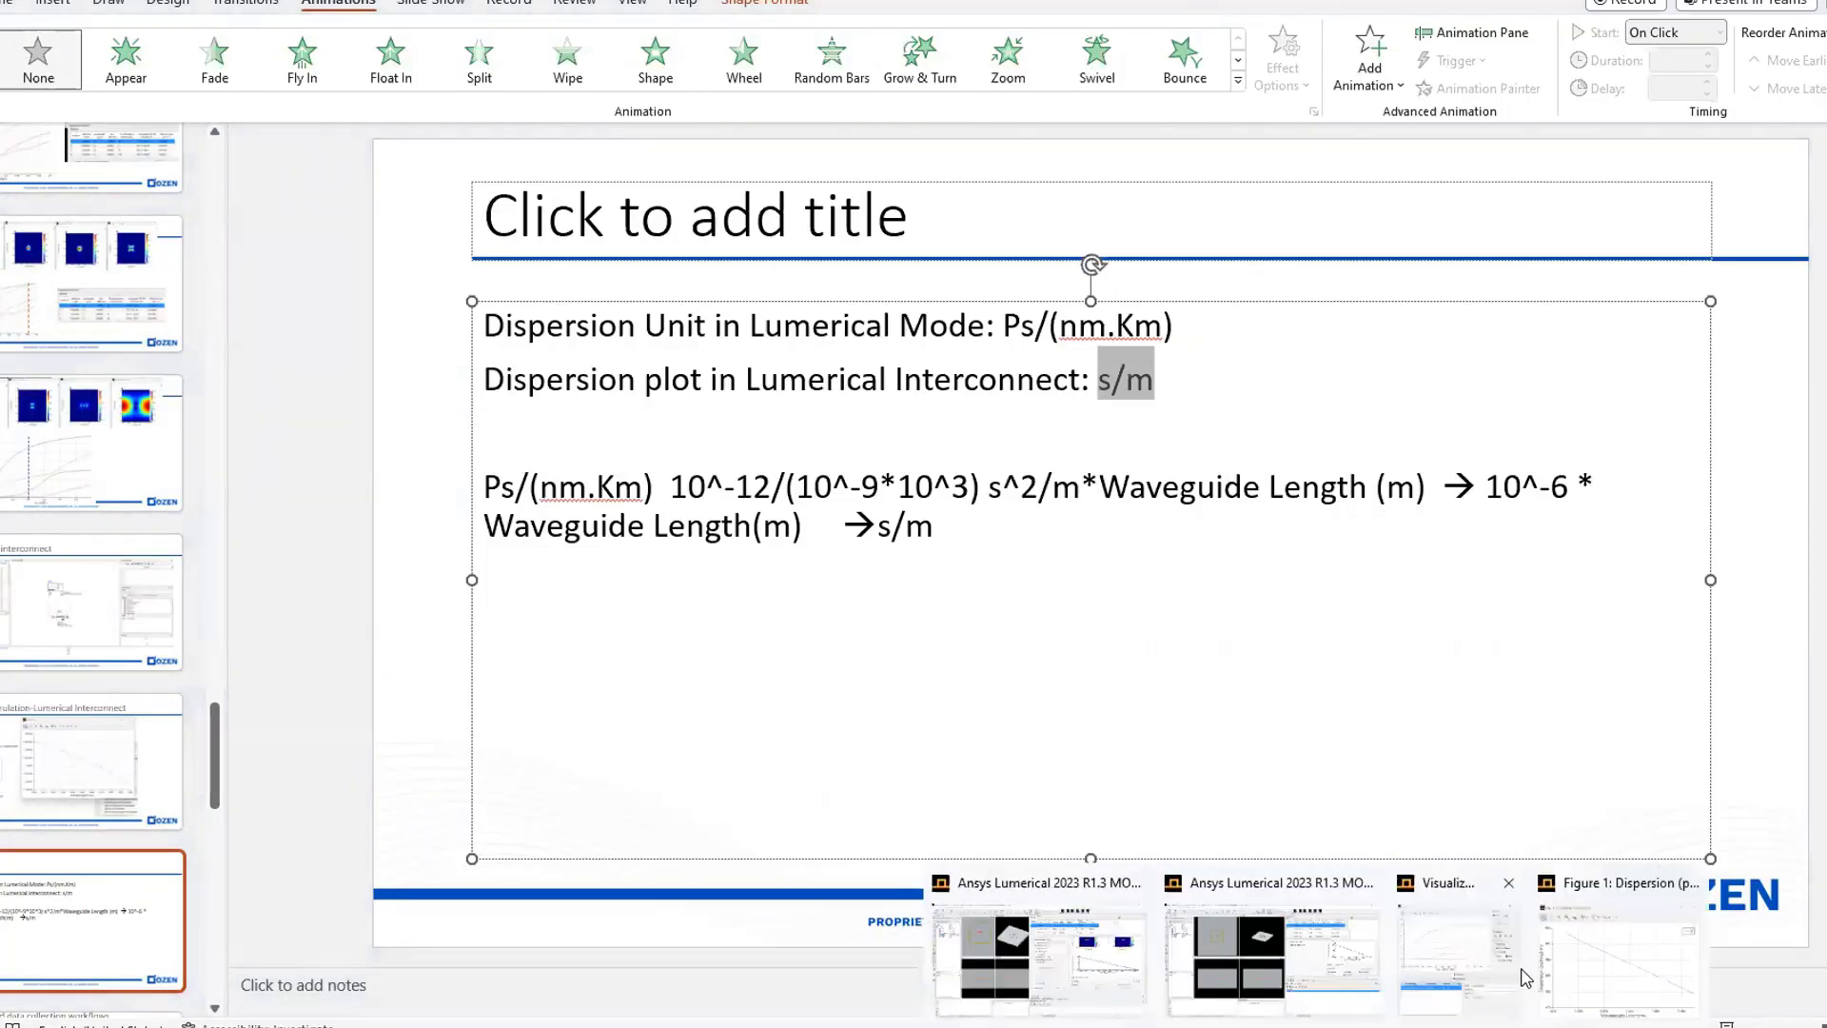
# - Bring up the MODE dispersion figure and the INTERCONNECT dispersion visualizer over the slide to compare their curves and scales
pyautogui.click(1594, 971)
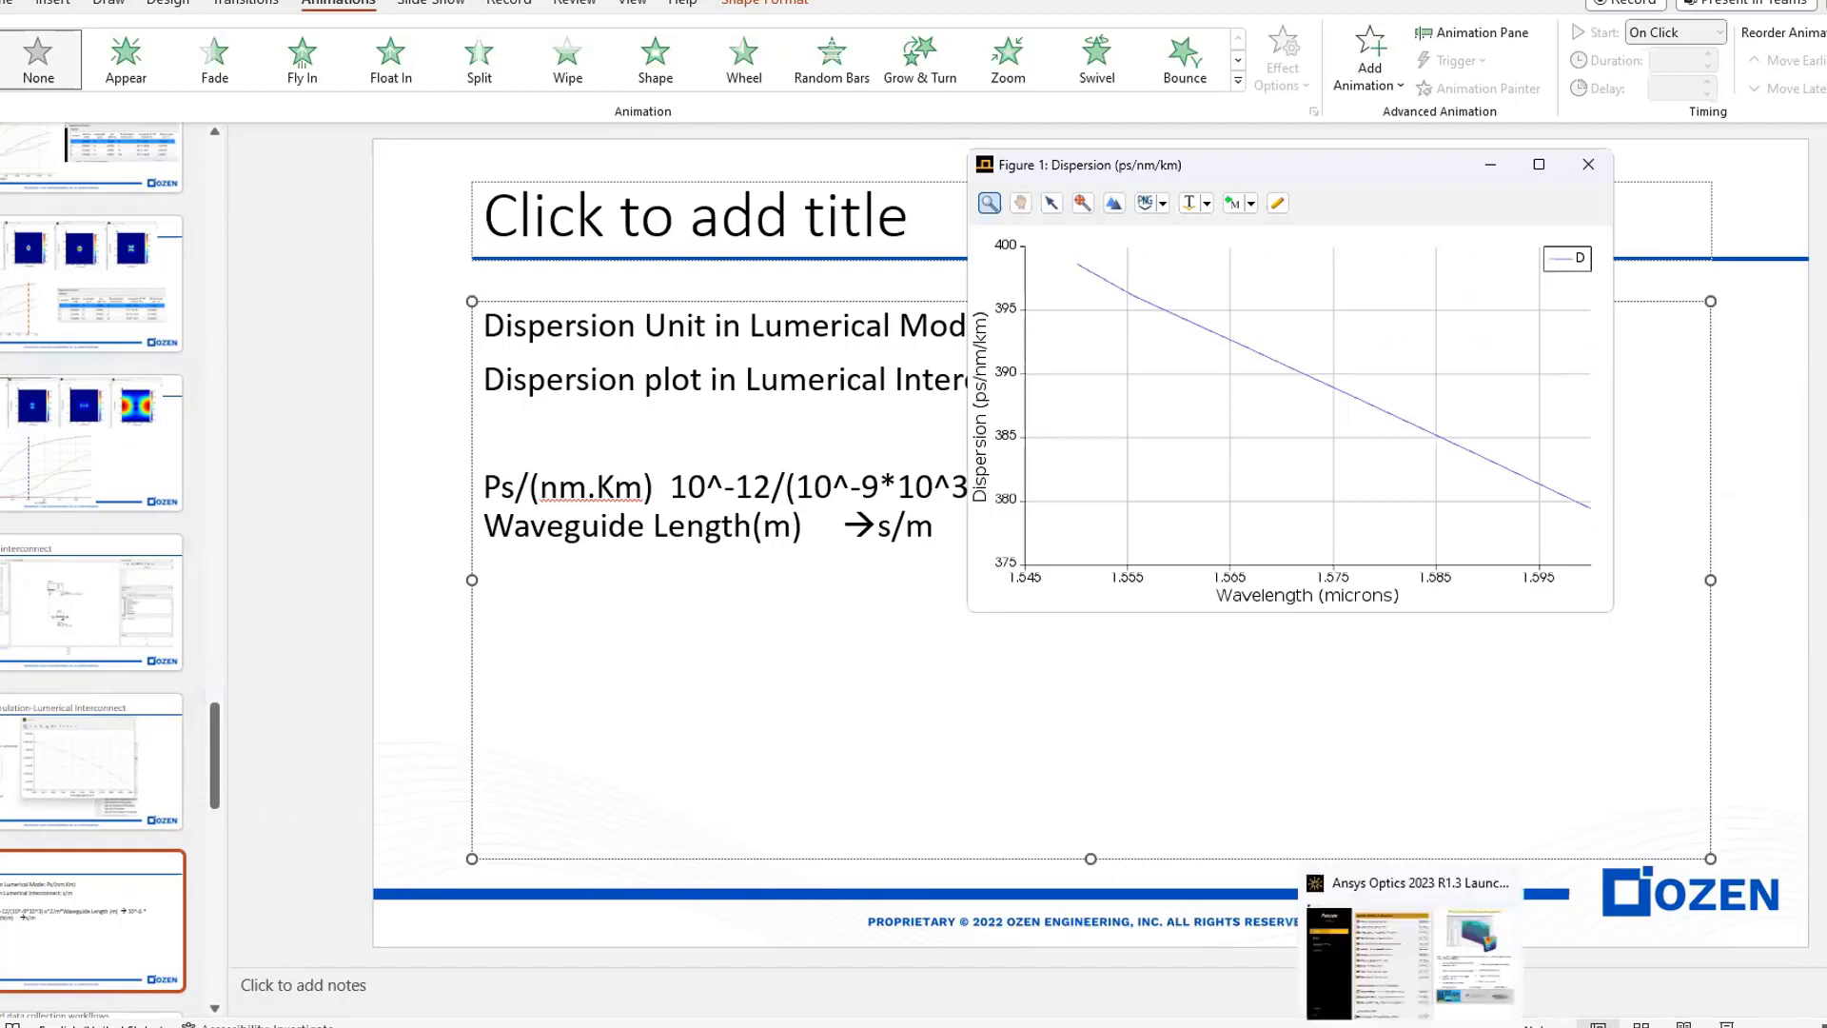
pyautogui.moveTo(1454, 1024)
pyautogui.click(1580, 921)
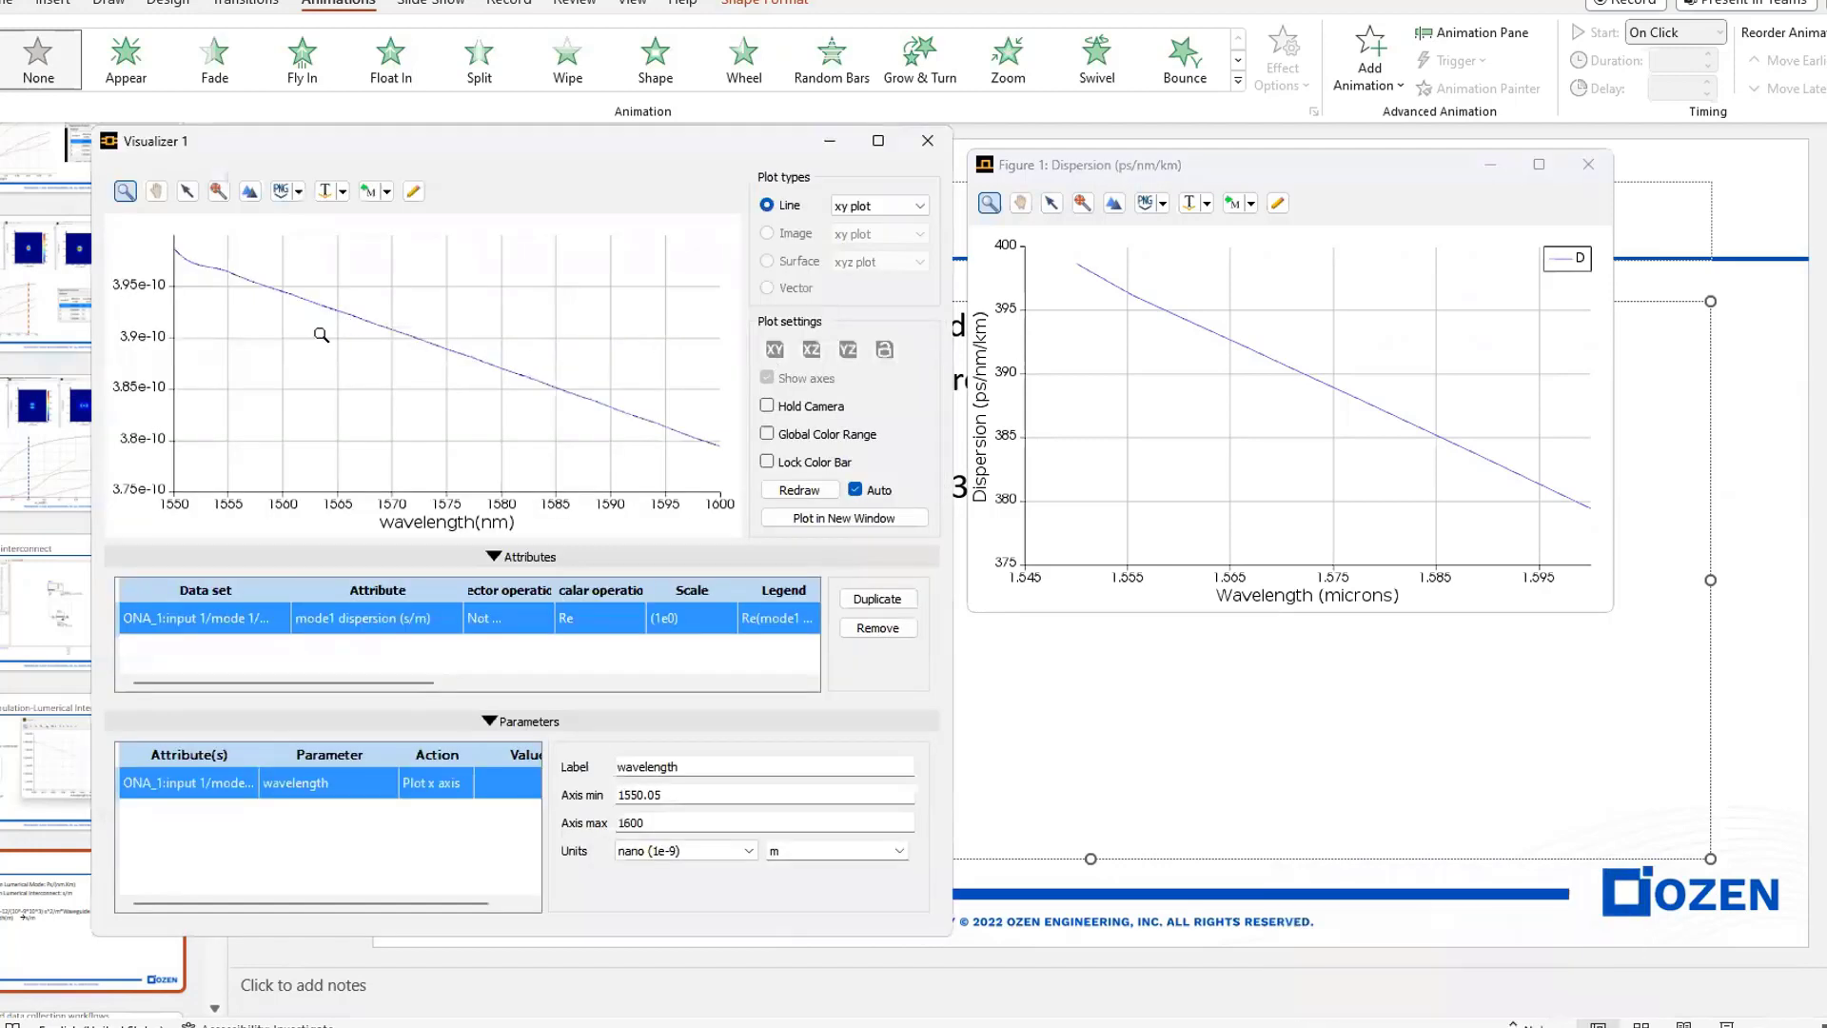
pyautogui.moveTo(278, 295)
# - Switch to the INTERCONNECT circuit, move its dispersion visualizer aside, and plot the analyzer's mode 1 group velocity in a new visualizer
pyautogui.moveTo(1456, 1024)
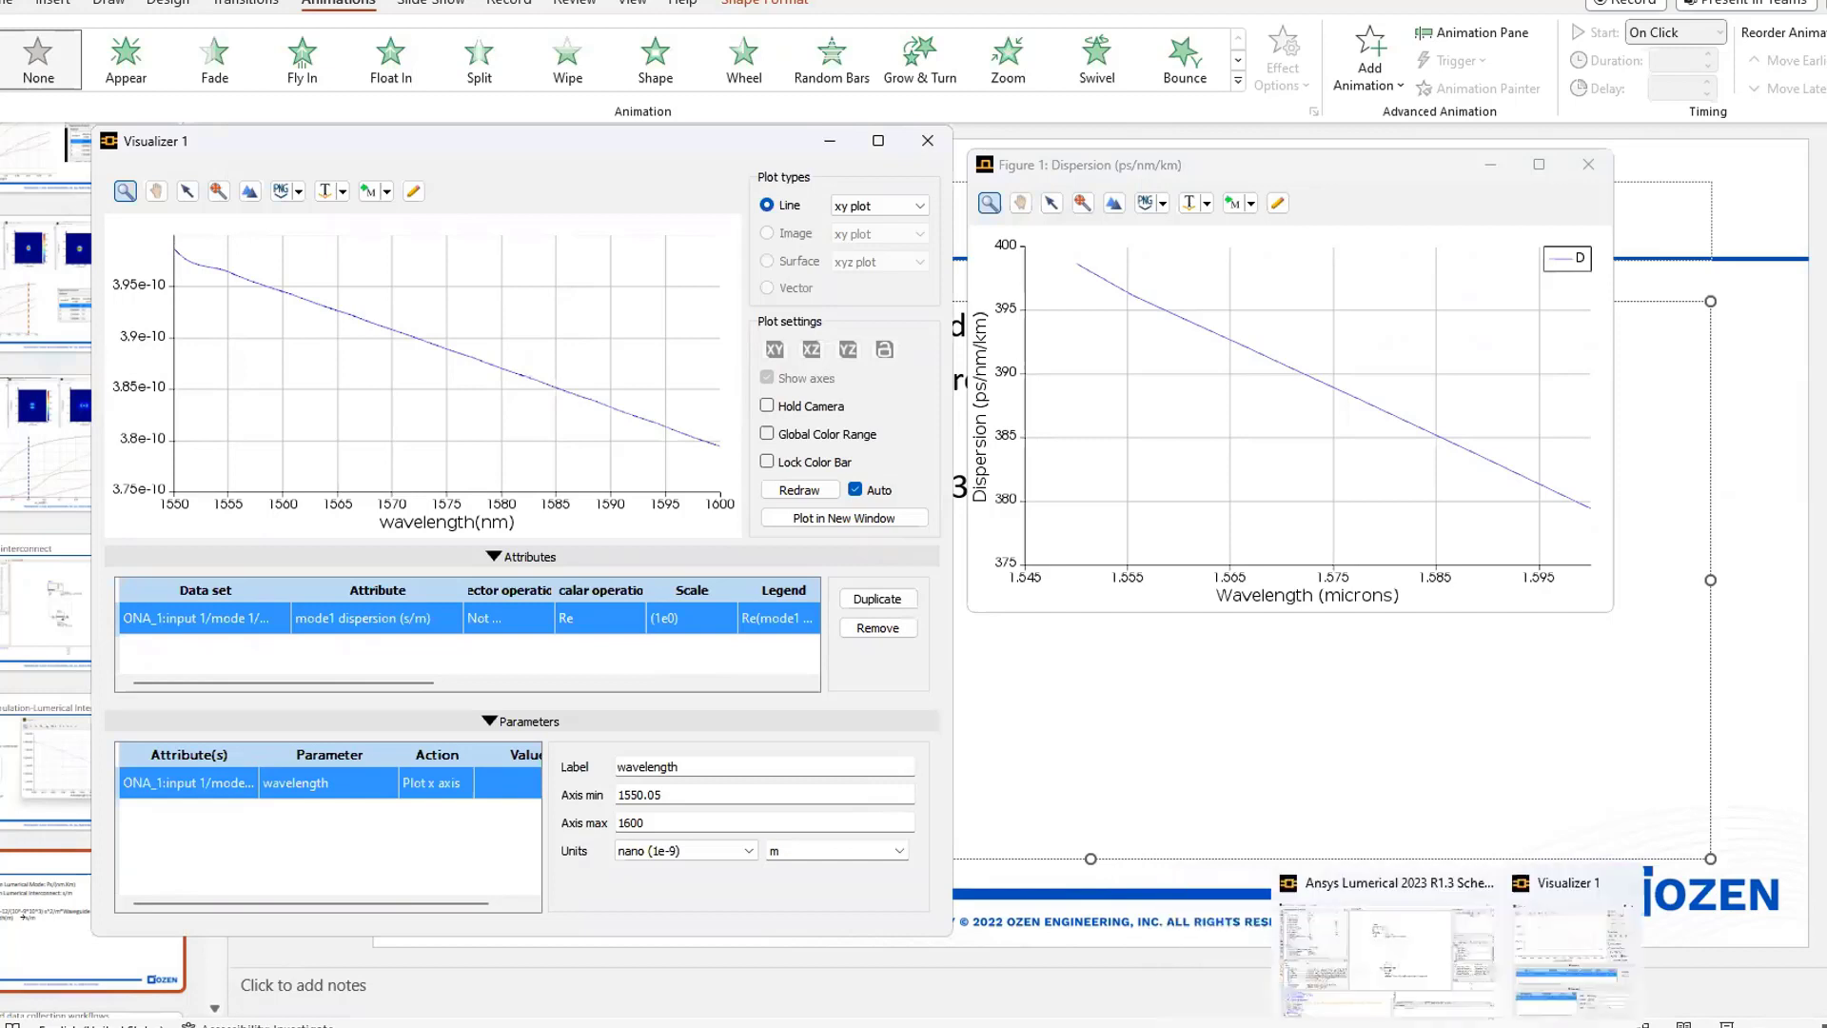
pyautogui.click(1387, 954)
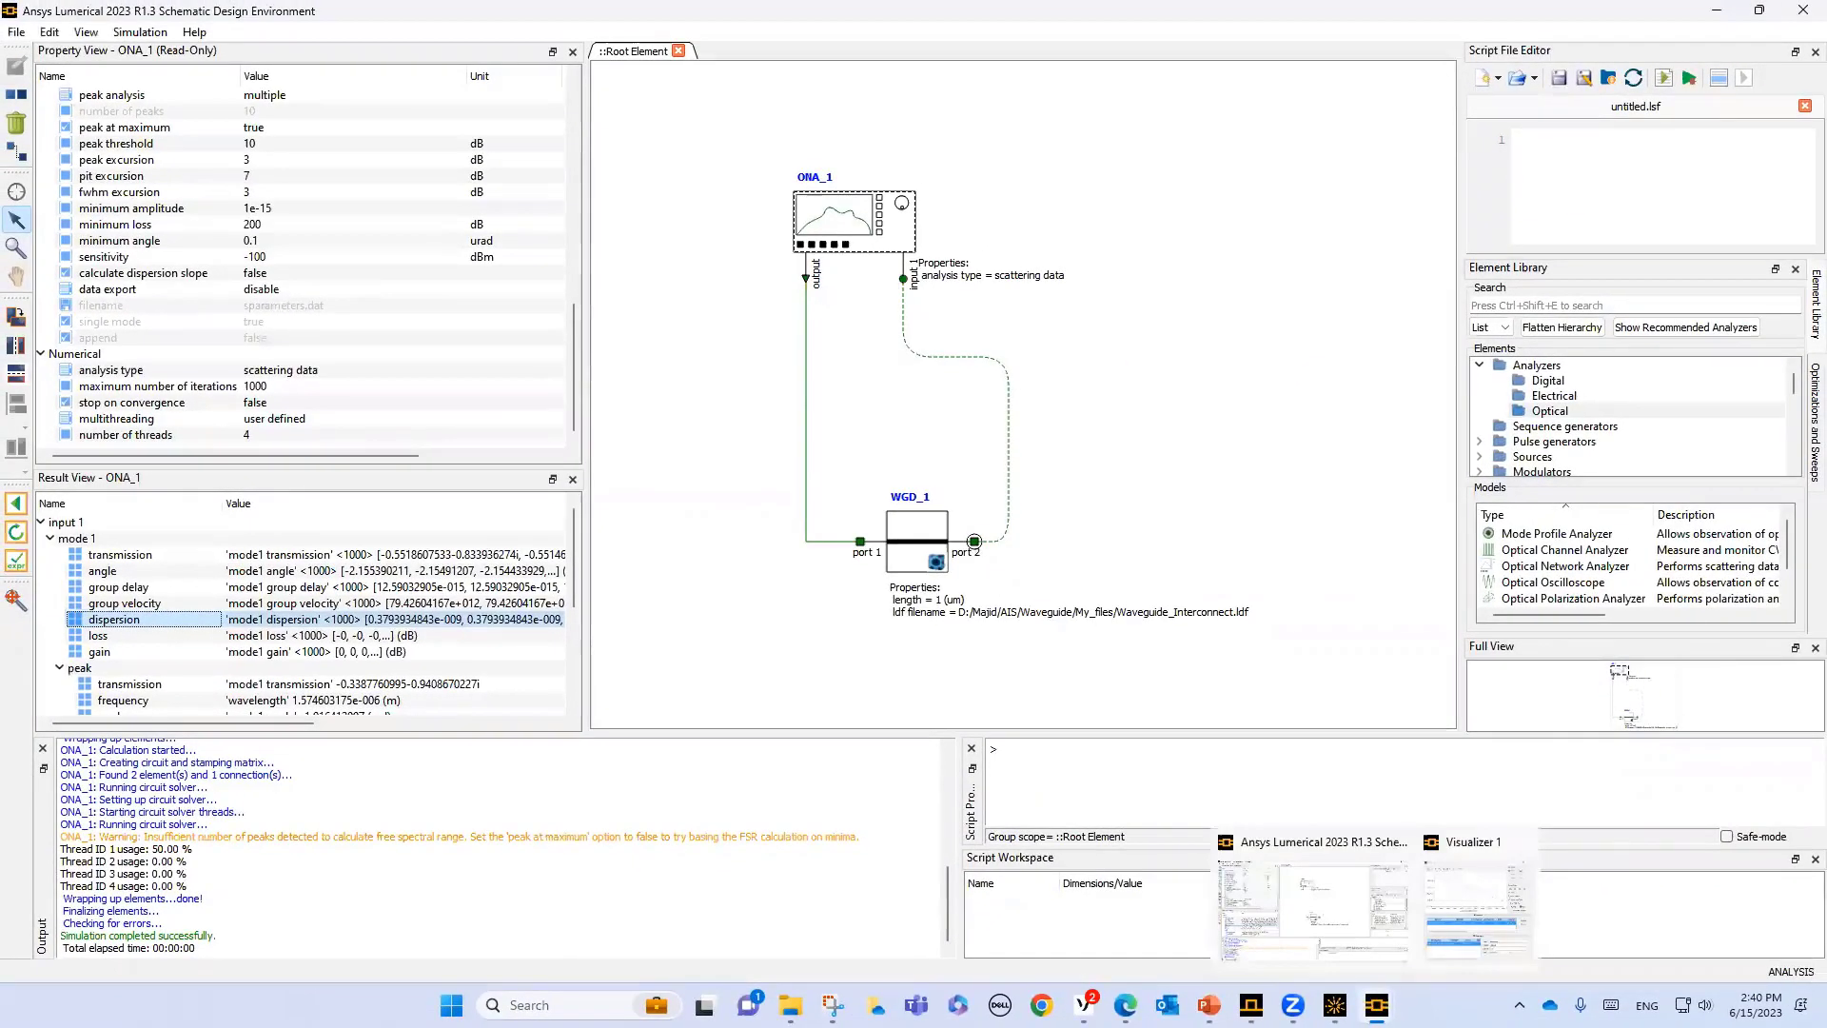
pyautogui.click(1461, 909)
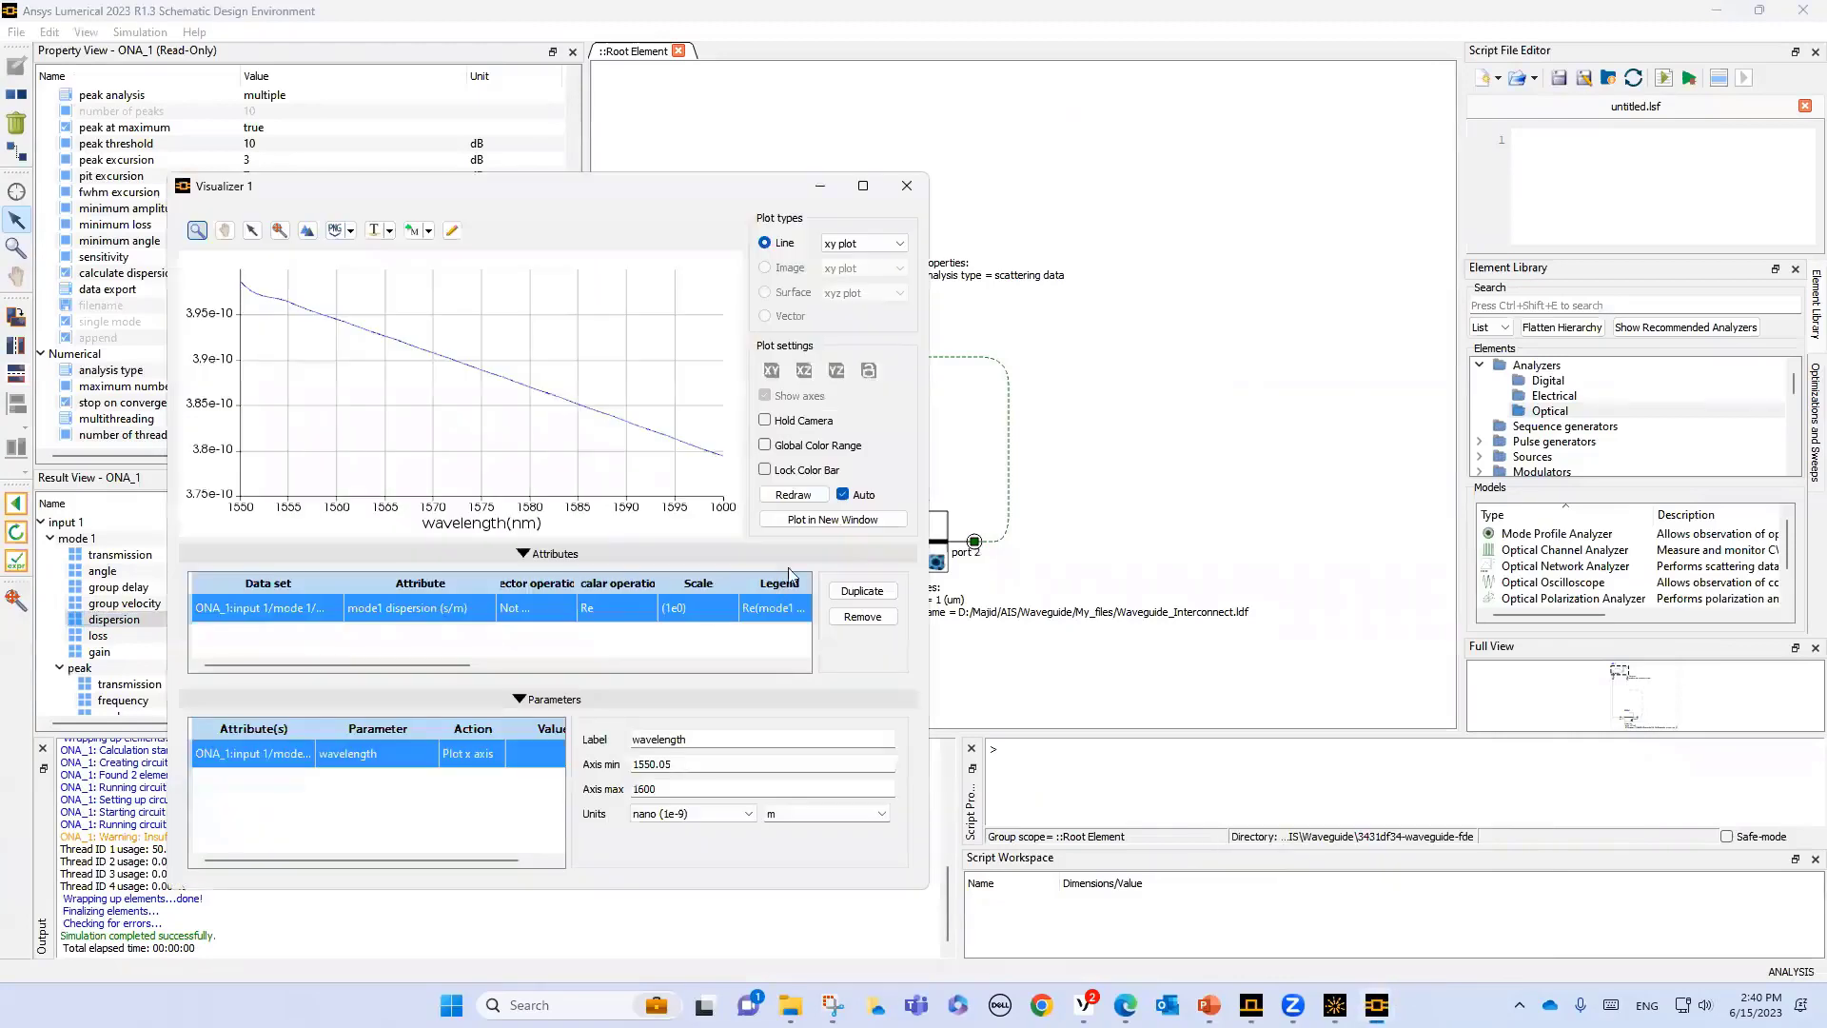
pyautogui.moveTo(436, 190); pyautogui.dragTo(1065, 142)
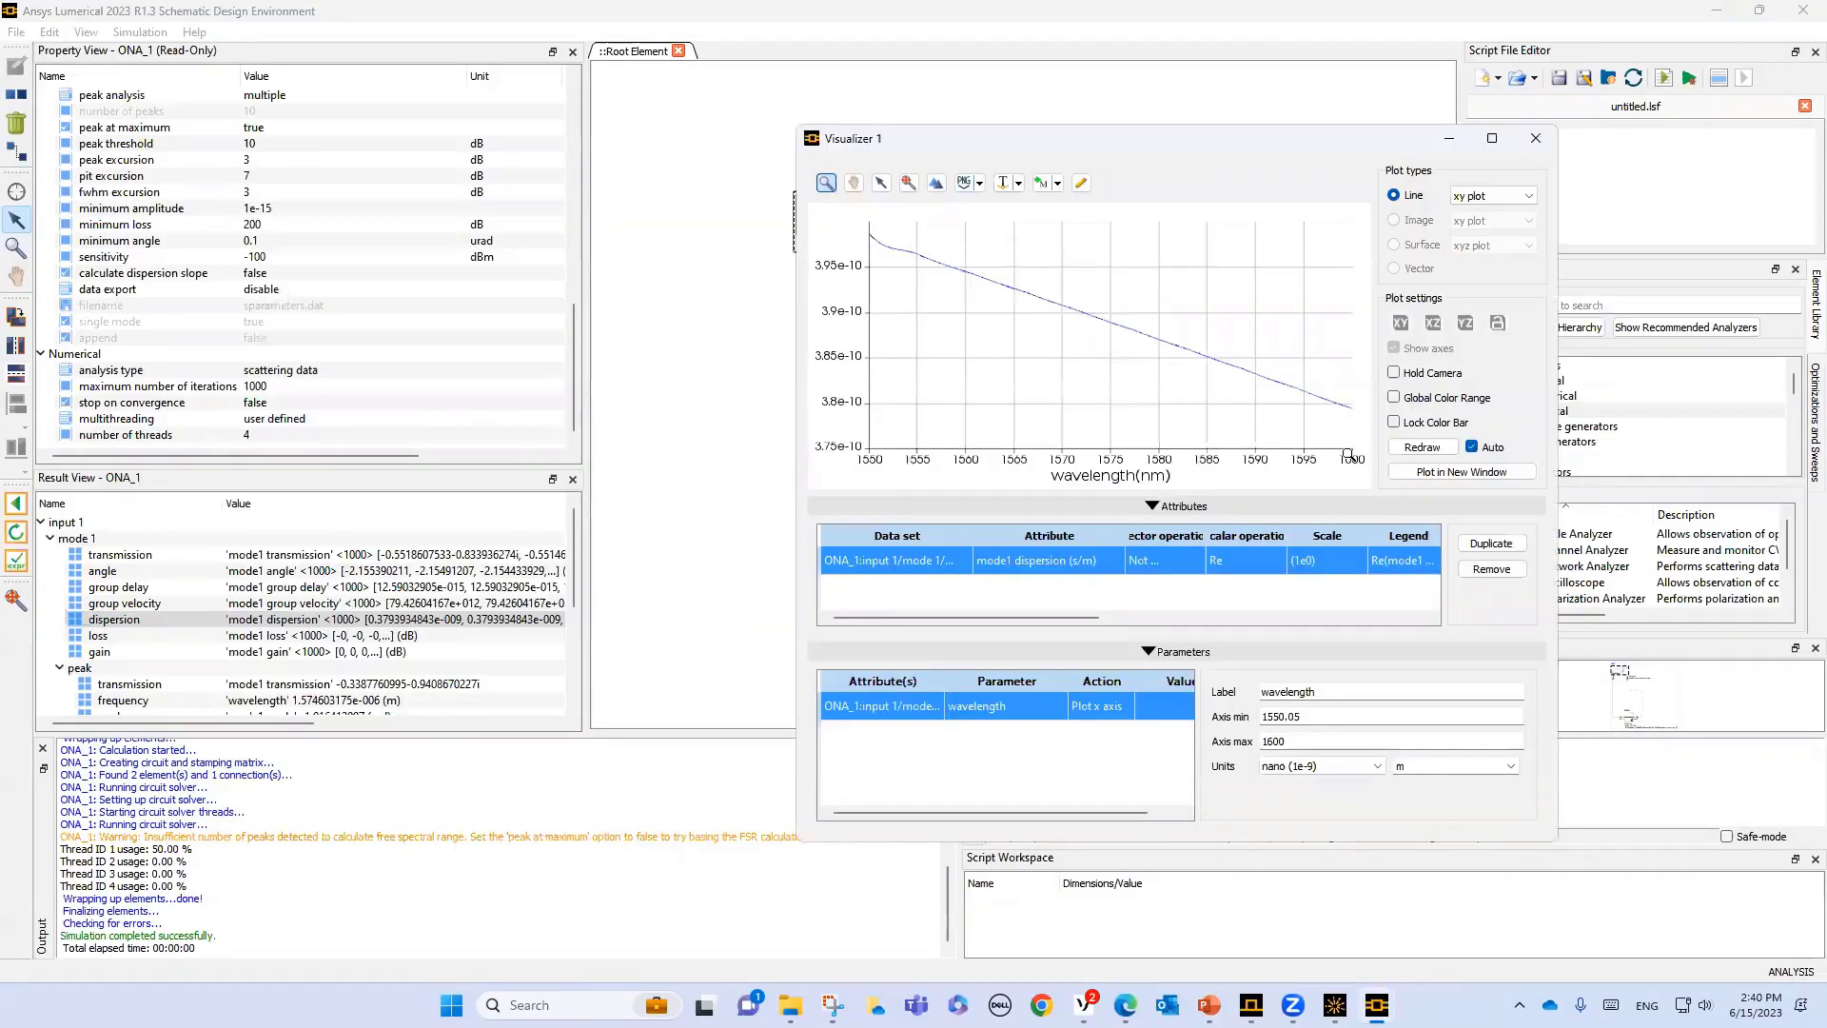
pyautogui.rightClick(118, 605)
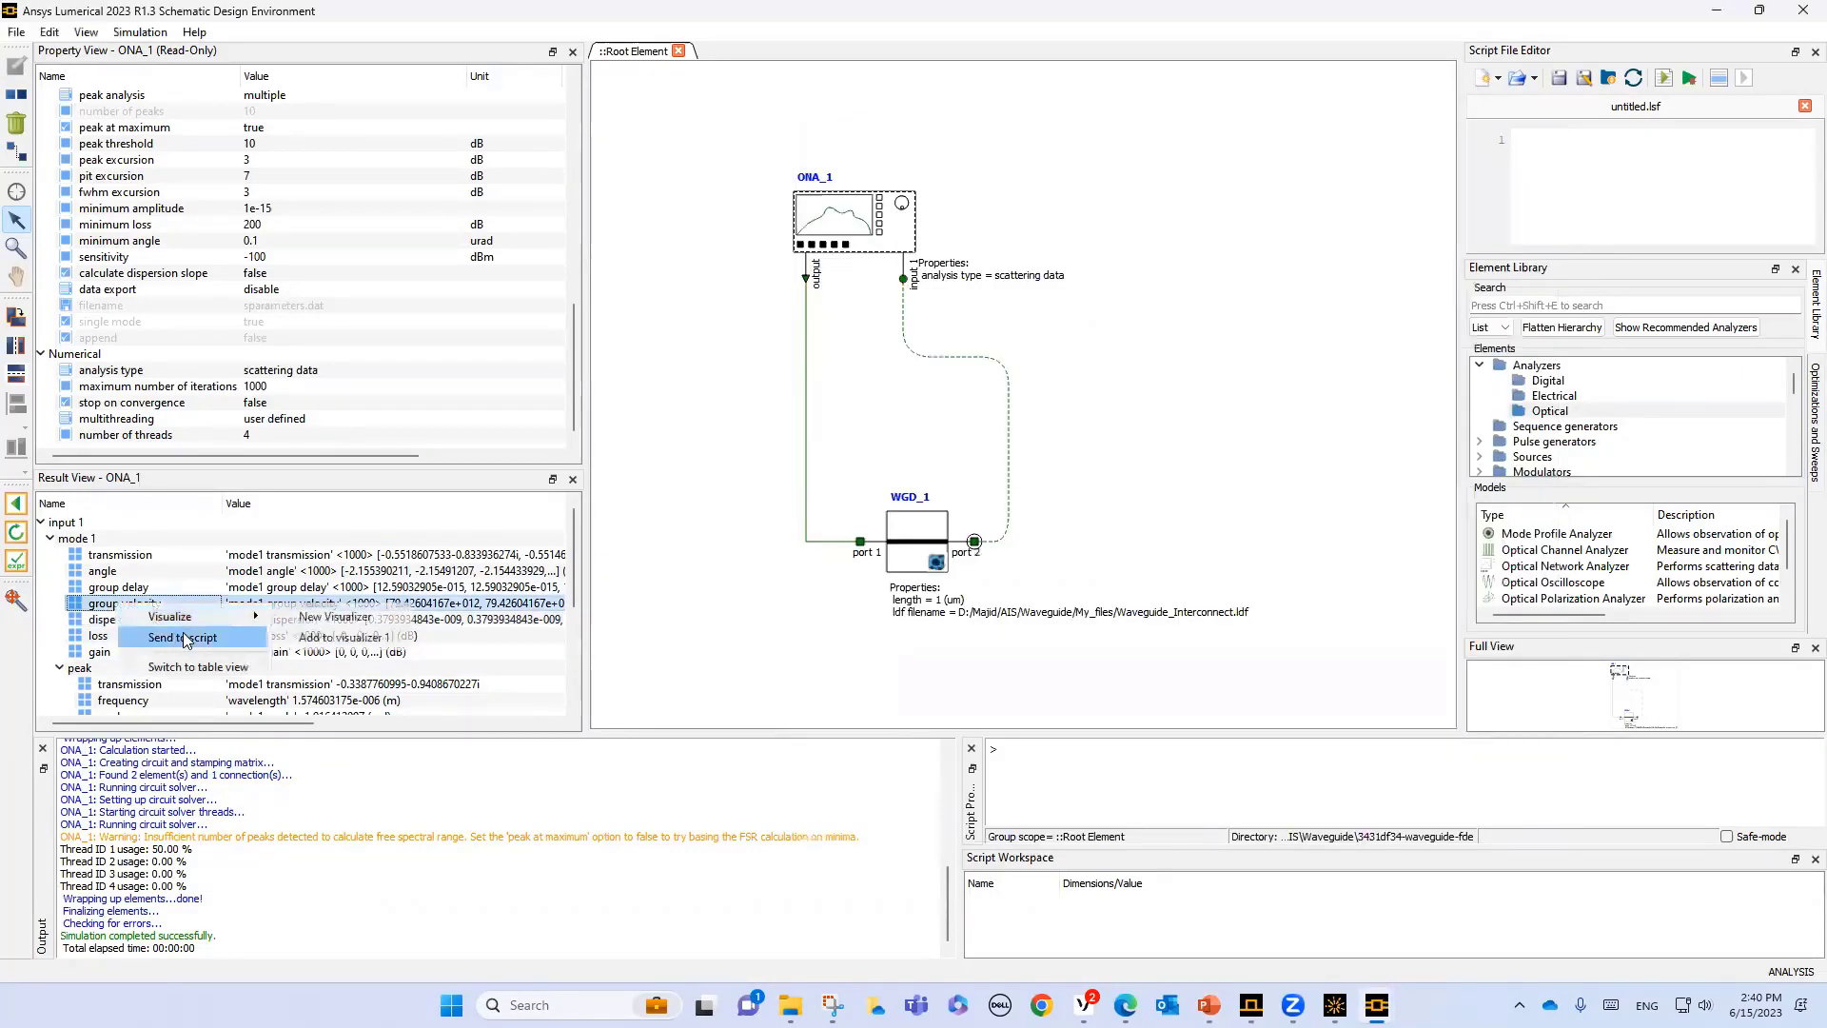
pyautogui.click(335, 619)
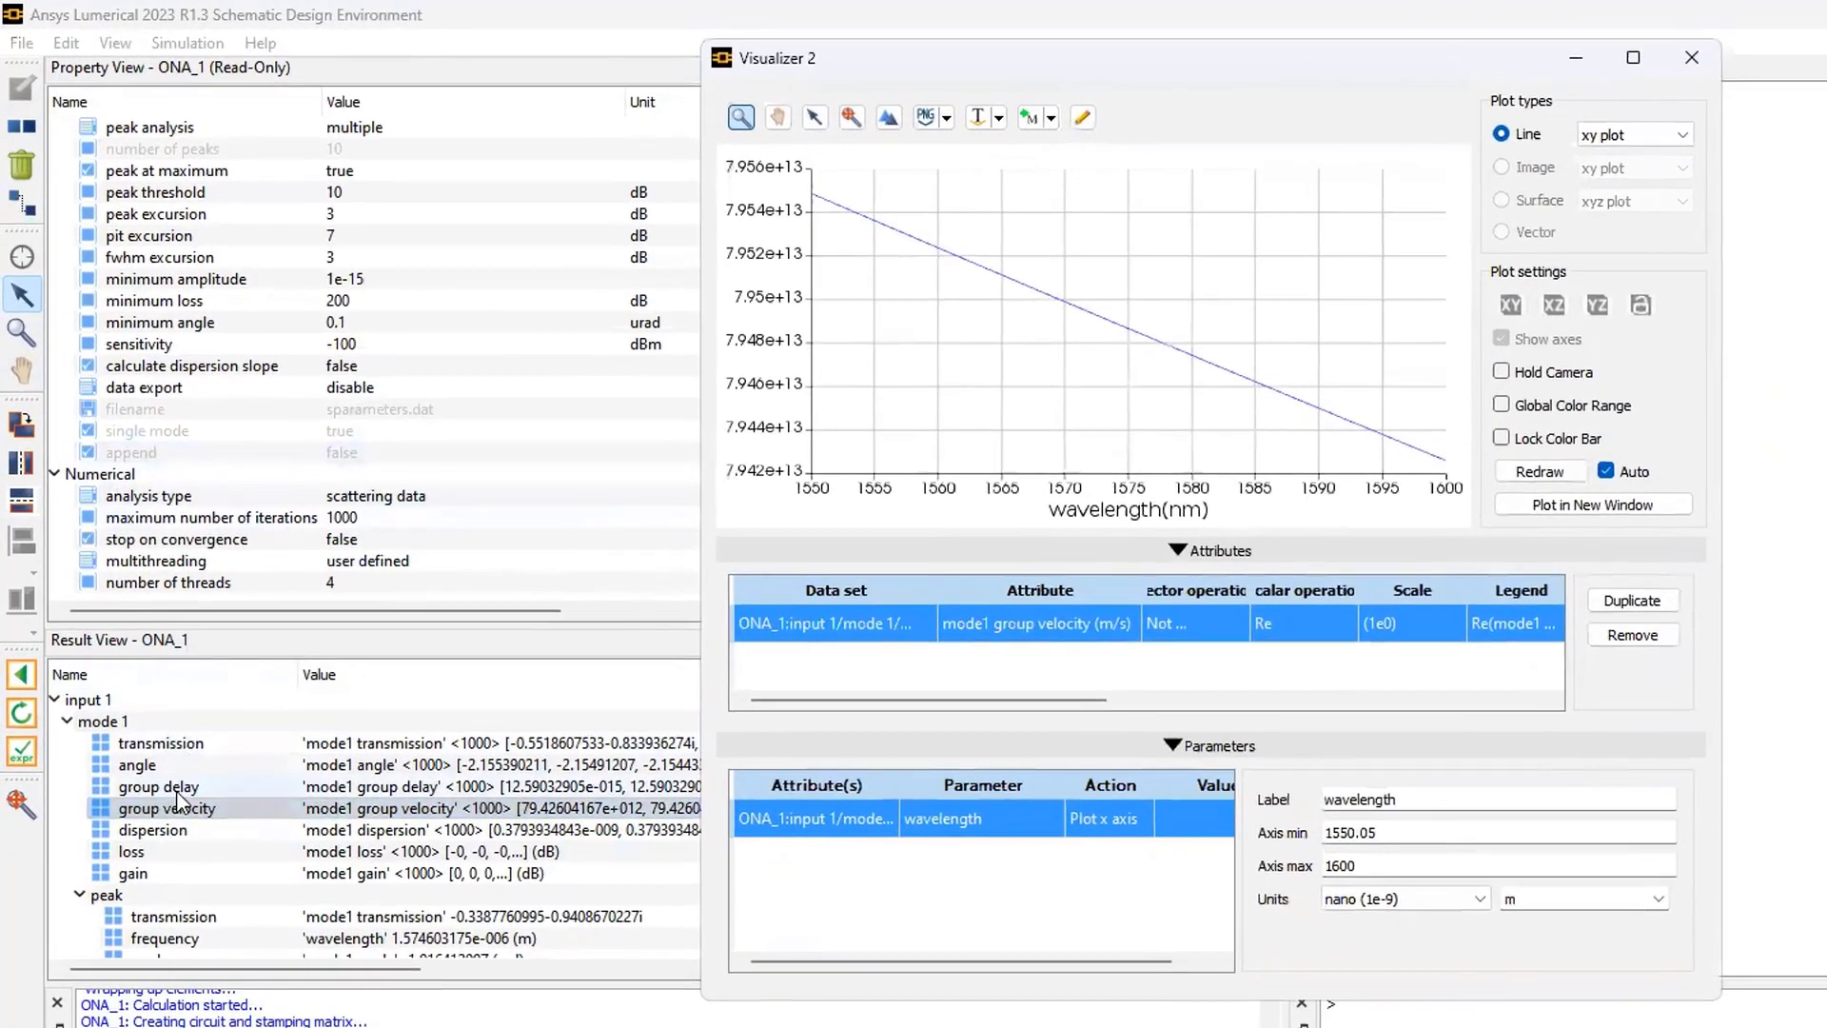
# - Plot the analyzer's mode 1 group delay in a new visualizer, inspect it, and close it
pyautogui.rightClick(138, 594)
pyautogui.moveTo(233, 814)
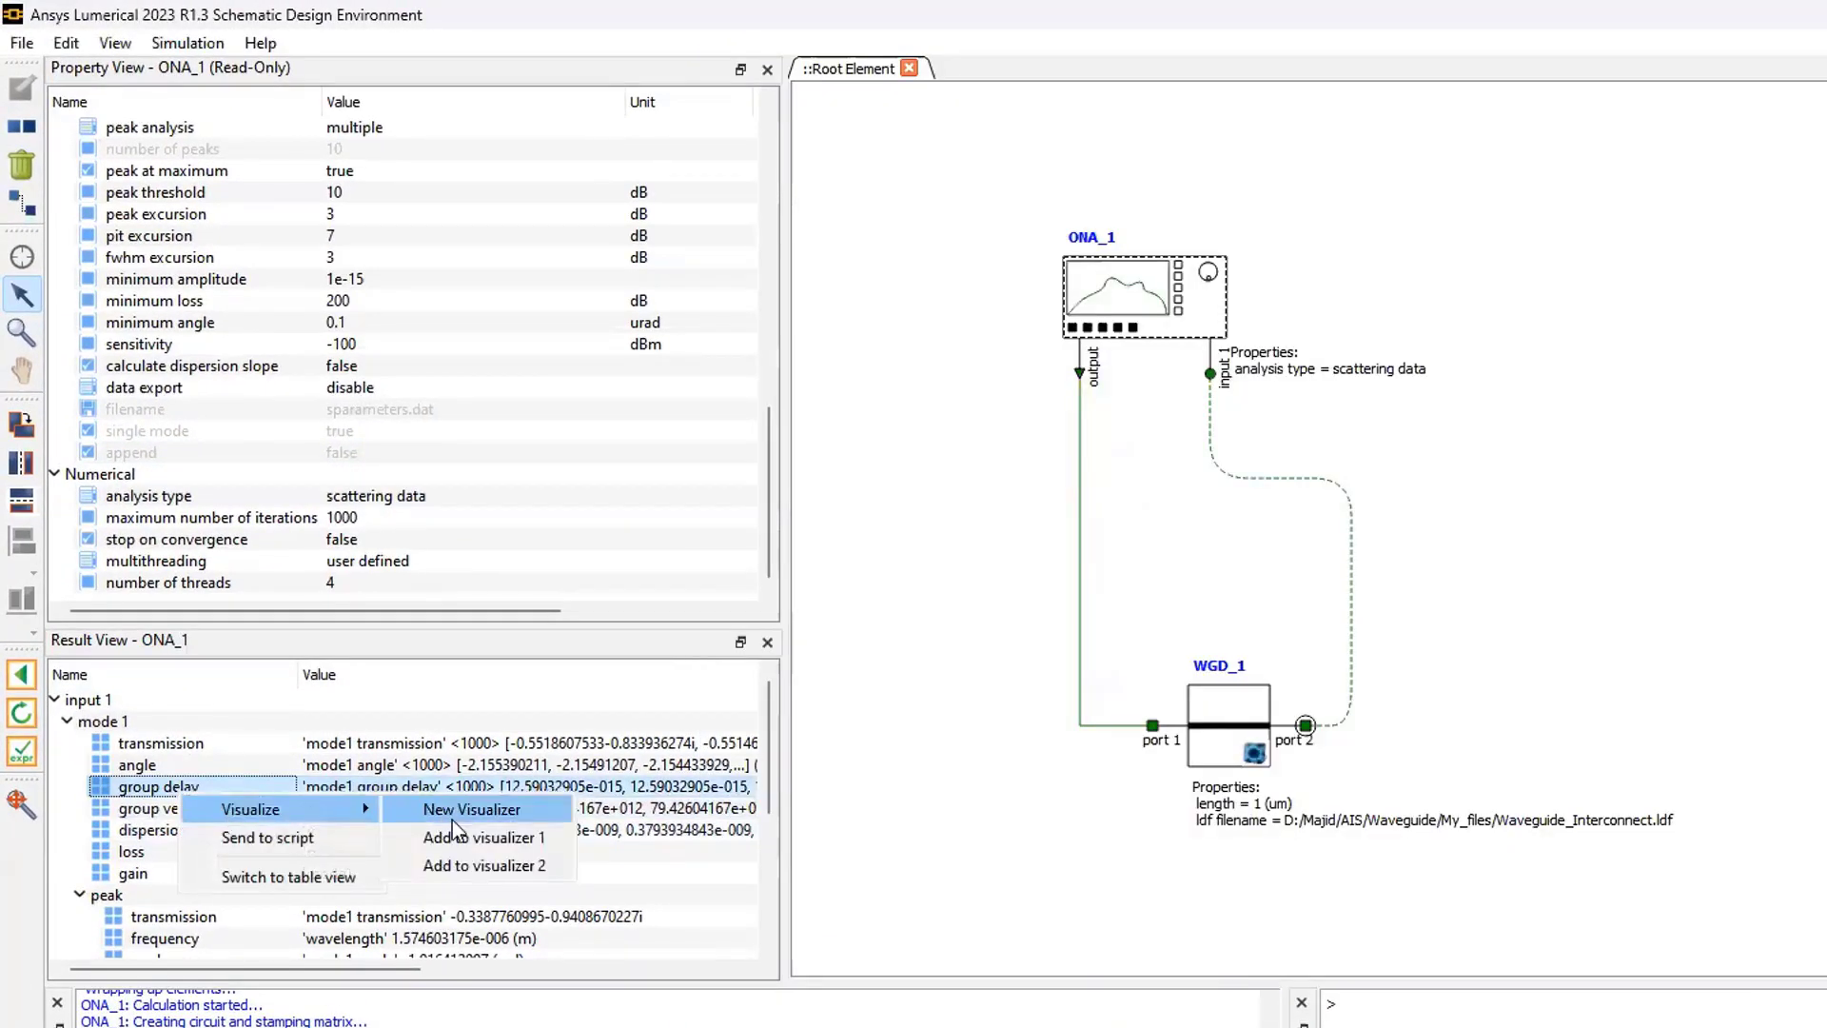
pyautogui.click(453, 819)
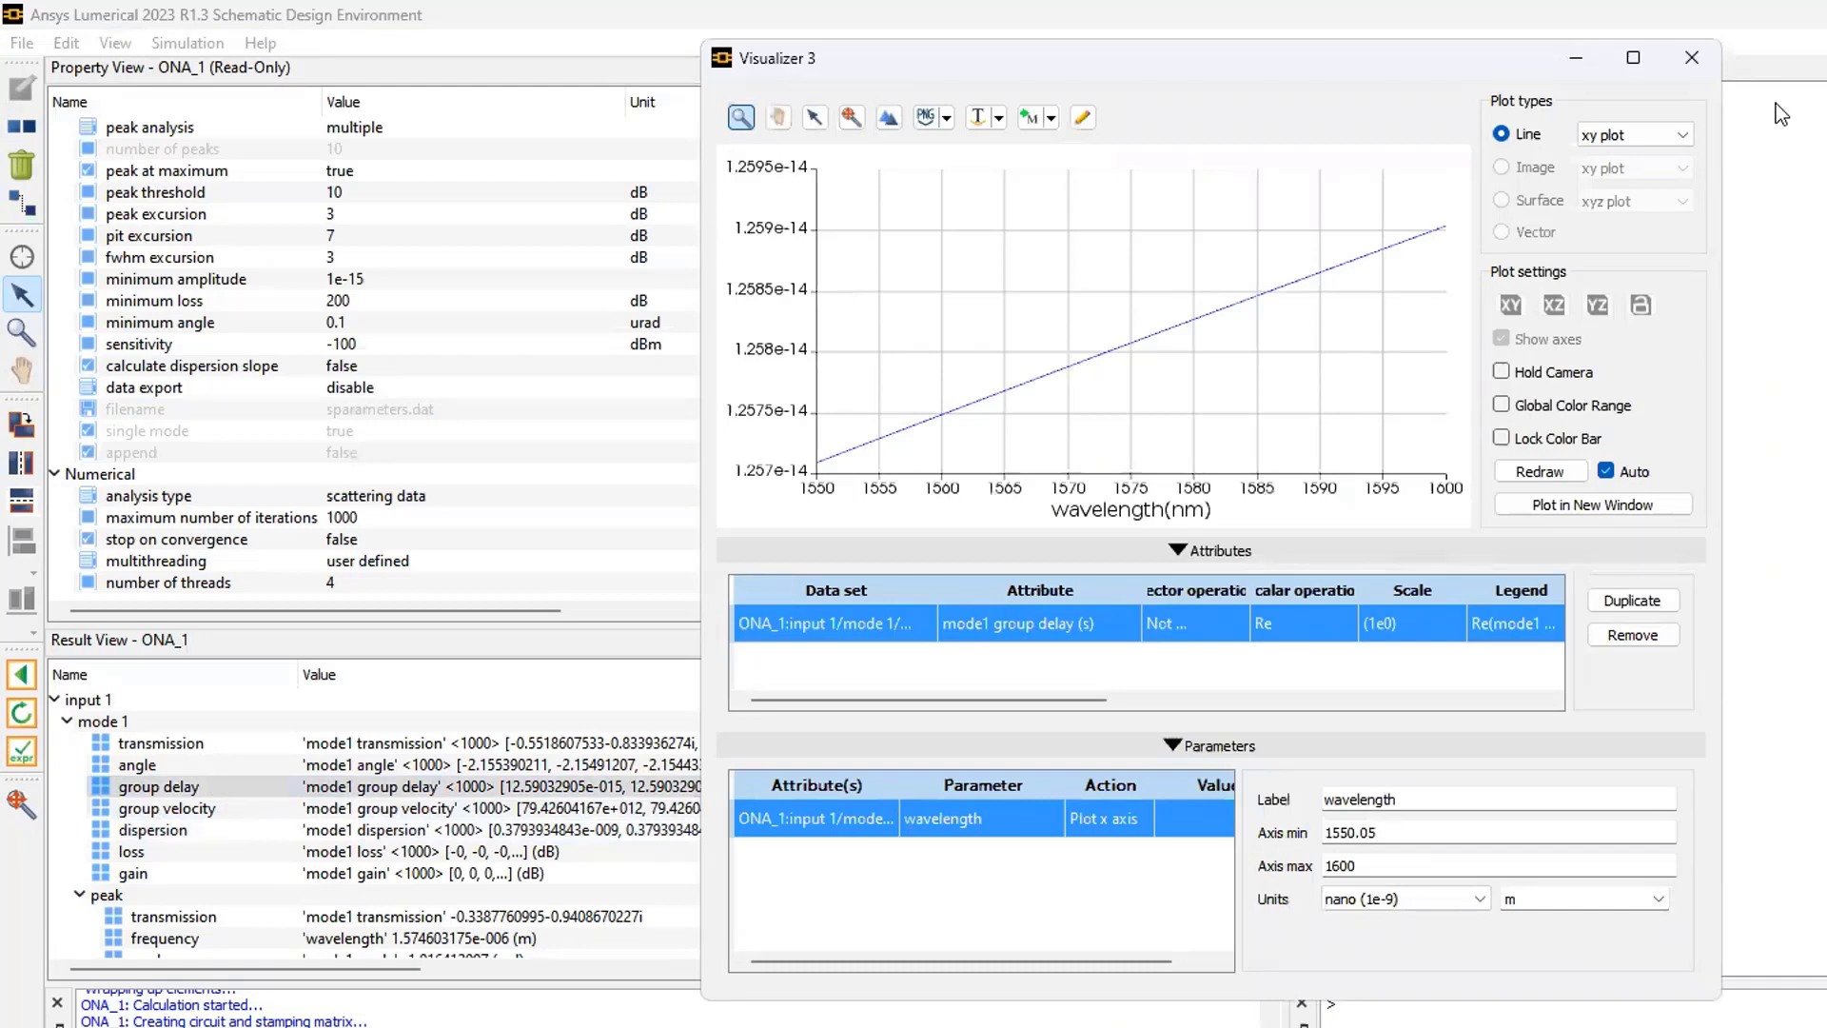
pyautogui.moveTo(795, 59); pyautogui.dragTo(716, 272)
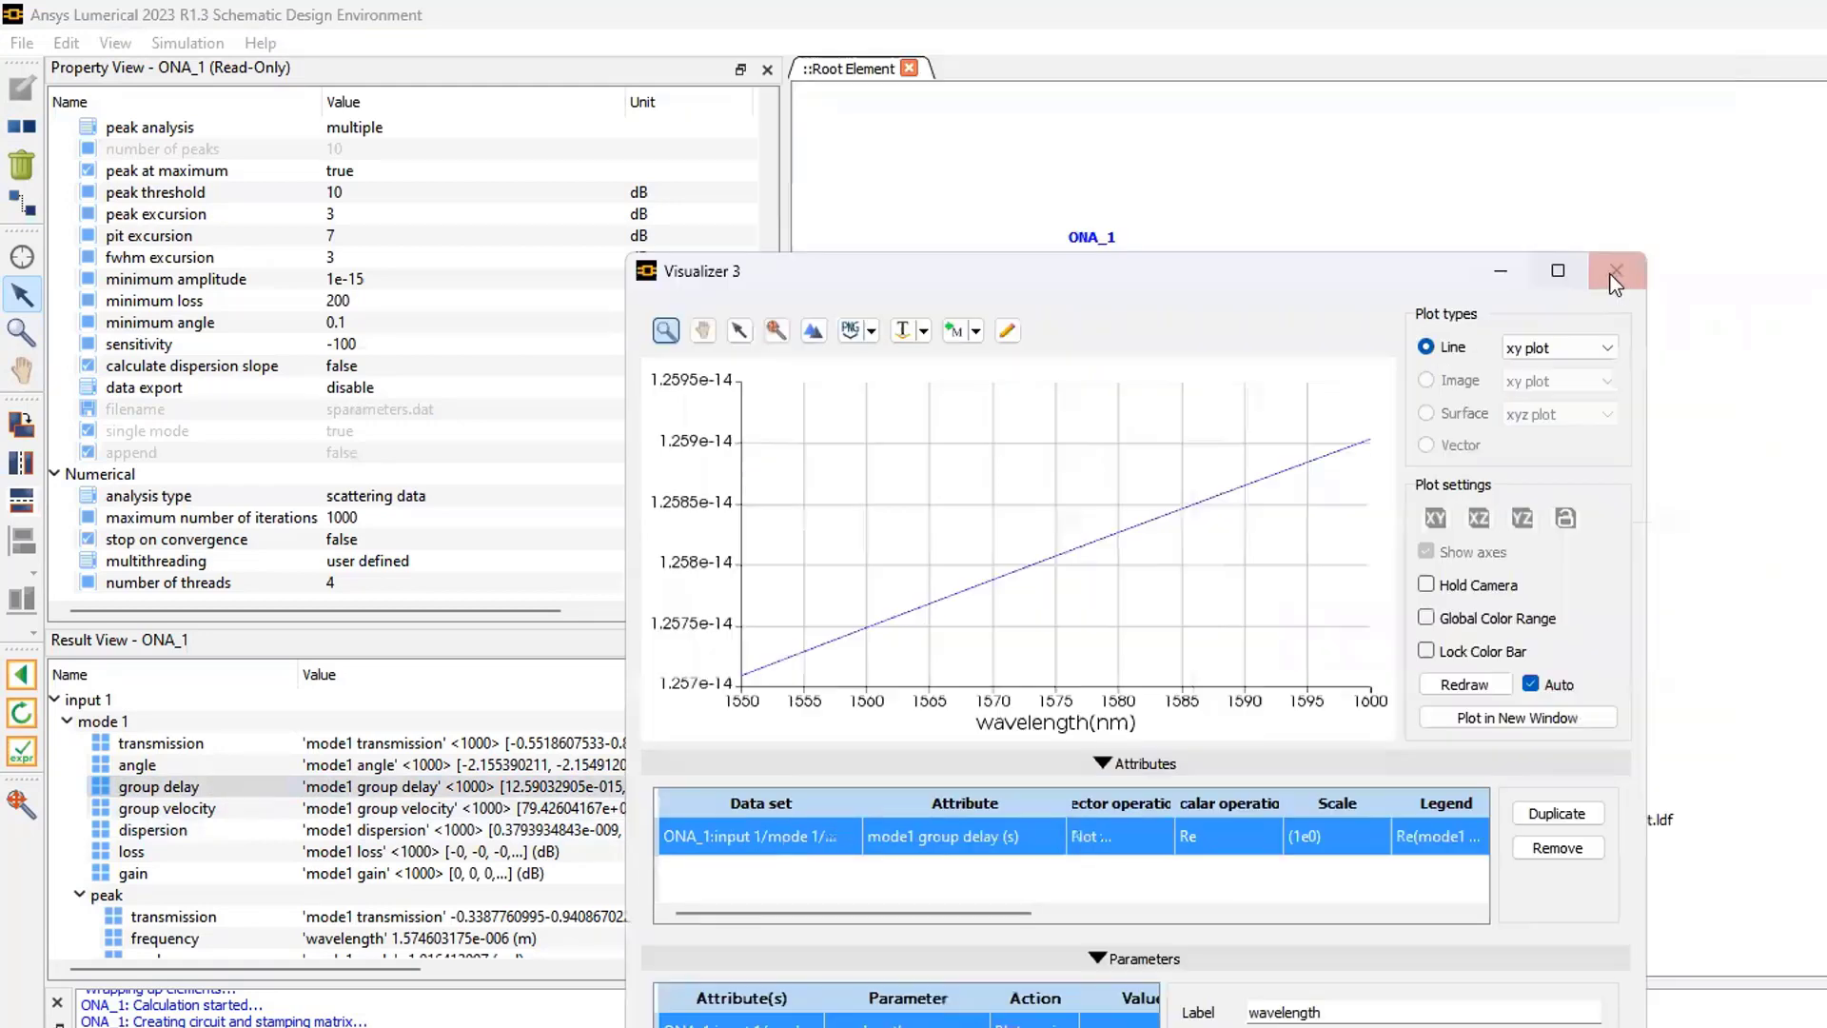
pyautogui.click(1613, 274)
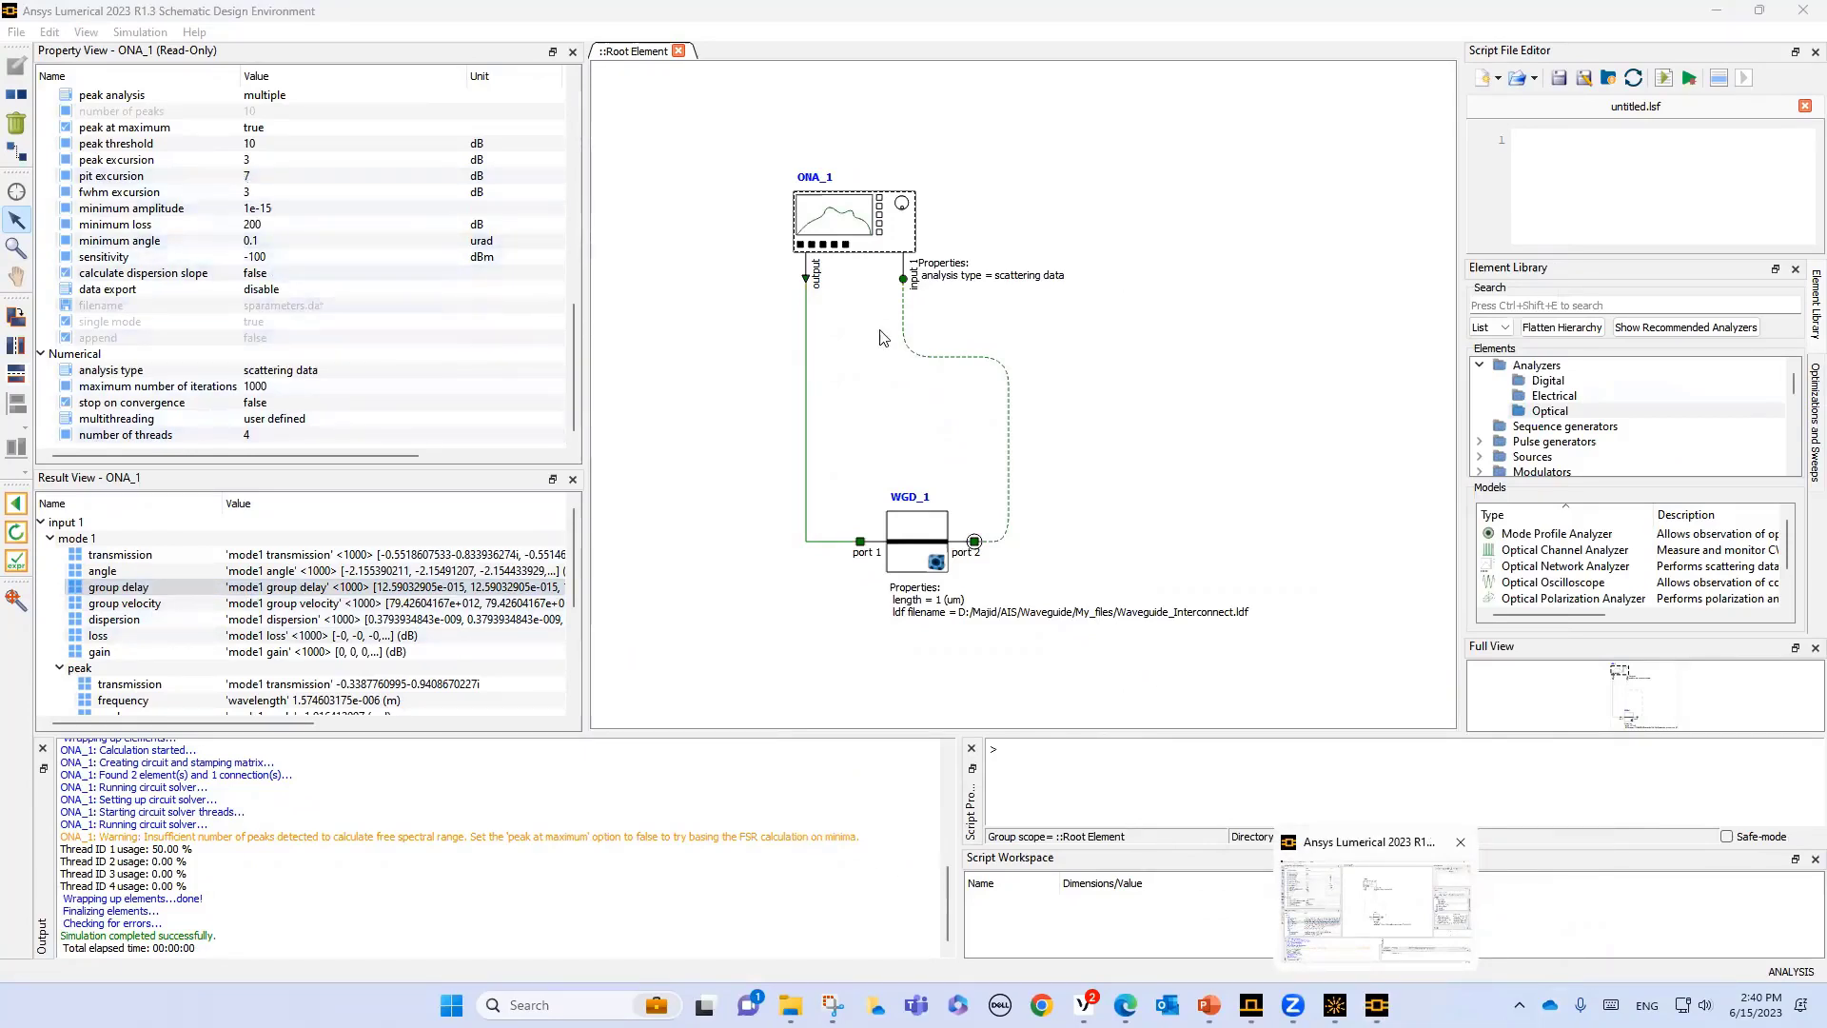
# - Return the circuit to design mode, set the WGD_1 waveguide length to 50 um, and rerun the simulation
pyautogui.click(917, 526)
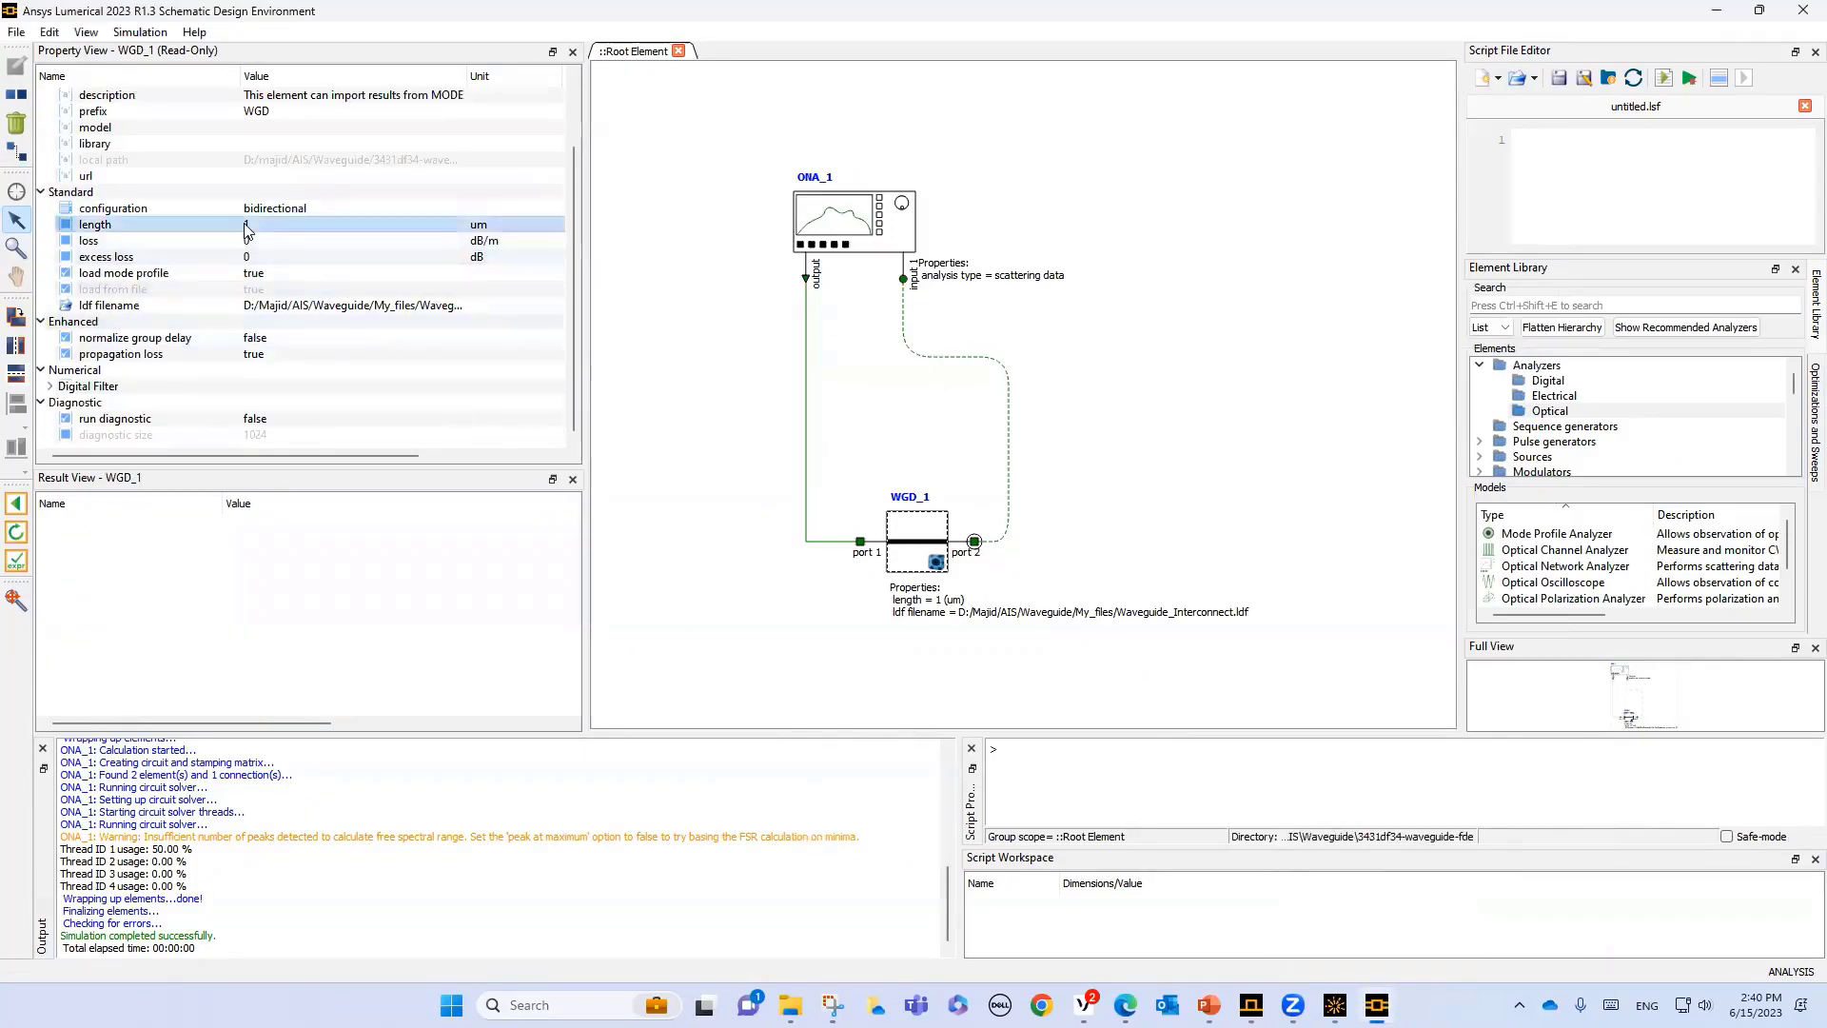
pyautogui.click(16, 503)
pyautogui.doubleClick(253, 225)
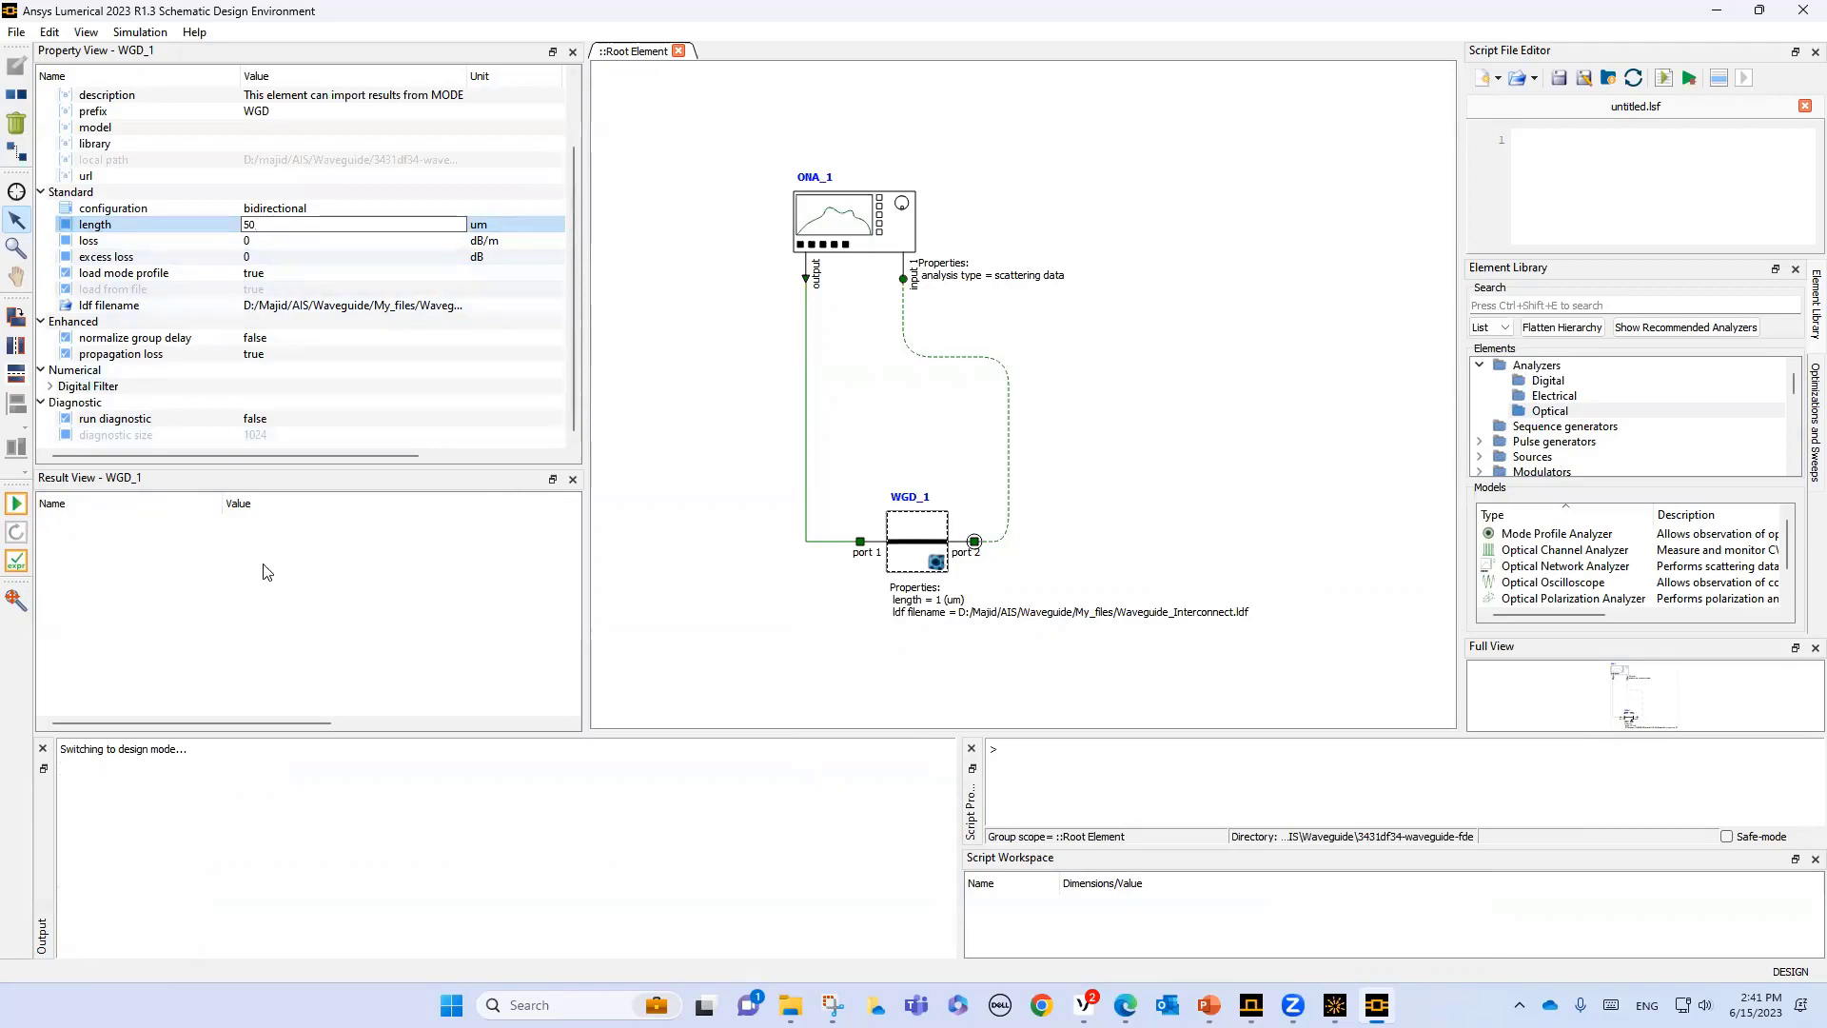
pyautogui.click(14, 507)
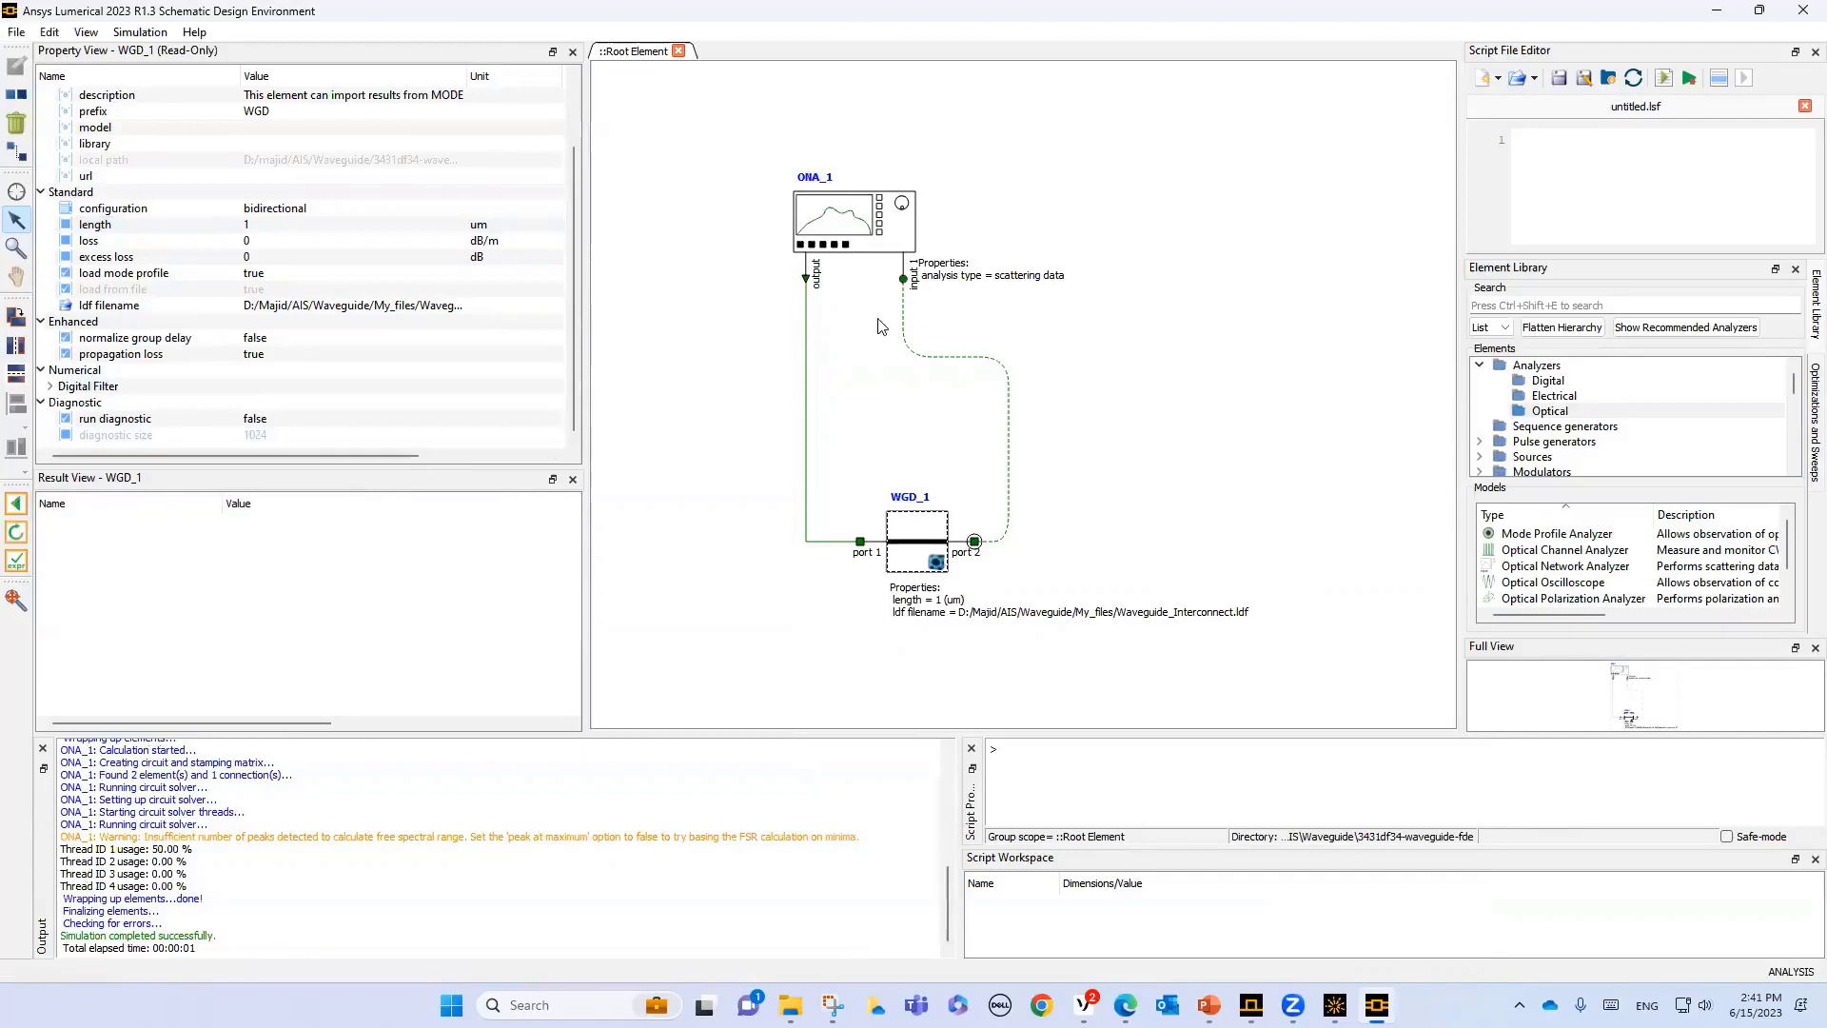
# - Visualize the ONA_1 mode 1 dispersion for the 50 um waveguide in a new visualizer
pyautogui.click(858, 233)
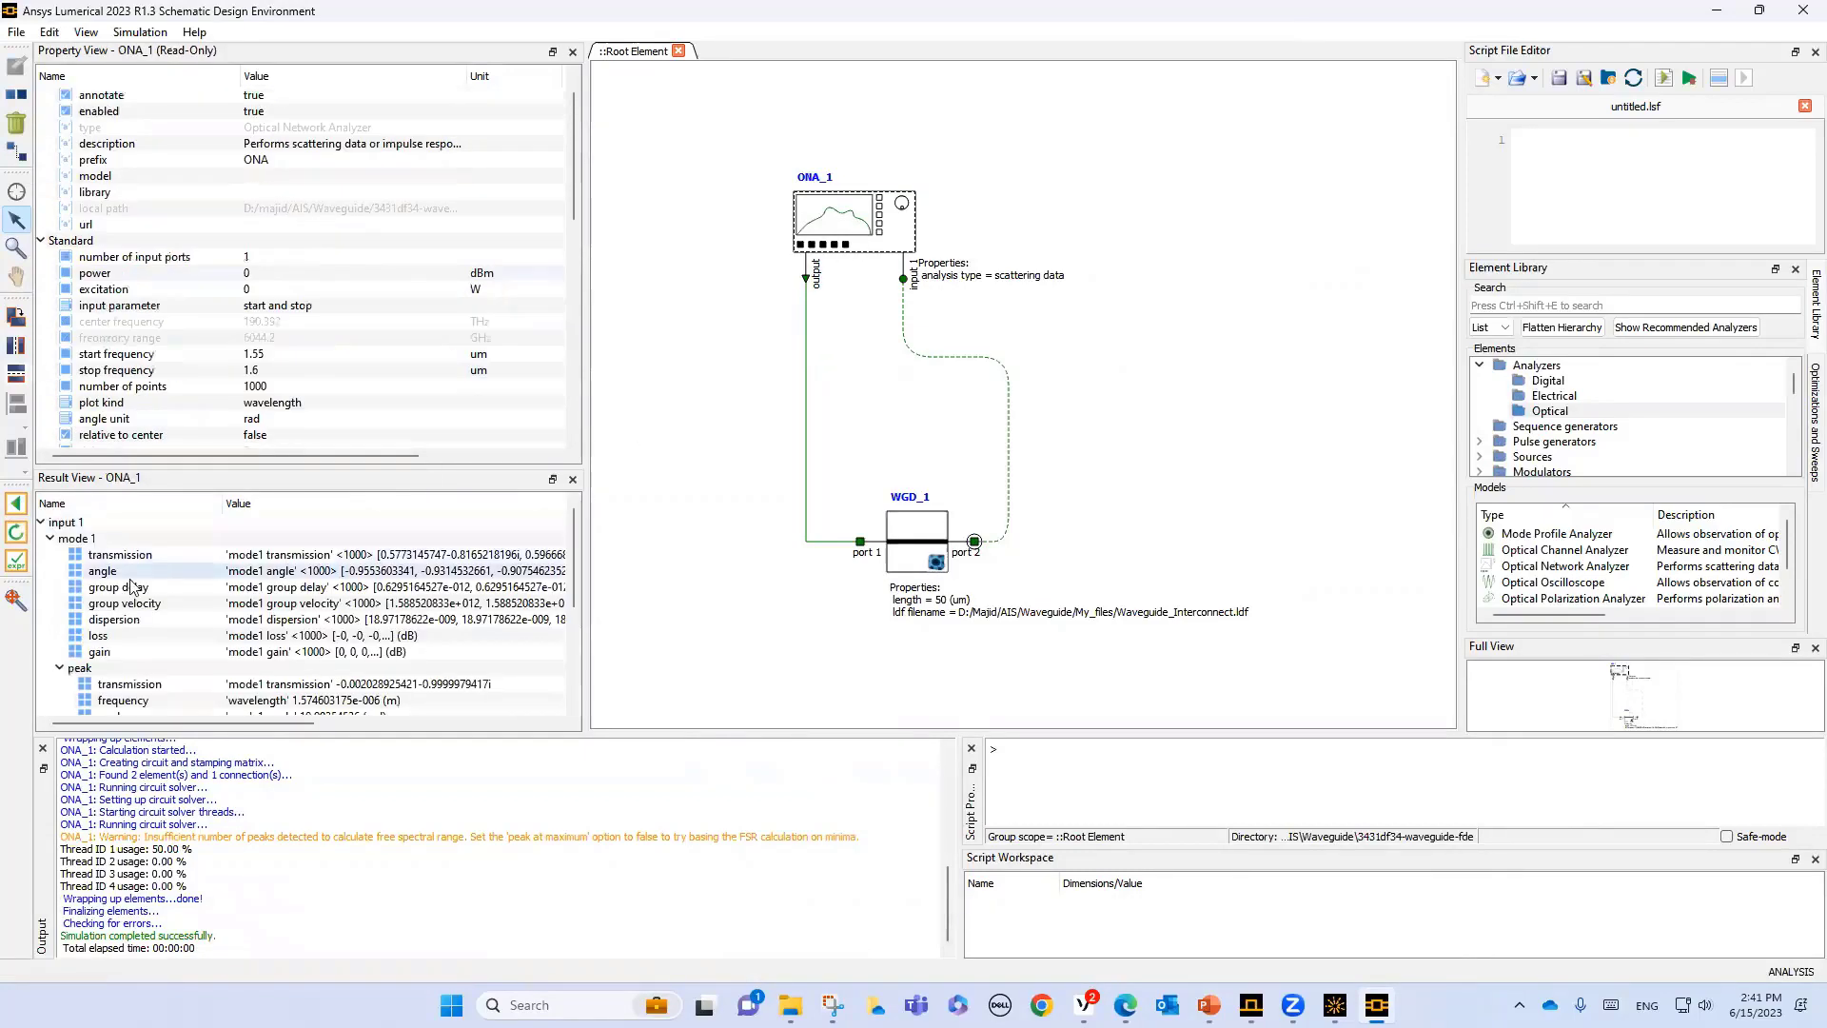
pyautogui.rightClick(124, 624)
pyautogui.moveTo(189, 636)
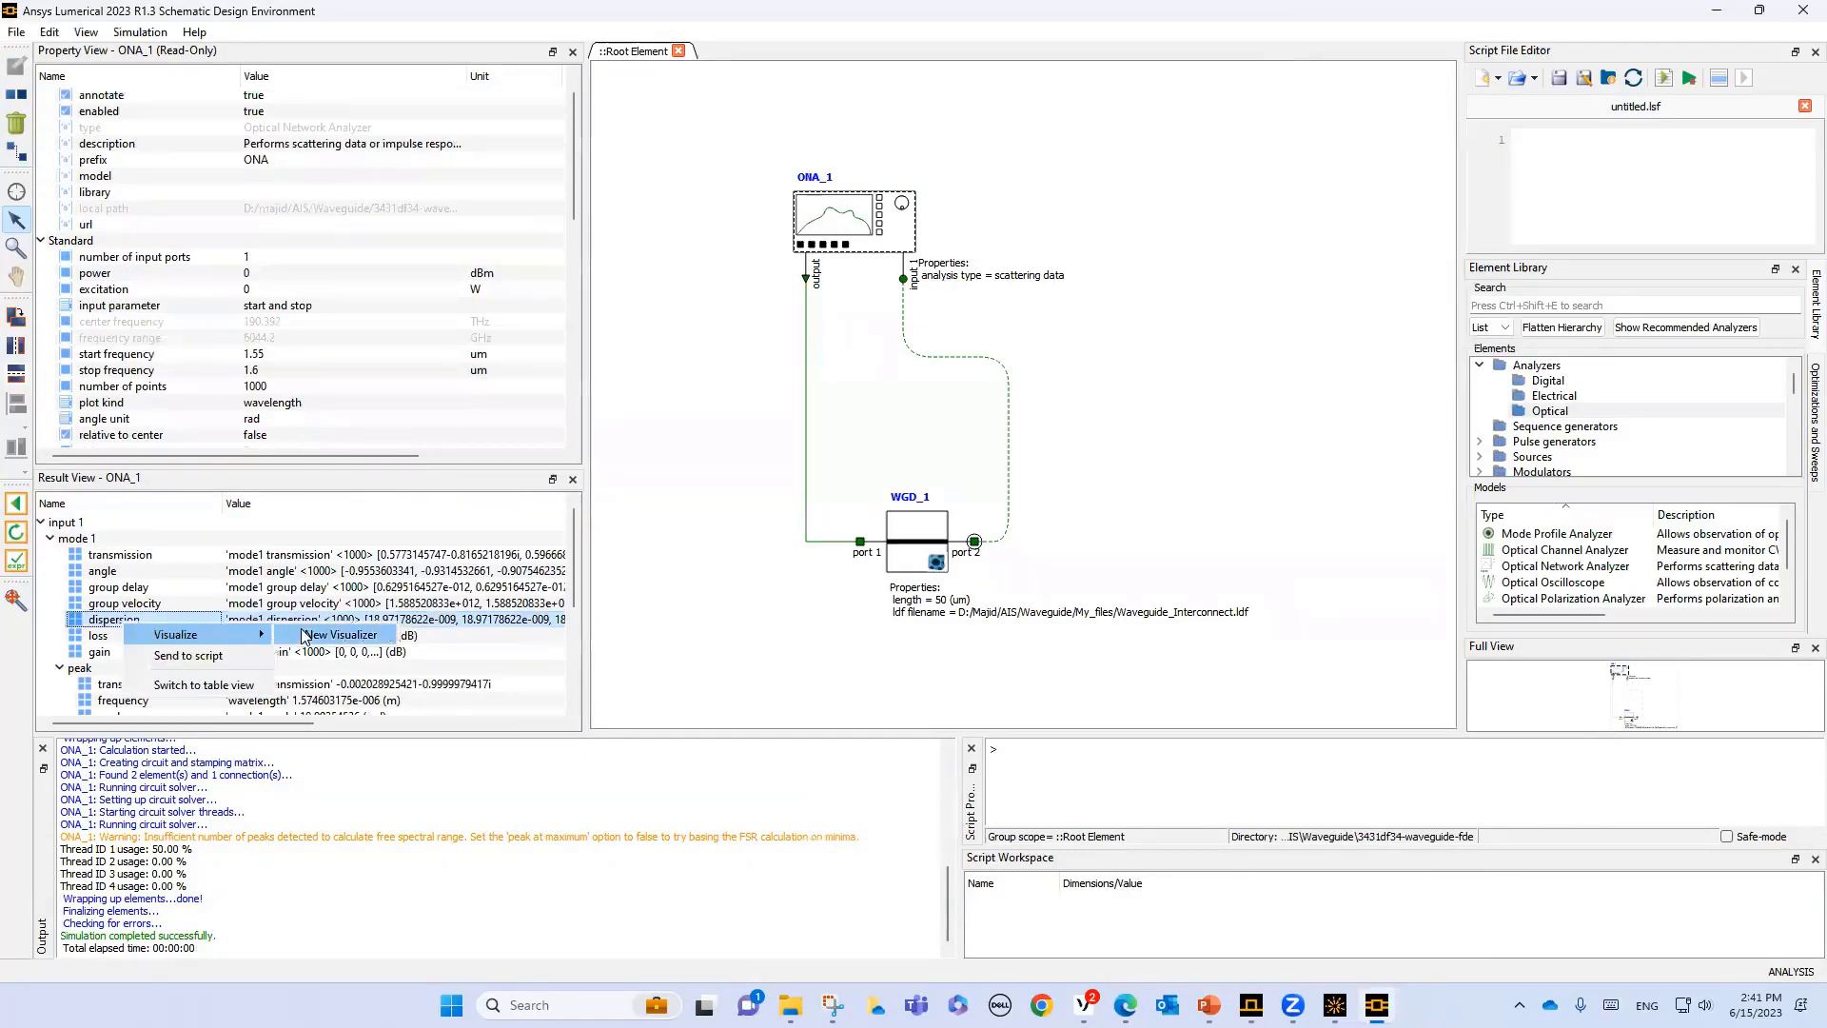
pyautogui.click(335, 636)
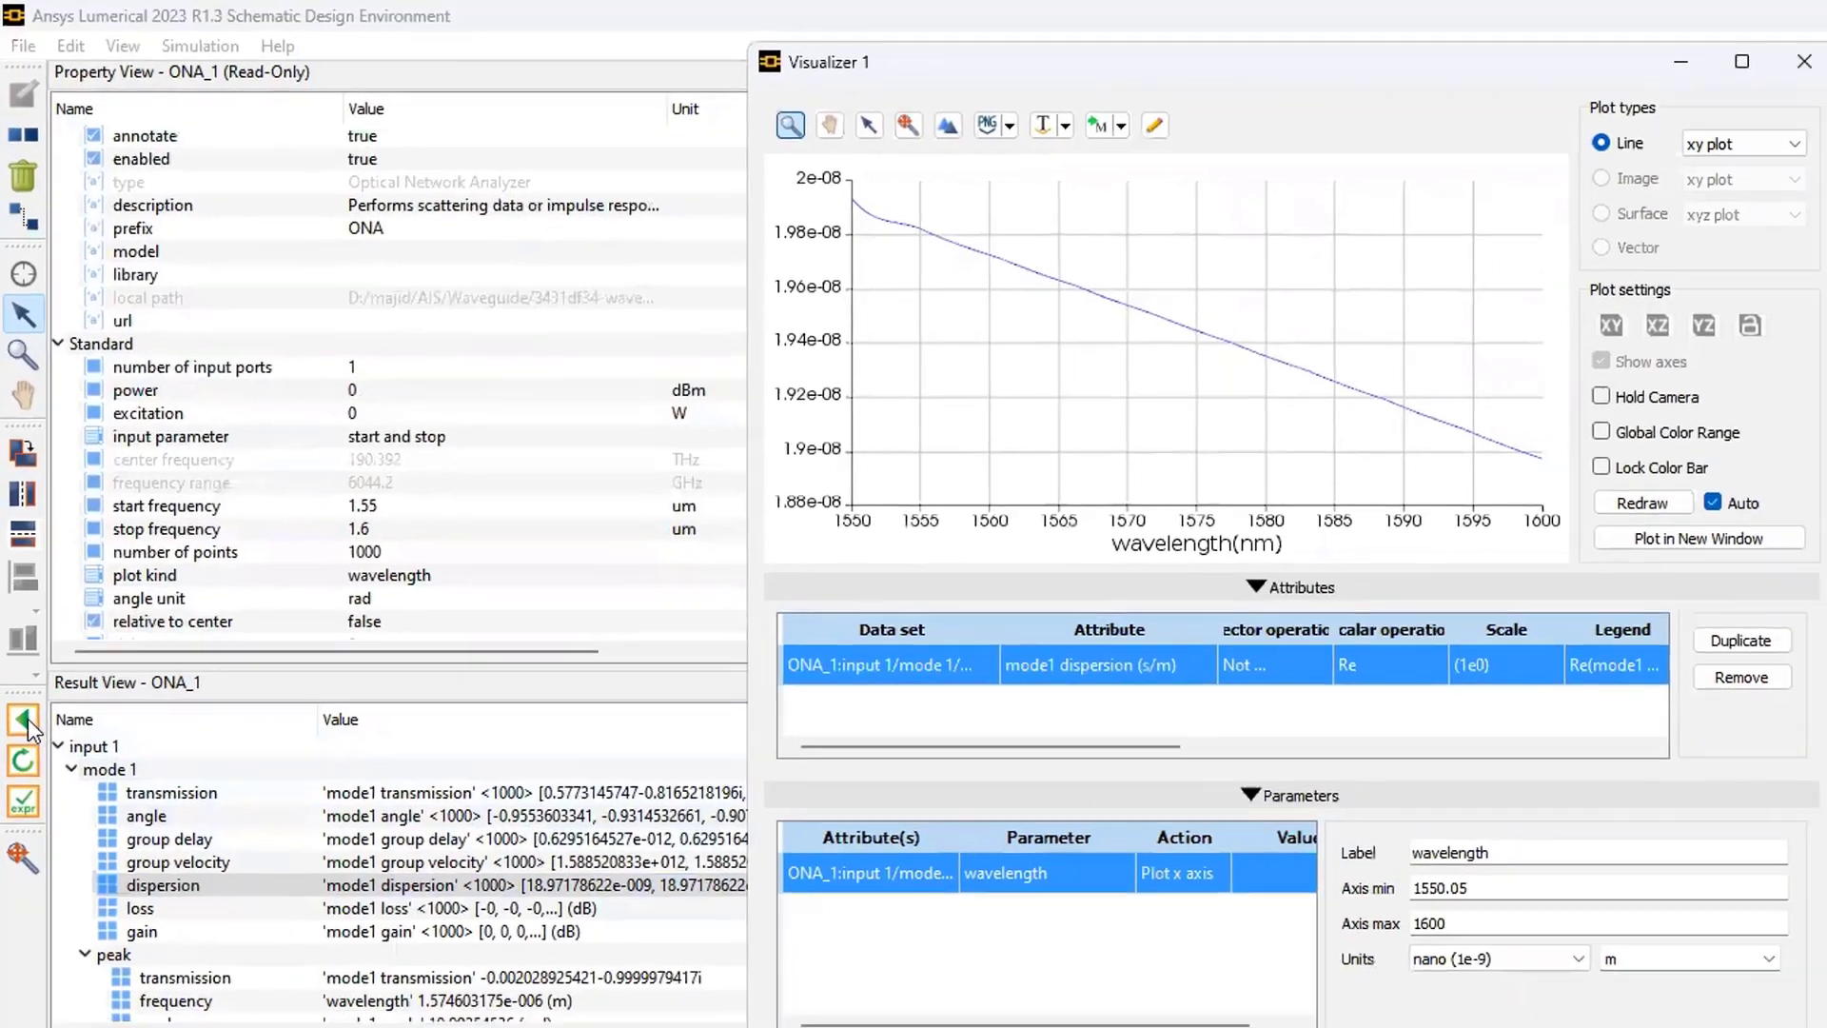
# - Return the circuit to design mode, set the WGD_1 waveguide length to 100 um, and rerun the simulation
pyautogui.click(24, 721)
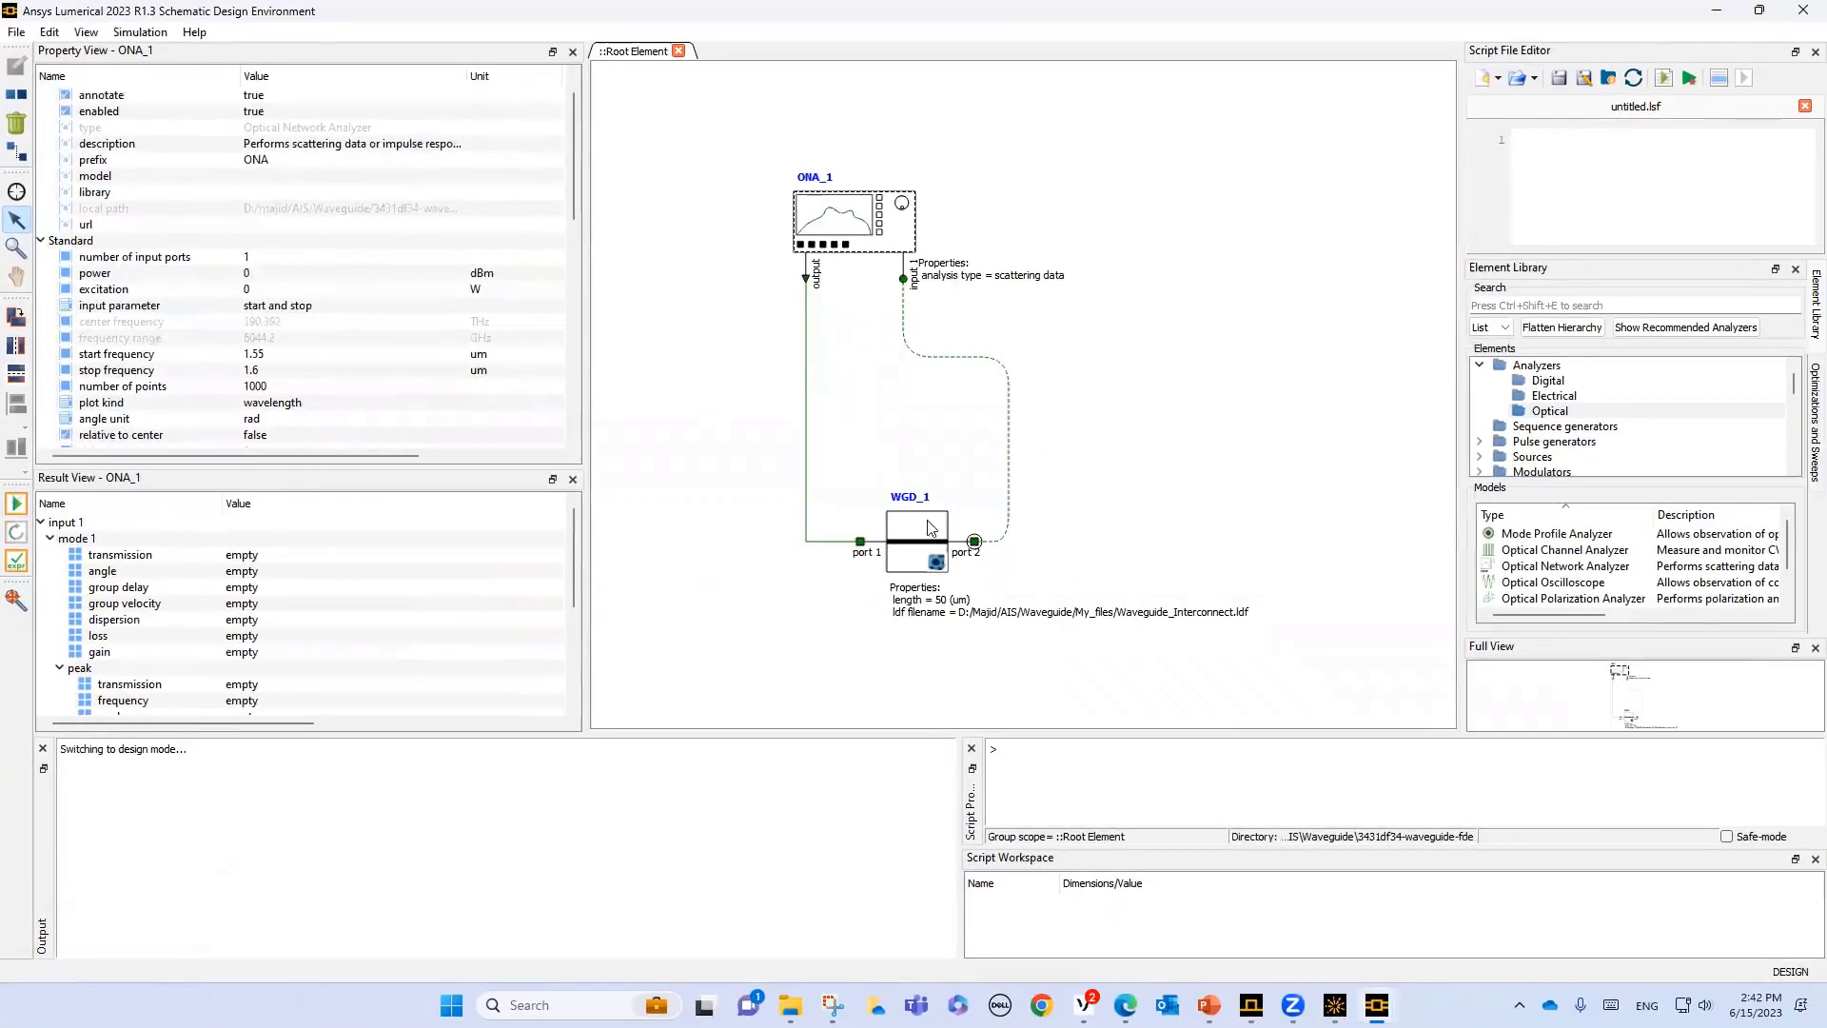
pyautogui.click(1300, 785)
pyautogui.doubleClick(259, 273)
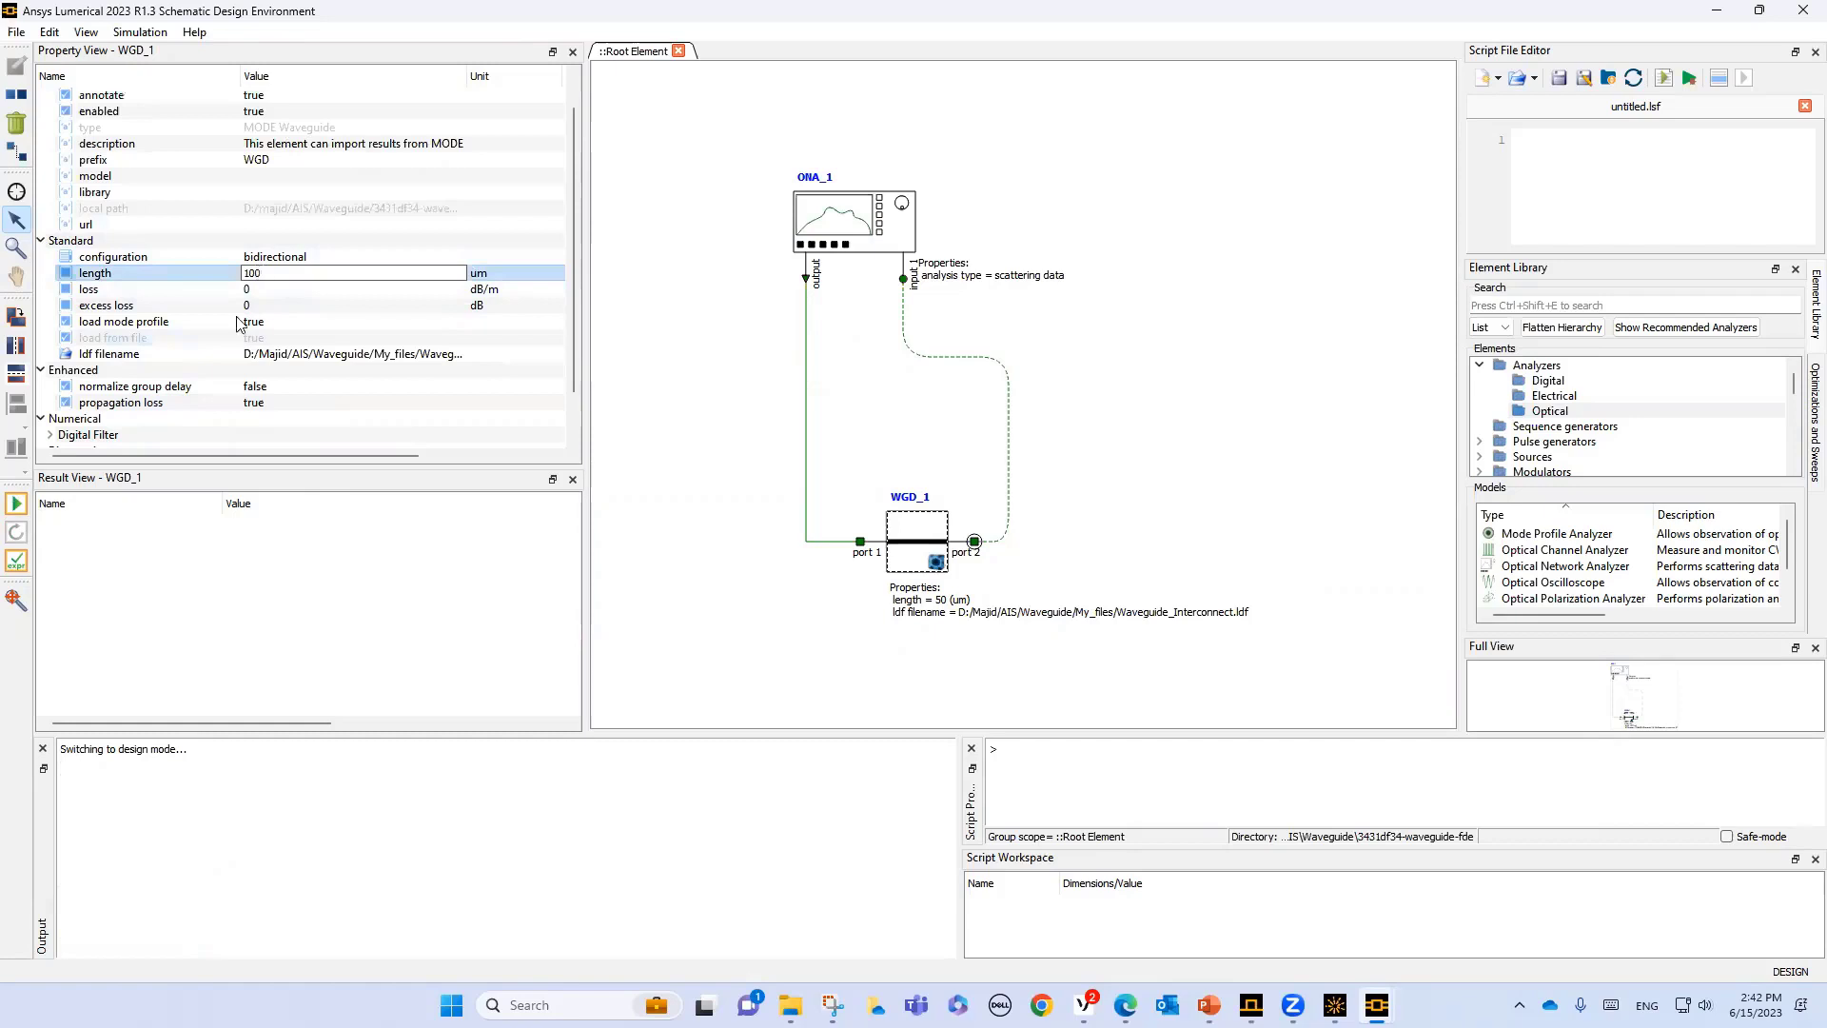
pyautogui.write('100')
pyautogui.click(17, 504)
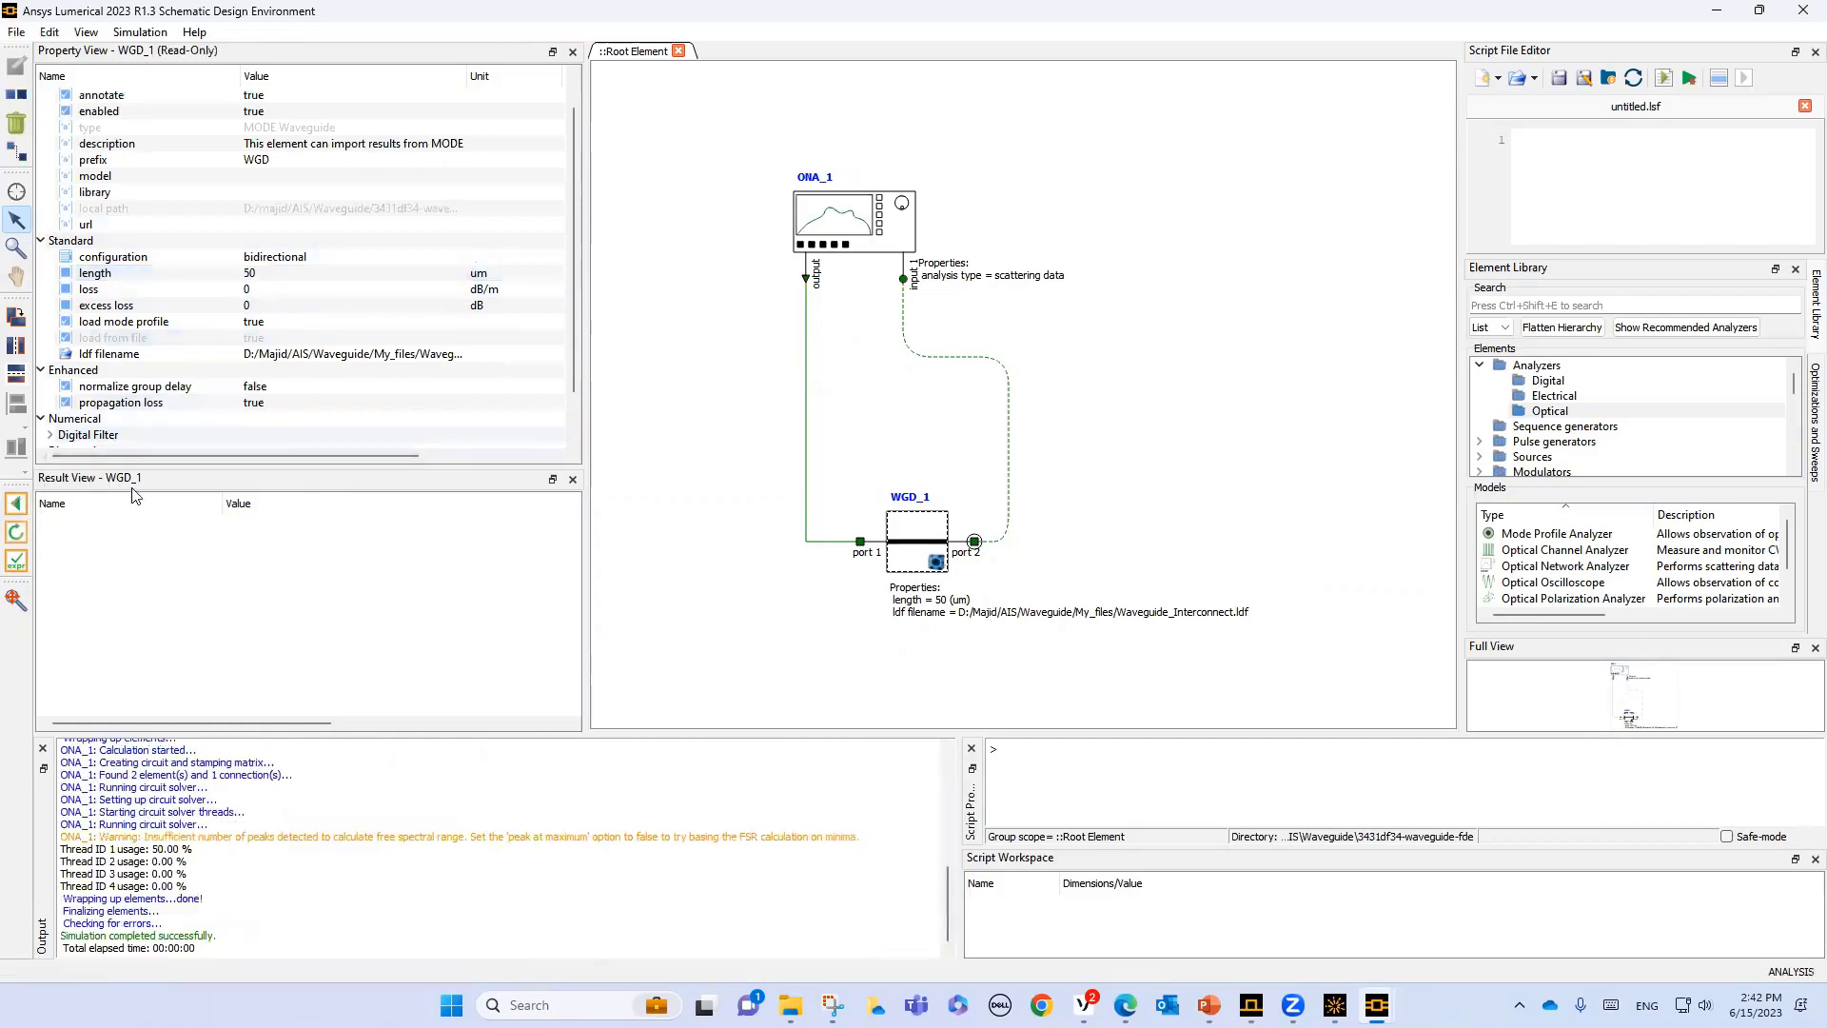
# - Add the ONA_1 mode 1 dispersion for the 100 um waveguide to Visualizer 1 and reposition the window to compare both curves
pyautogui.click(873, 242)
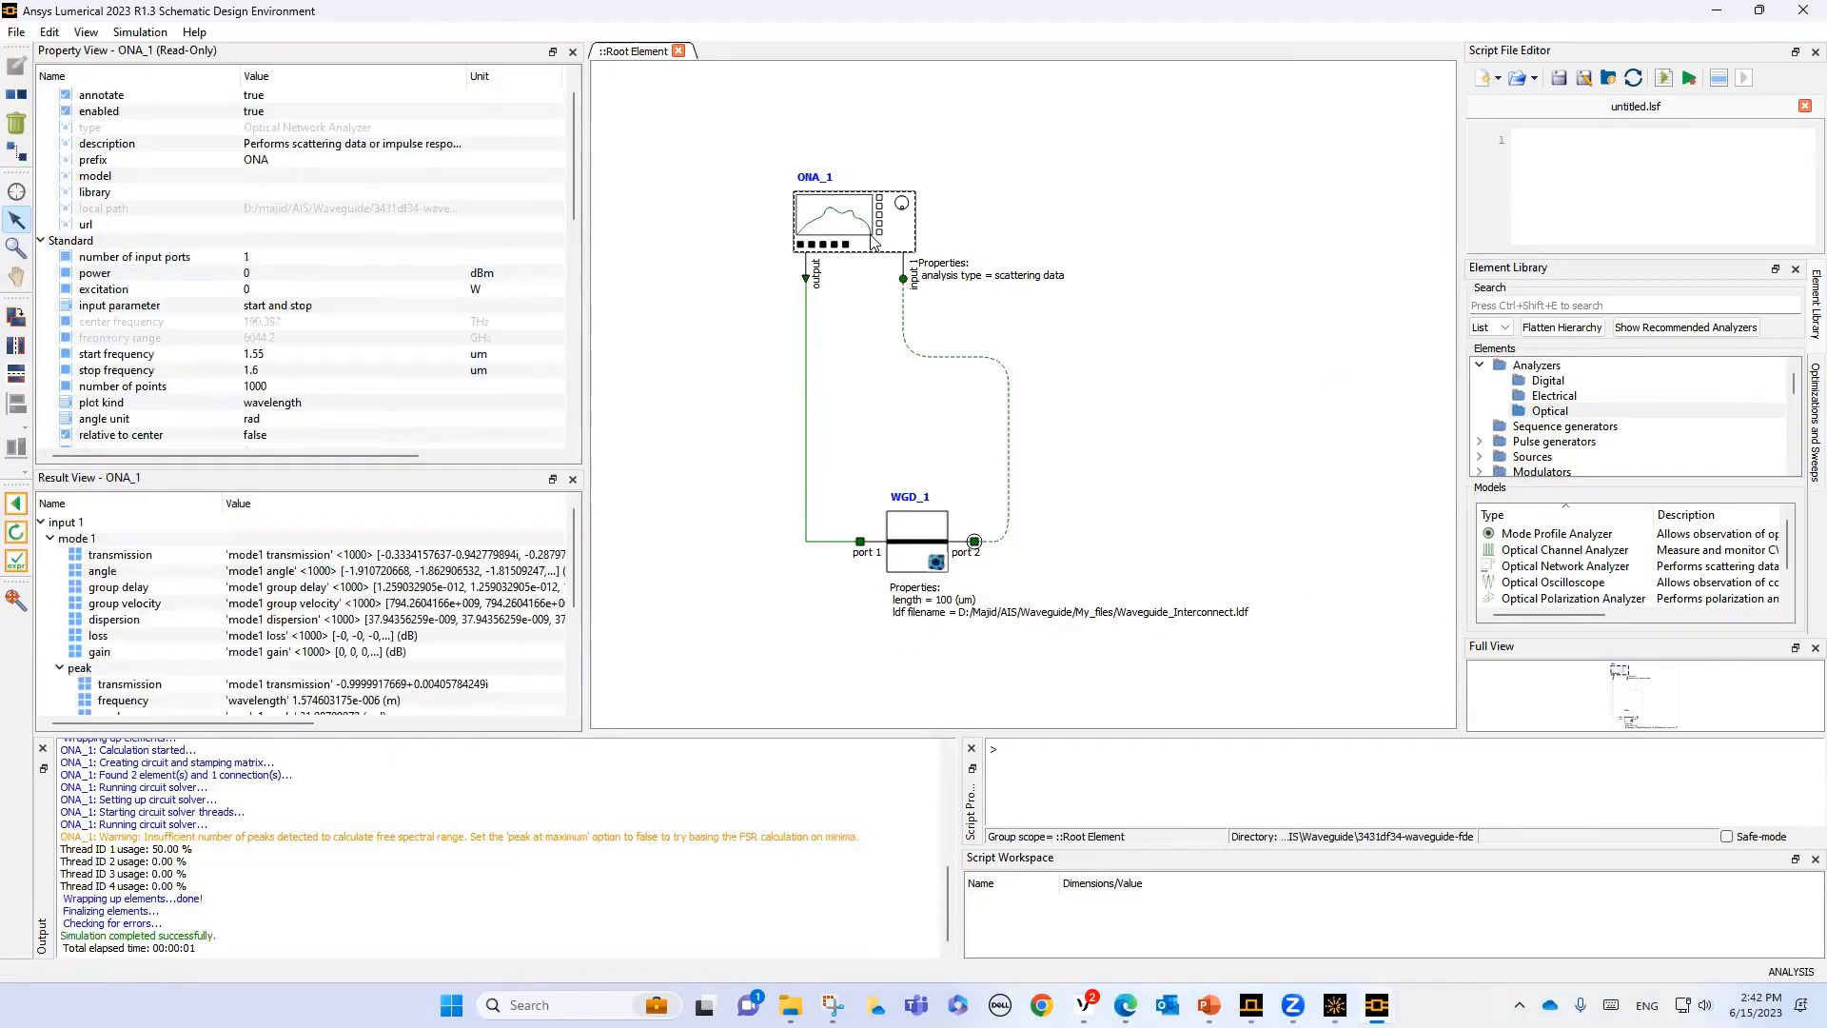
pyautogui.rightClick(134, 622)
pyautogui.moveTo(231, 638)
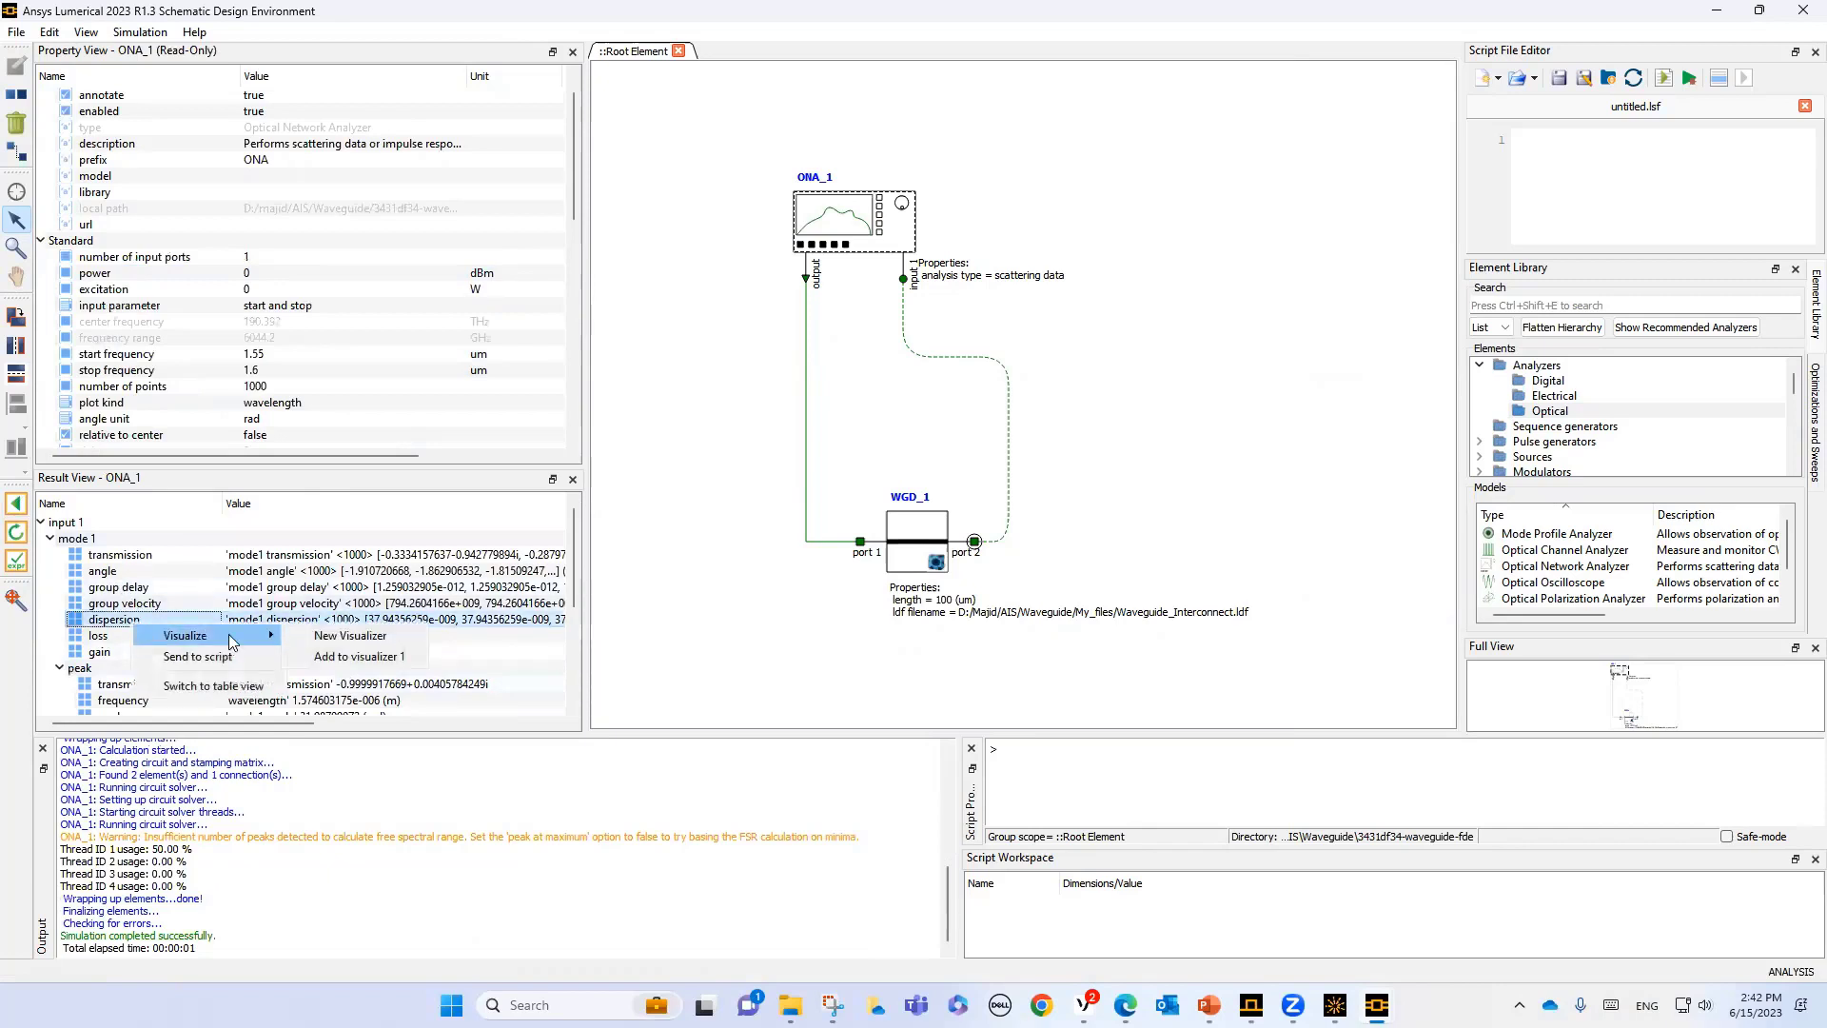
pyautogui.click(333, 659)
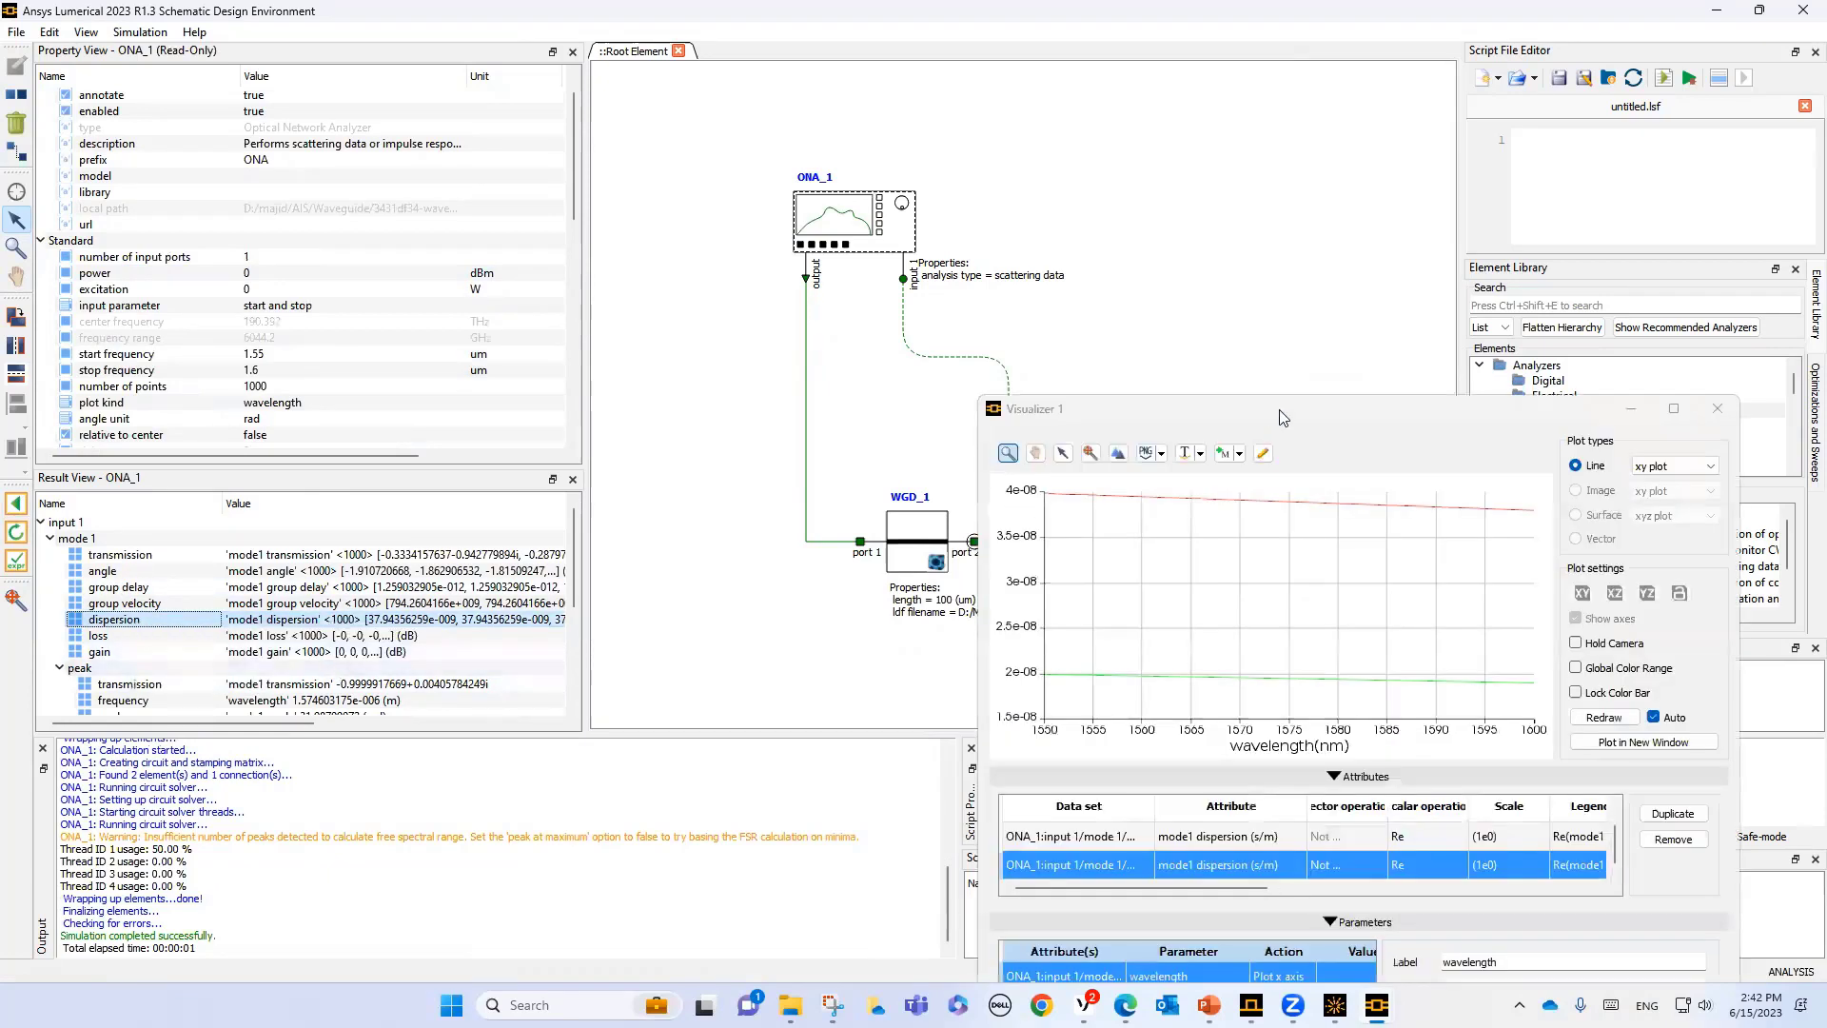
pyautogui.moveTo(1288, 411); pyautogui.dragTo(897, 215)
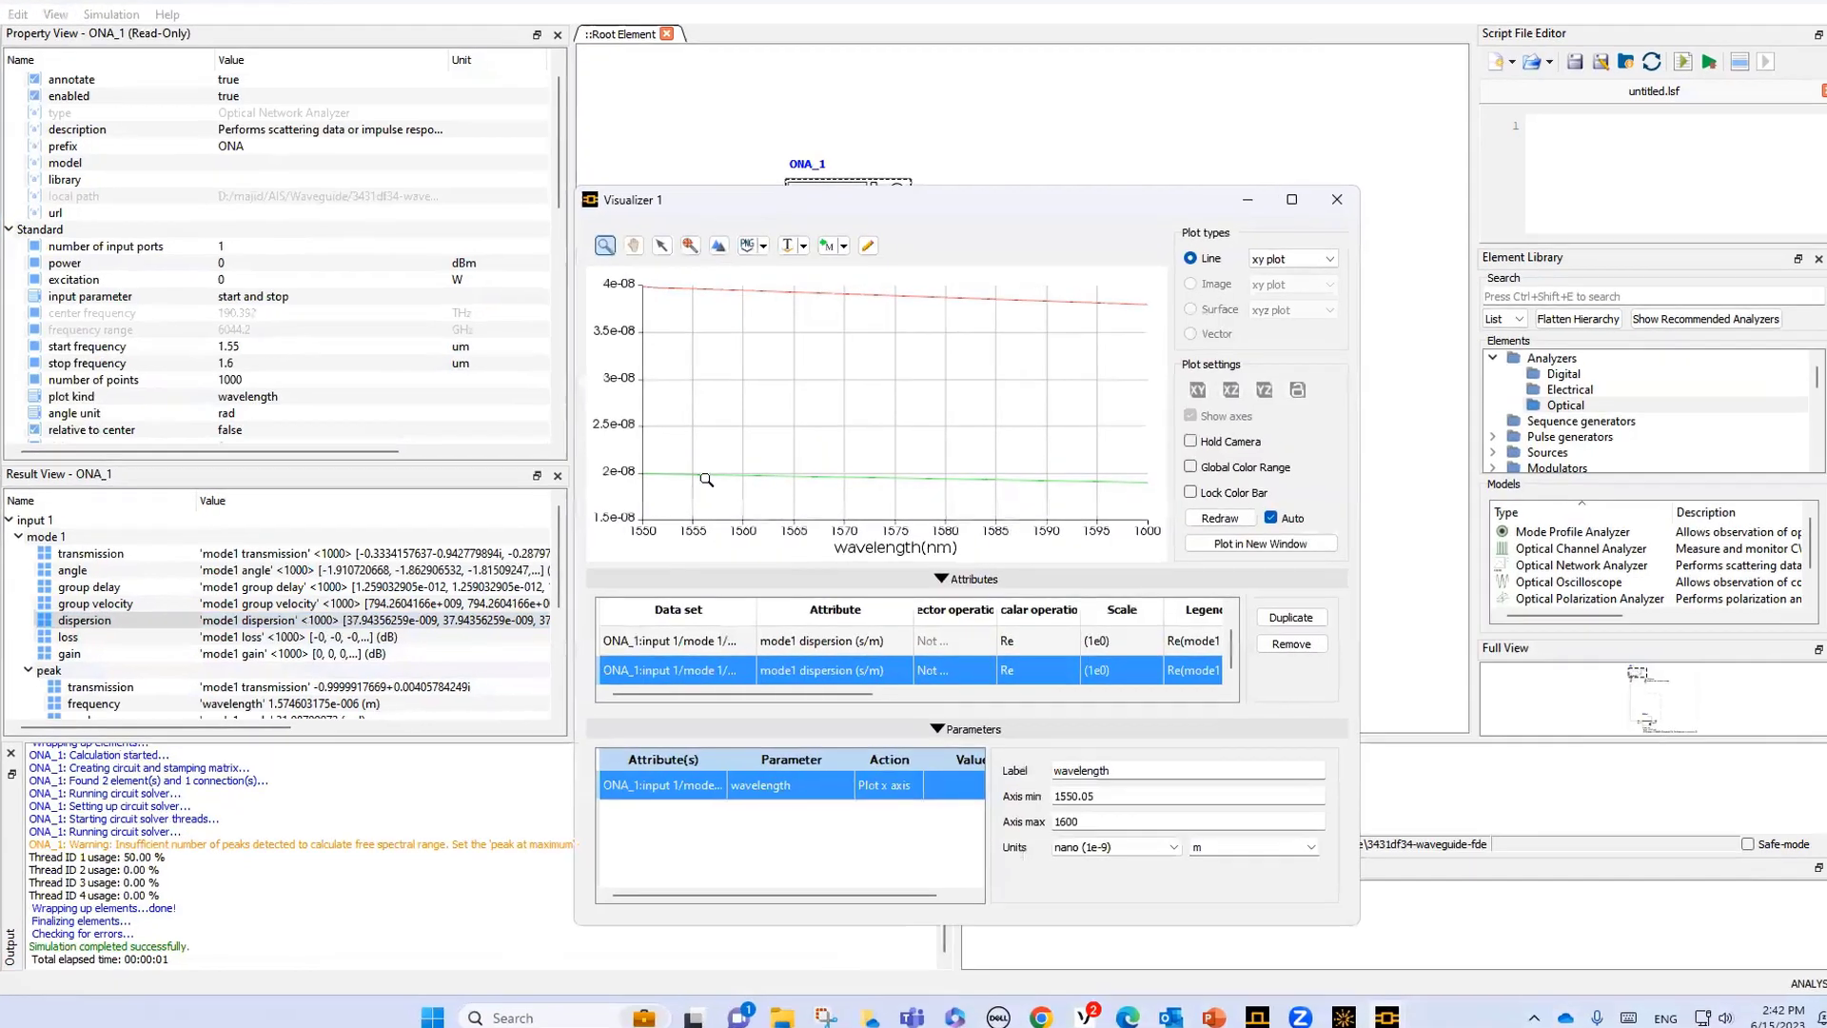
pyautogui.moveTo(720, 453)
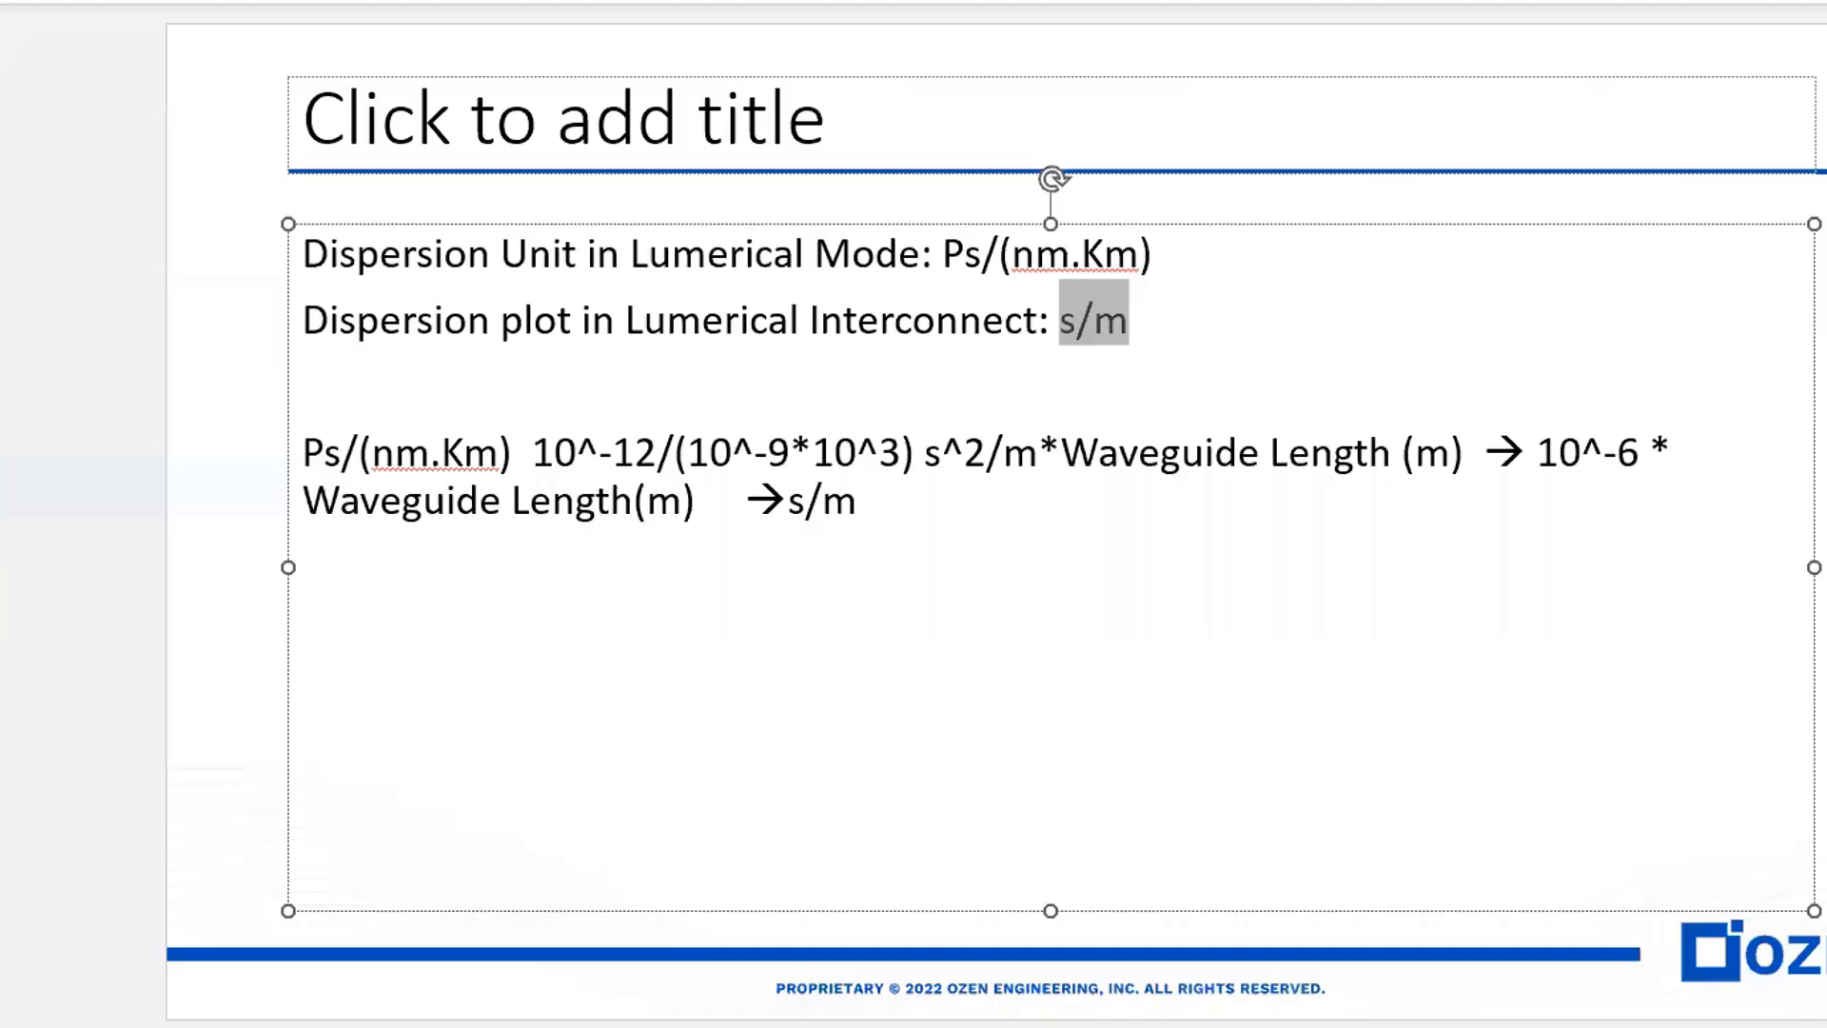
# - Highlight the Waveguide Length (m) factor in the PowerPoint slide's unit conversion formula and return to the INTERCONNECT circuit
pyautogui.moveTo(1062, 455); pyautogui.dragTo(1482, 451)
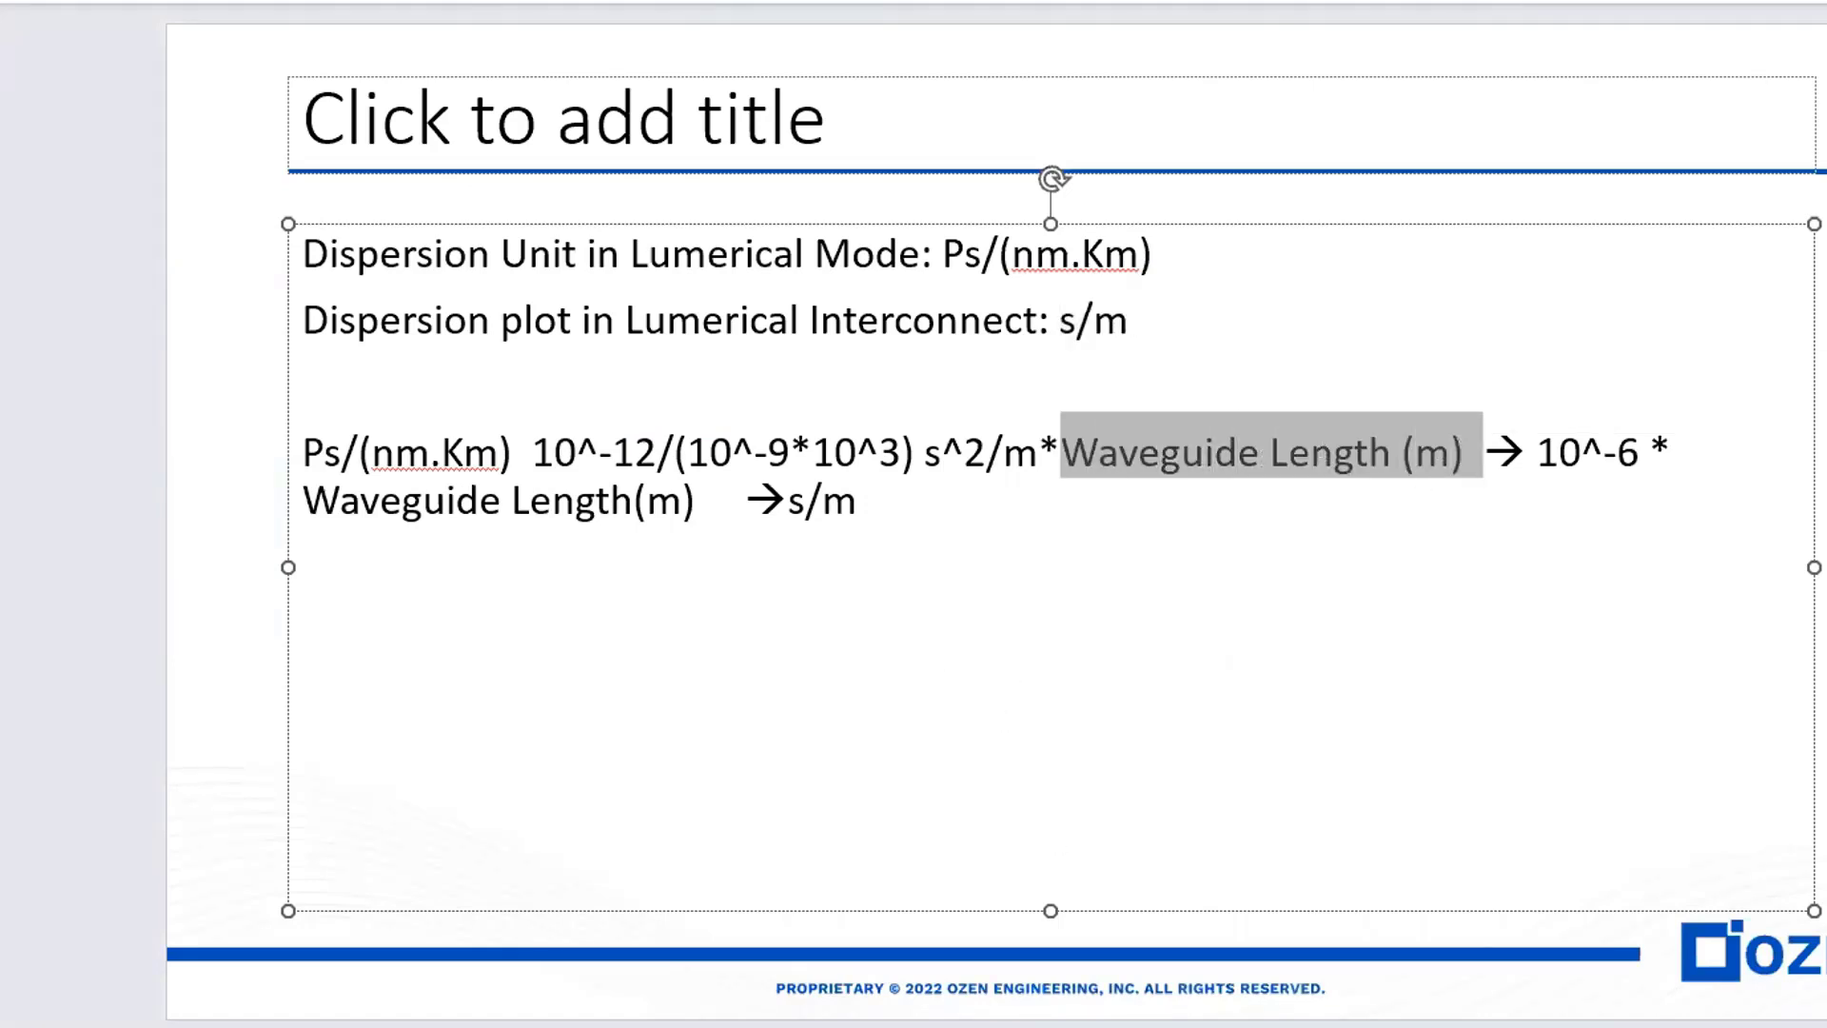
pyautogui.moveTo(1361, 1009)
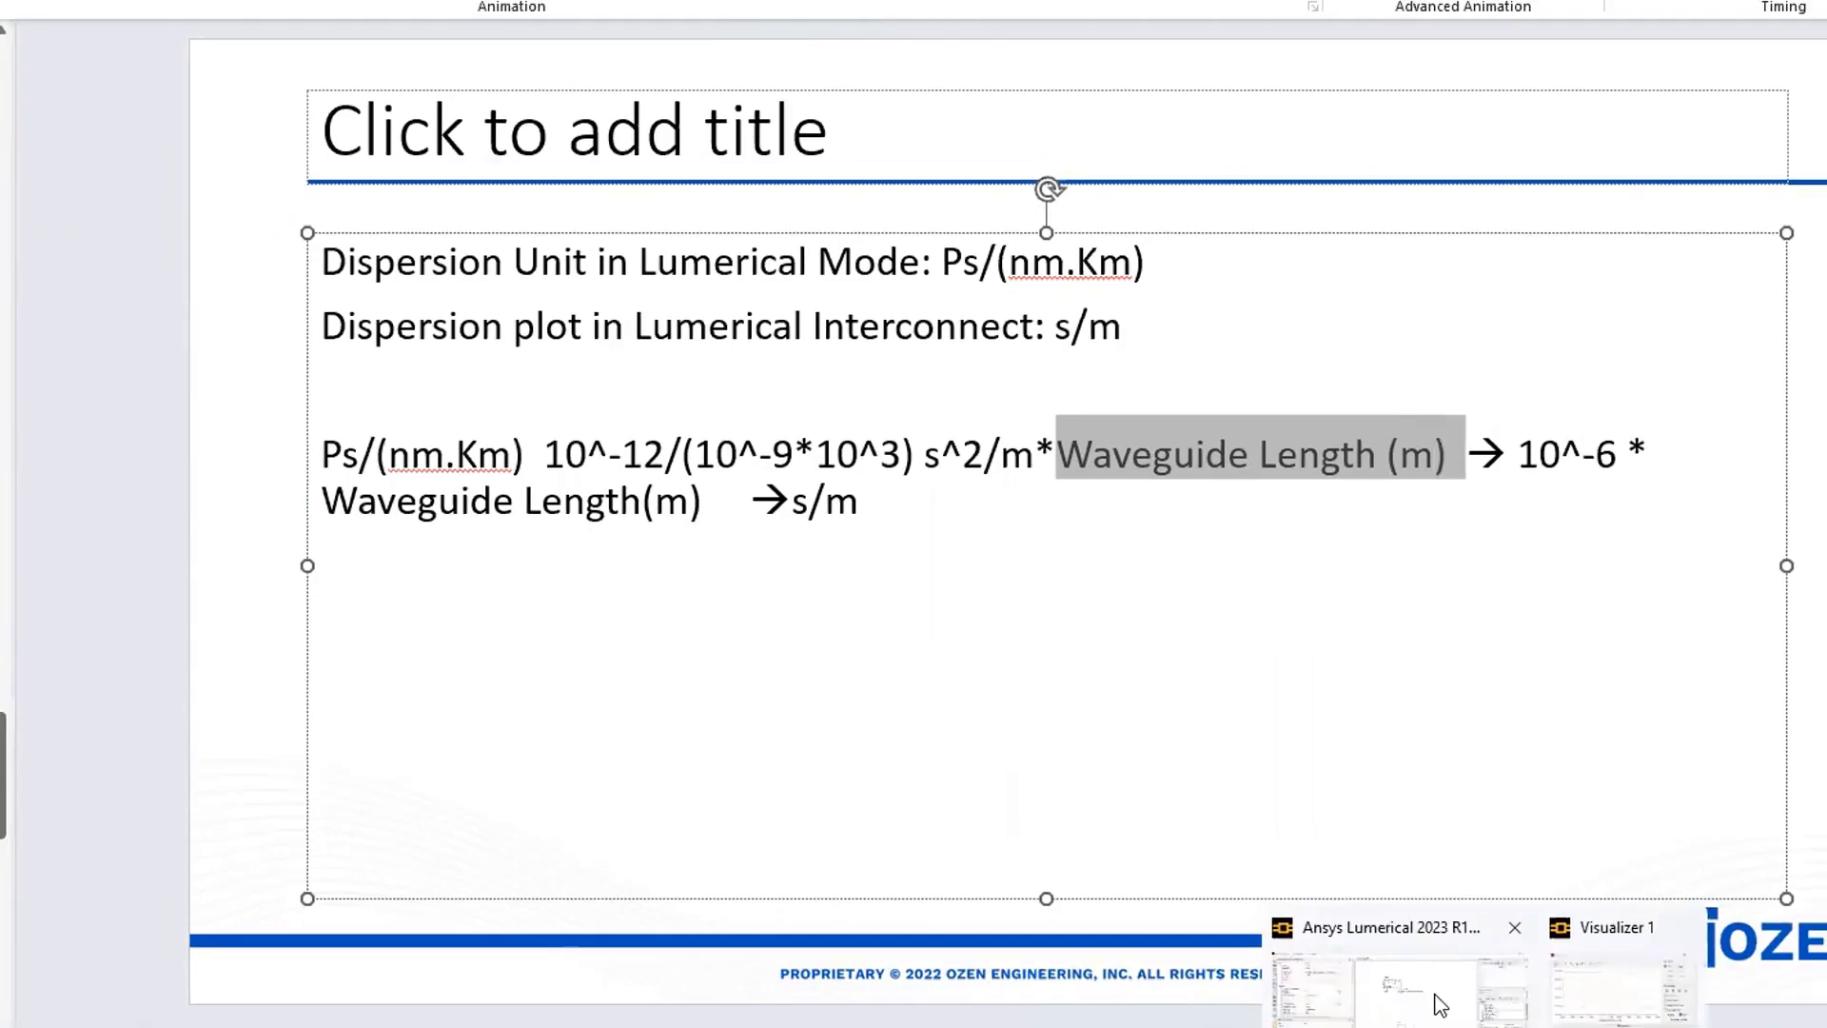
pyautogui.click(1449, 1018)
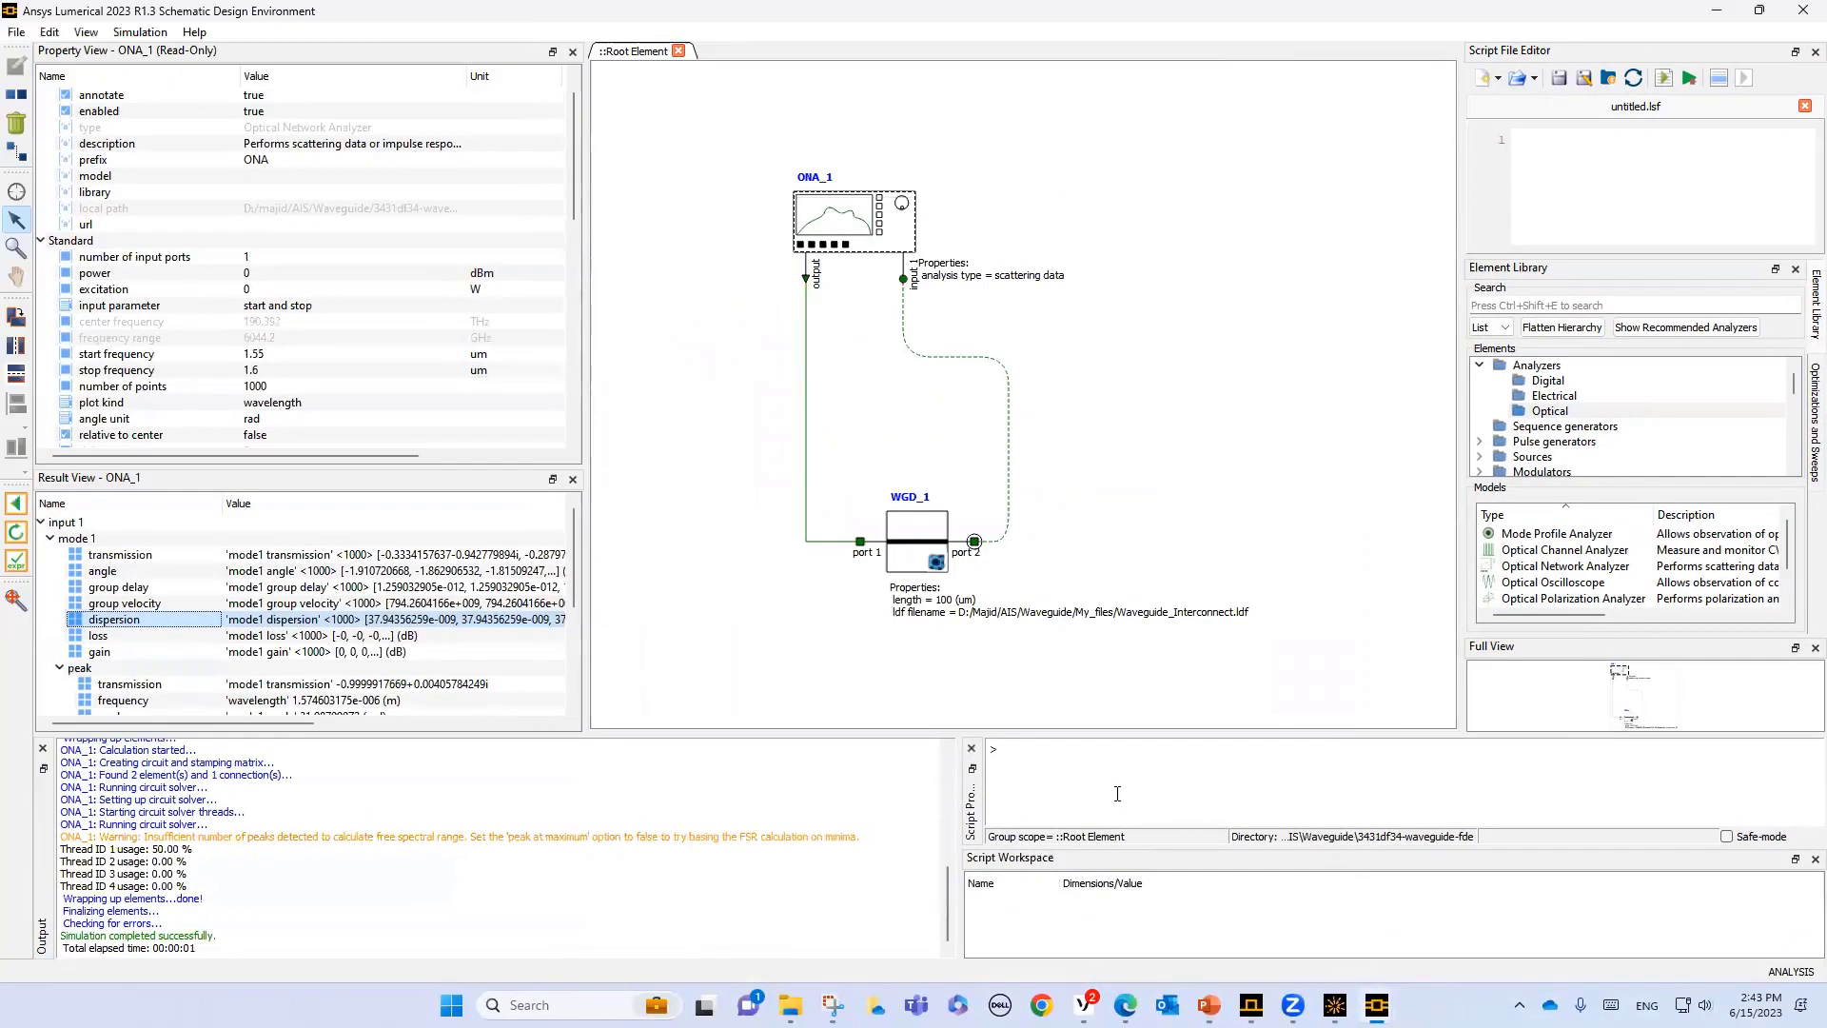
# - Bring the two-curve dispersion visualizer back to the front and close it
pyautogui.moveTo(1377, 1006)
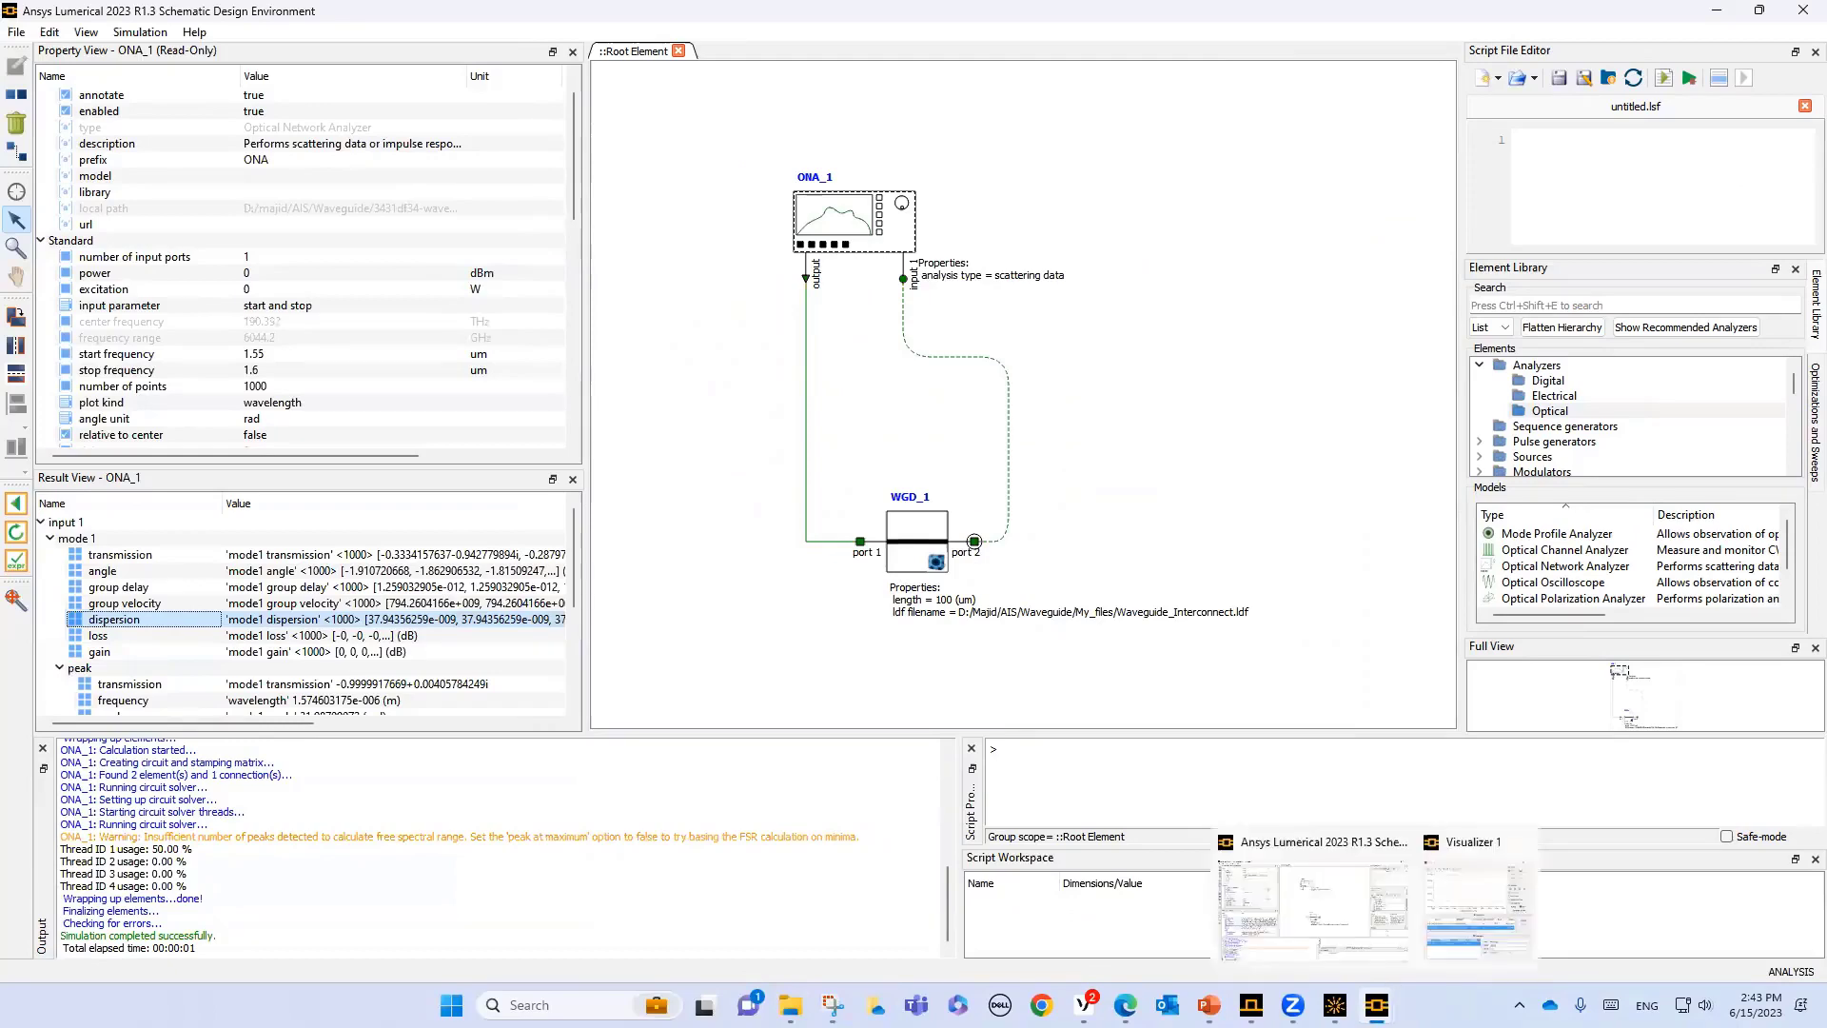
pyautogui.click(1461, 904)
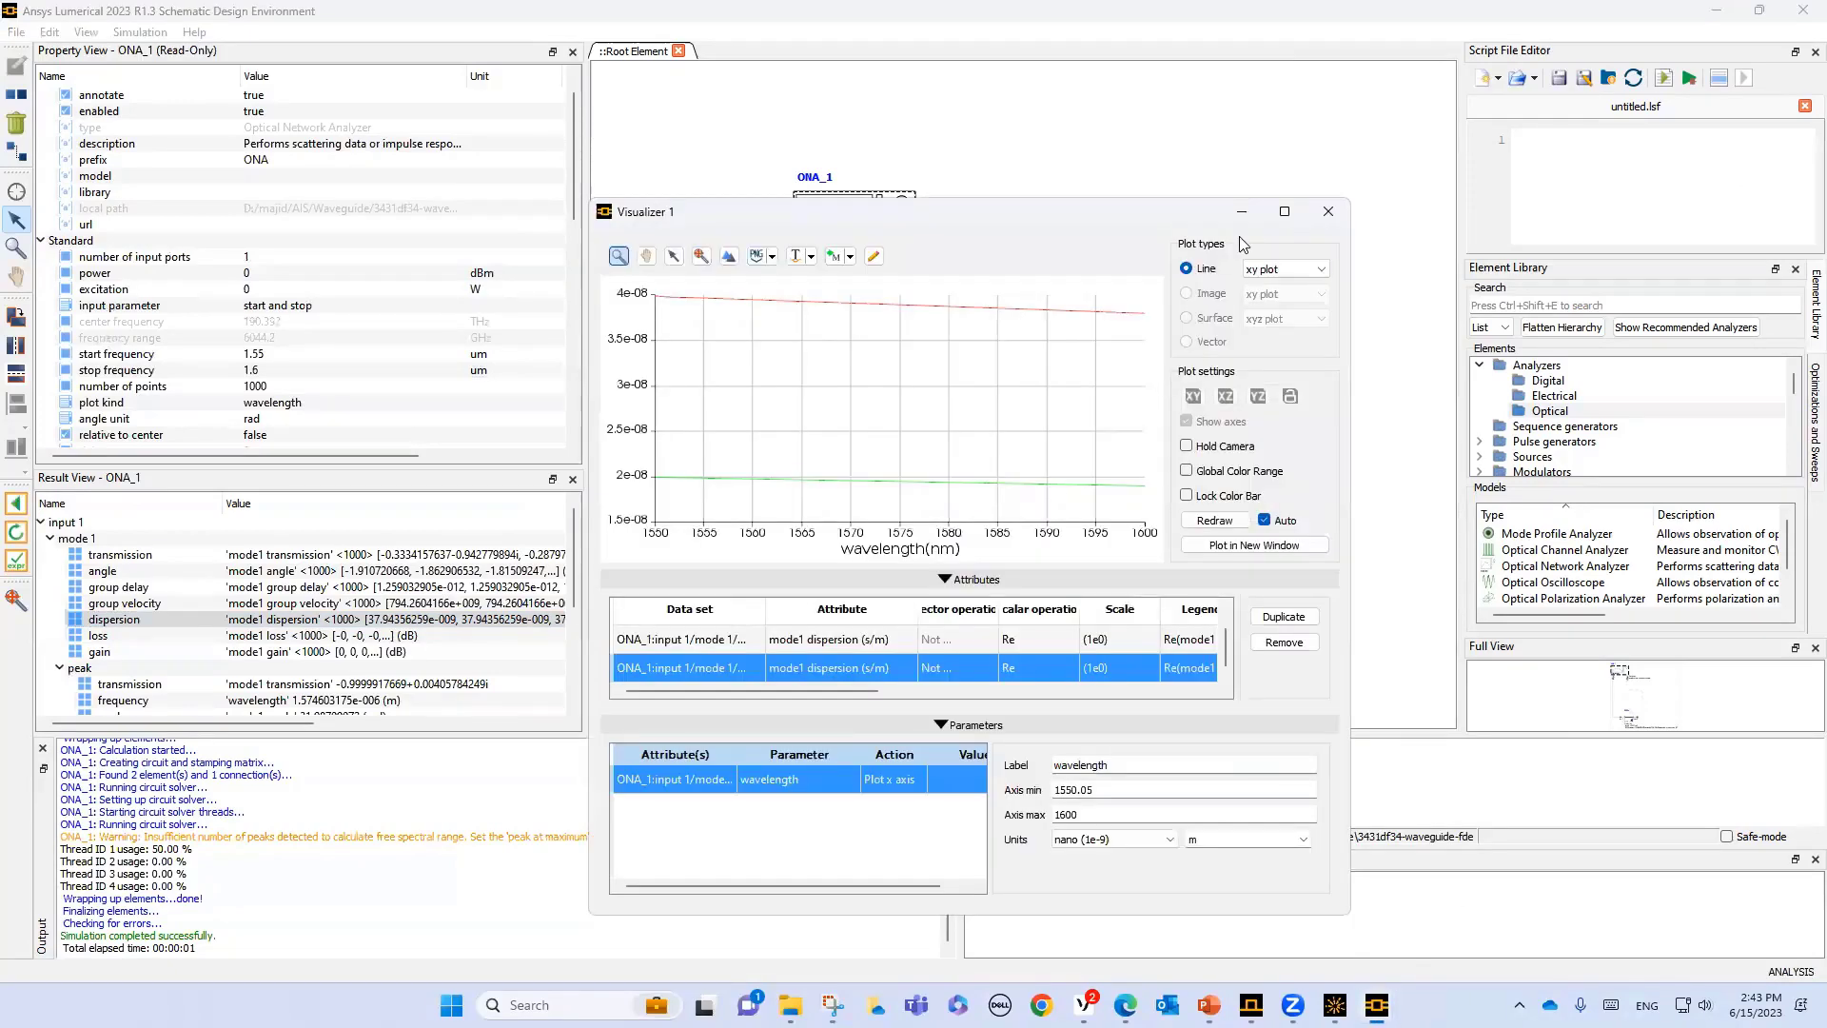
pyautogui.click(1329, 212)
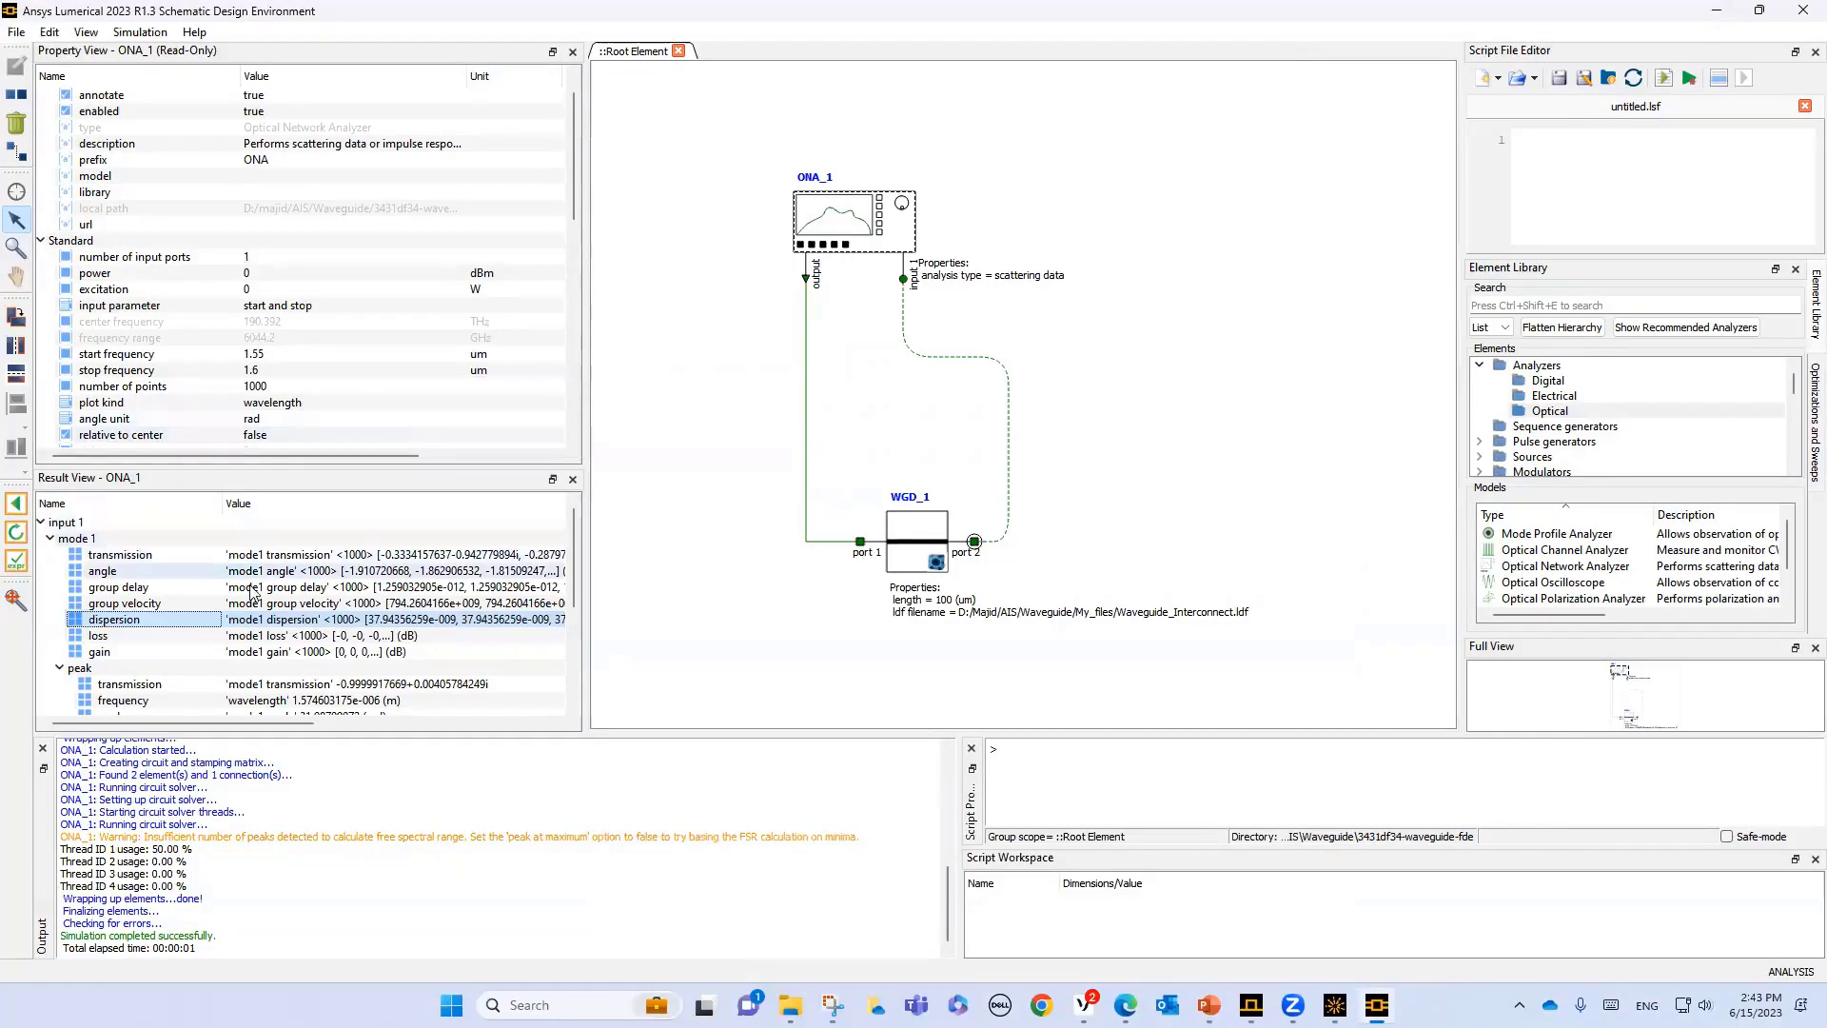
# - Visualize the ONA_1 mode 1 transmission in a new visualizer and move the window clear of the result list
pyautogui.click(121, 563)
pyautogui.rightClick(121, 563)
pyautogui.moveTo(267, 571)
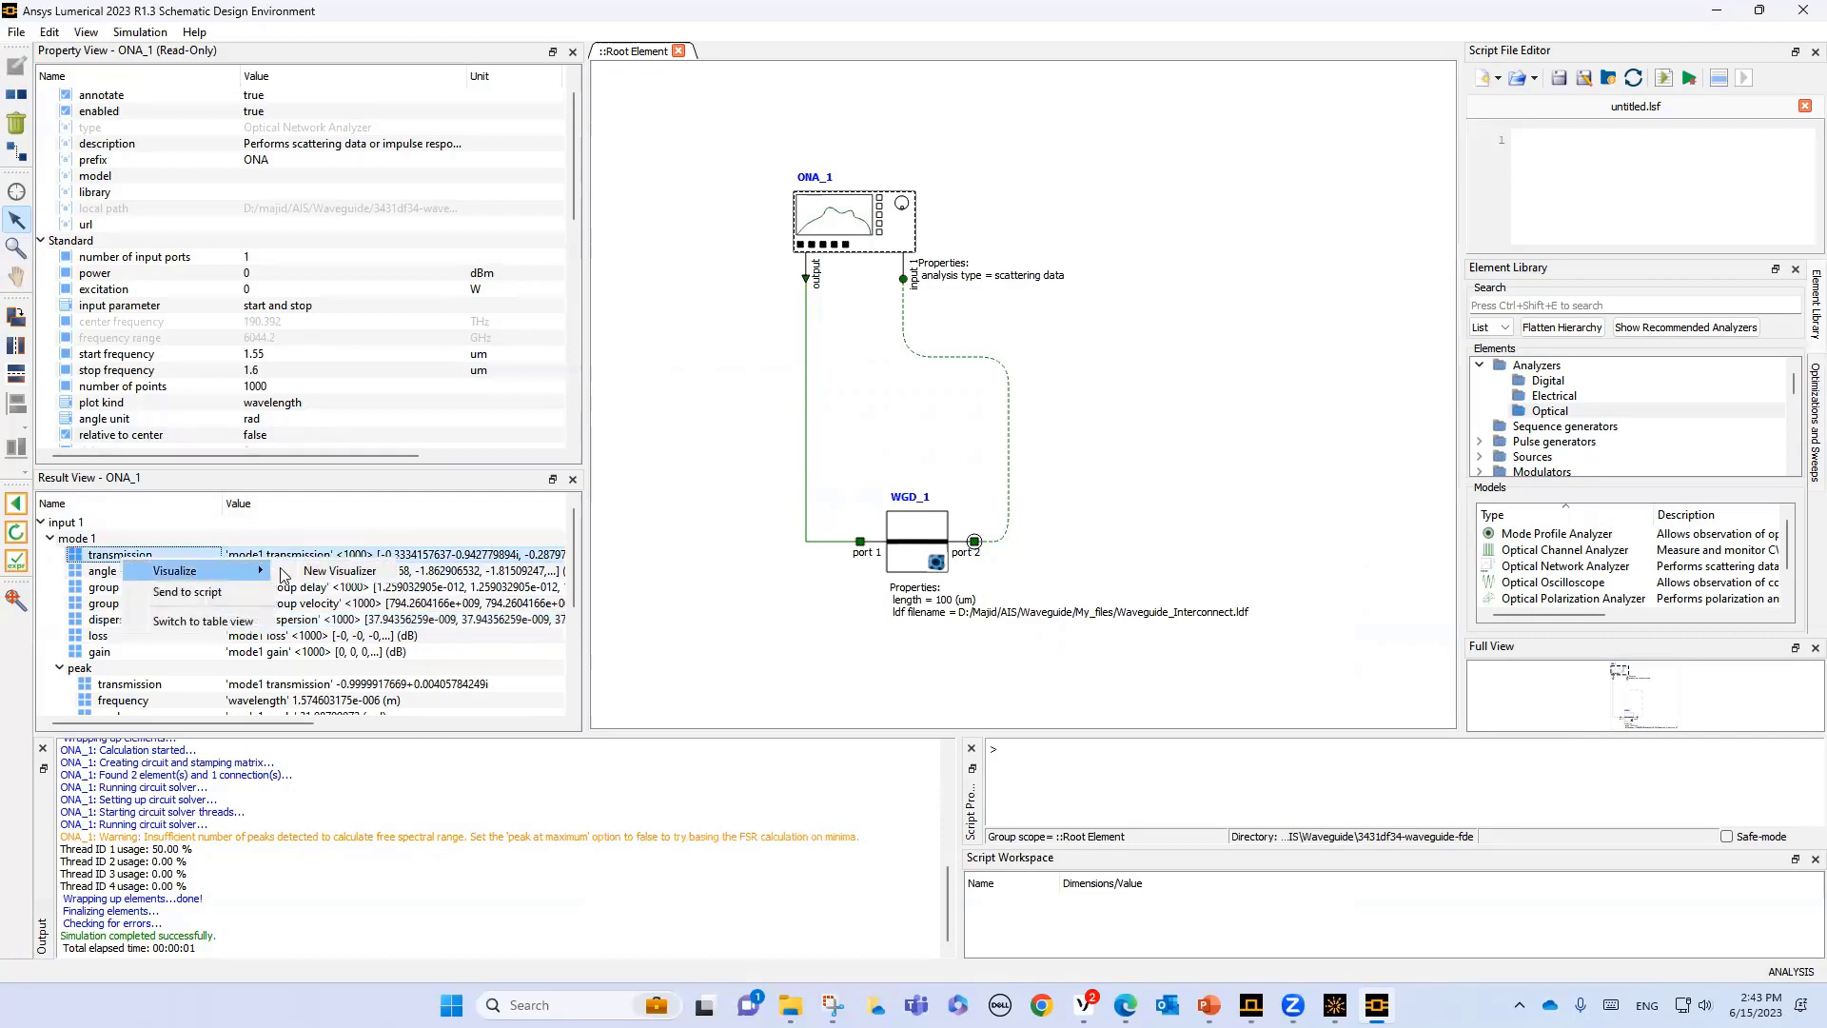
pyautogui.click(339, 572)
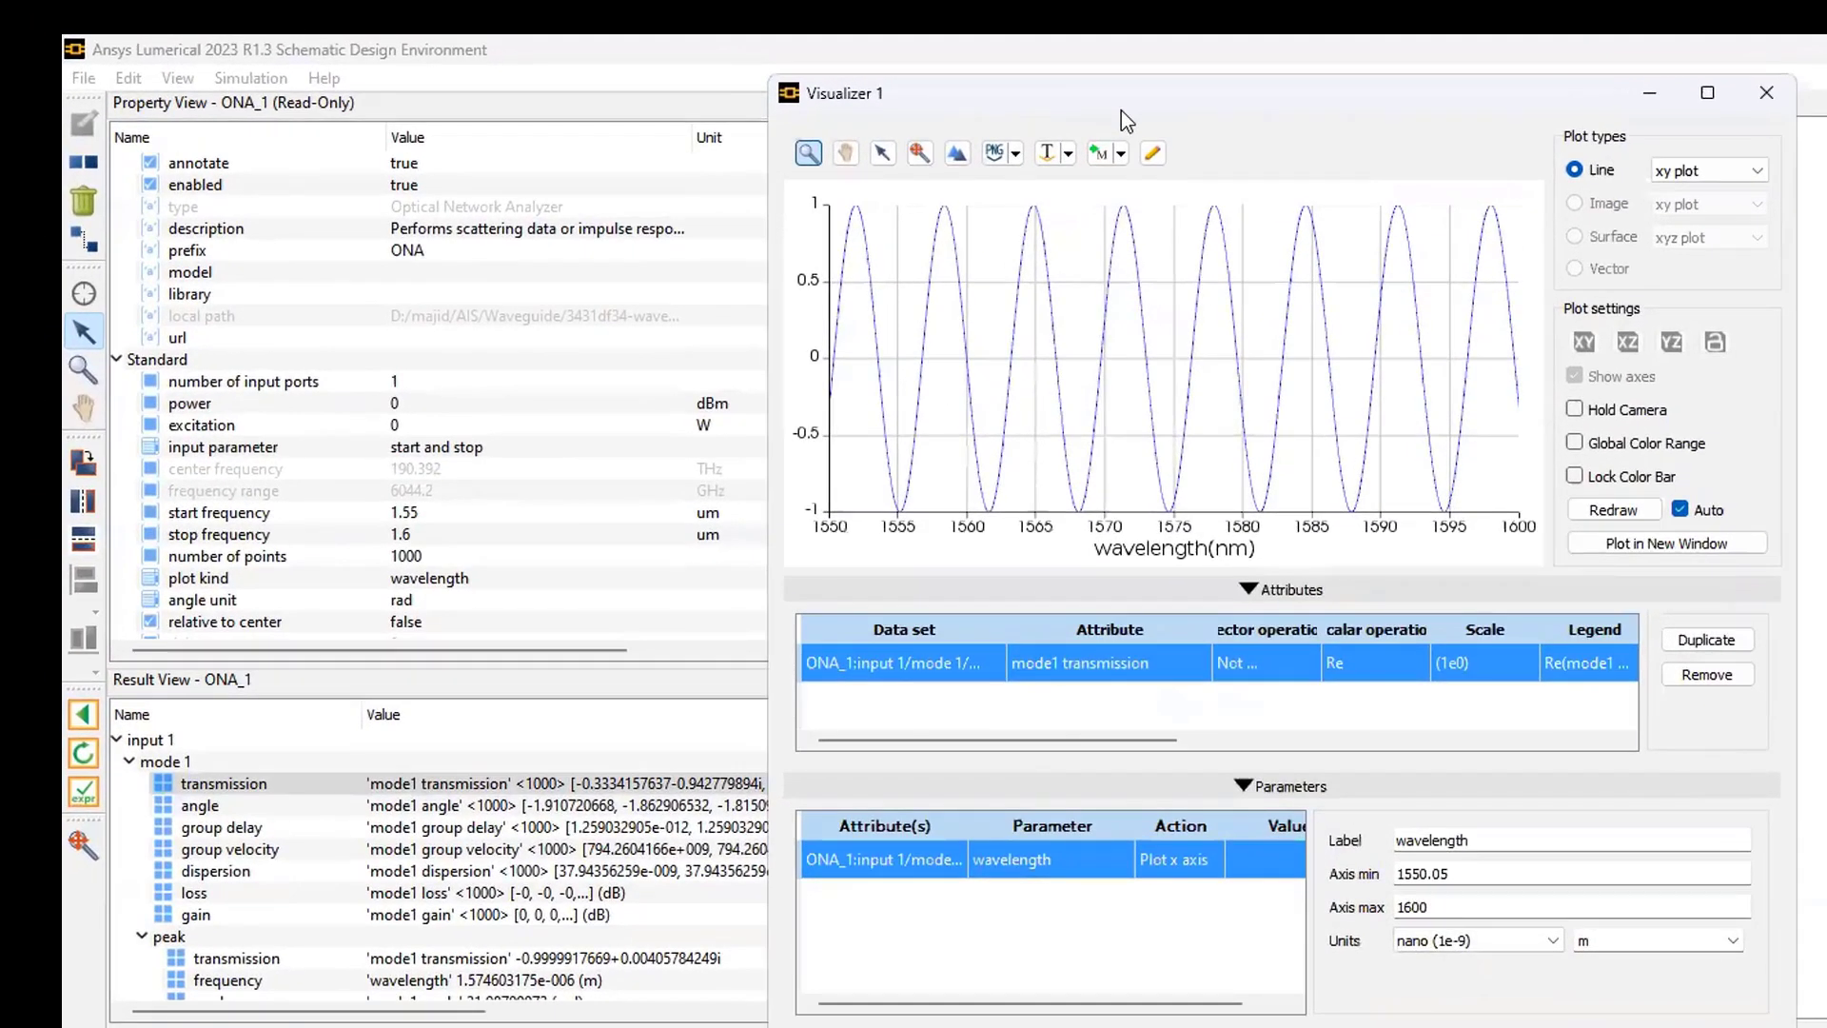
pyautogui.moveTo(1122, 110); pyautogui.dragTo(1372, 274)
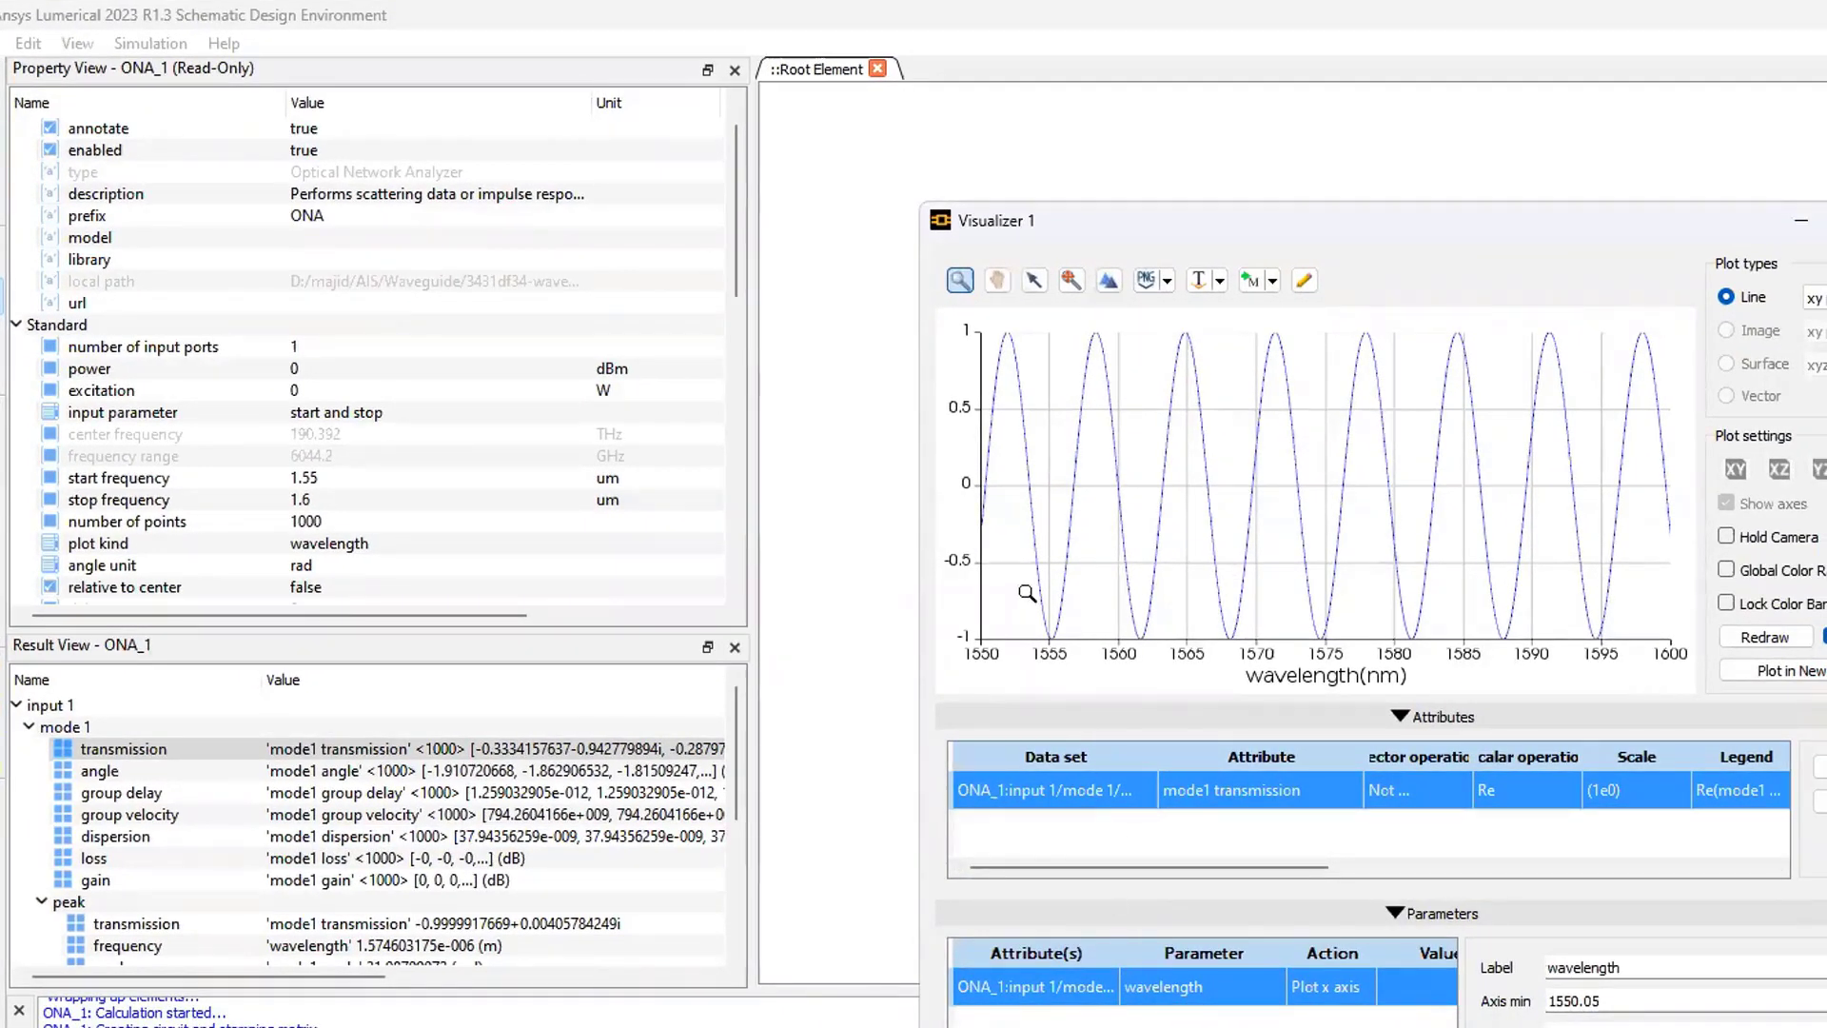
# - Switch to the PowerPoint deck and open the TE Guided Modes slide with the core and cladding field equations
pyautogui.moveTo(1155, 638)
pyautogui.hotkey('alt', 'Tab')
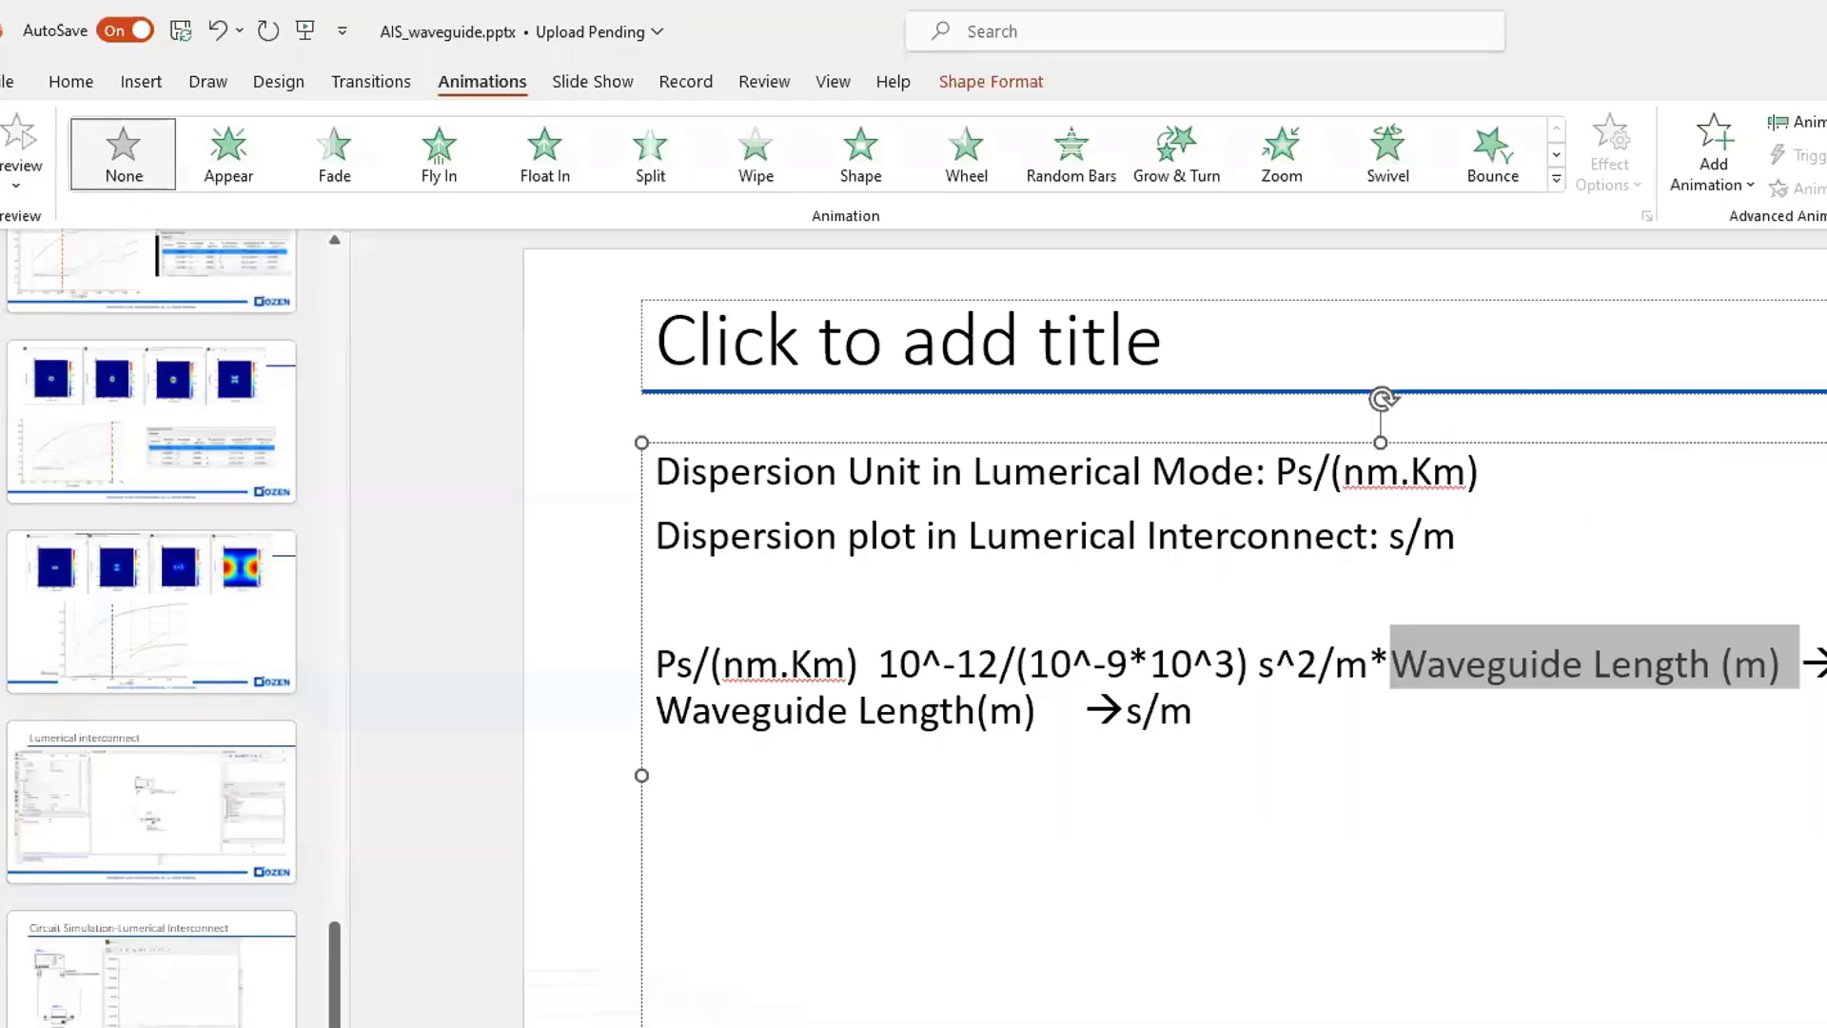
pyautogui.scroll(3, 147, 596)
pyautogui.scroll(6, 150, 603)
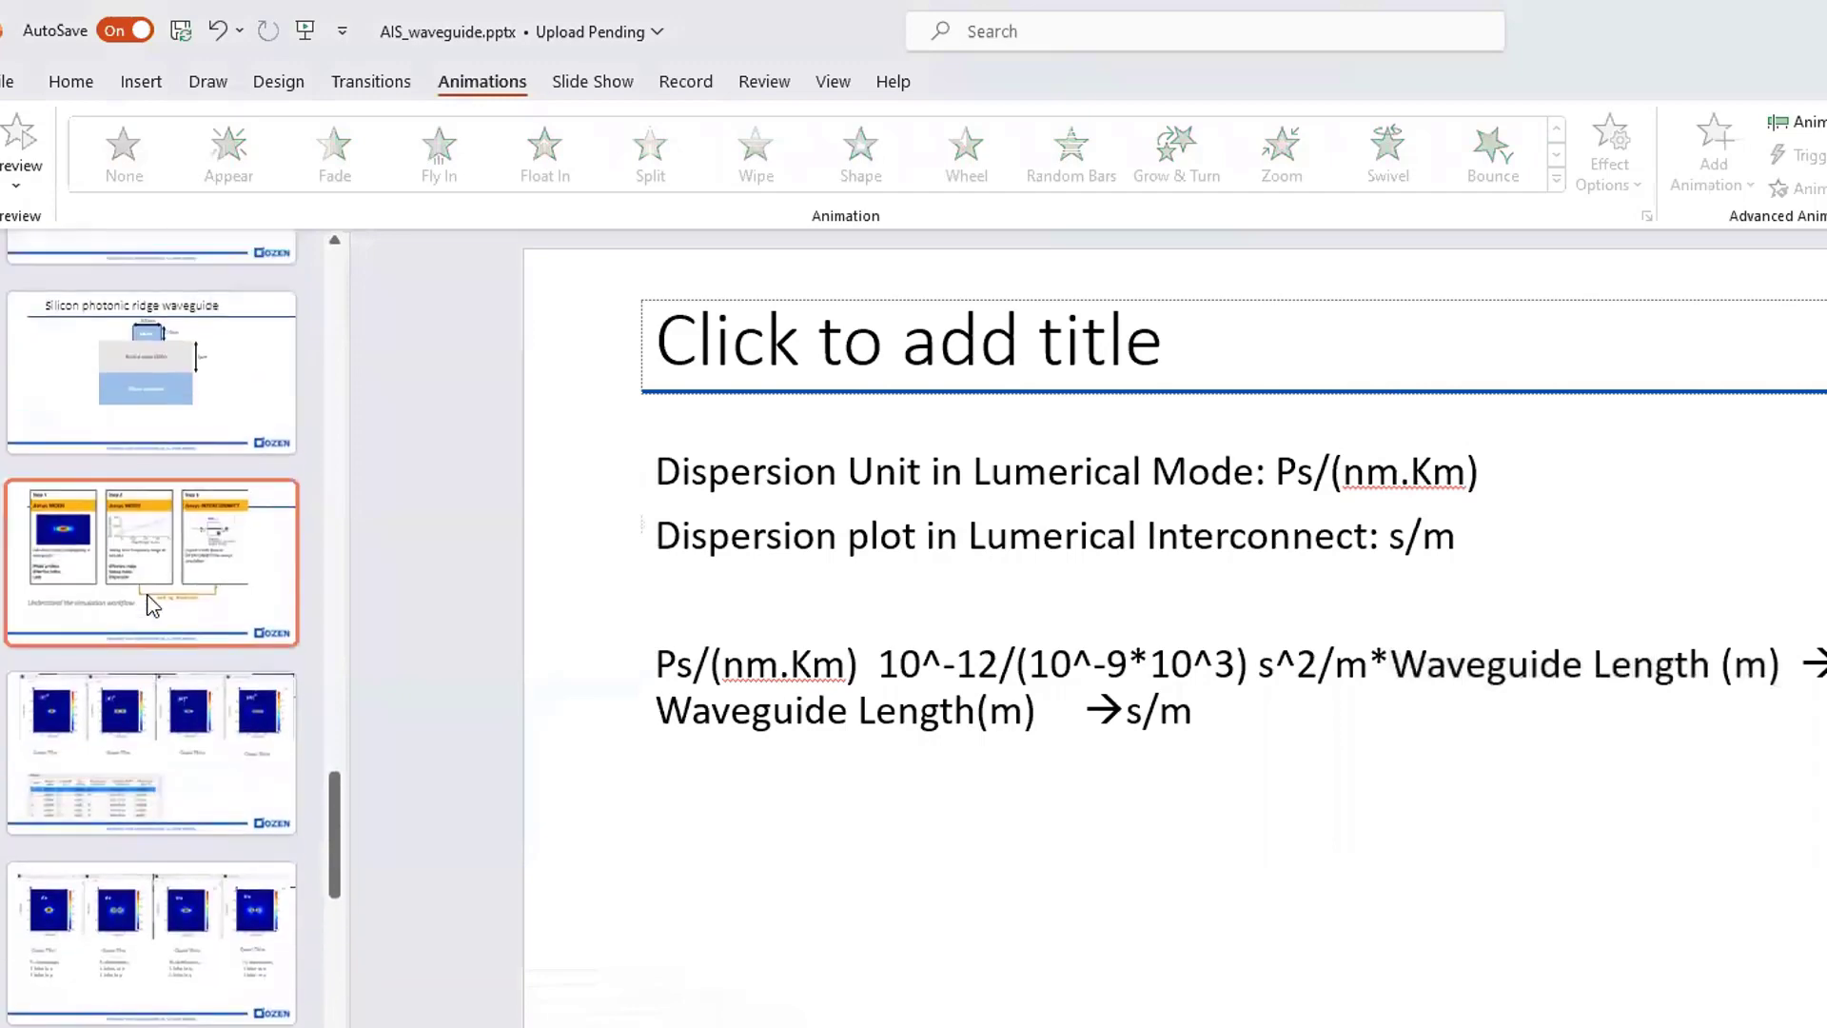
pyautogui.scroll(6, 149, 602)
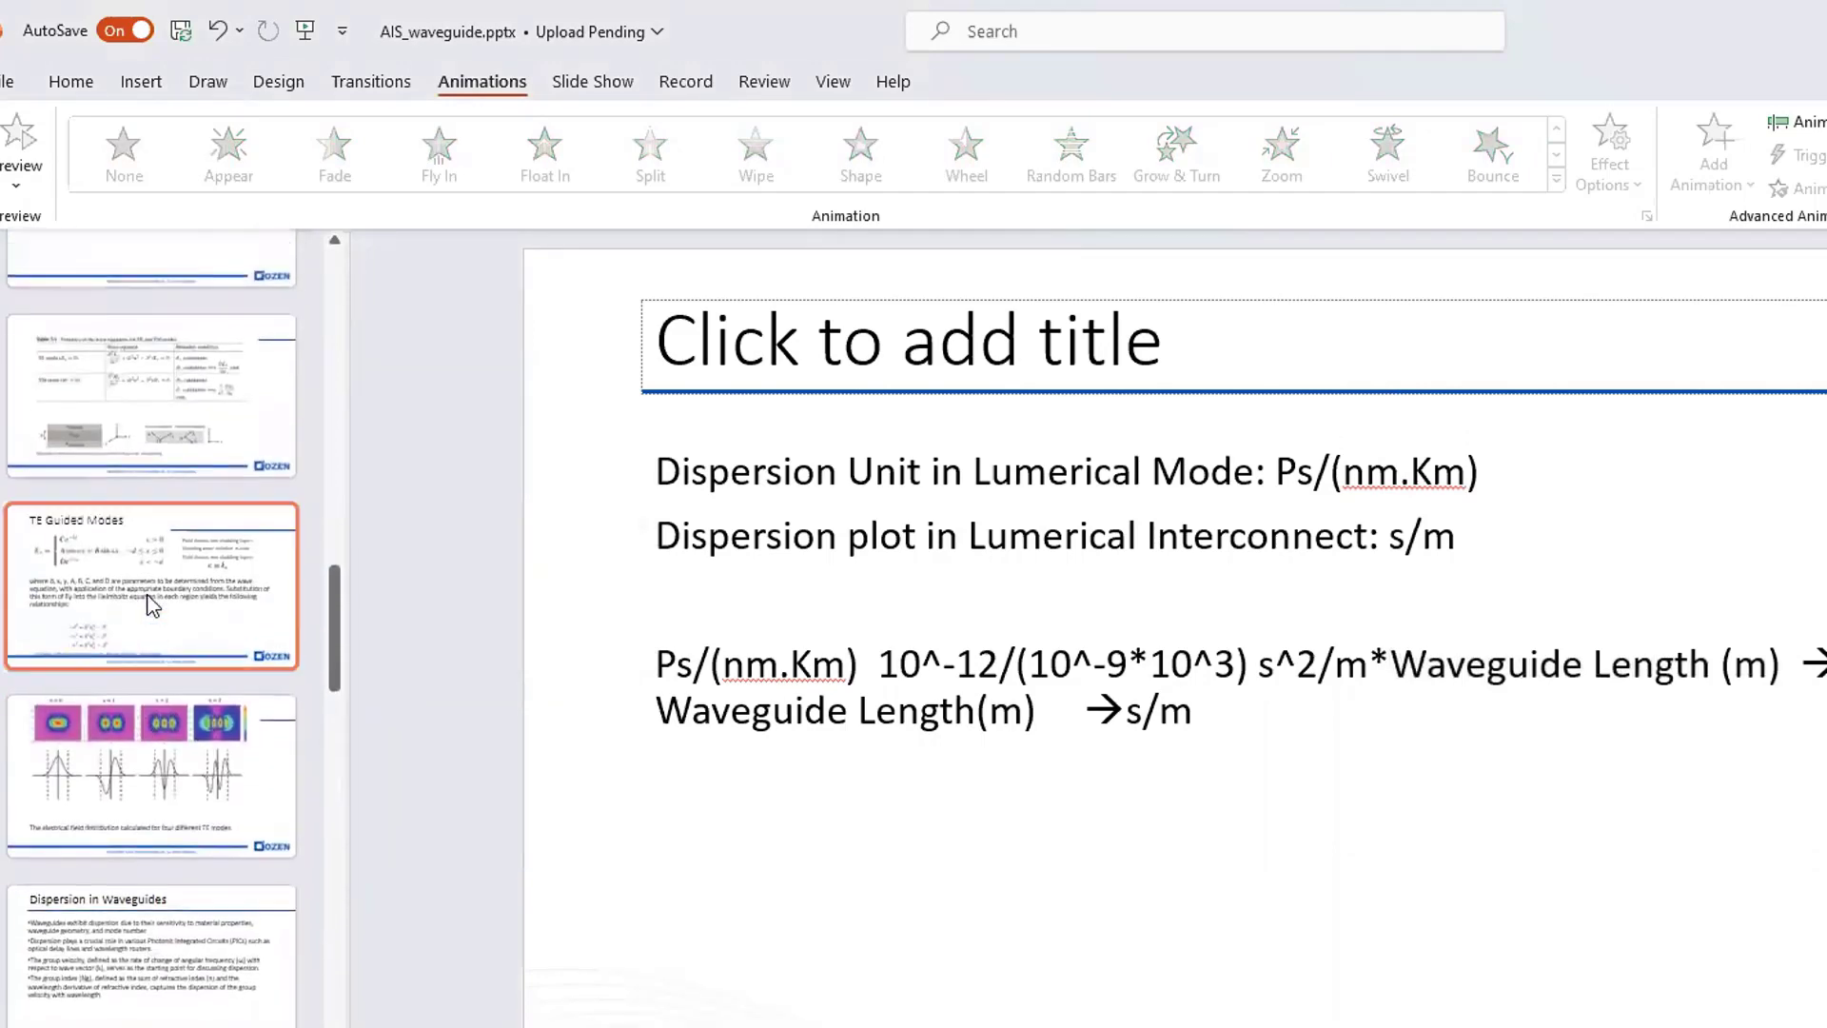
pyautogui.scroll(6, 149, 603)
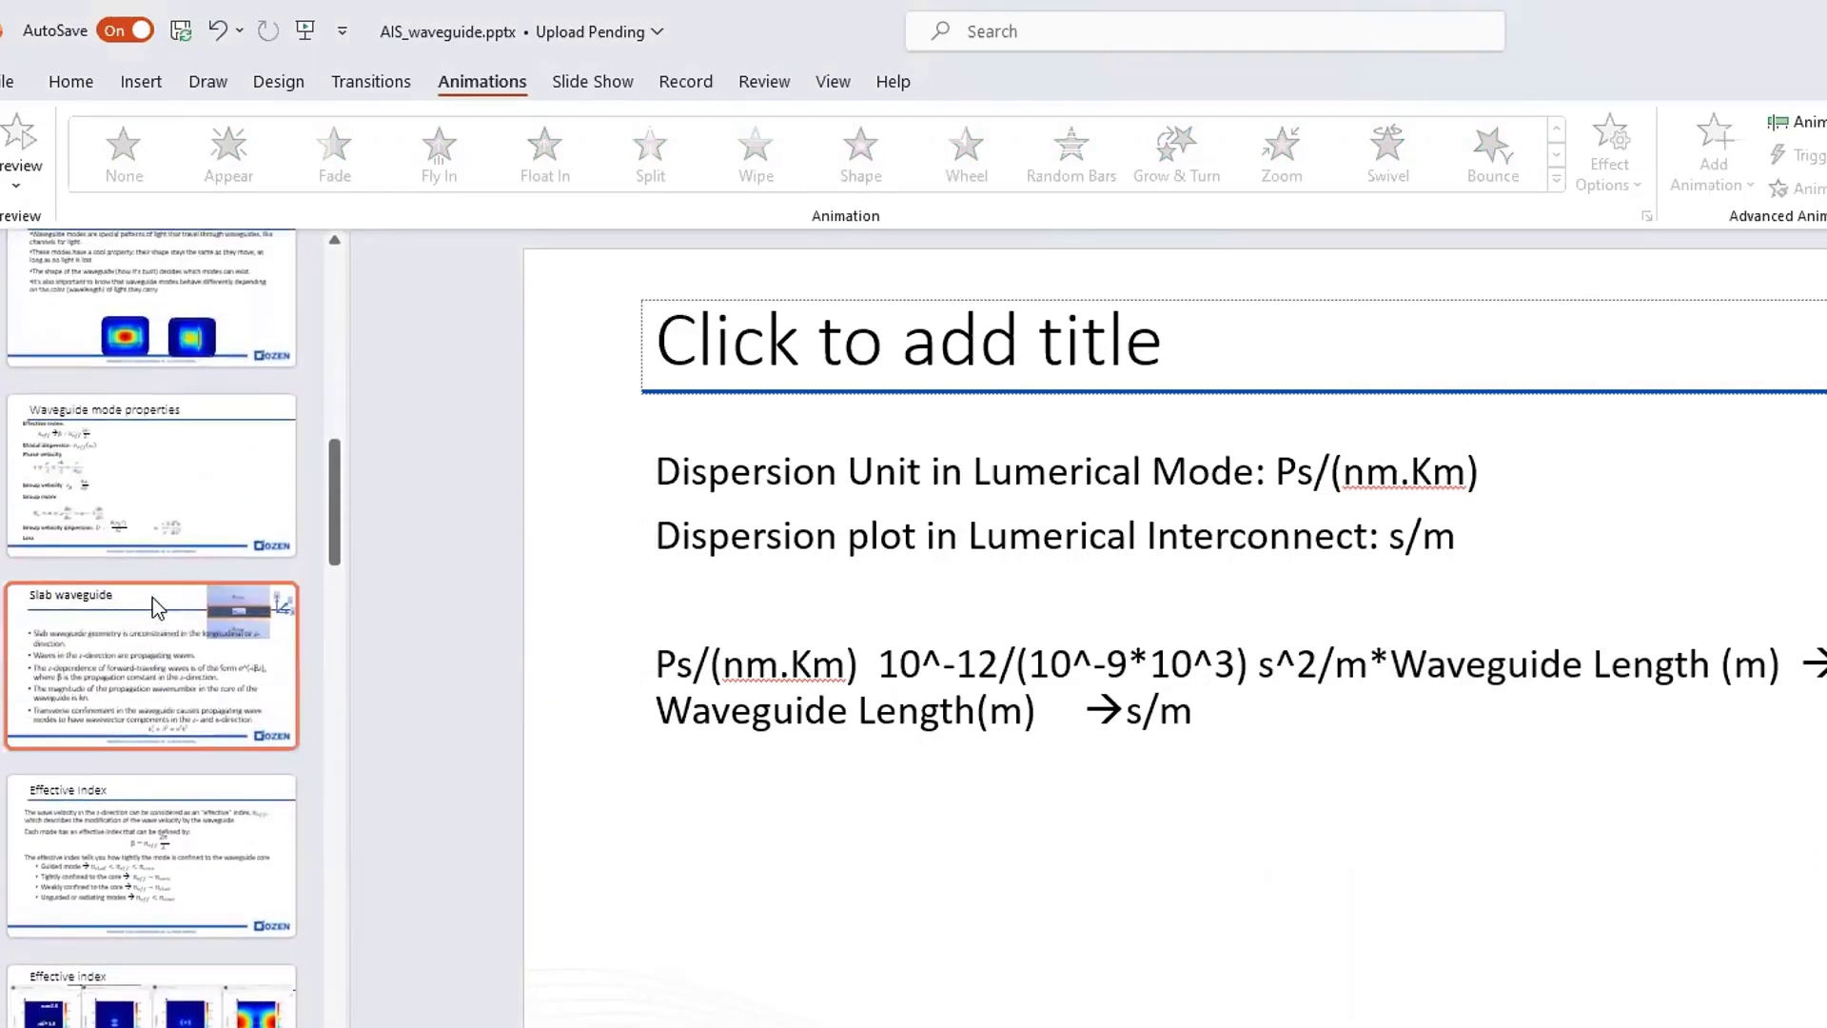
pyautogui.scroll(-6, 158, 607)
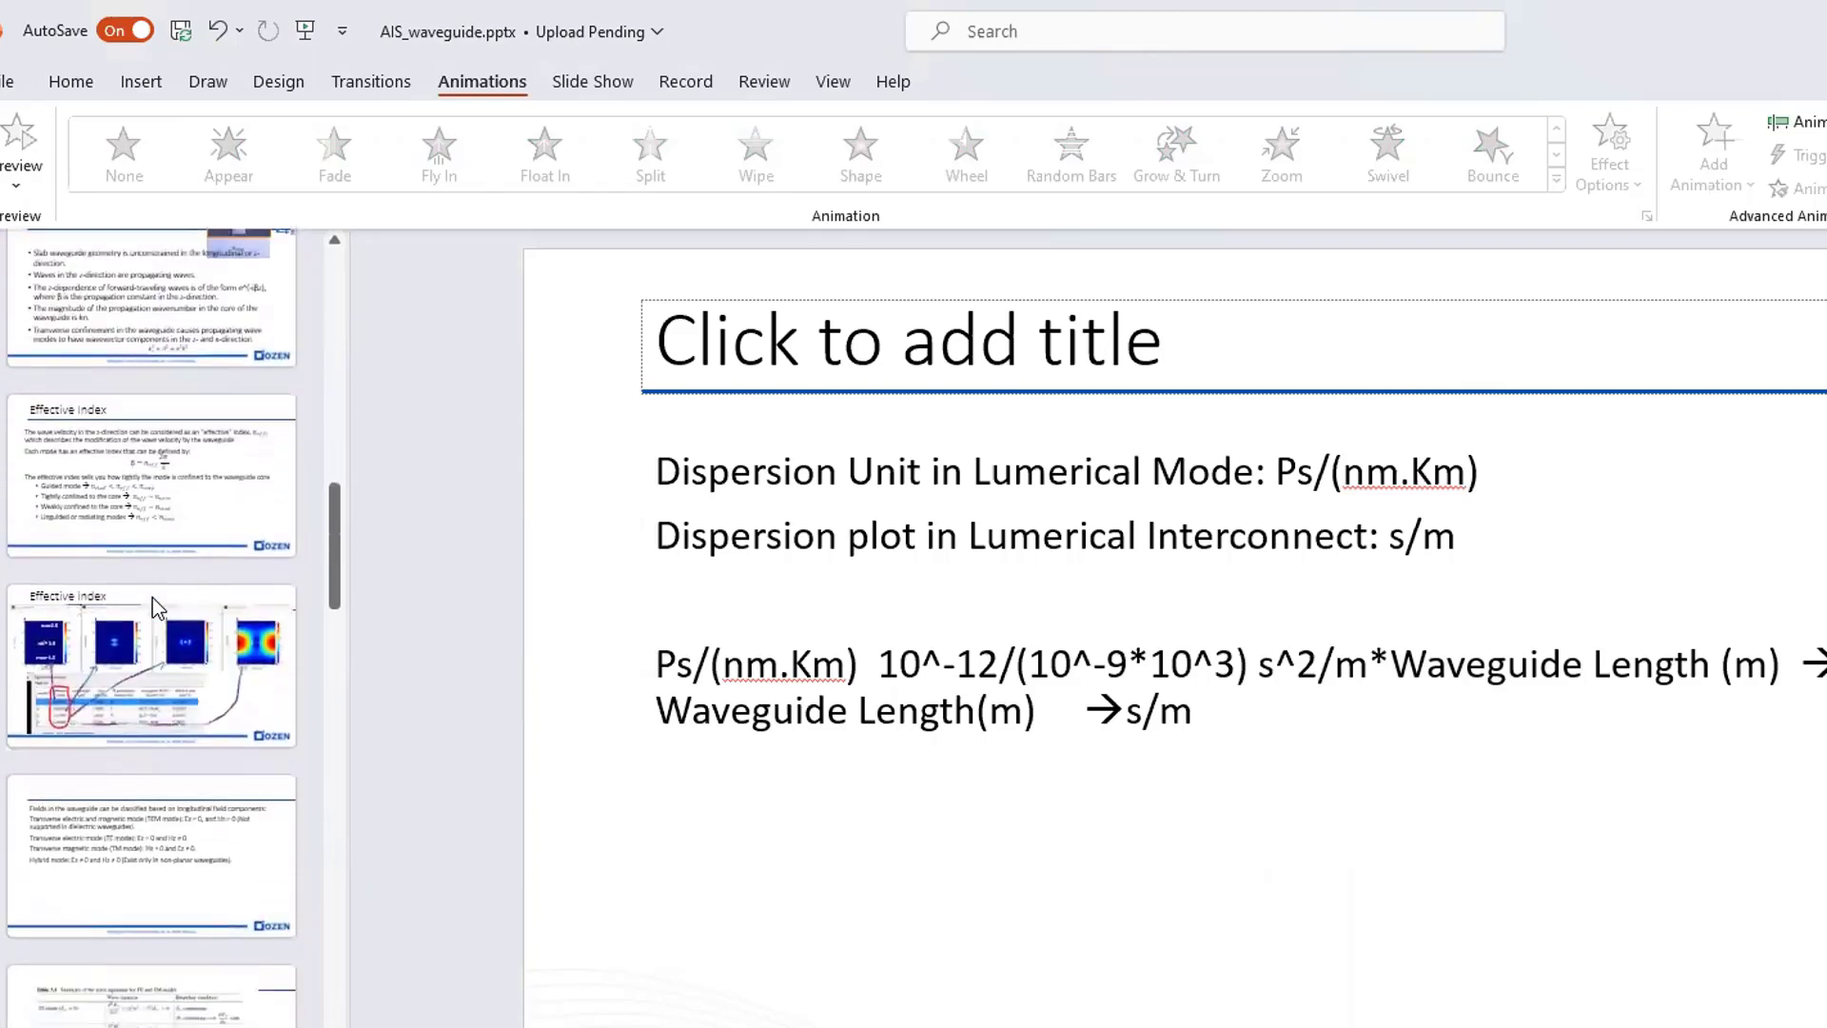
pyautogui.click(158, 607)
pyautogui.click(127, 477)
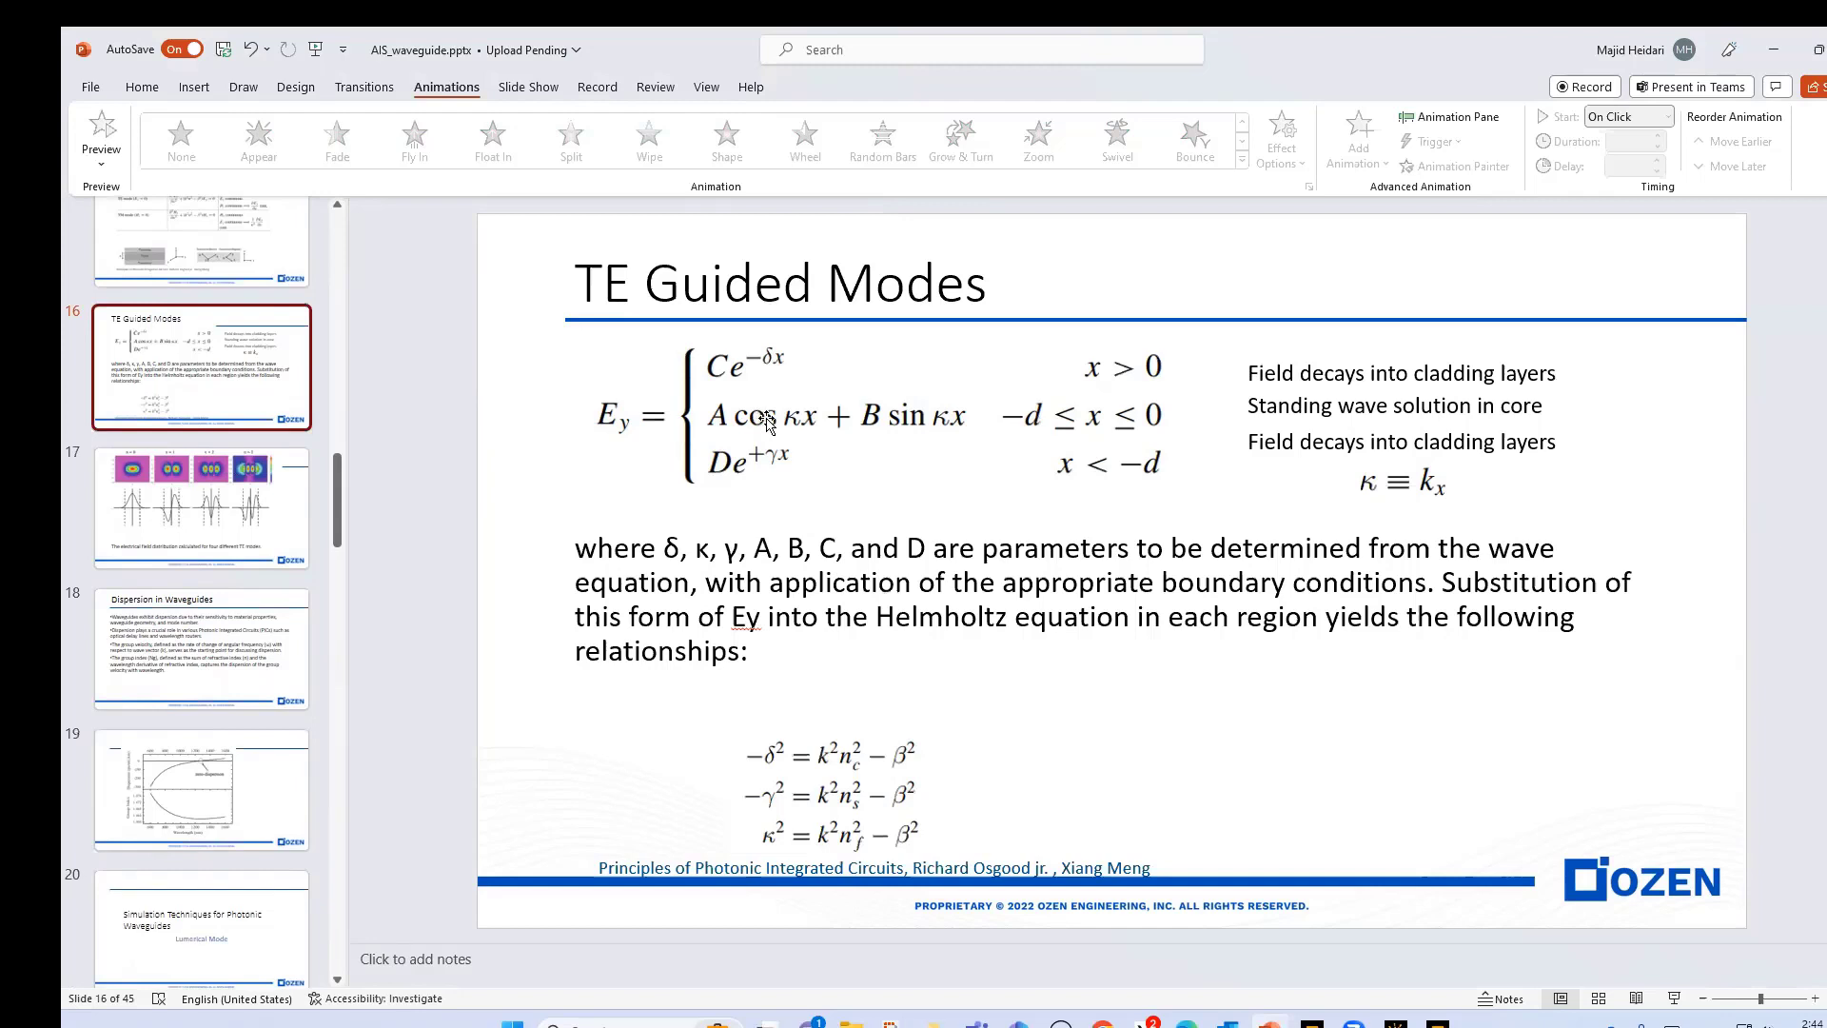
# - Return to the INTERCONNECT circuit with the transmission visualizer in front and move its window clear of the result list
pyautogui.moveTo(1438, 1020)
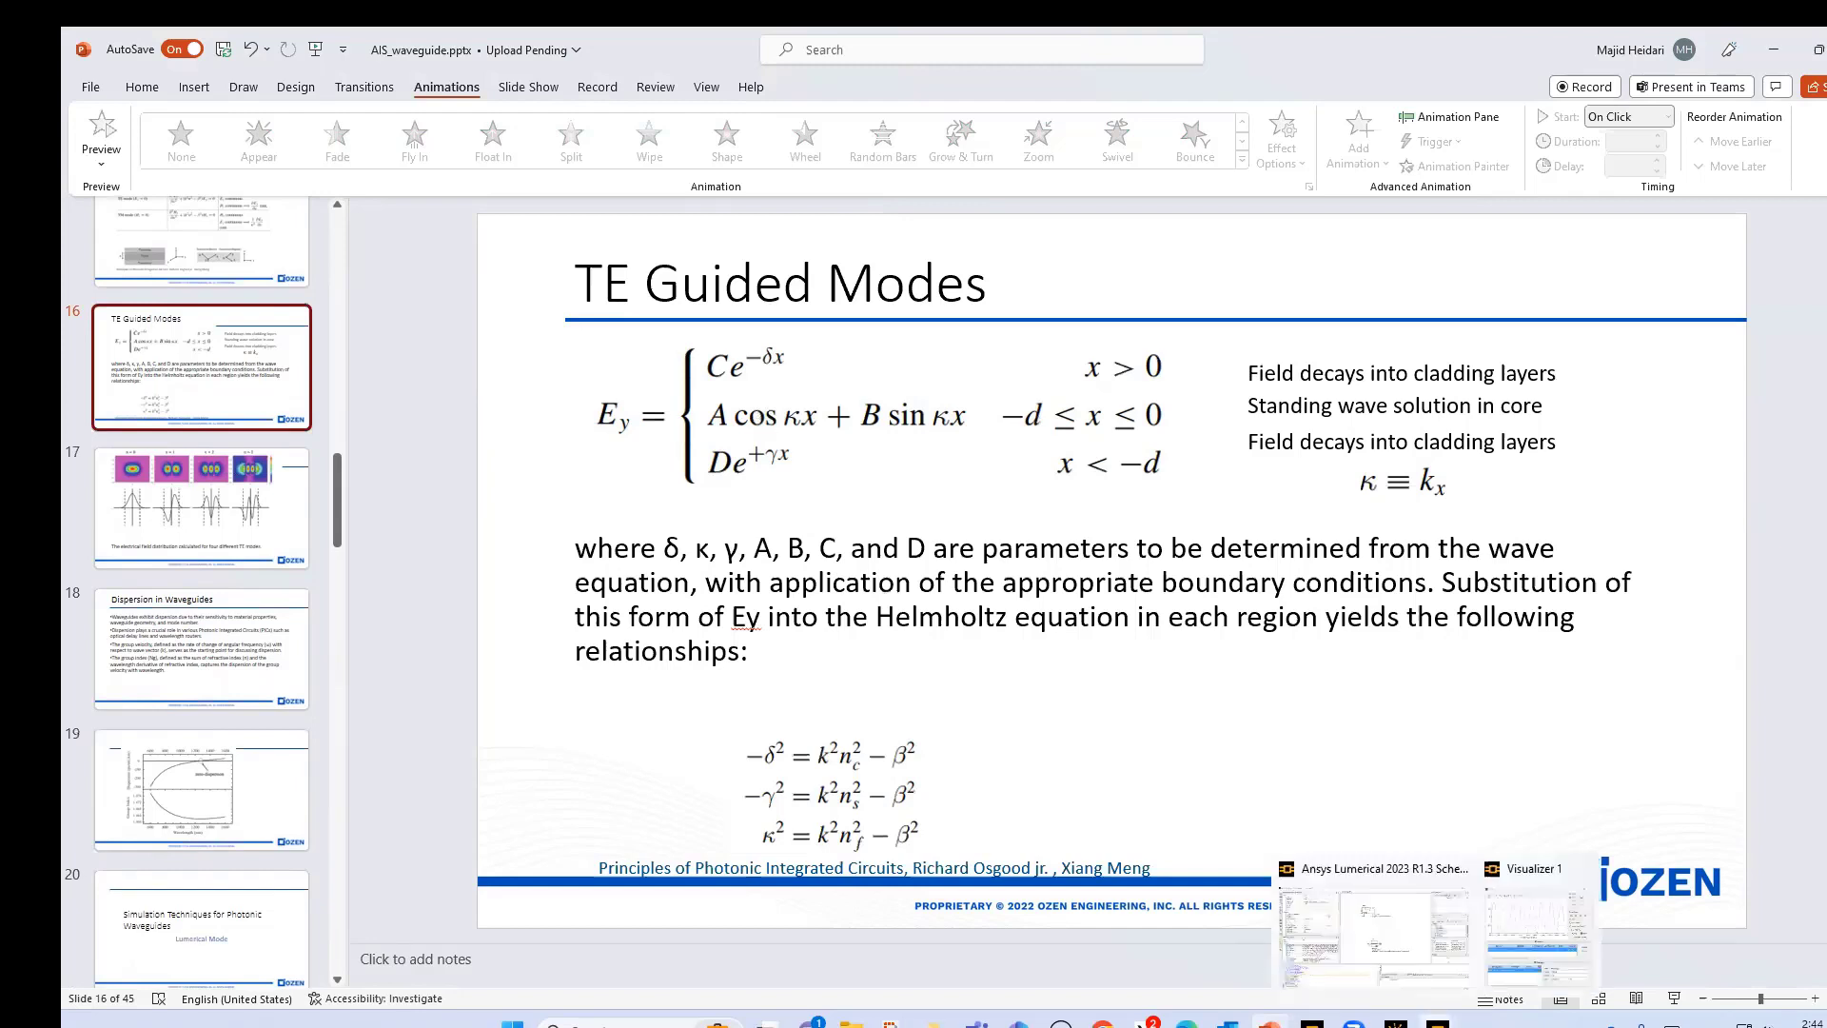
pyautogui.click(1523, 971)
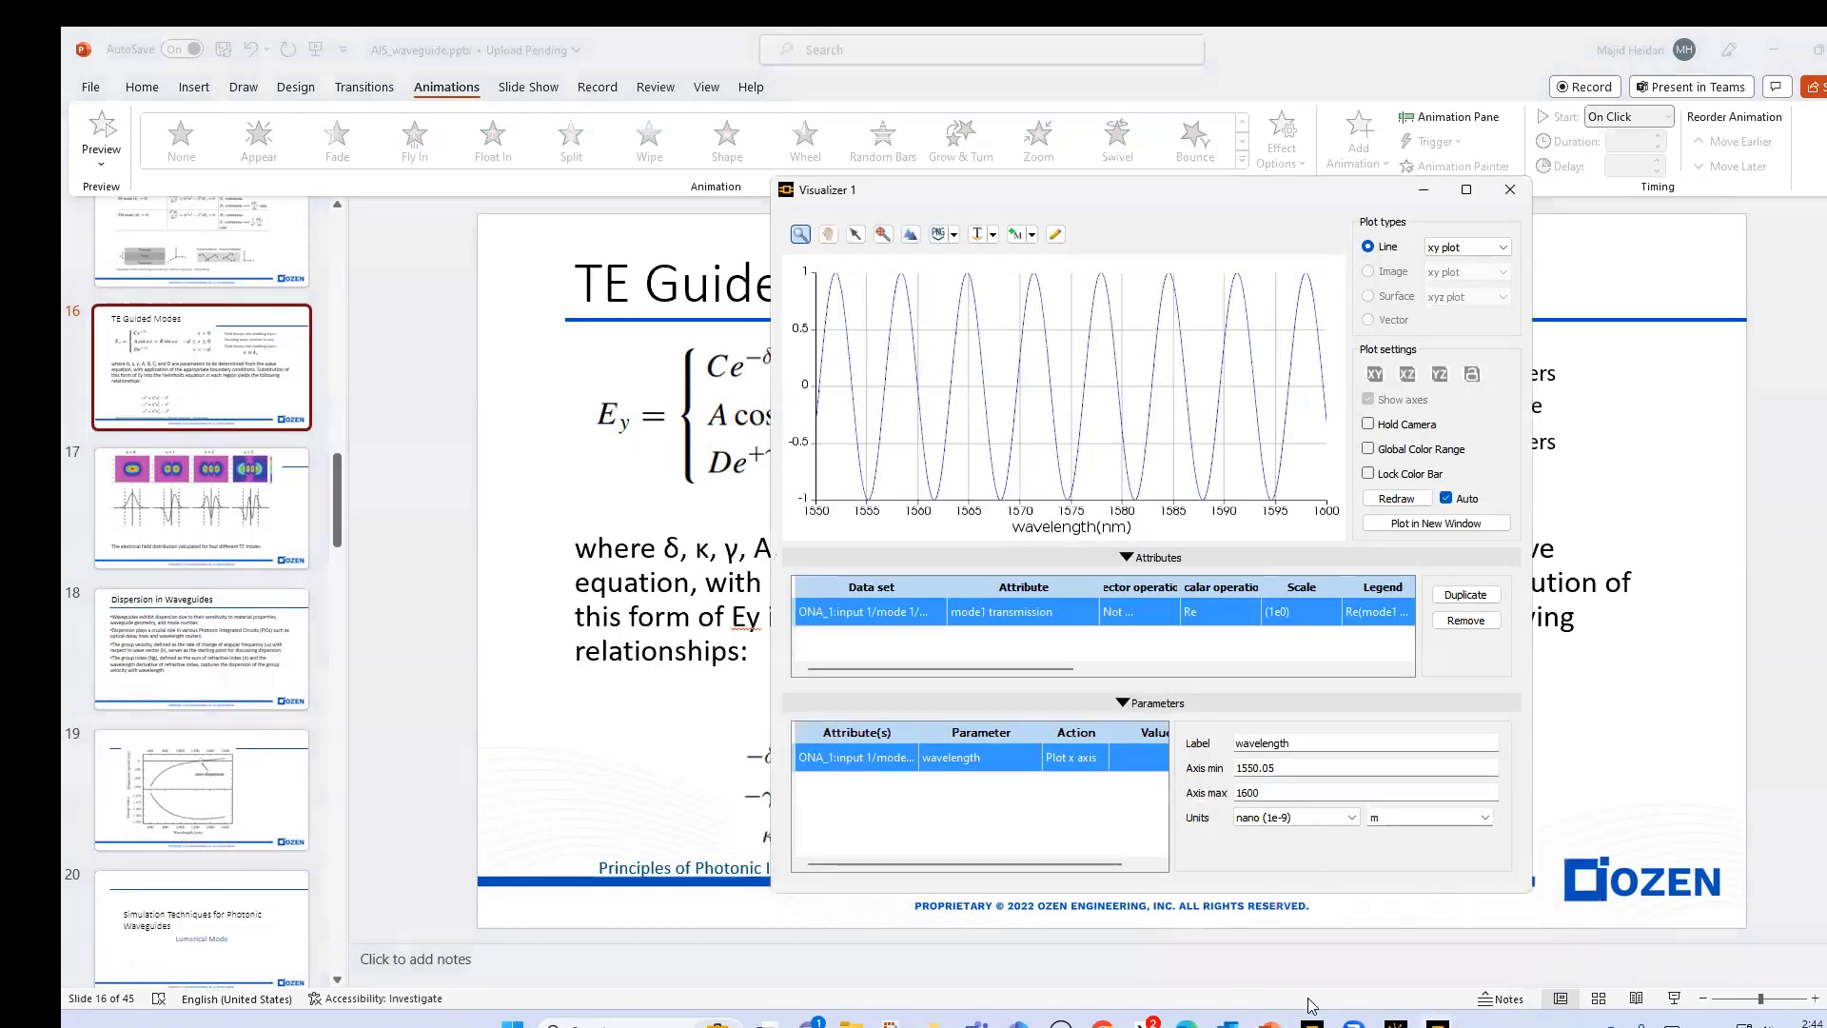
pyautogui.moveTo(1354, 1020)
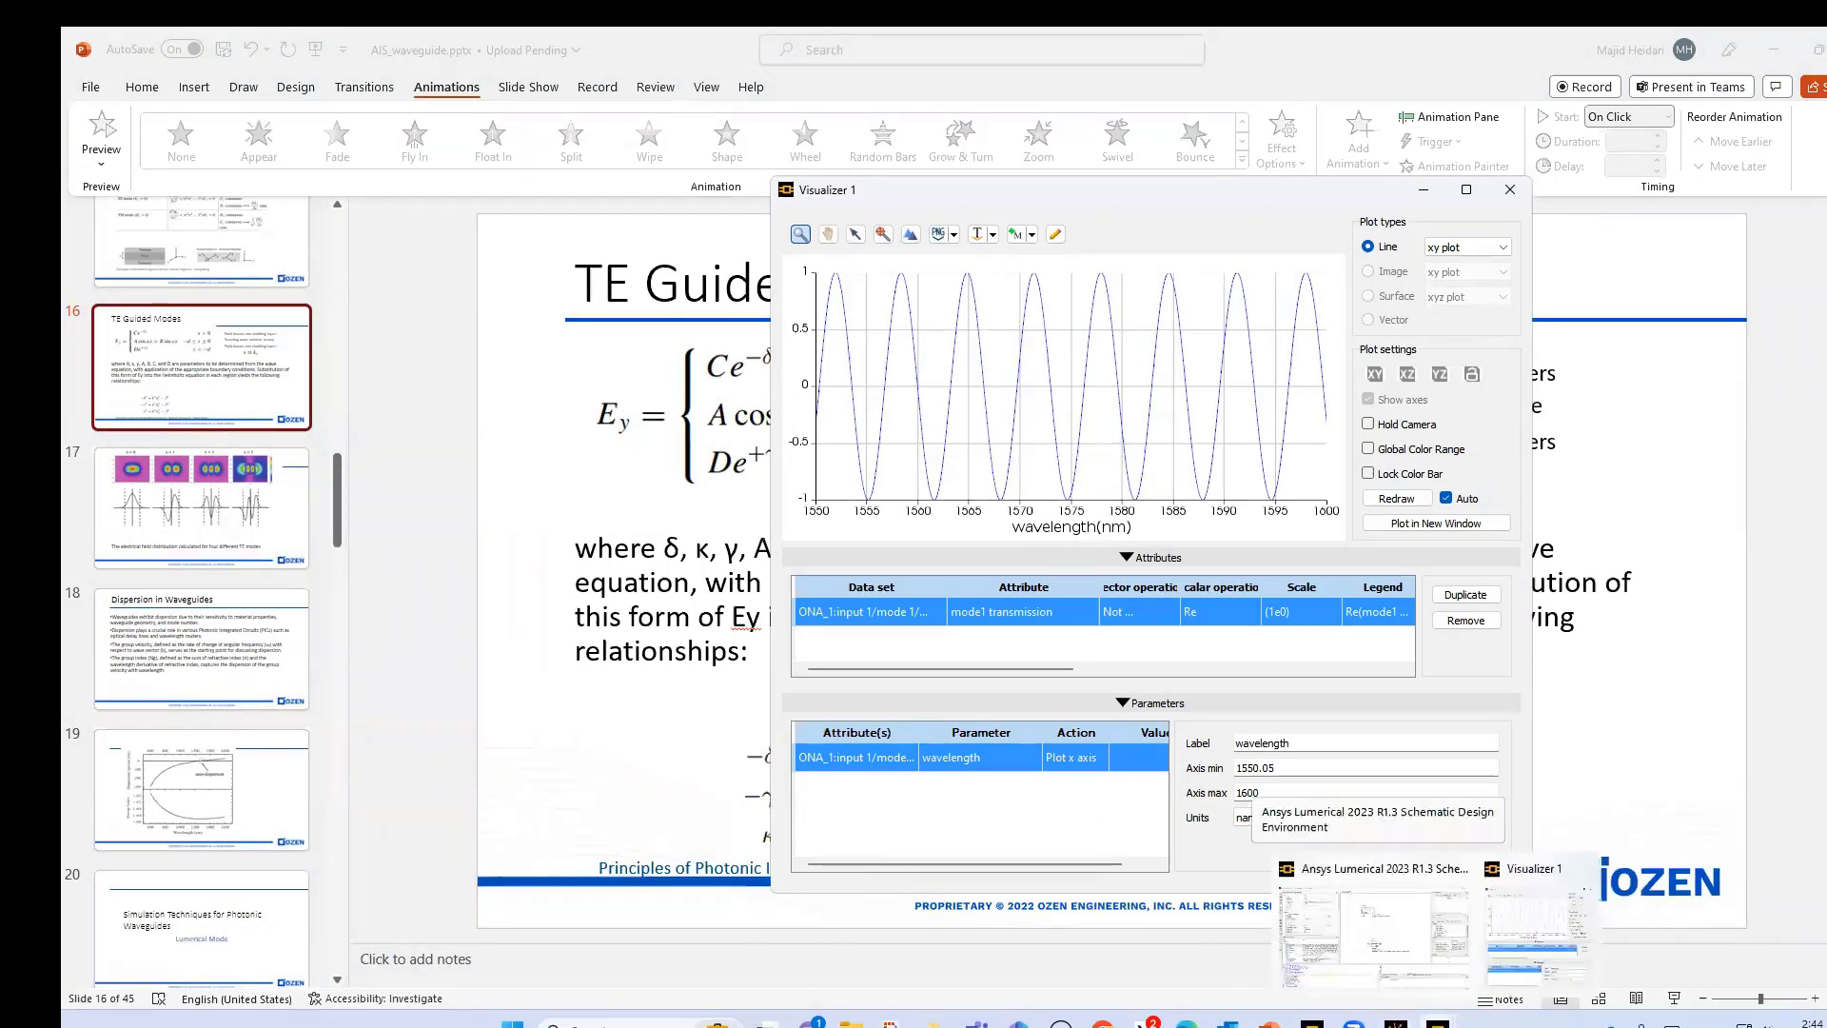
pyautogui.click(1428, 1005)
pyautogui.moveTo(1432, 1007)
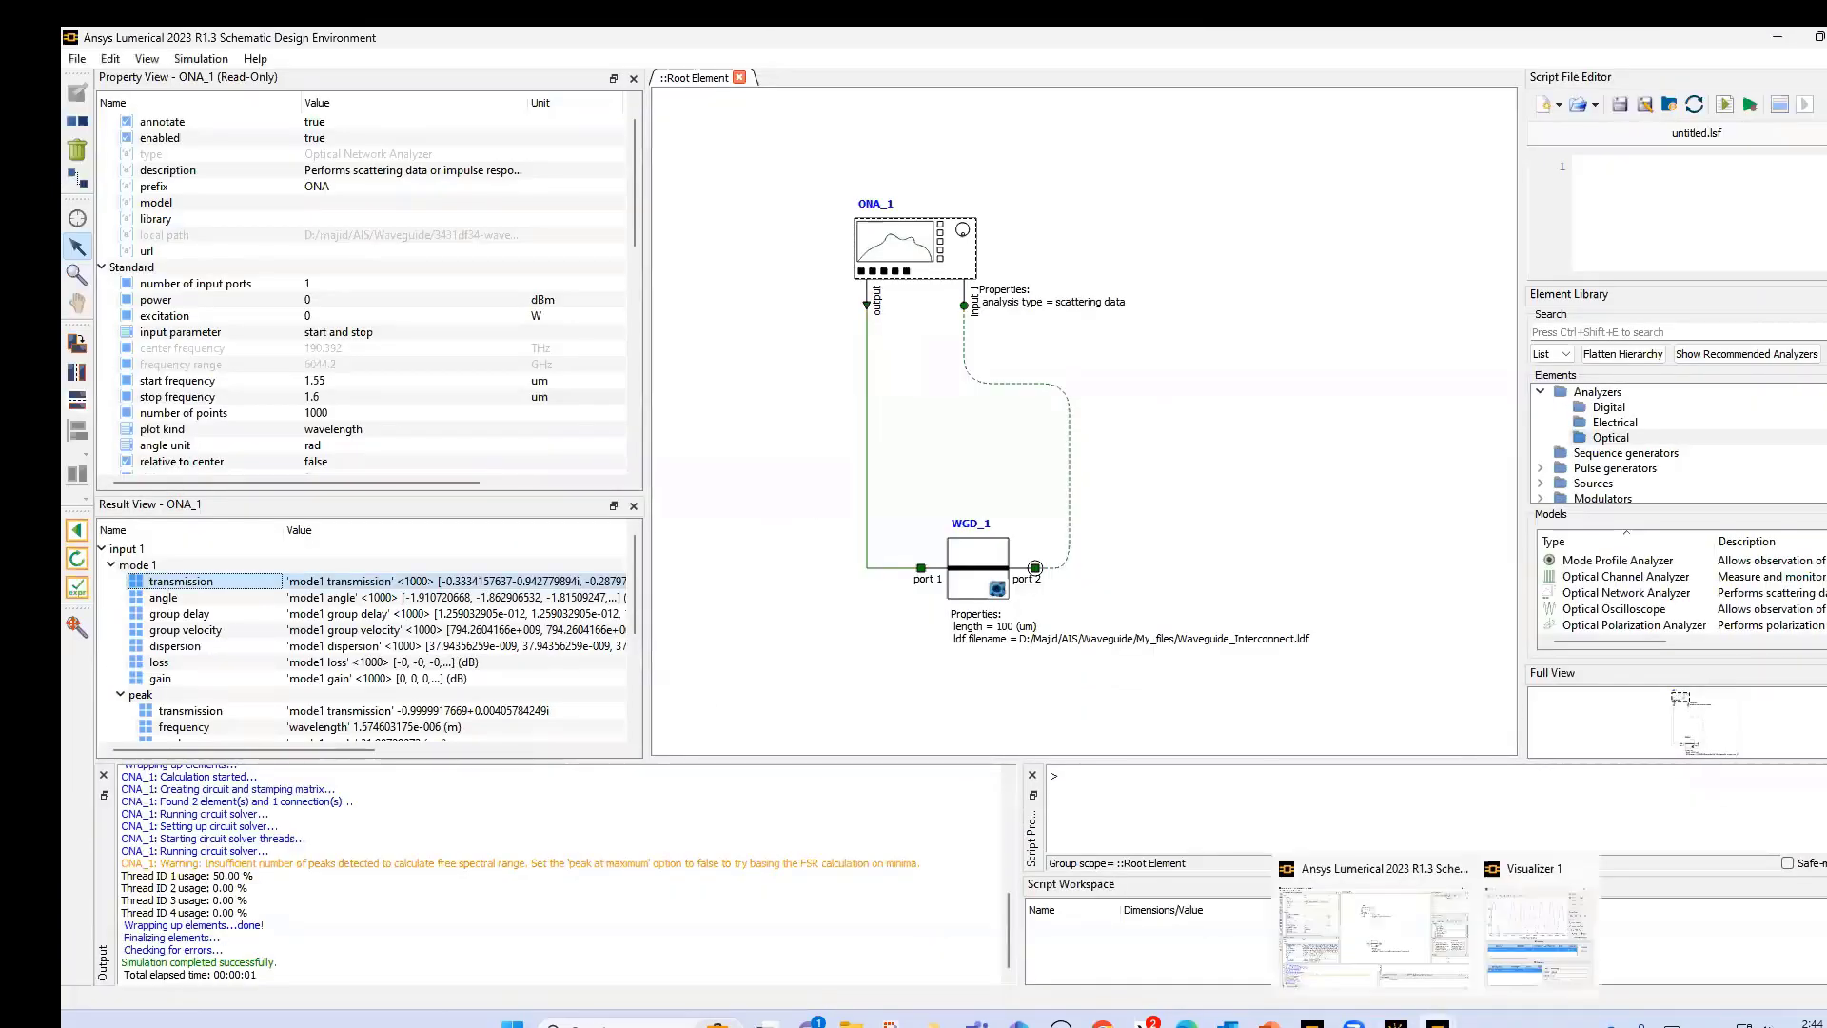
pyautogui.click(1512, 957)
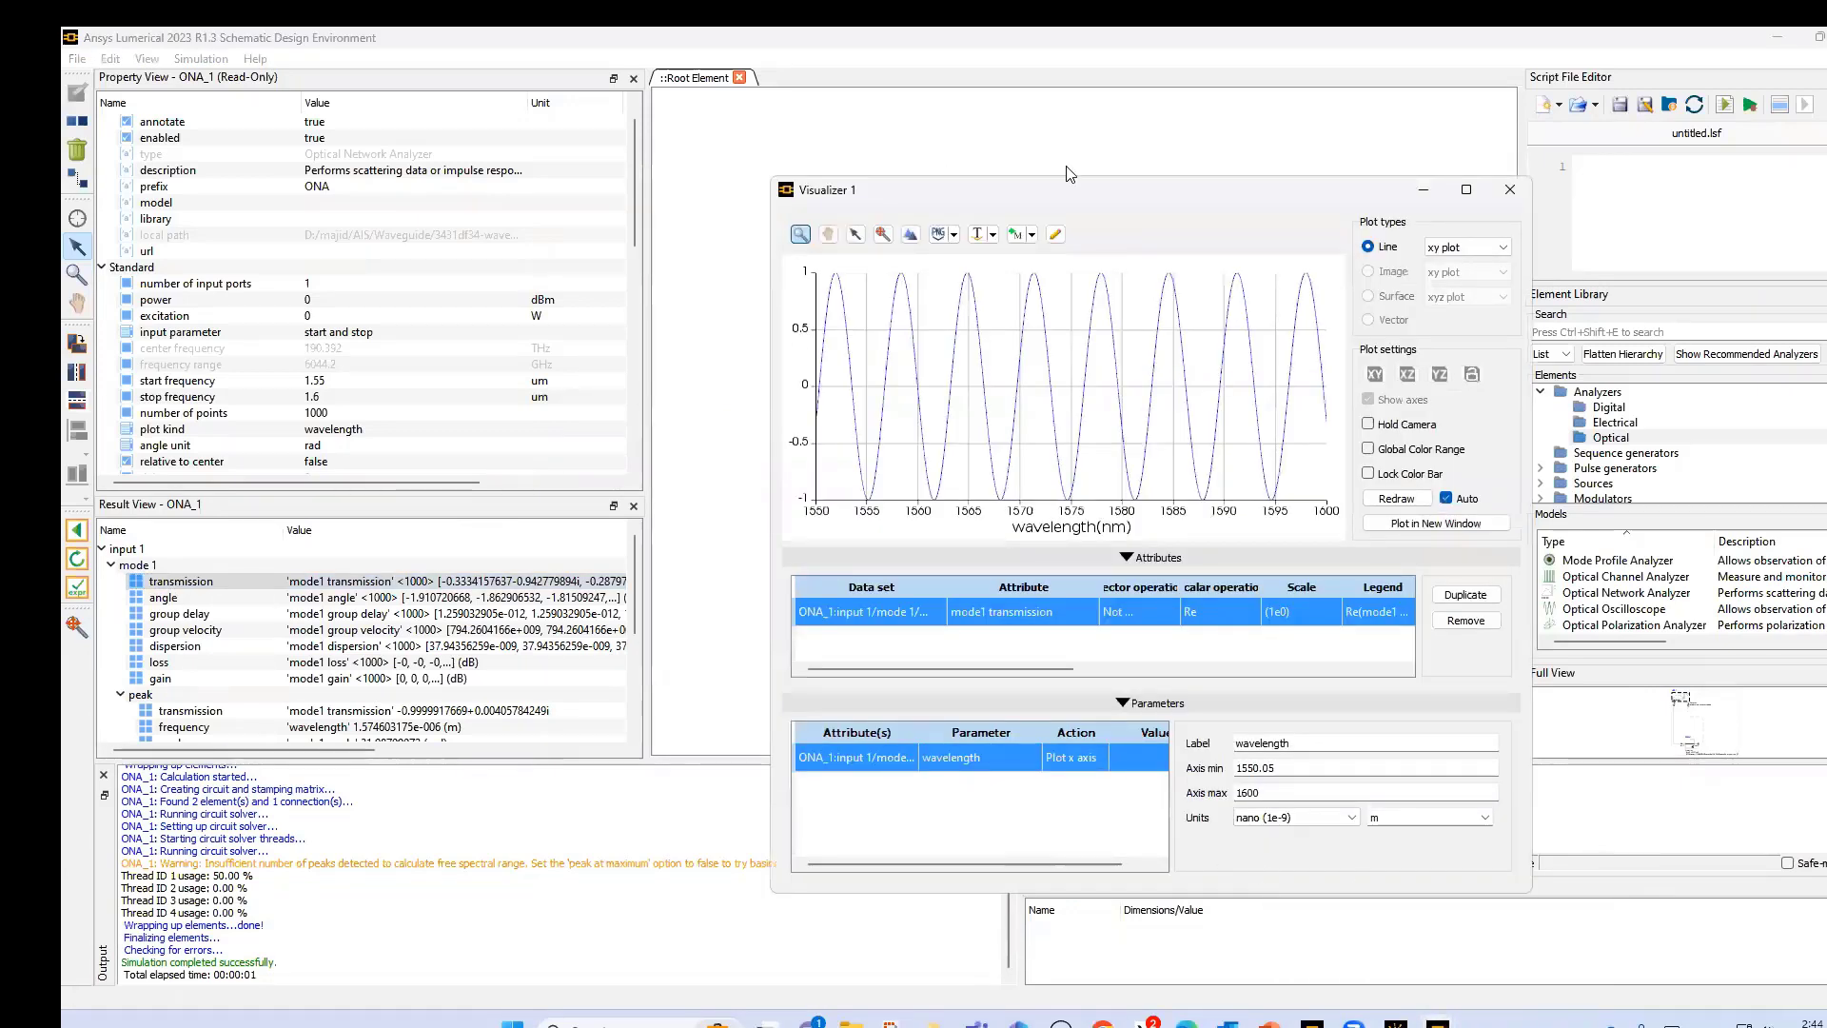
pyautogui.moveTo(1061, 192); pyautogui.dragTo(1203, 126)
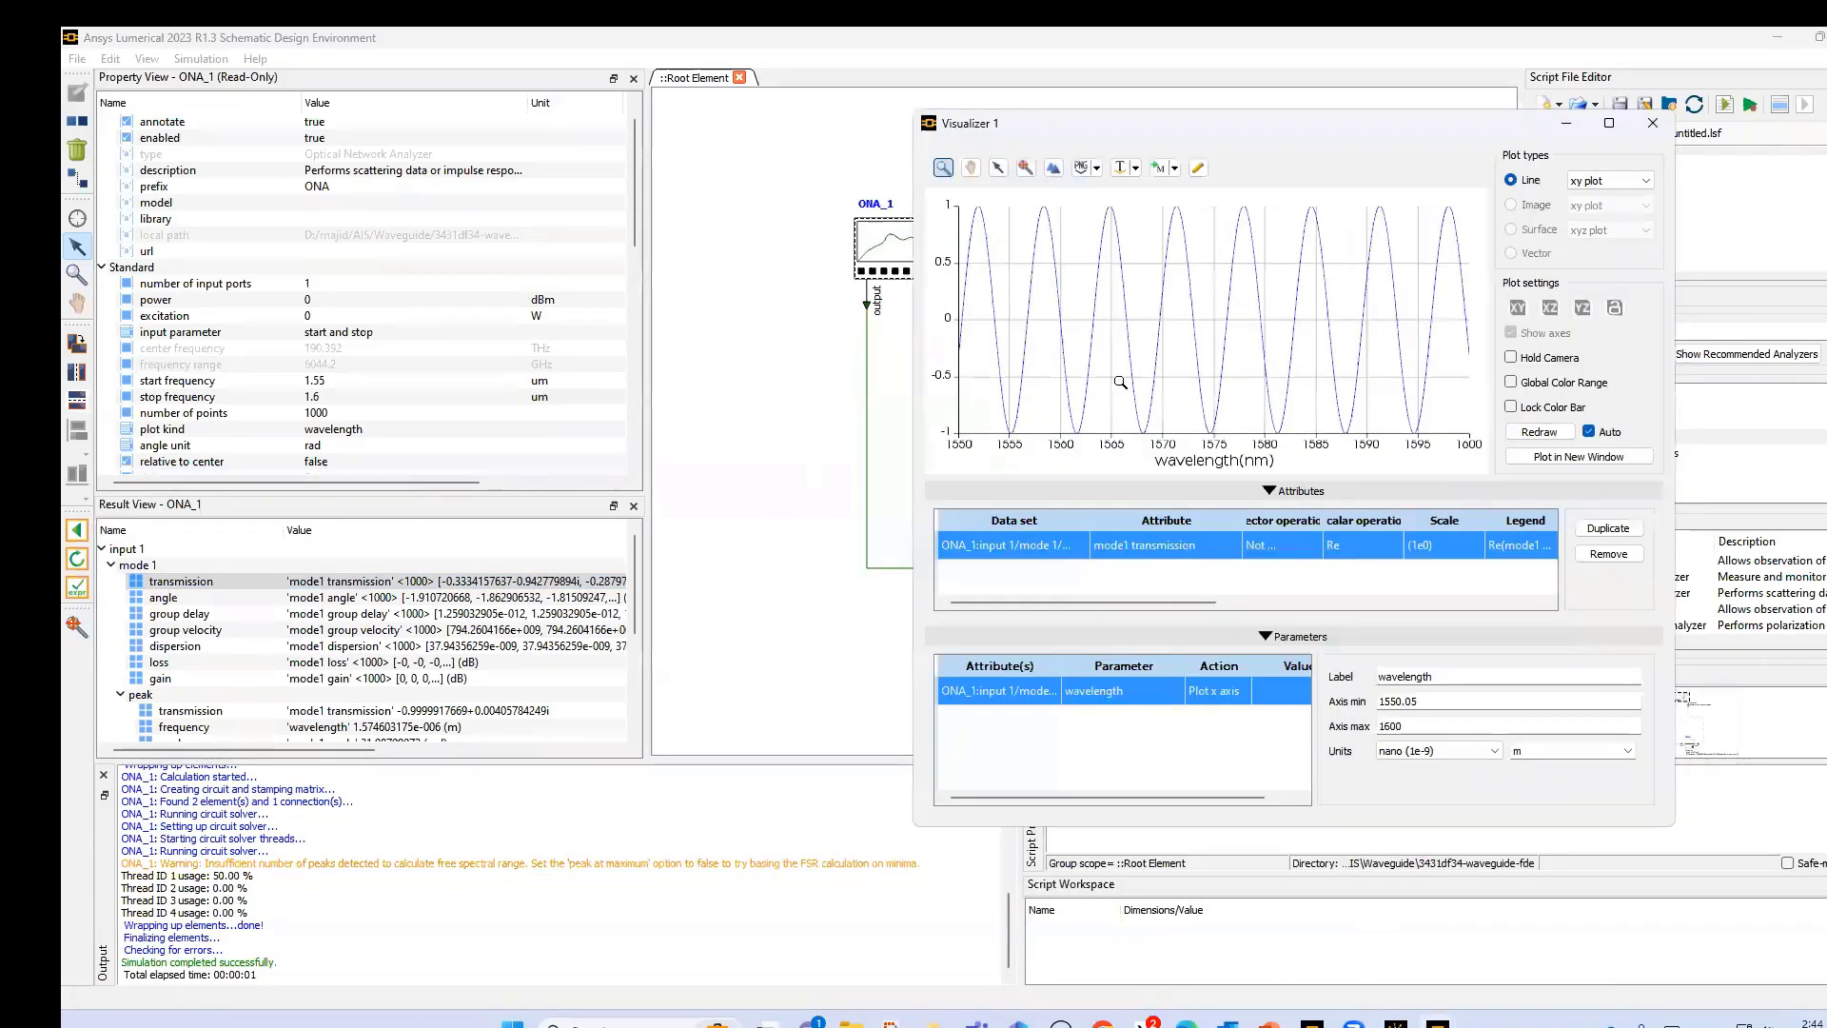
# - Switch back to design mode, set the WGD_1 waveguide length to 50 um and rerun the simulation
pyautogui.click(74, 531)
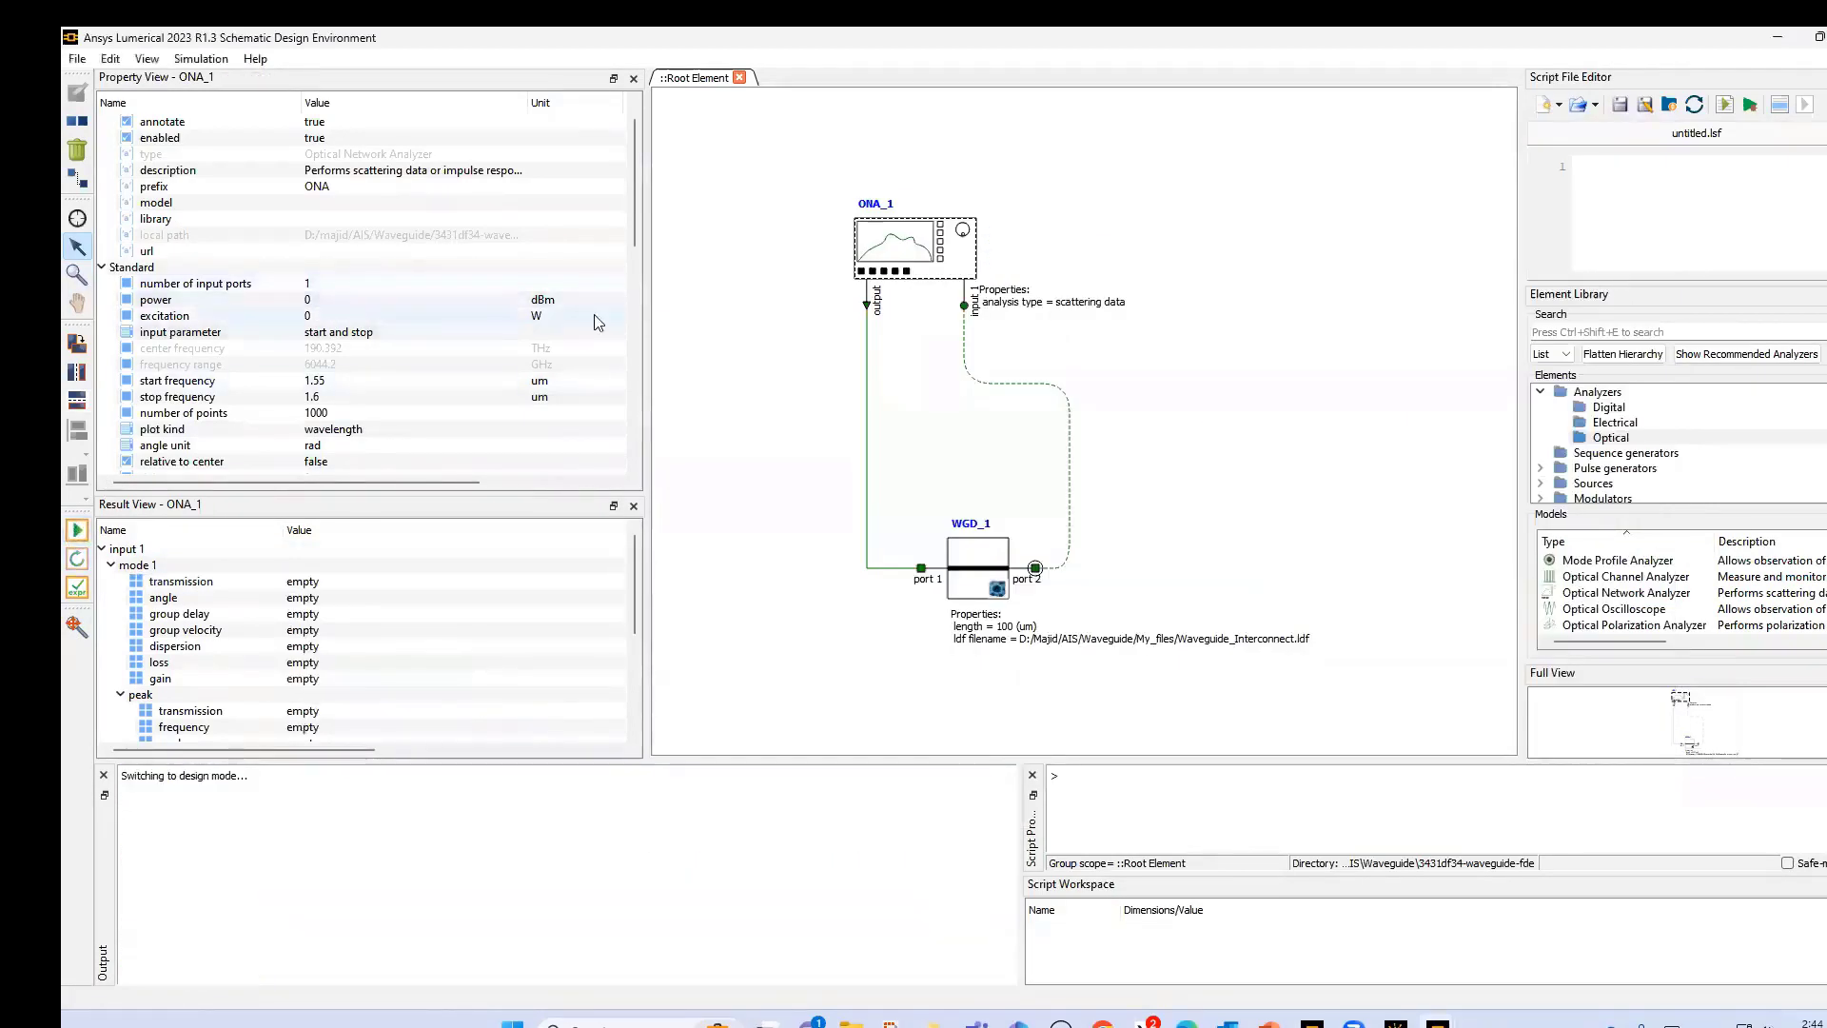
pyautogui.click(963, 562)
pyautogui.click(316, 299)
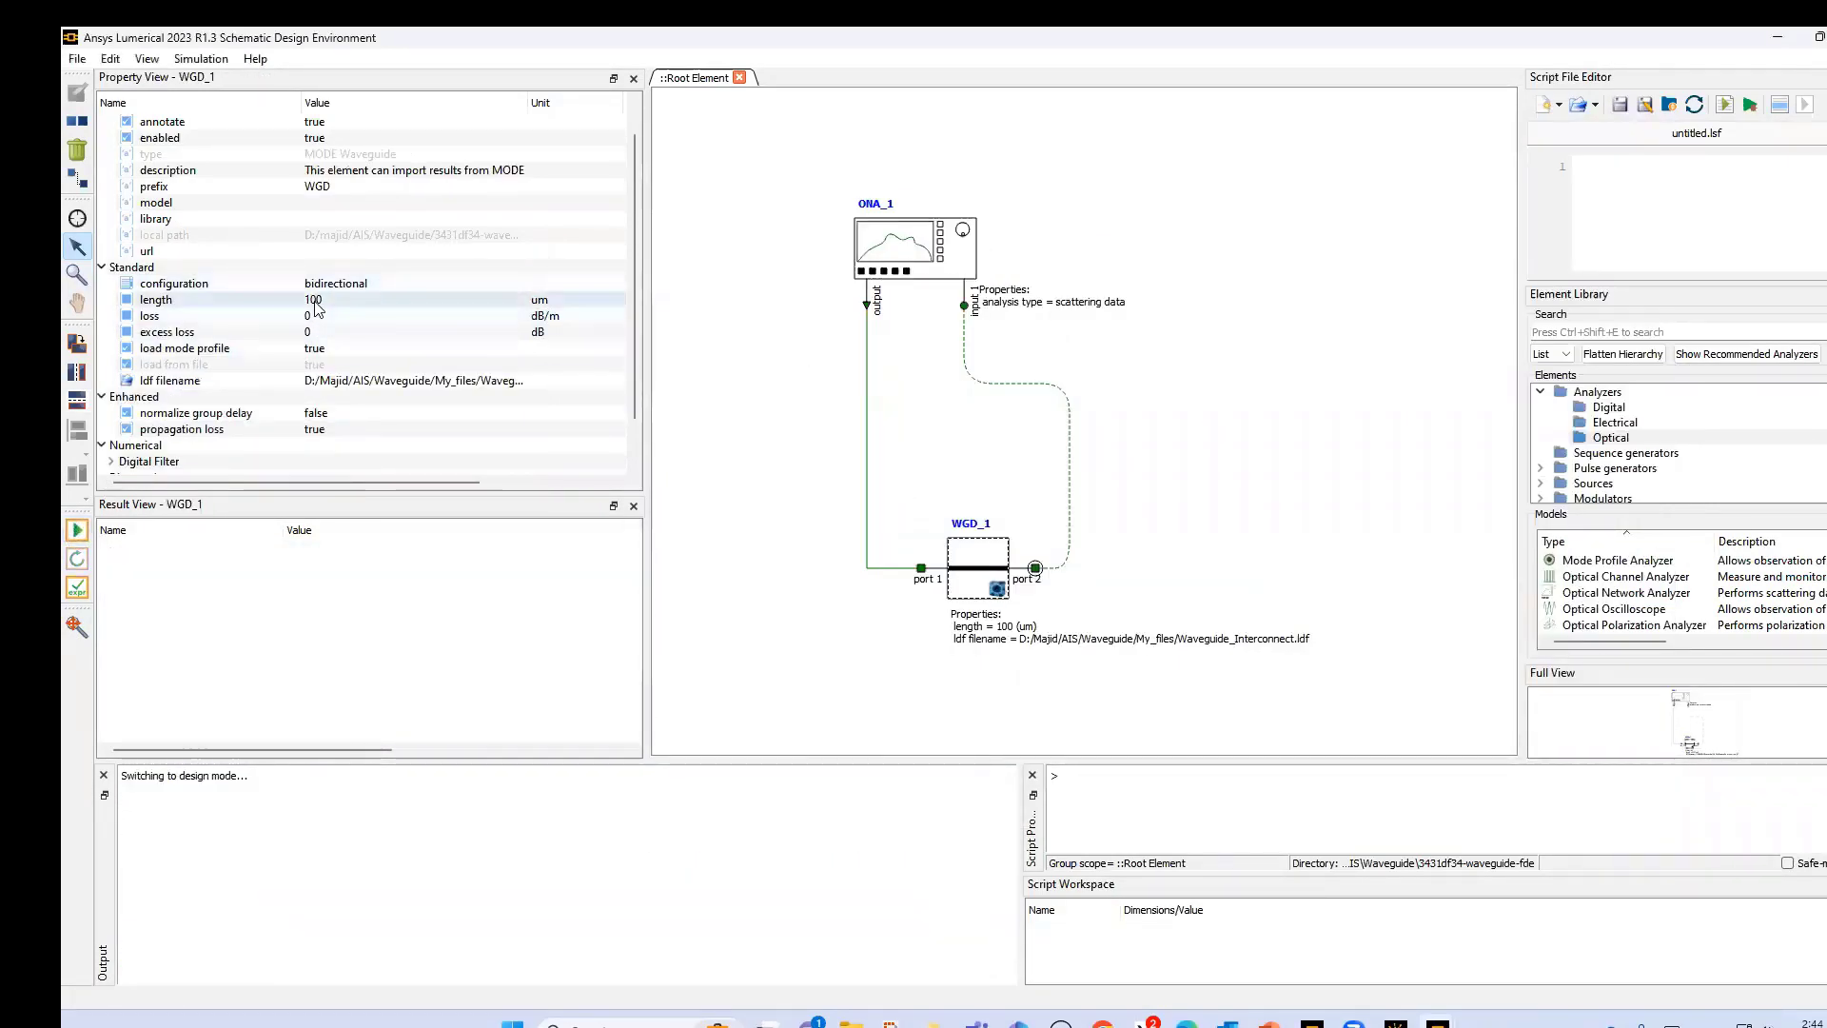
pyautogui.click(316, 299)
pyautogui.write('50')
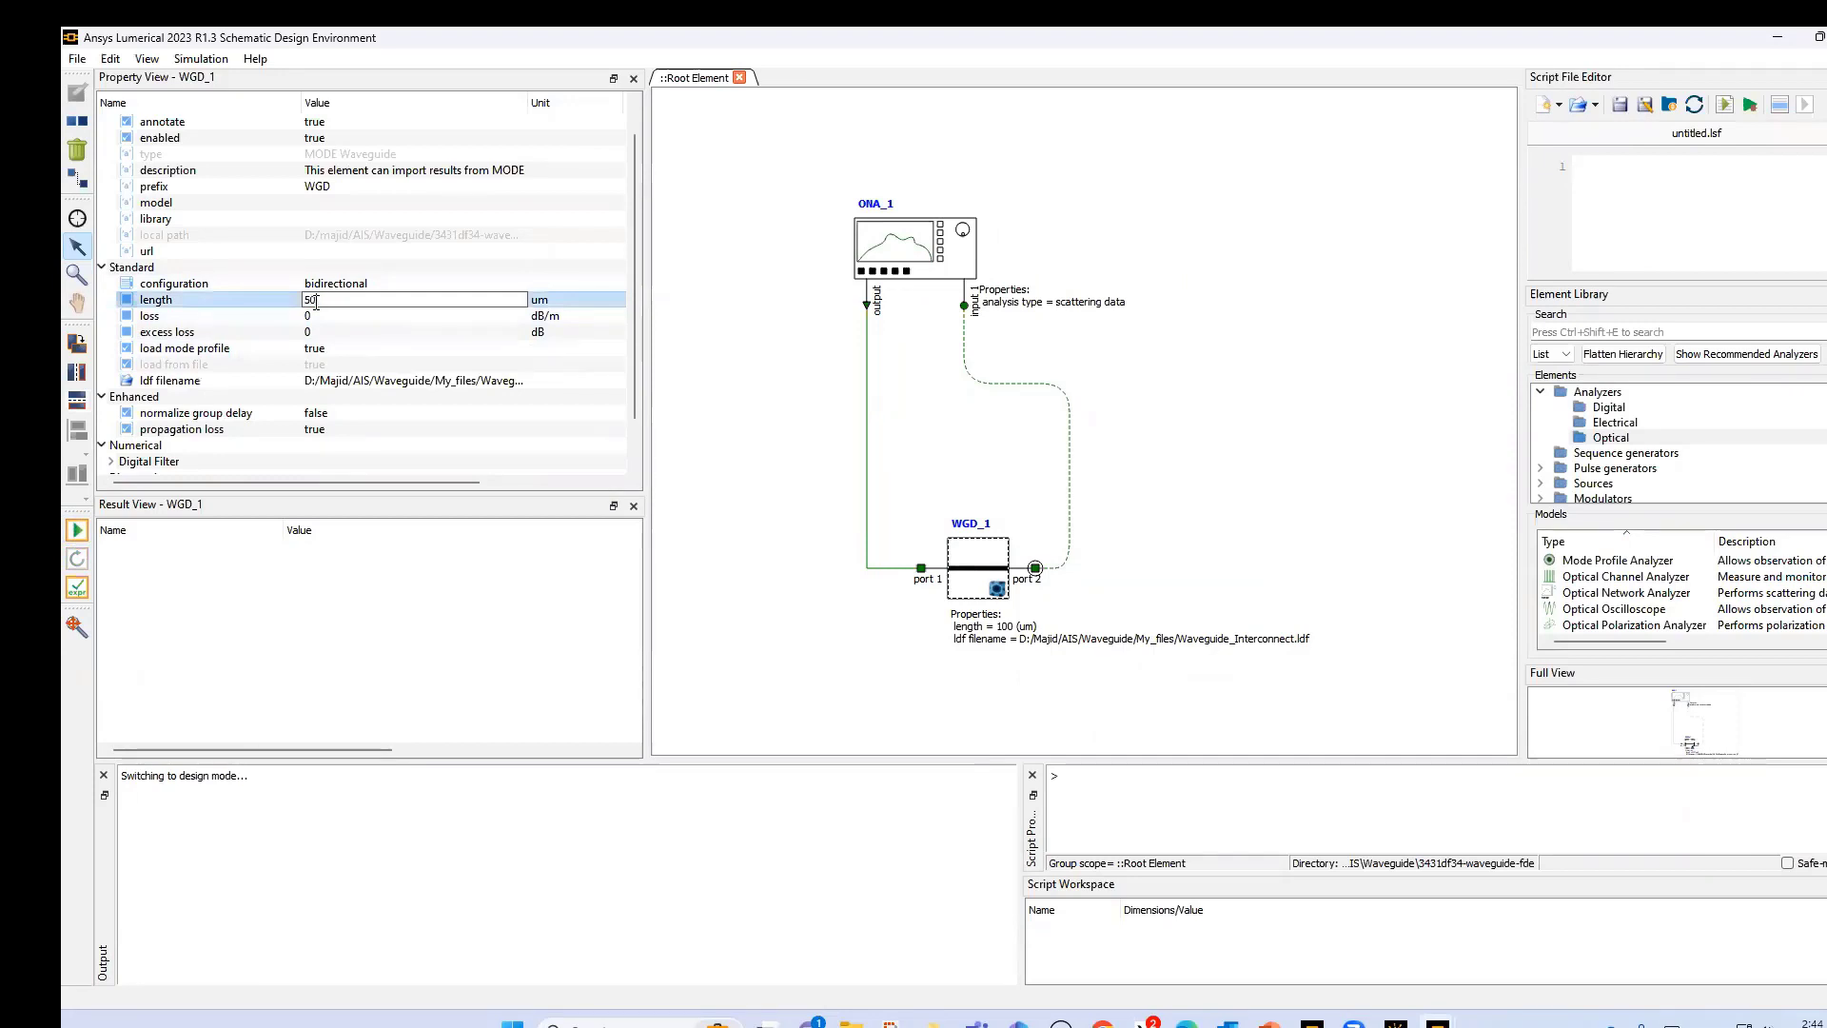
pyautogui.press('Return')
pyautogui.click(335, 298)
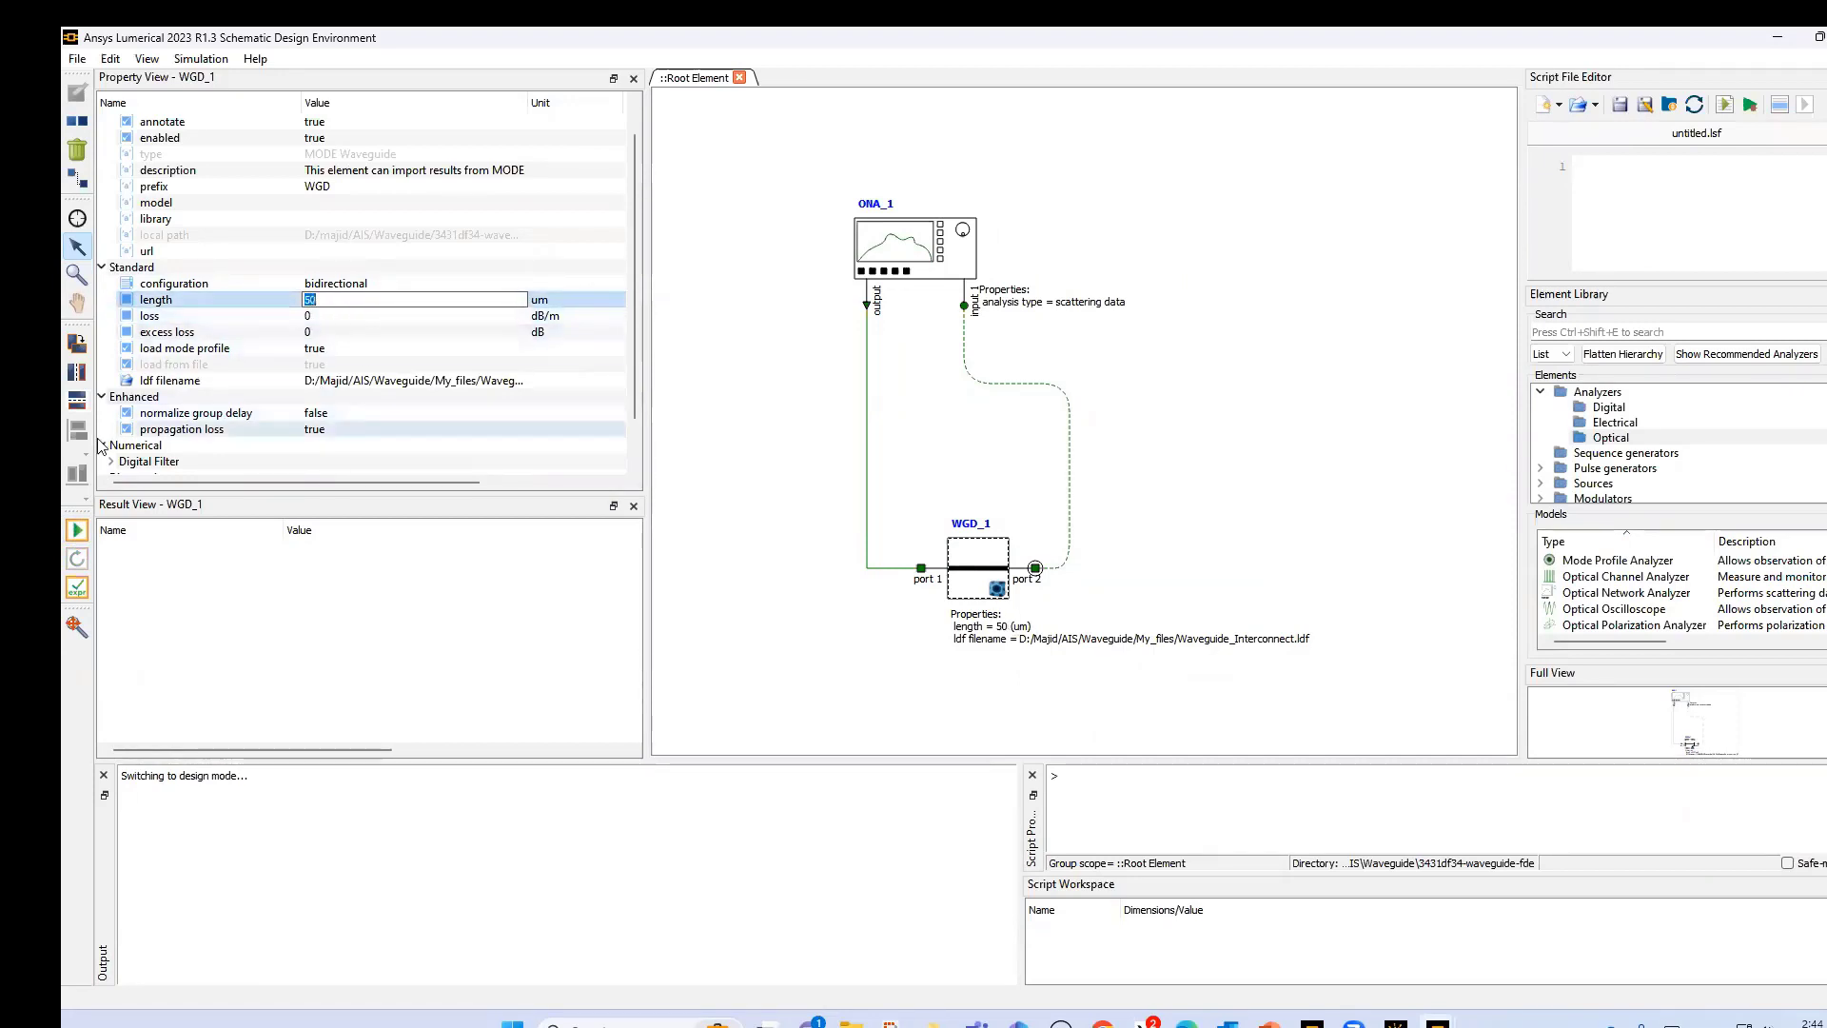
pyautogui.click(77, 530)
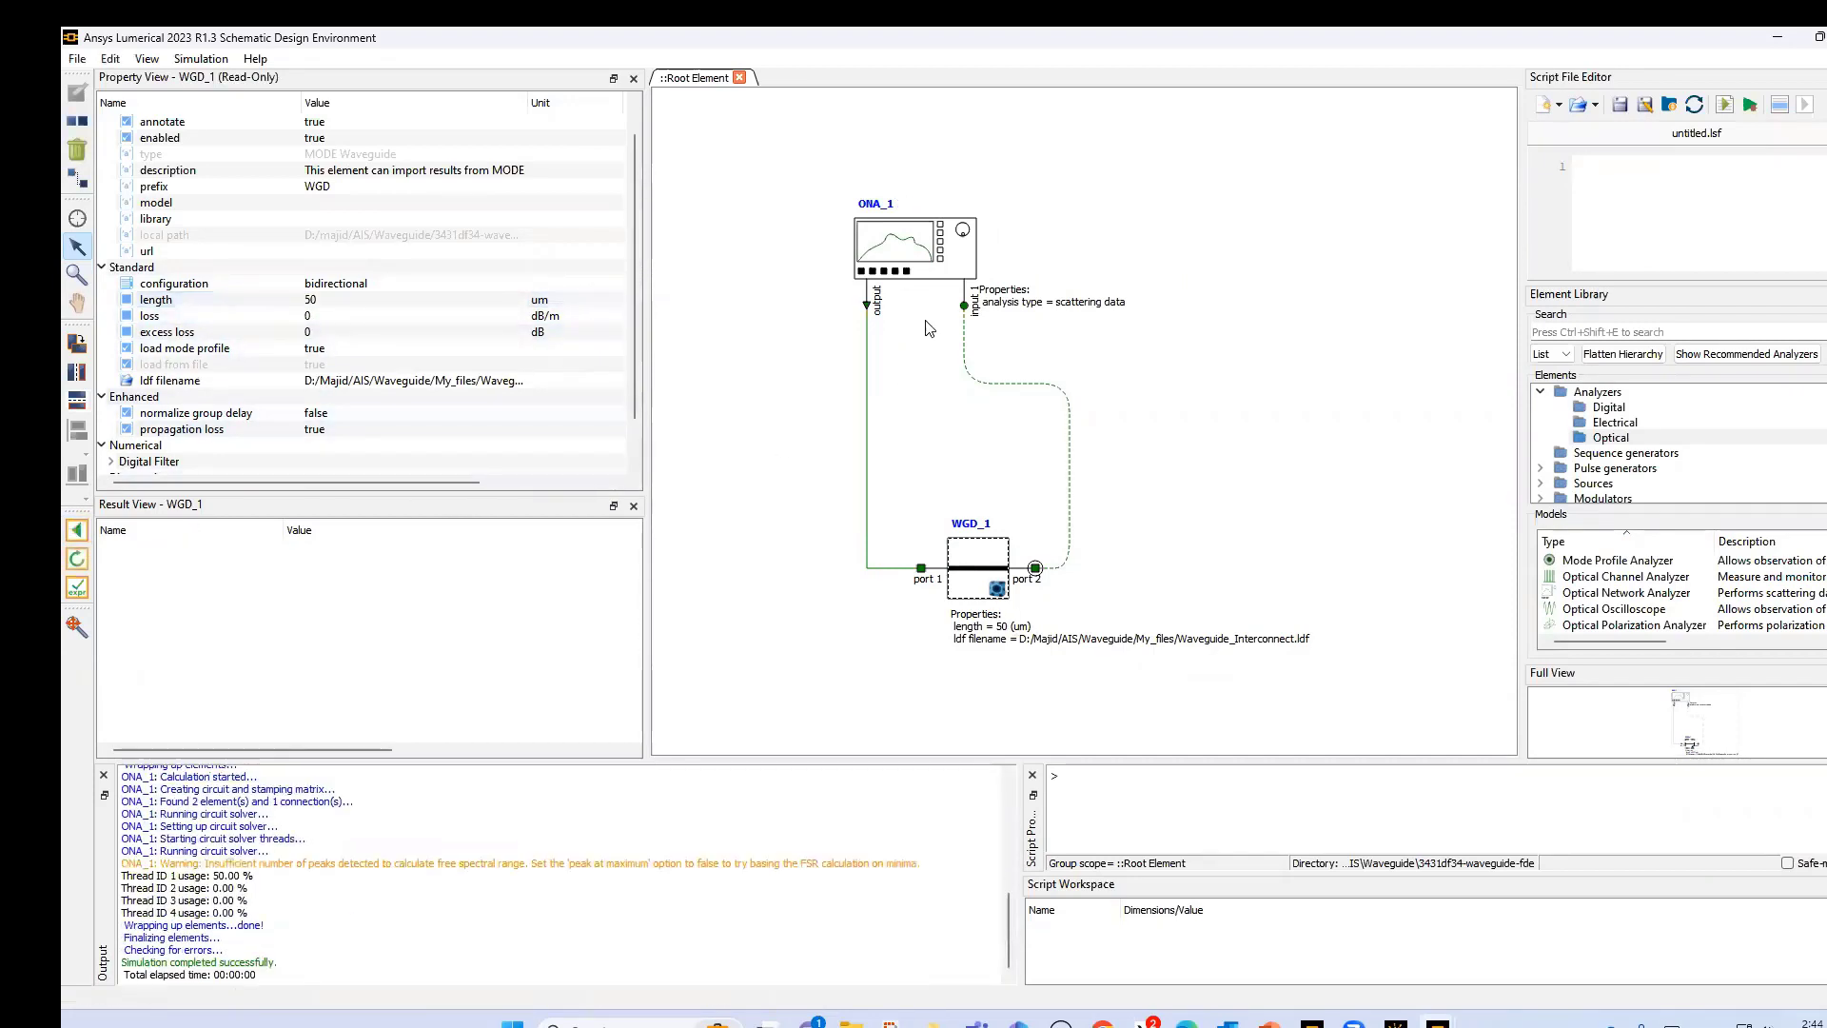
# - Add the ONA_1 mode 1 transmission for the 50 um waveguide to Visualizer 1, compare both curves and close the window
pyautogui.click(919, 259)
pyautogui.click(174, 580)
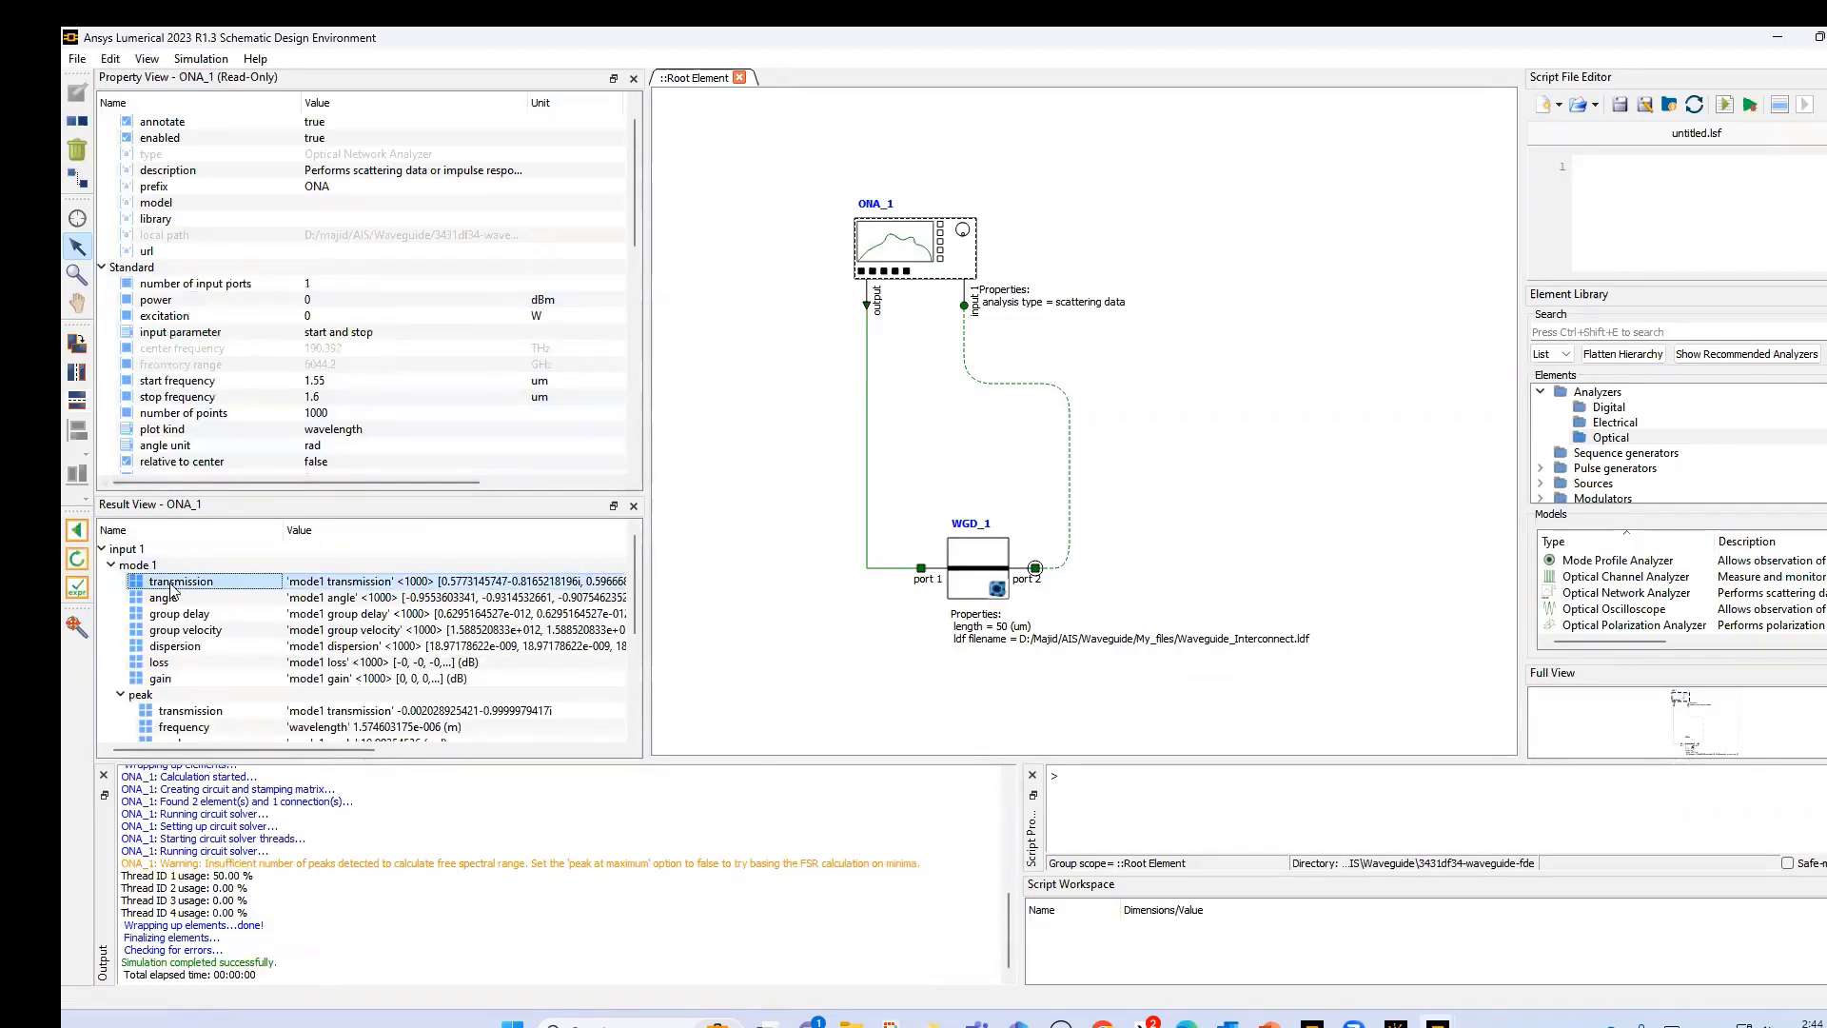
pyautogui.rightClick(174, 583)
pyautogui.moveTo(270, 601)
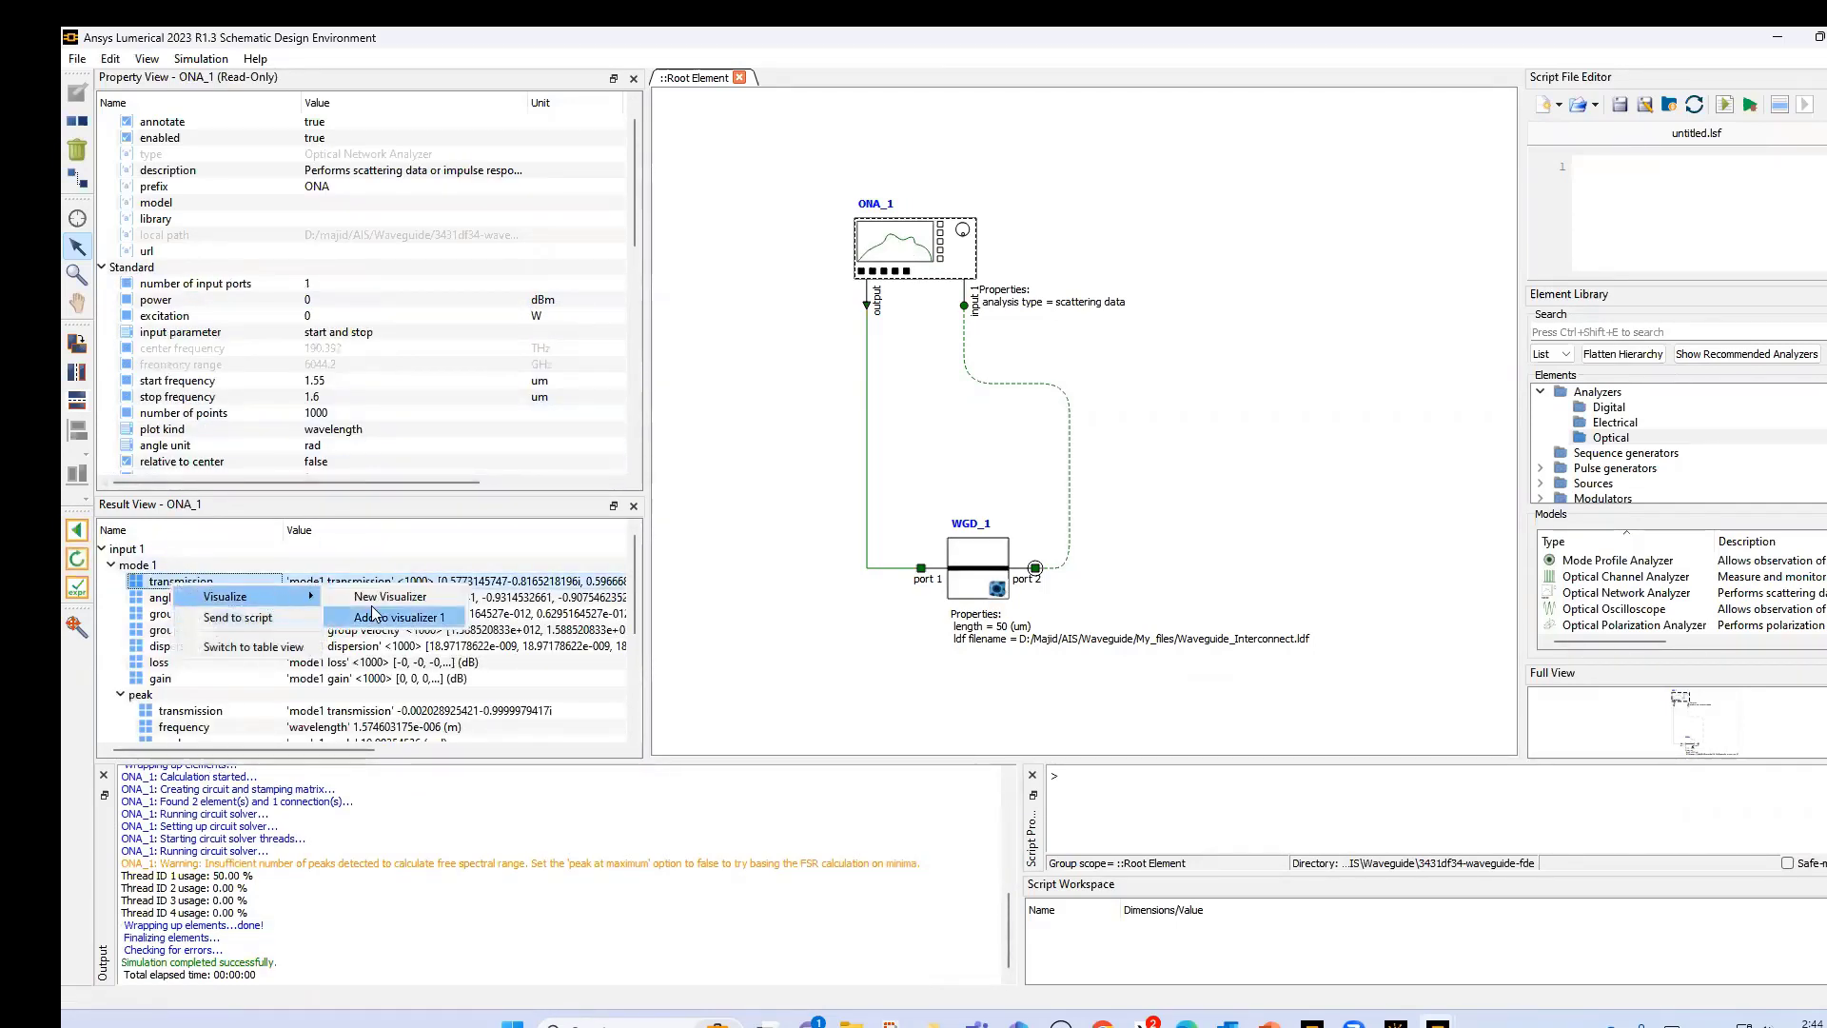
pyautogui.click(614, 620)
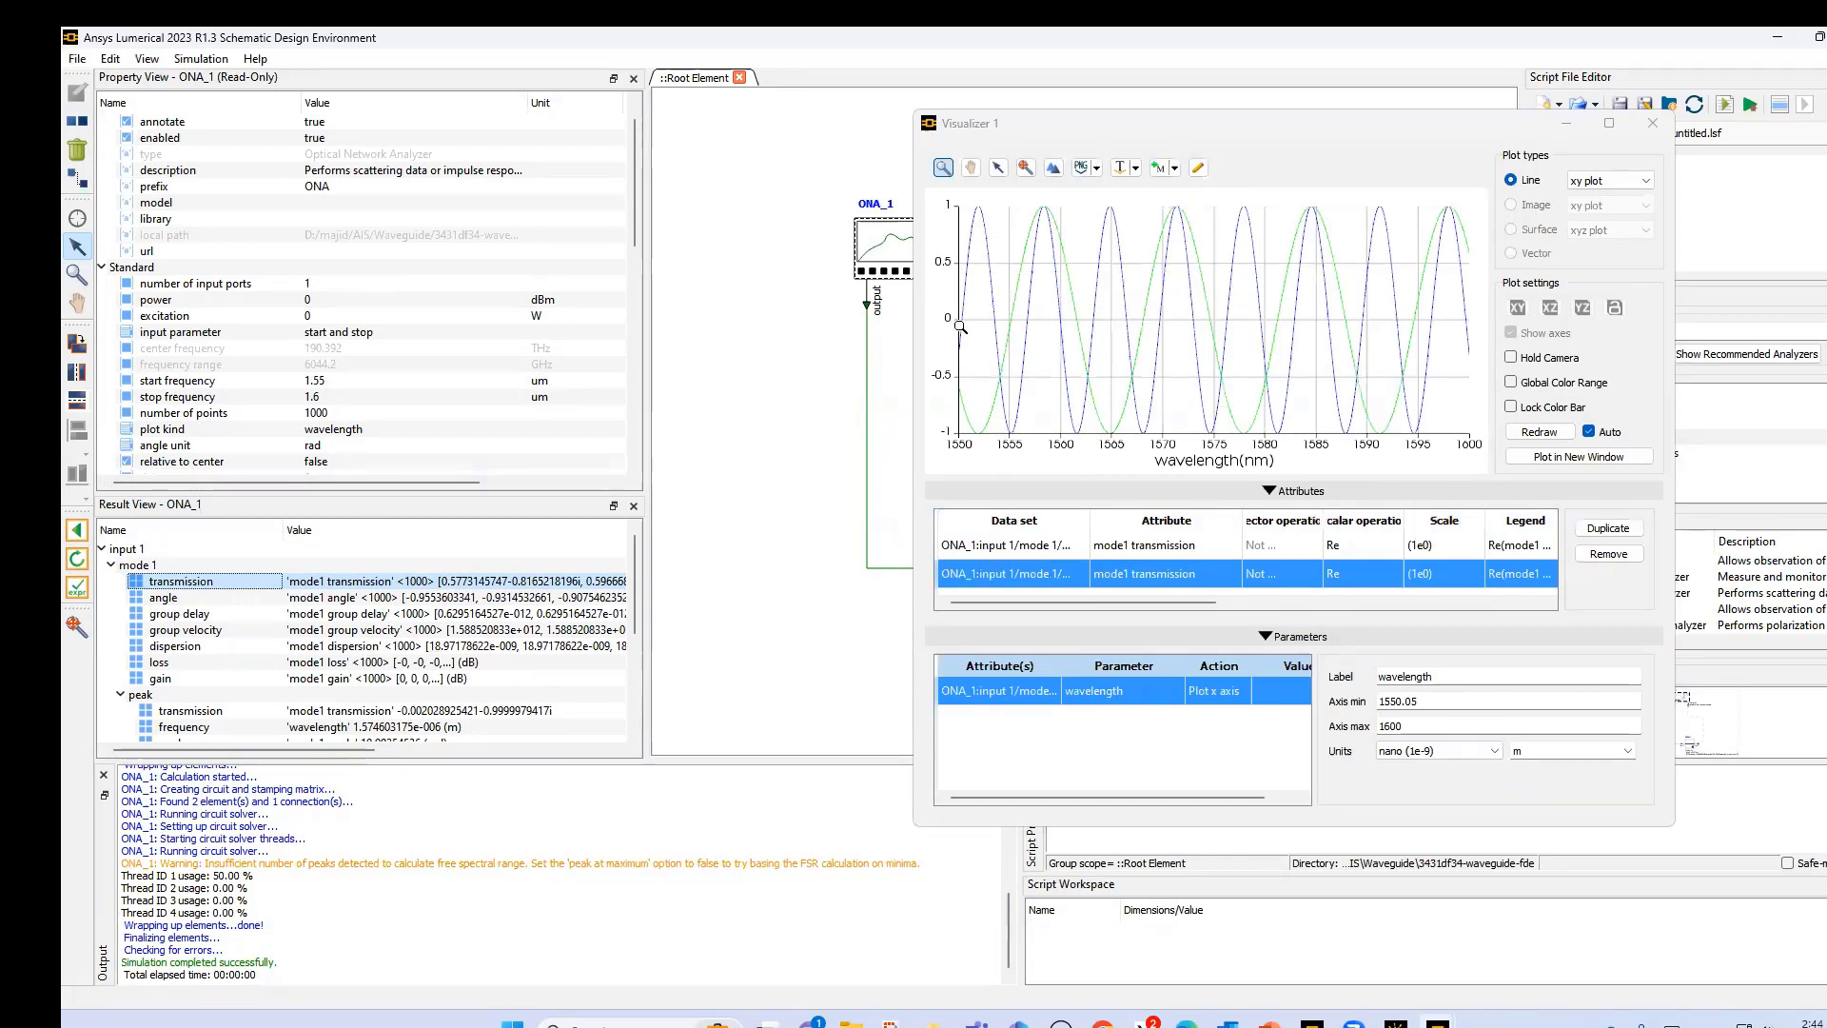
pyautogui.moveTo(1056, 254)
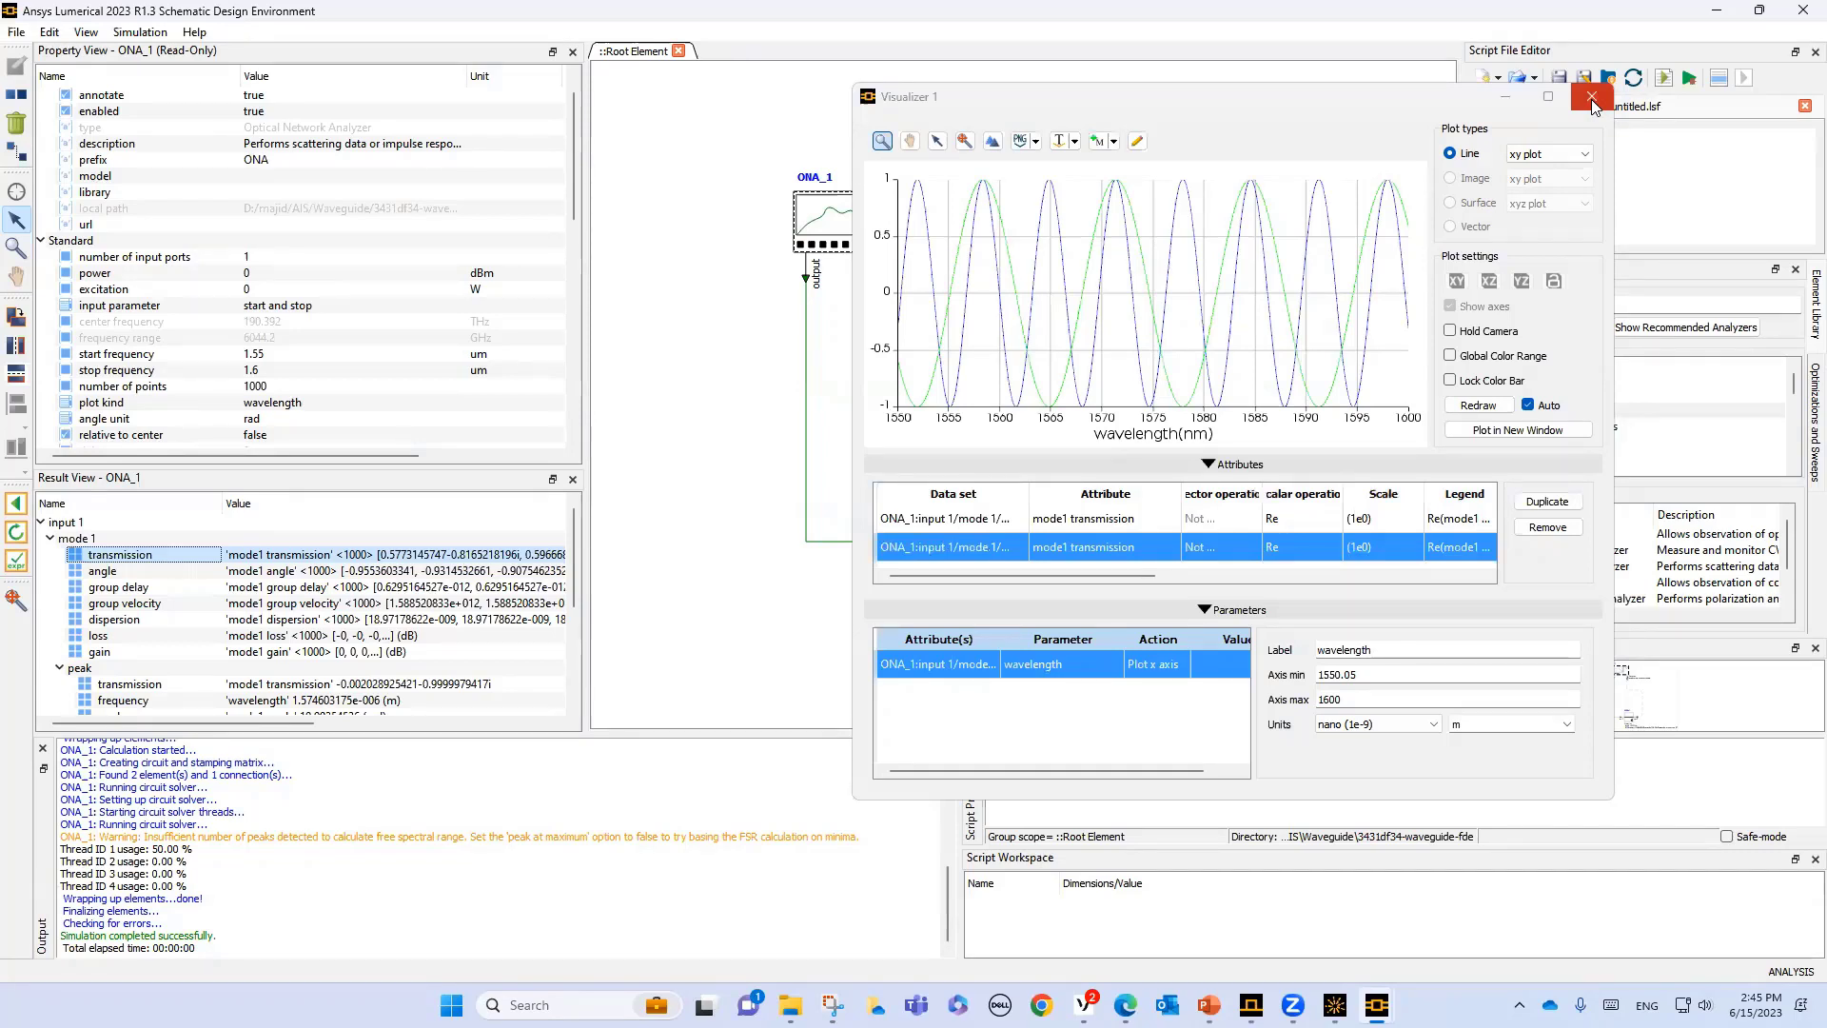
pyautogui.click(1592, 98)
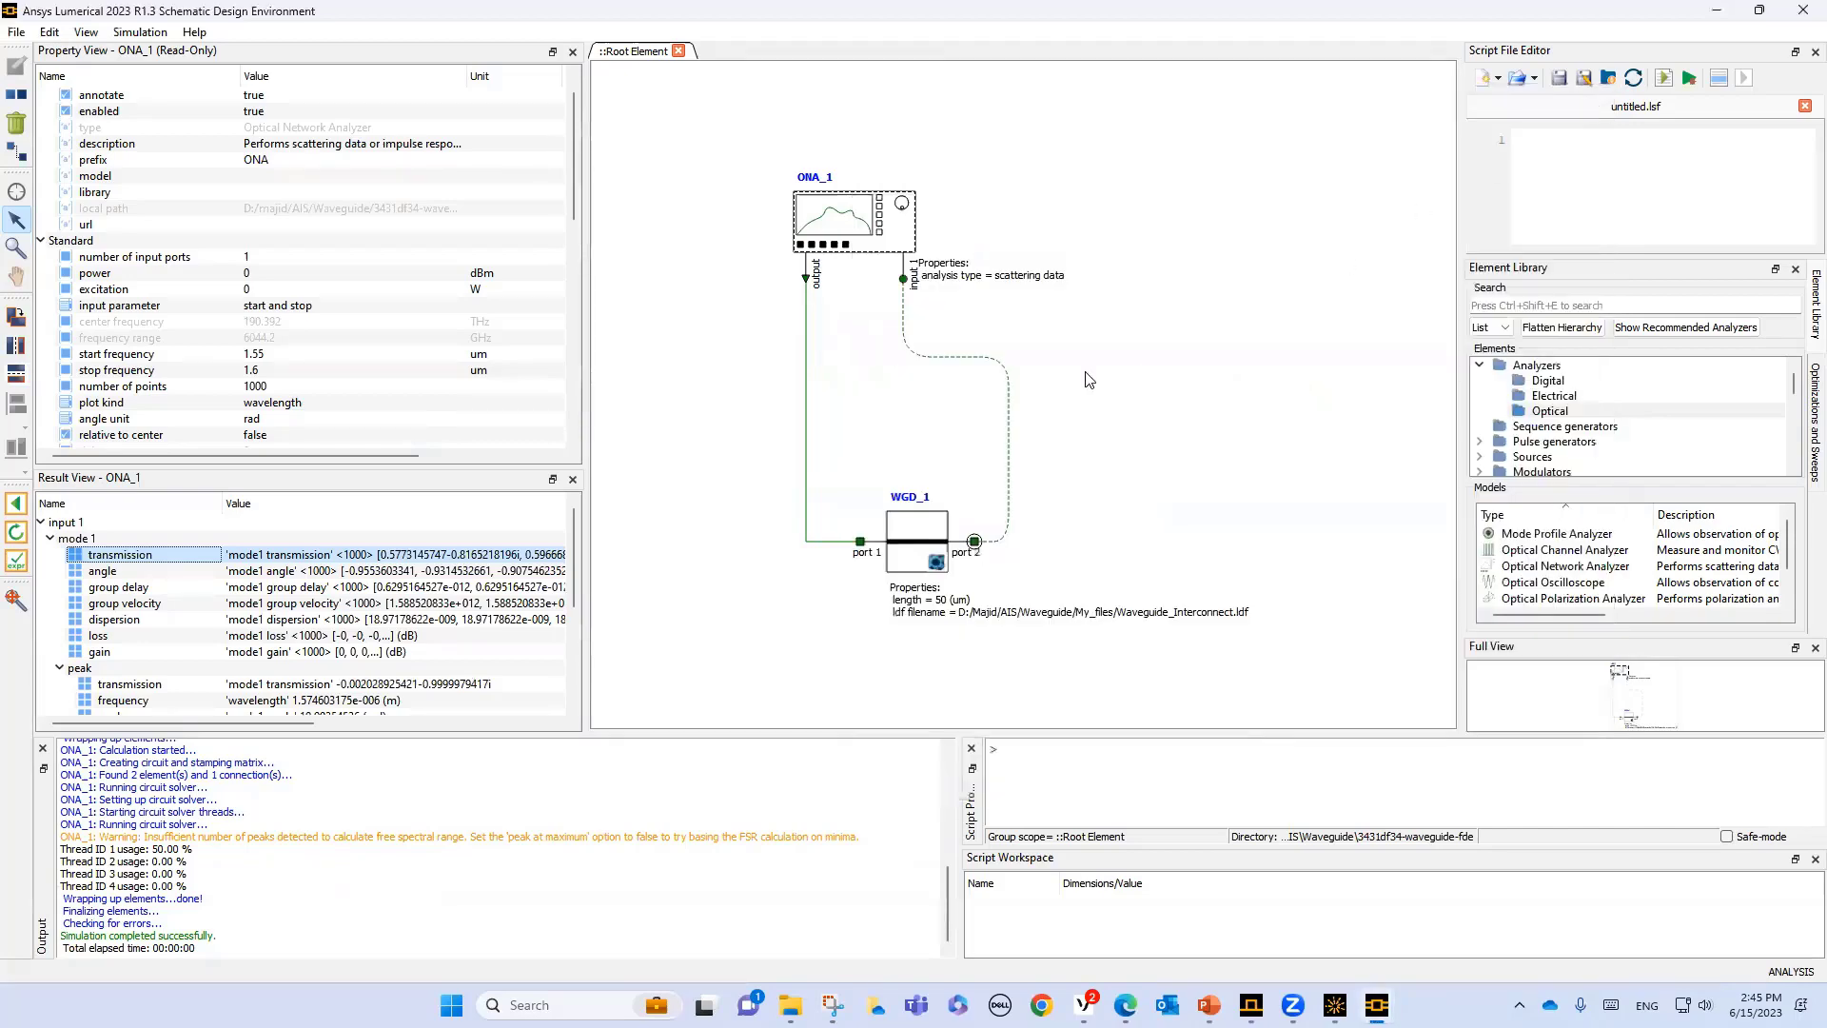
# - Browse the Waveguides category in the Element Library down to the MODE, Multimode and Straight Waveguide models
pyautogui.click(1480, 365)
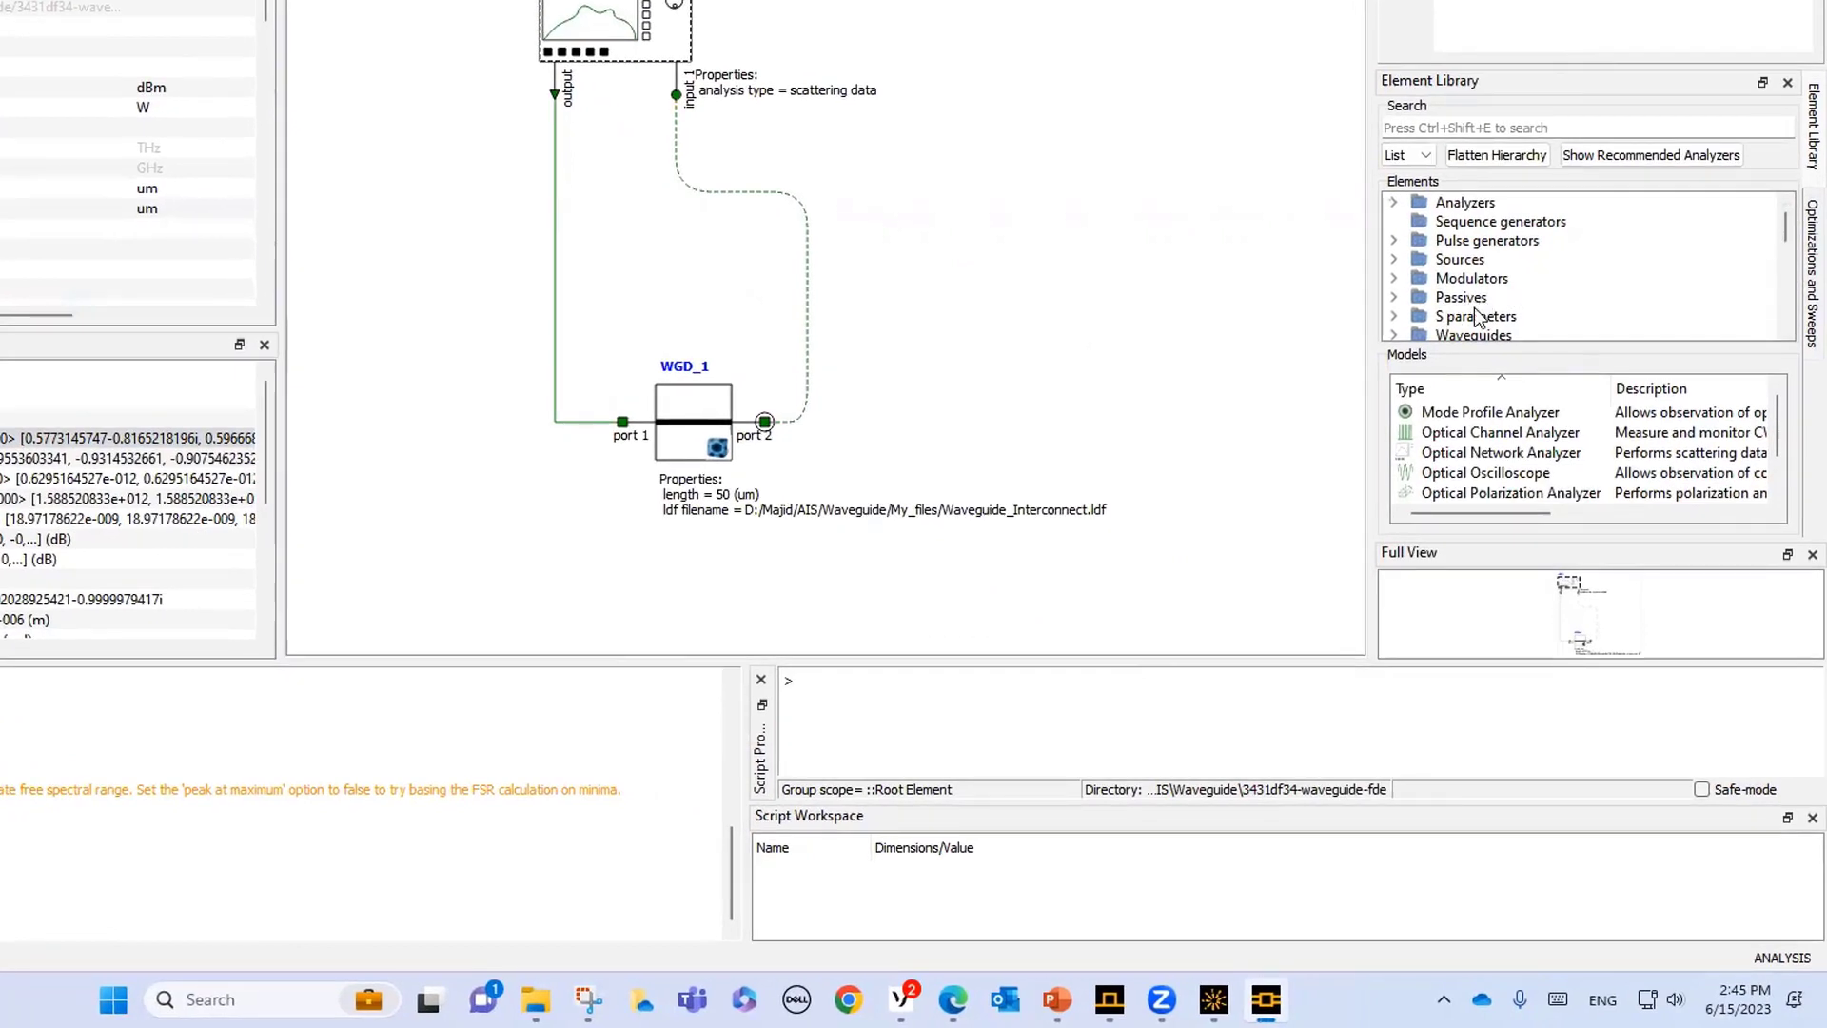
pyautogui.scroll(-1, 1476, 317)
pyautogui.click(1440, 284)
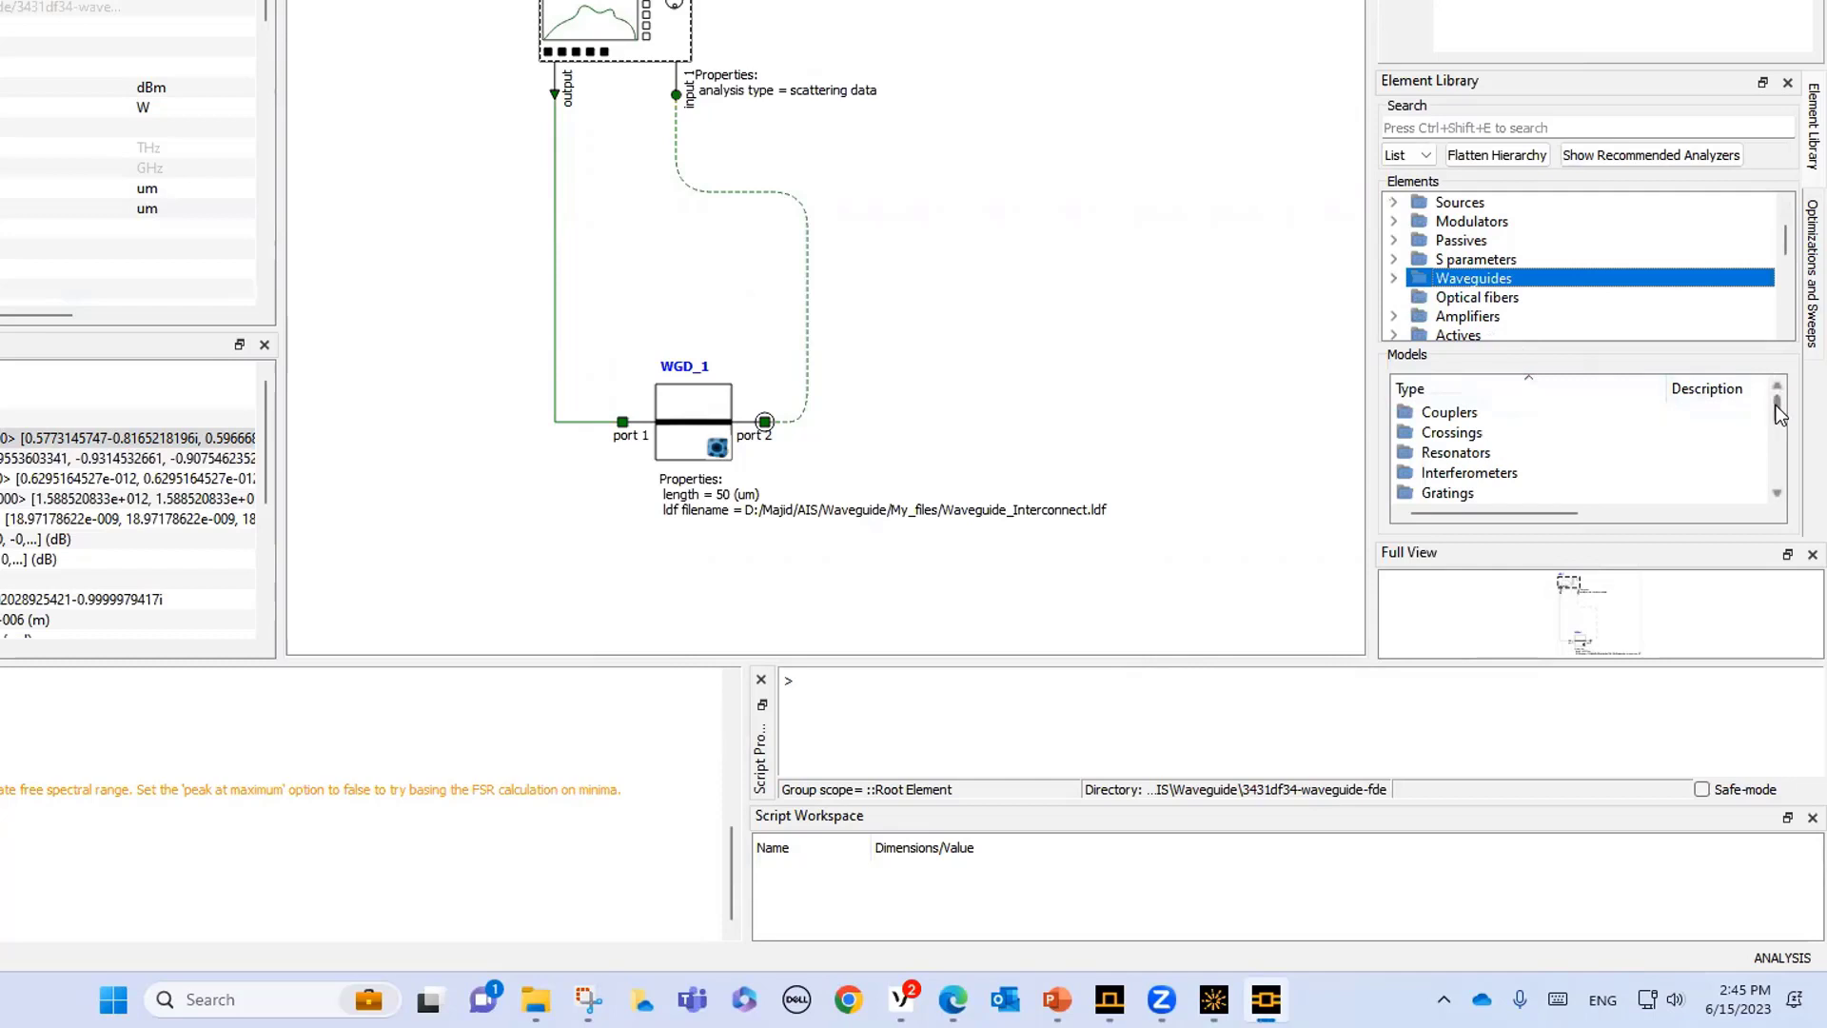
pyautogui.moveTo(1778, 410); pyautogui.dragTo(1780, 460)
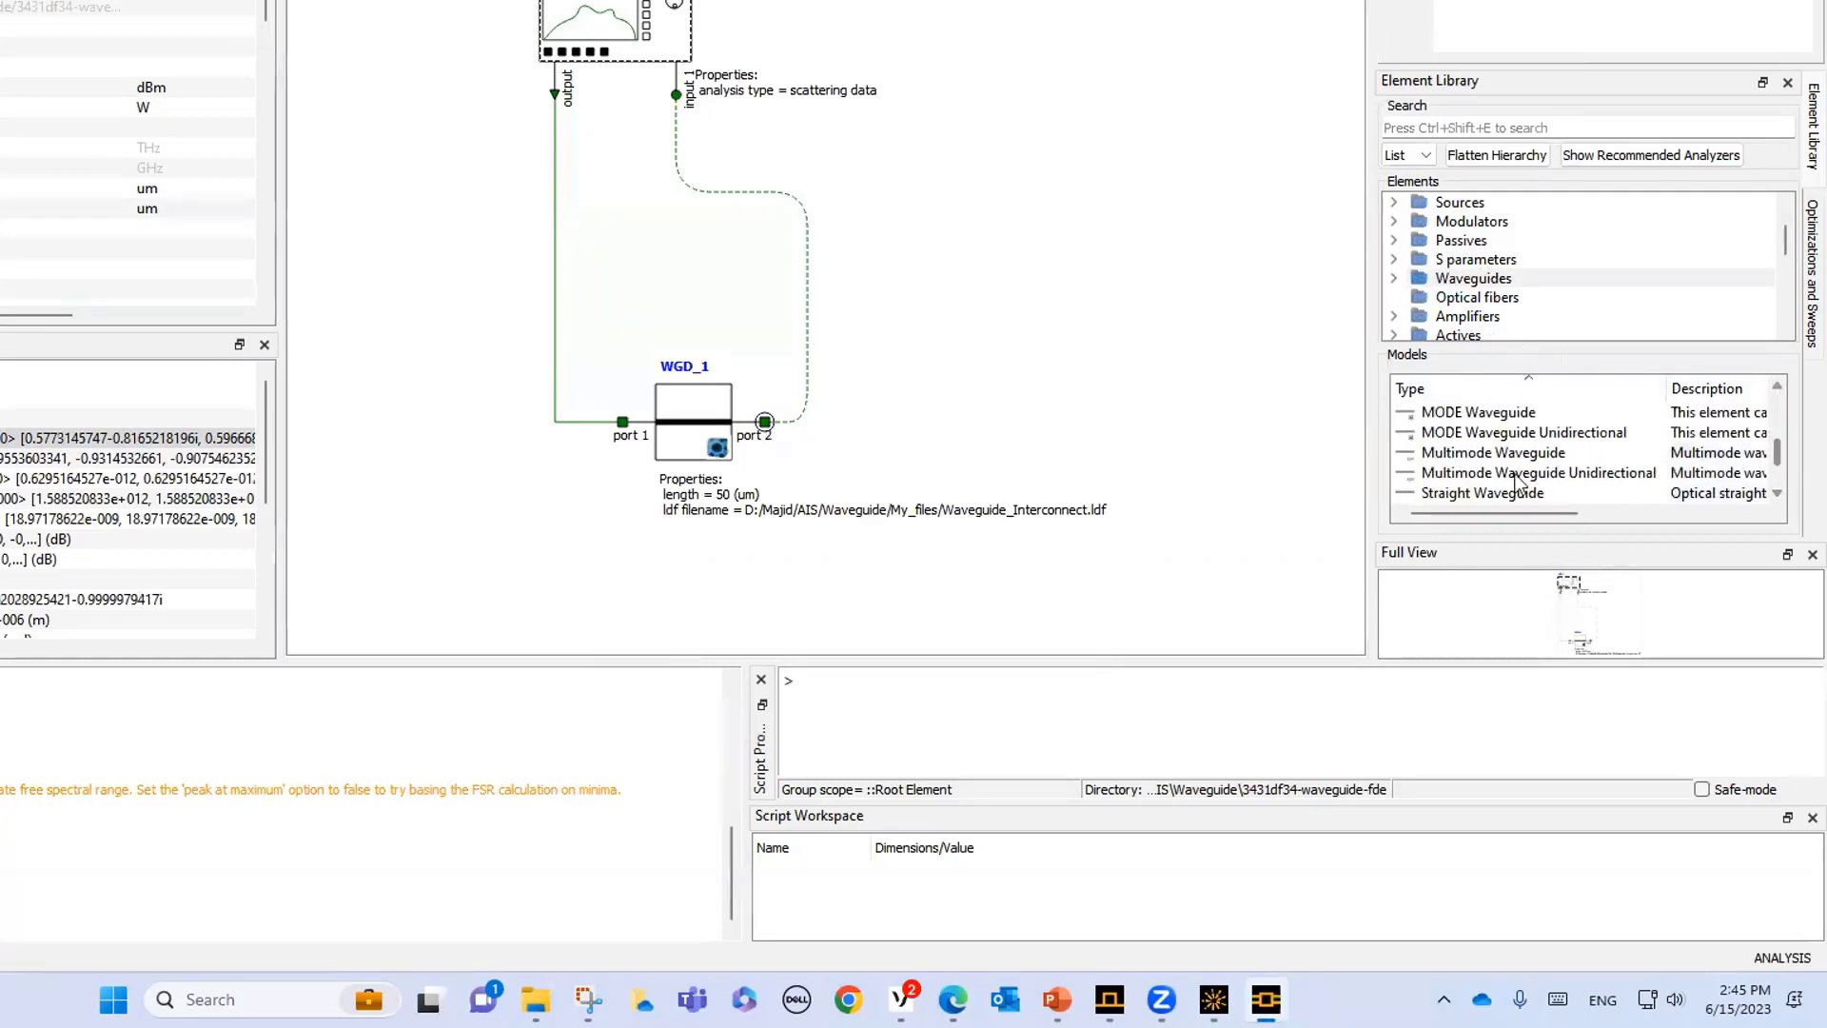